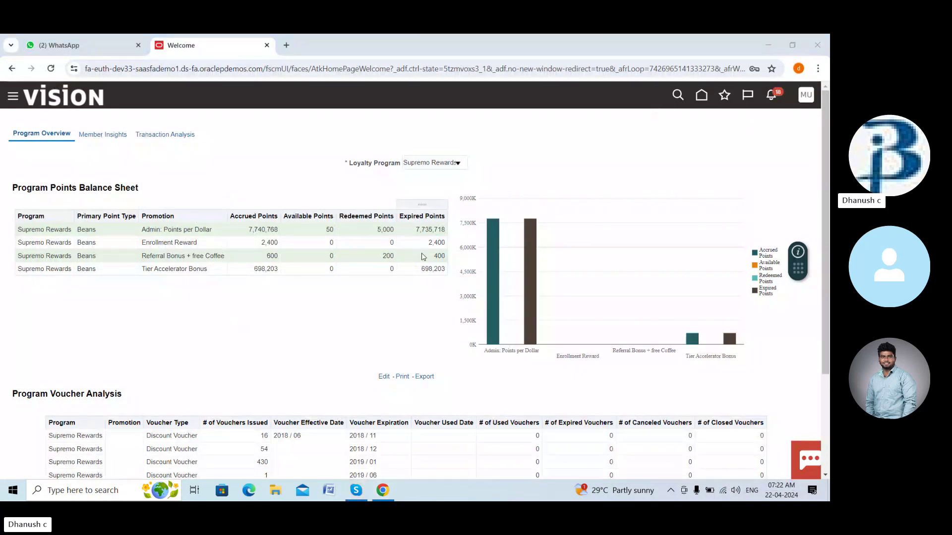
# Go to the Invoices work area under Payables from the home page and start creating a new invoice.
pyautogui.scroll(-3, 298, 238)
pyautogui.scroll(3, 419, 247)
pyautogui.click(701, 95)
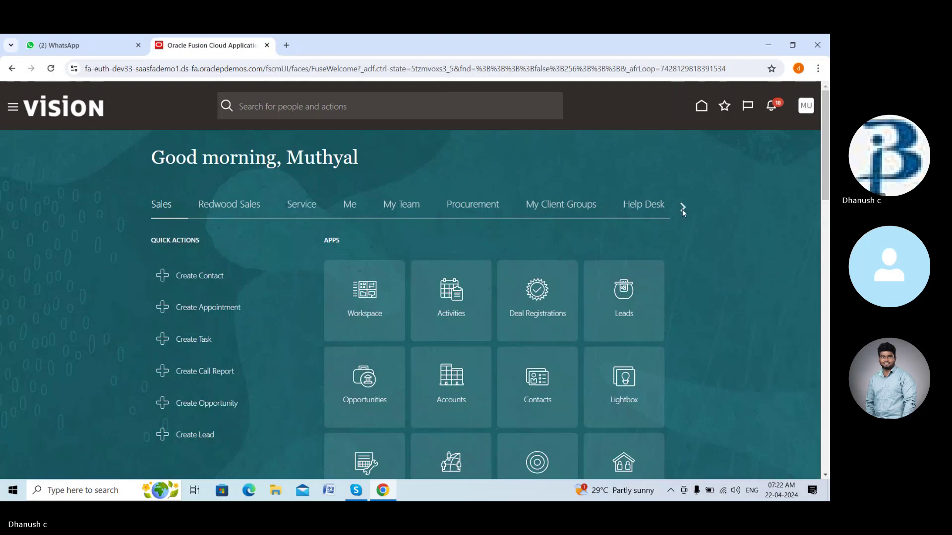
pyautogui.click(682, 207)
pyautogui.click(682, 207)
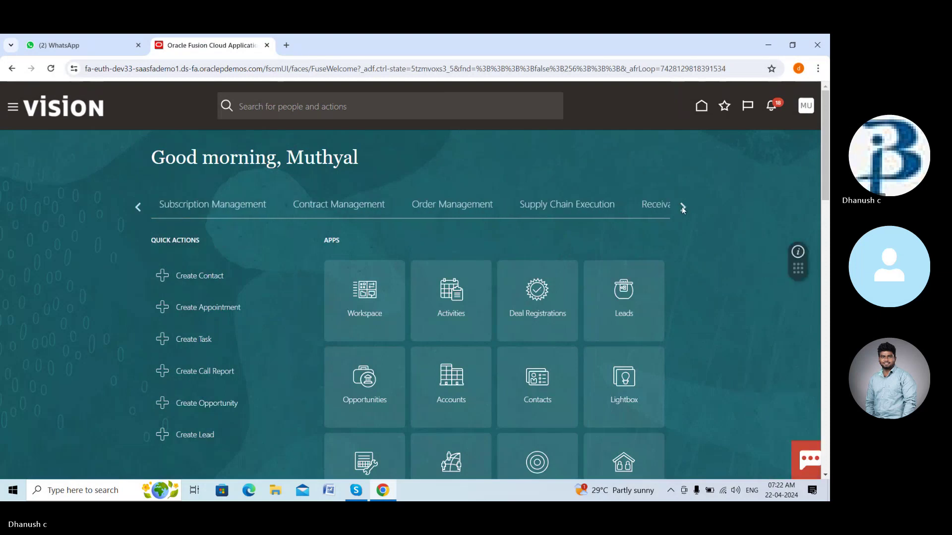
pyautogui.click(682, 206)
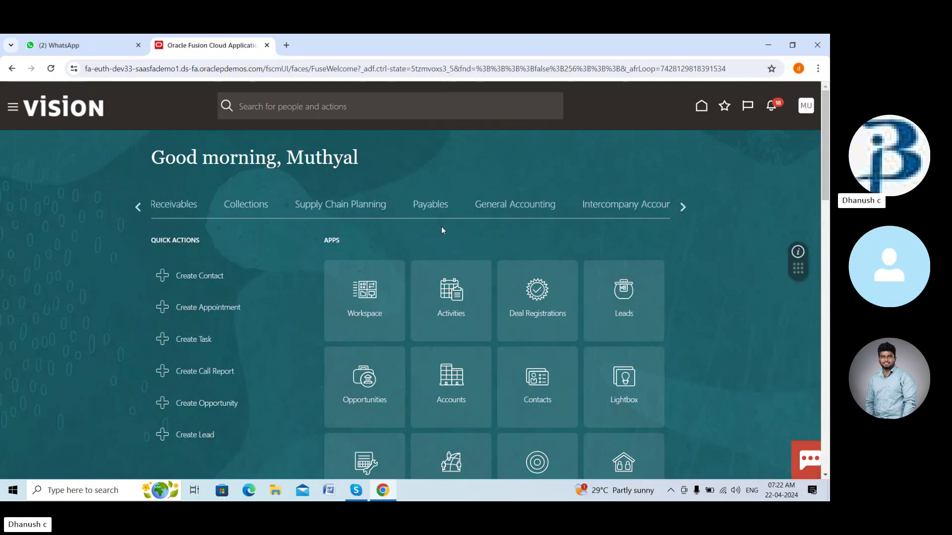
pyautogui.click(437, 210)
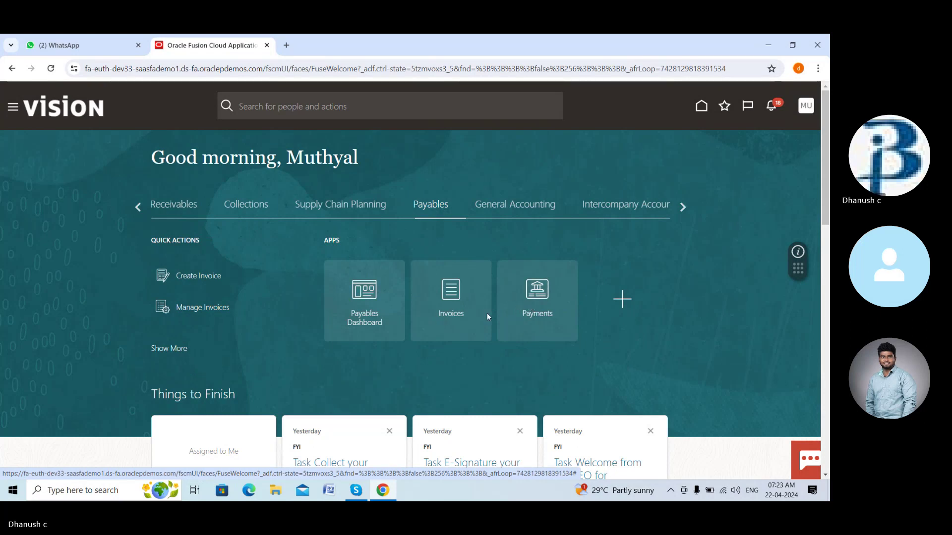
pyautogui.click(452, 298)
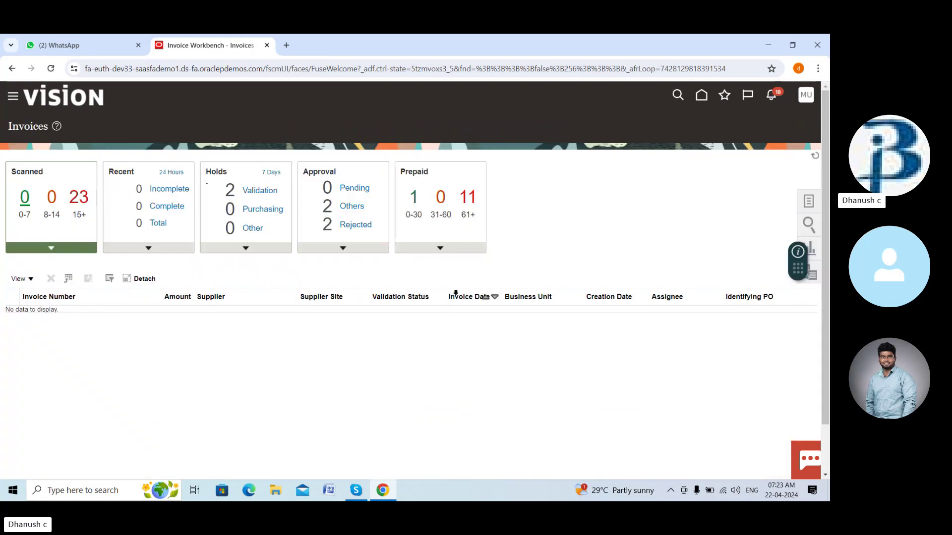
pyautogui.click(809, 204)
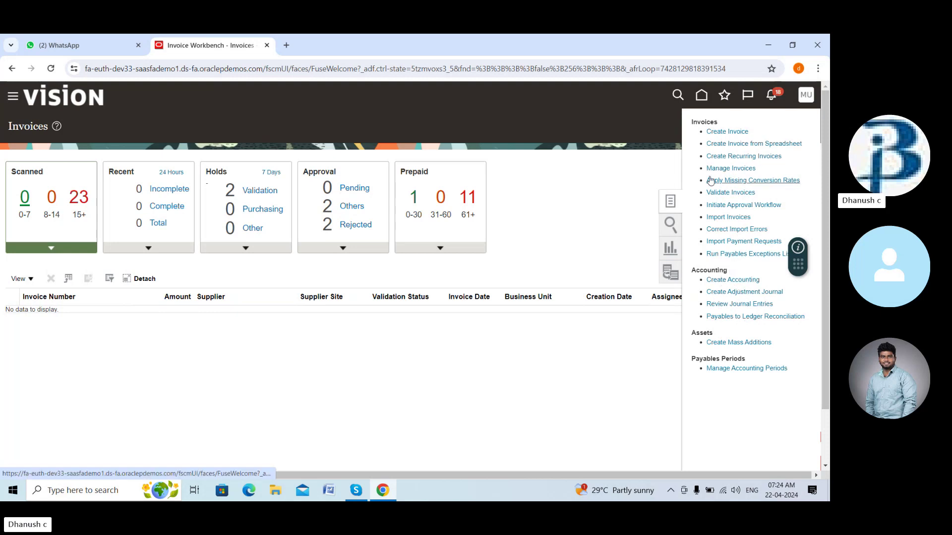
pyautogui.click(734, 132)
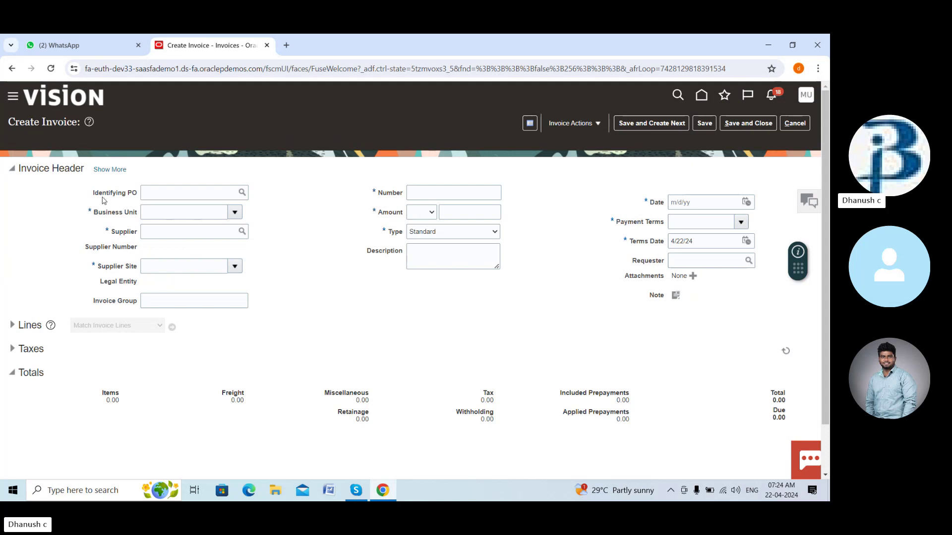
# Set the new invoice's business unit to US1 Business Unit.
pyautogui.click(159, 193)
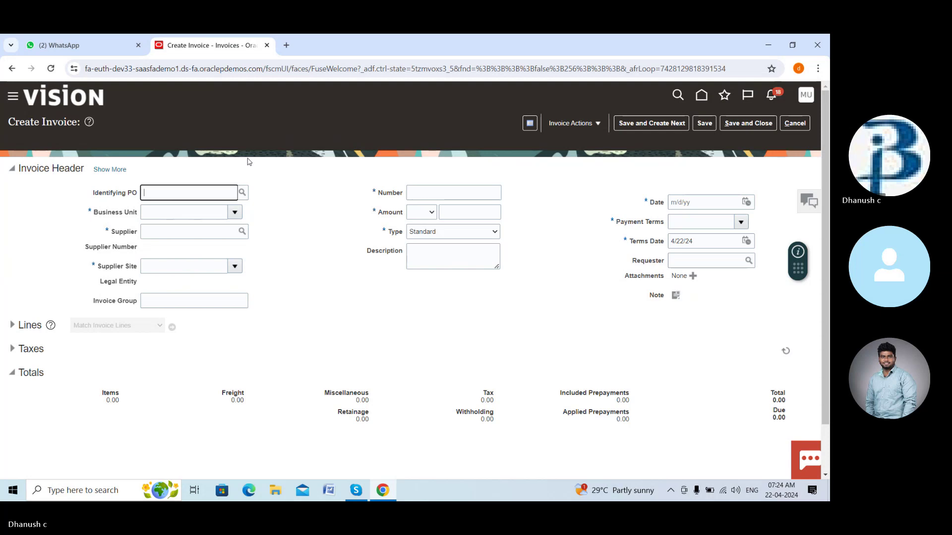
pyautogui.click(186, 211)
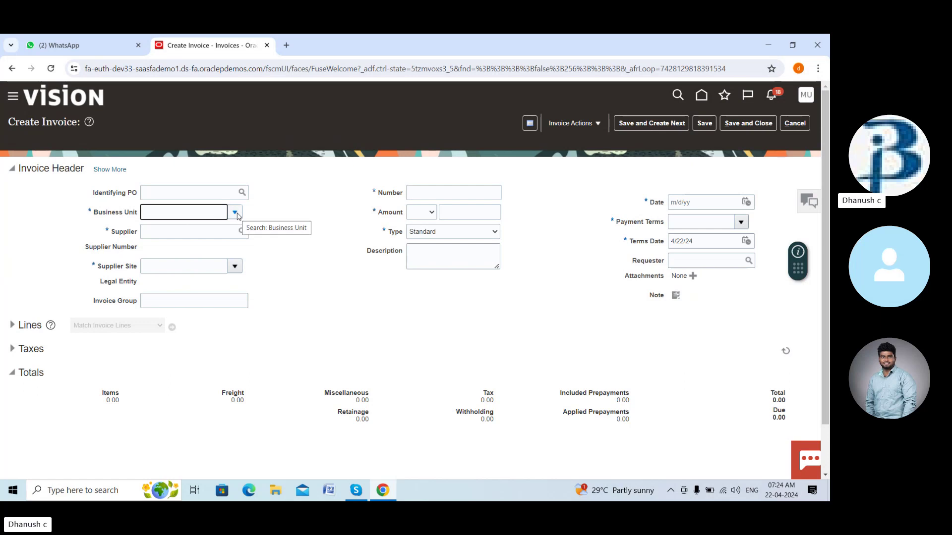
pyautogui.click(196, 193)
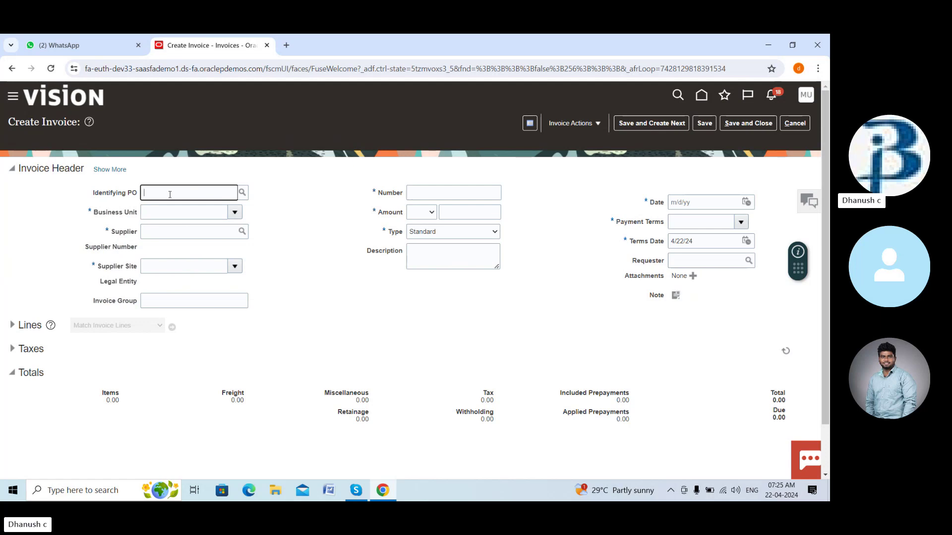
pyautogui.click(170, 214)
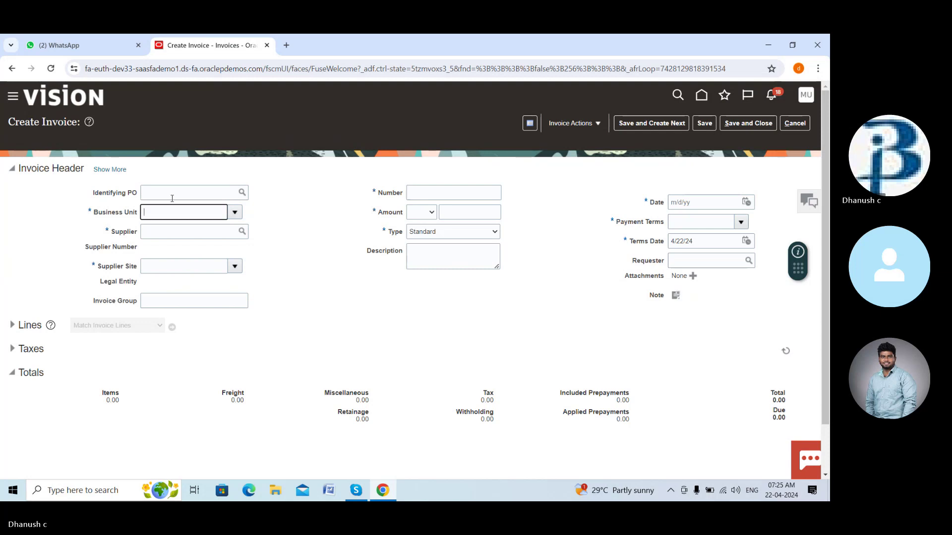
pyautogui.click(235, 213)
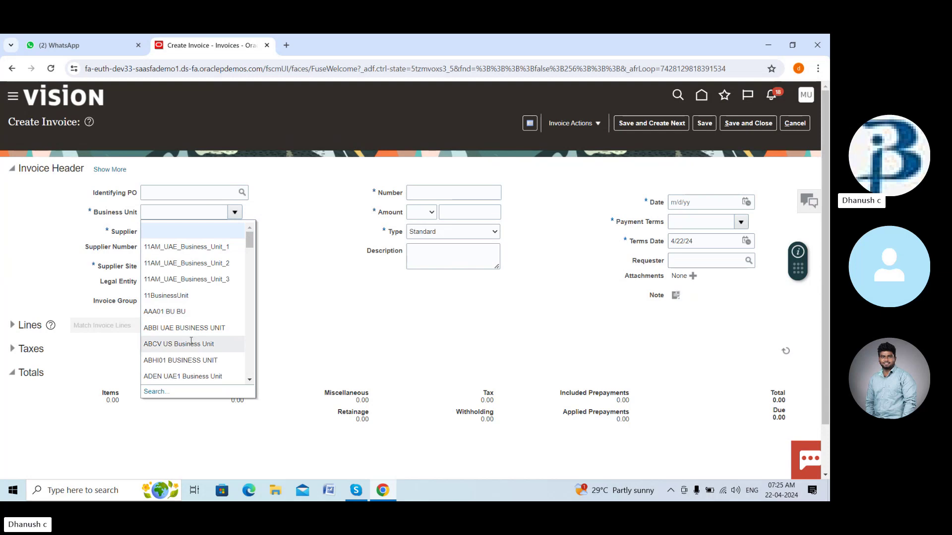
pyautogui.scroll(-5, 193, 340)
pyautogui.scroll(-6, 198, 309)
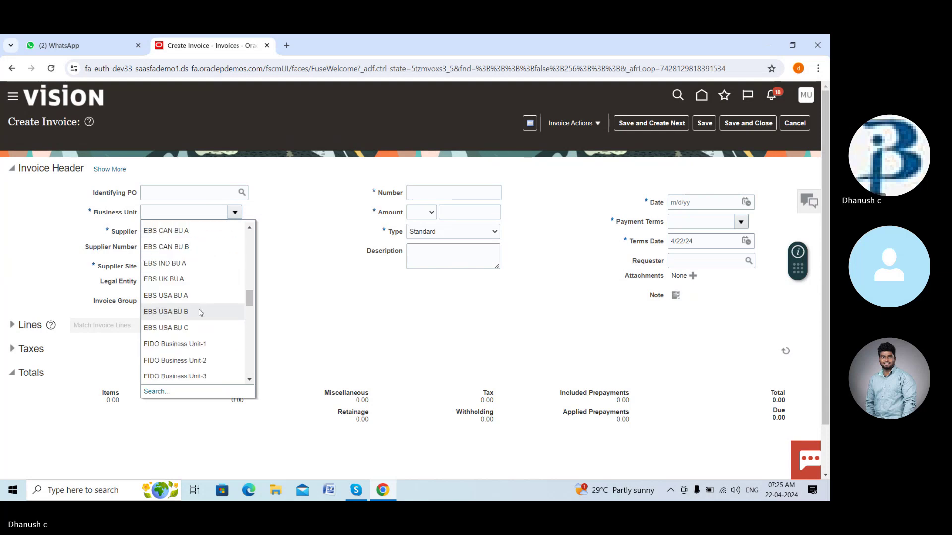
pyautogui.scroll(-1, 200, 308)
pyautogui.scroll(-10, 201, 297)
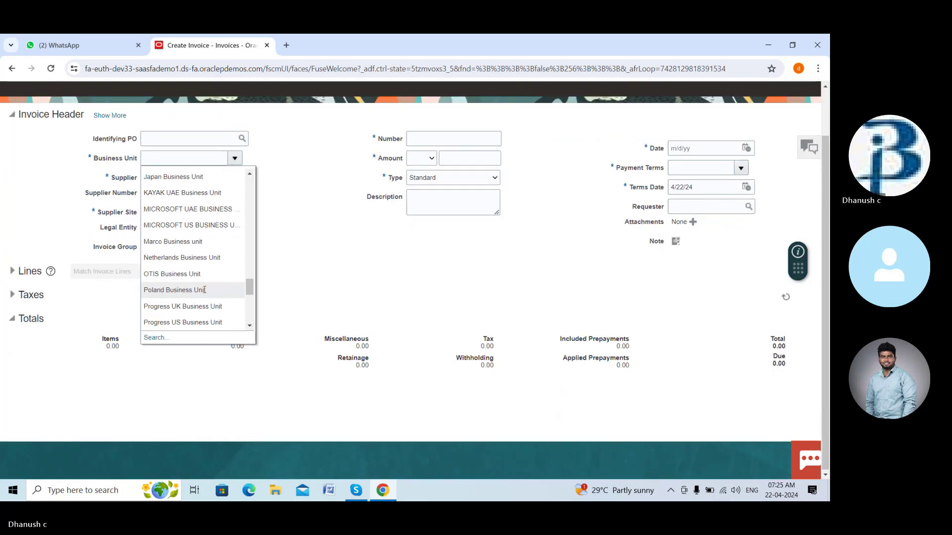
pyautogui.scroll(-2, 201, 297)
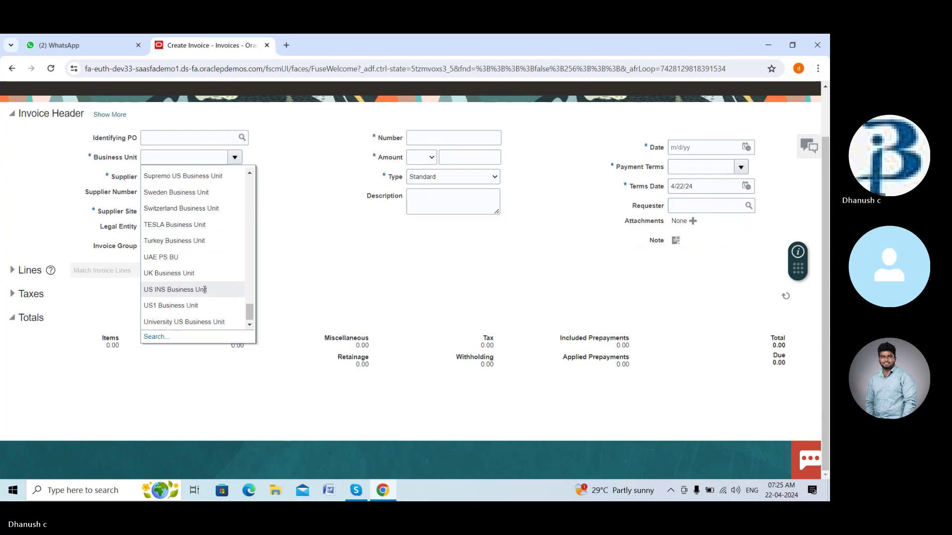
pyautogui.click(193, 305)
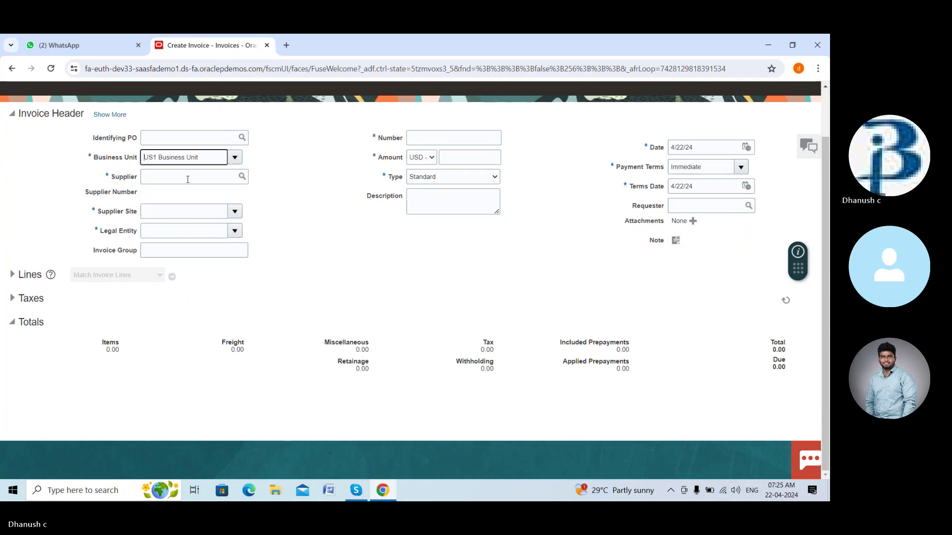
# Look up suppliers starting with "adv" and set the invoice's supplier to Advanced Corp.
pyautogui.click(217, 178)
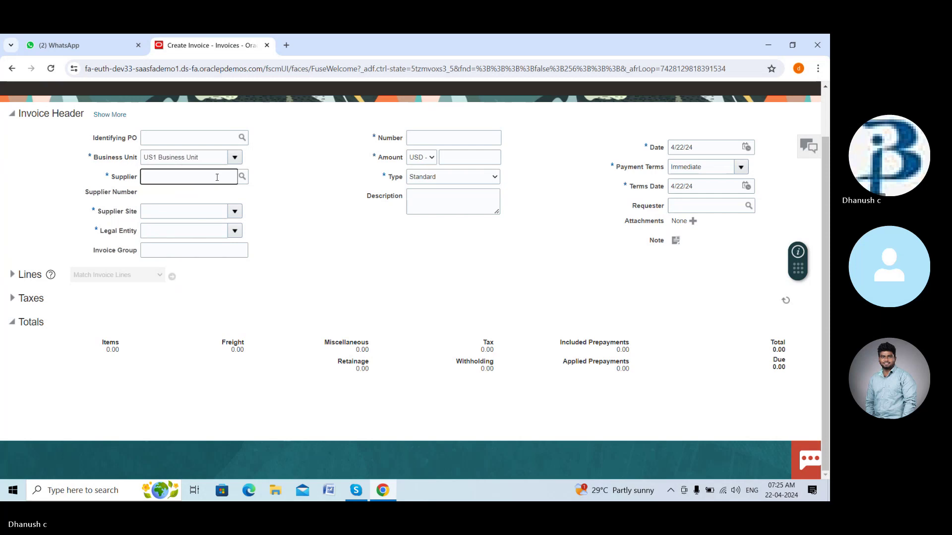
pyautogui.write('adb')
pyautogui.press('BackSpace')
pyautogui.write('v')
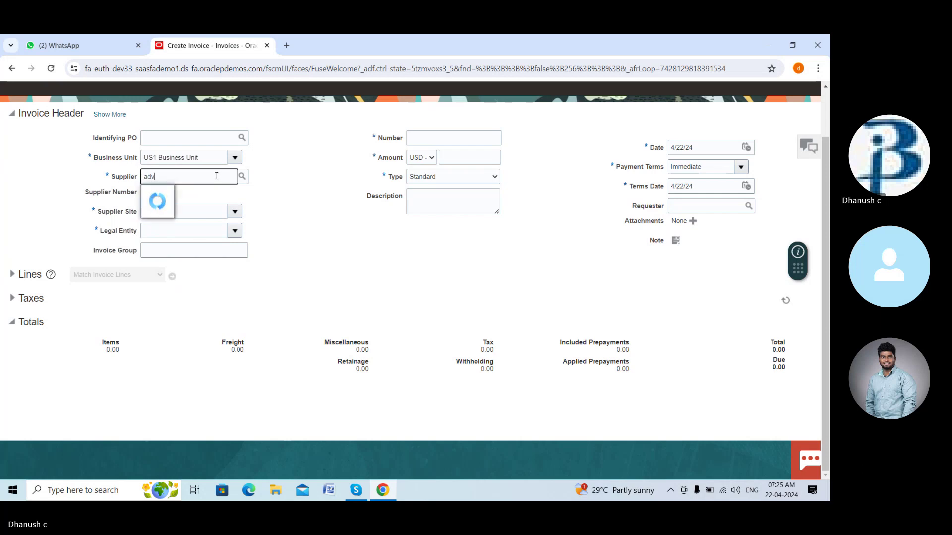
pyautogui.click(209, 192)
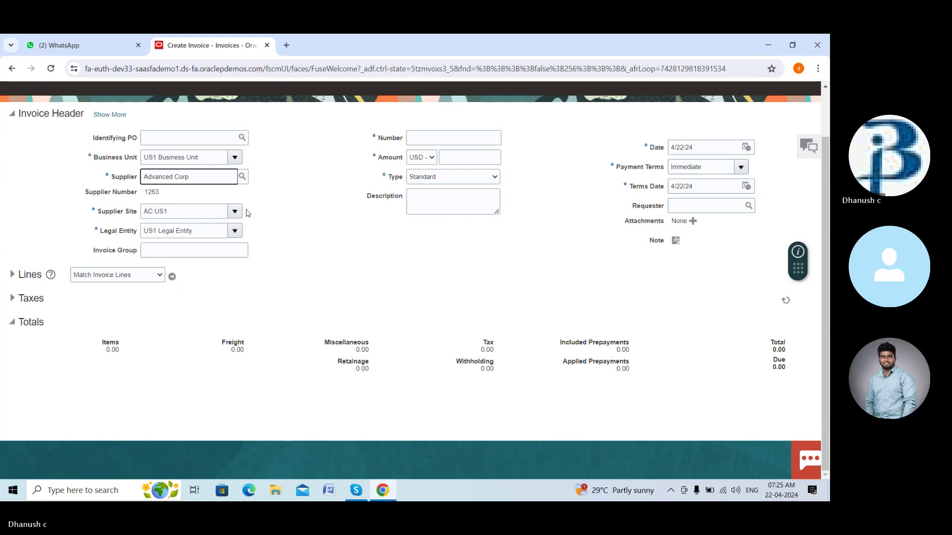
# Enter IS123 as the invoice number and 10,000 USD as the invoice amount.
pyautogui.click(426, 141)
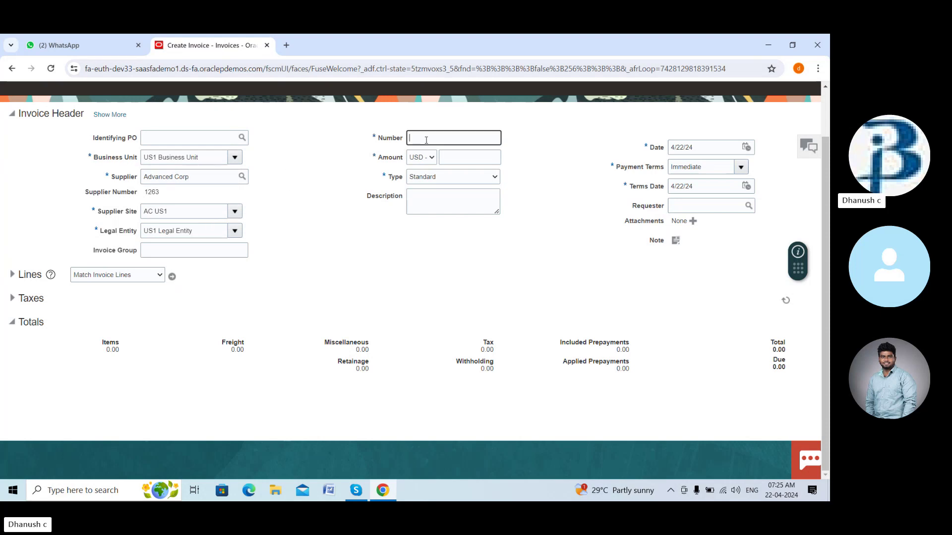
pyautogui.write('IS12')
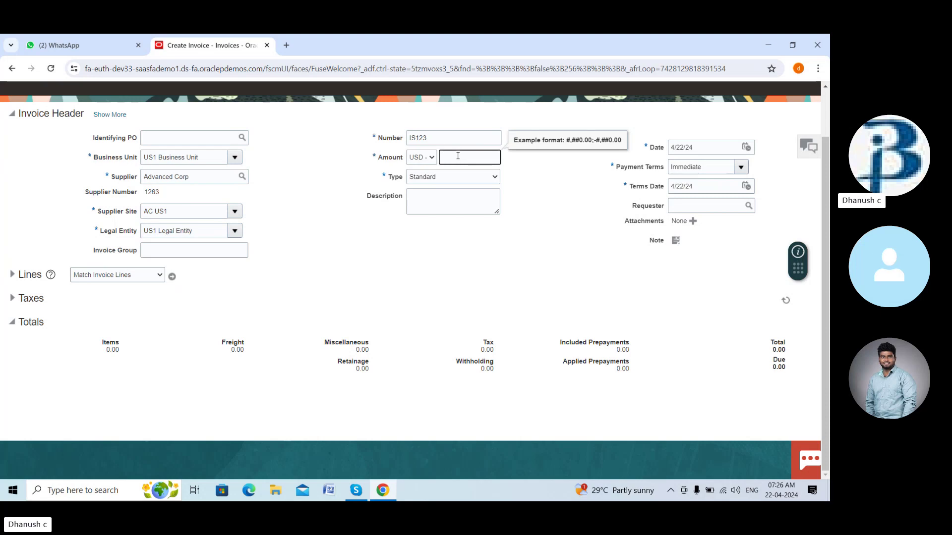
pyautogui.write('3')
pyautogui.write('0000')
# Change the invoice type to Withholding tax.
pyautogui.click(496, 179)
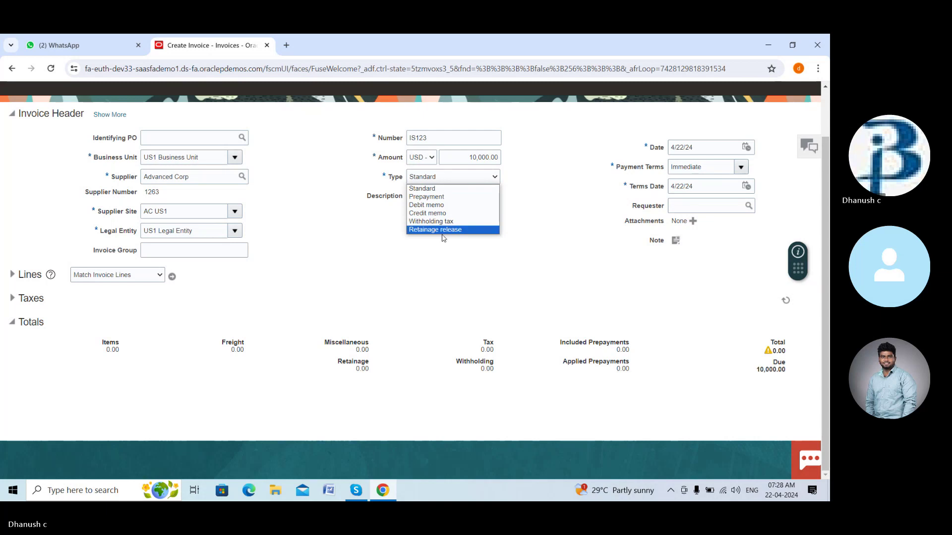
pyautogui.click(443, 223)
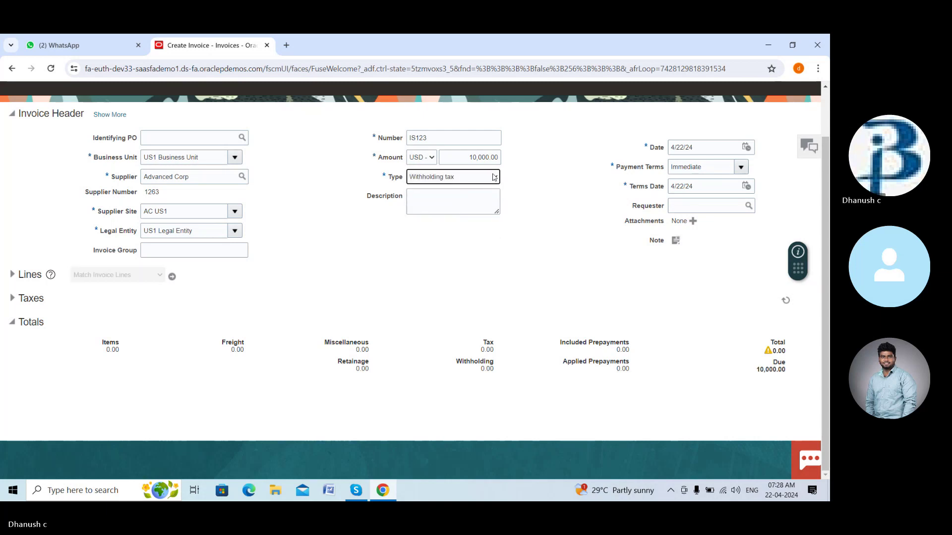
pyautogui.click(530, 188)
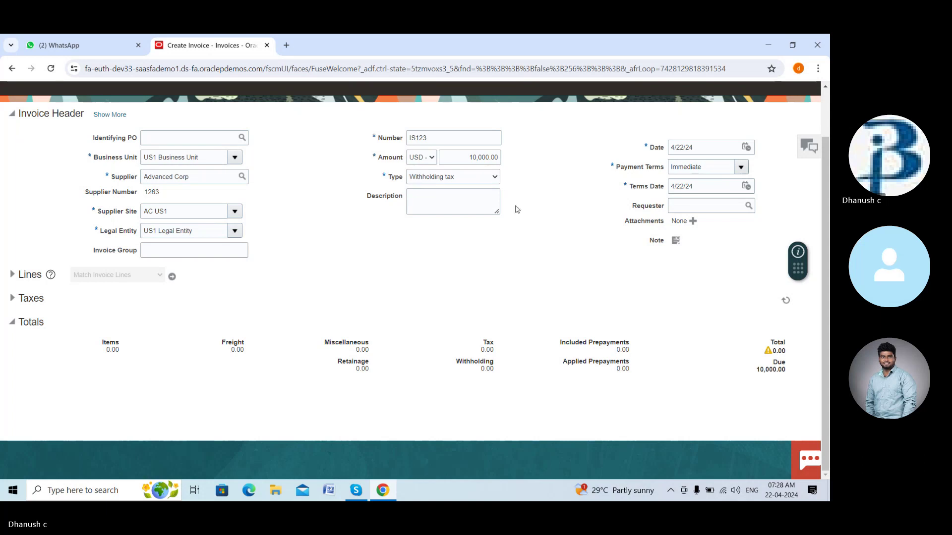
pyautogui.scroll(2, 526, 208)
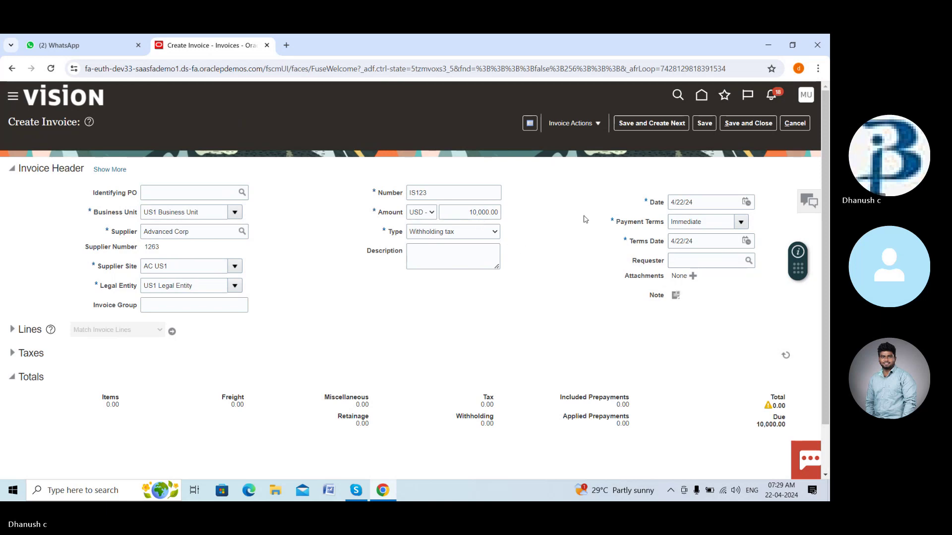
pyautogui.scroll(-2, 558, 230)
pyautogui.scroll(2, 561, 222)
# Set the invoice type back to Standard.
pyautogui.click(494, 229)
pyautogui.click(452, 244)
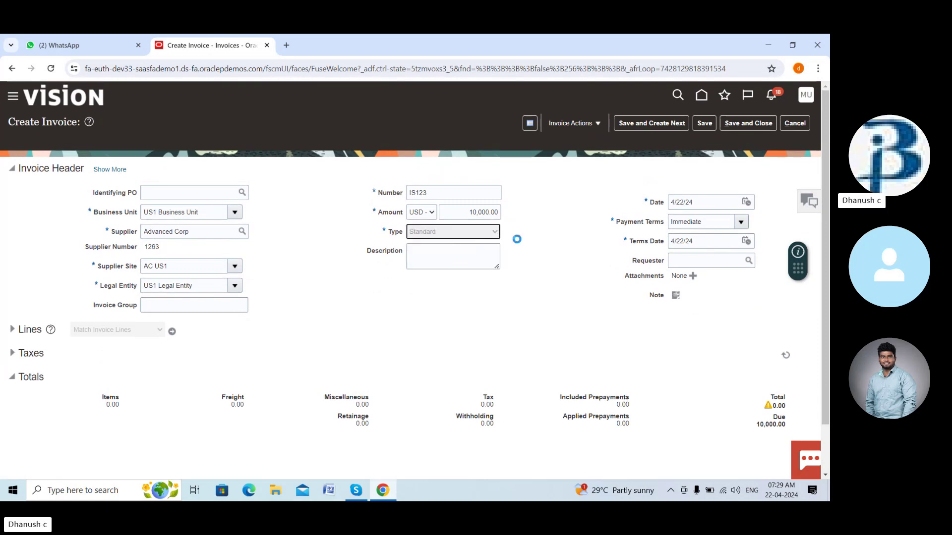
pyautogui.scroll(-1, 570, 253)
pyautogui.scroll(1, 574, 252)
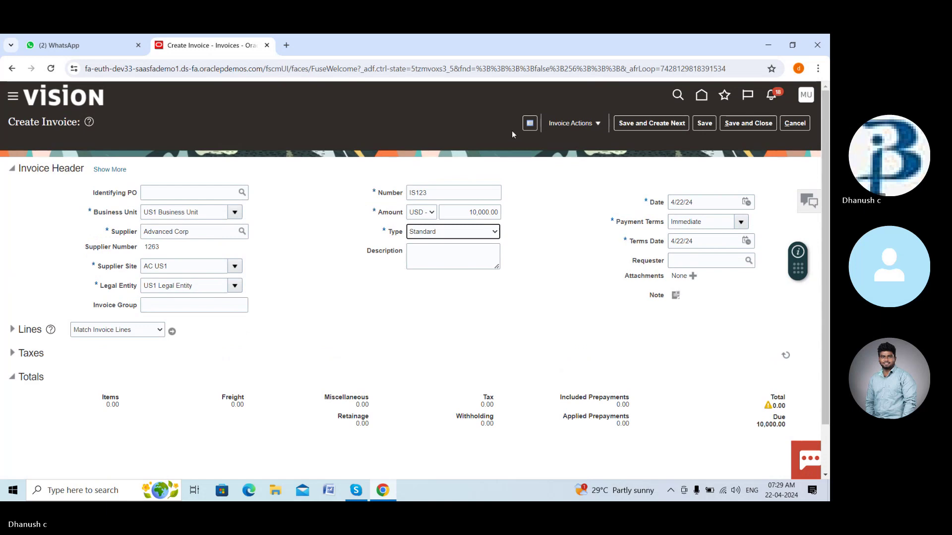
# View the unsaved invoice's record details and look over the available invoice actions.
pyautogui.click(530, 123)
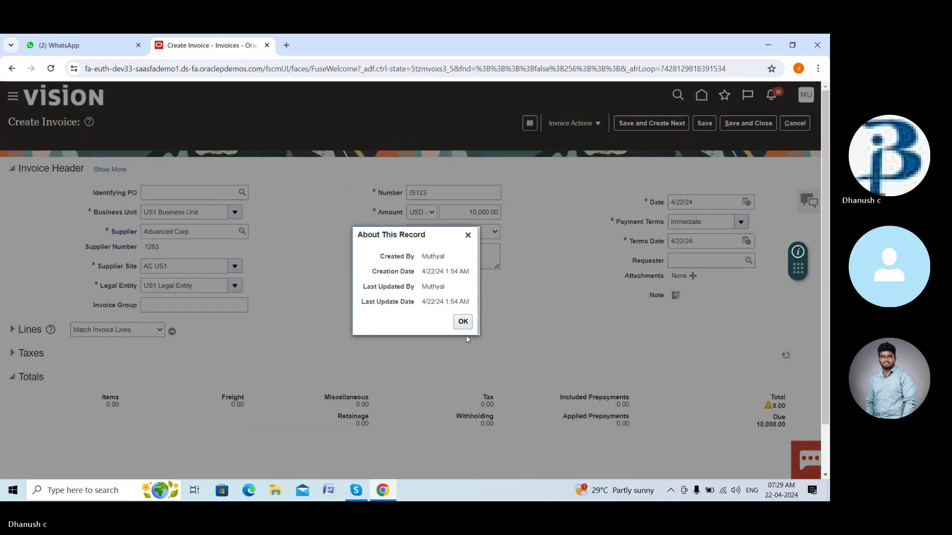
pyautogui.click(463, 322)
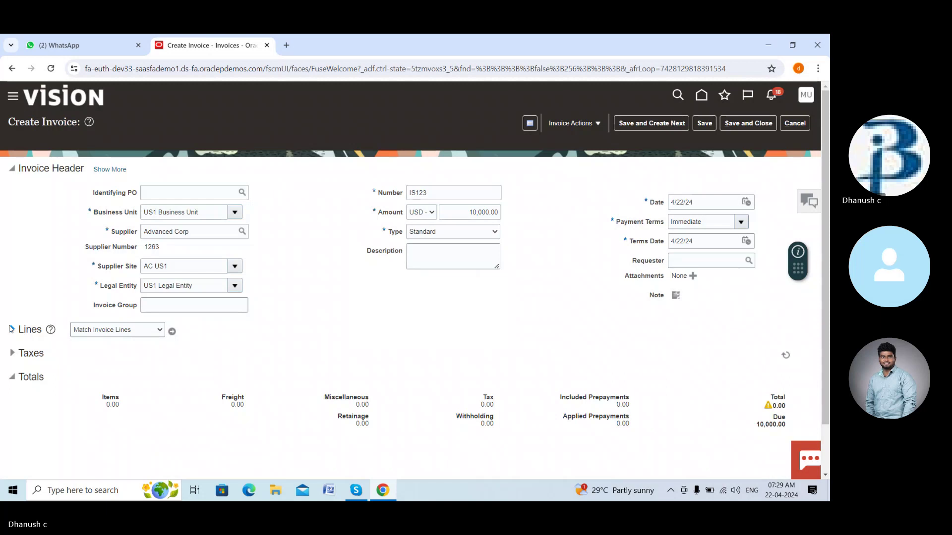
pyautogui.click(593, 124)
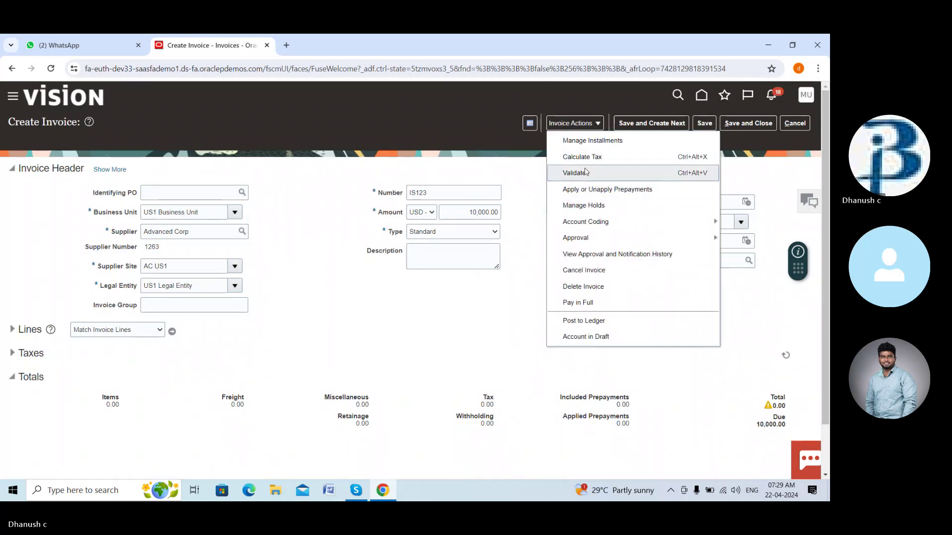
pyautogui.click(505, 169)
pyautogui.scroll(-1, 648, 391)
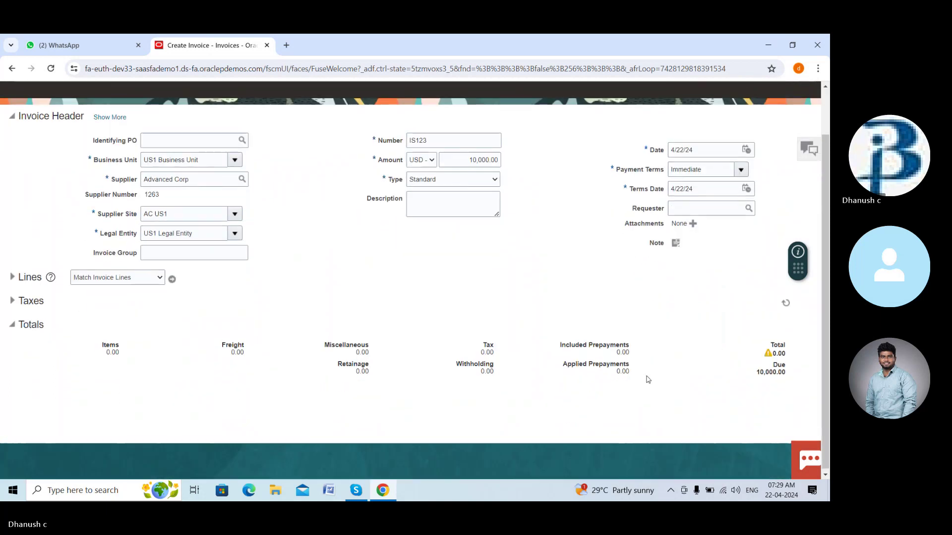
pyautogui.scroll(1, 648, 378)
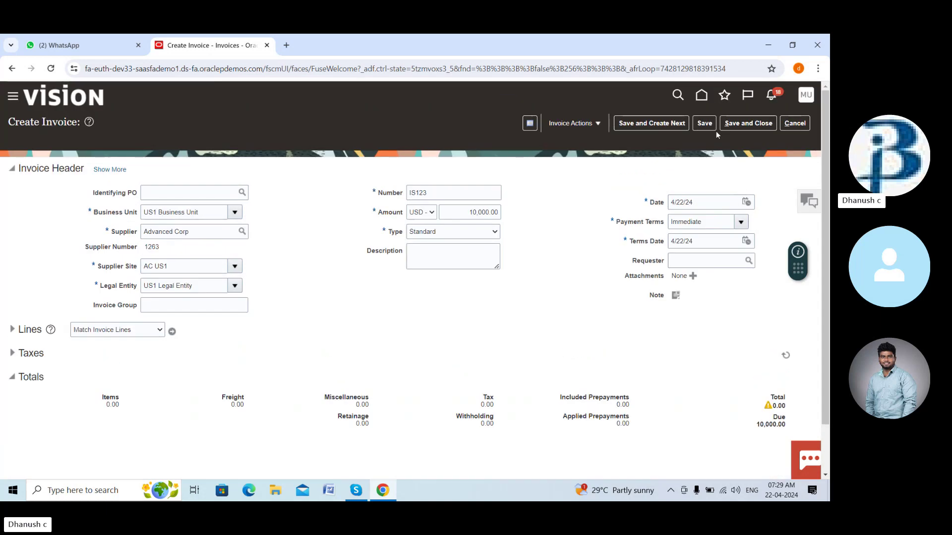
# Save the invoice and open the Invoice Summary from its validation status, closing the record details.
pyautogui.click(704, 124)
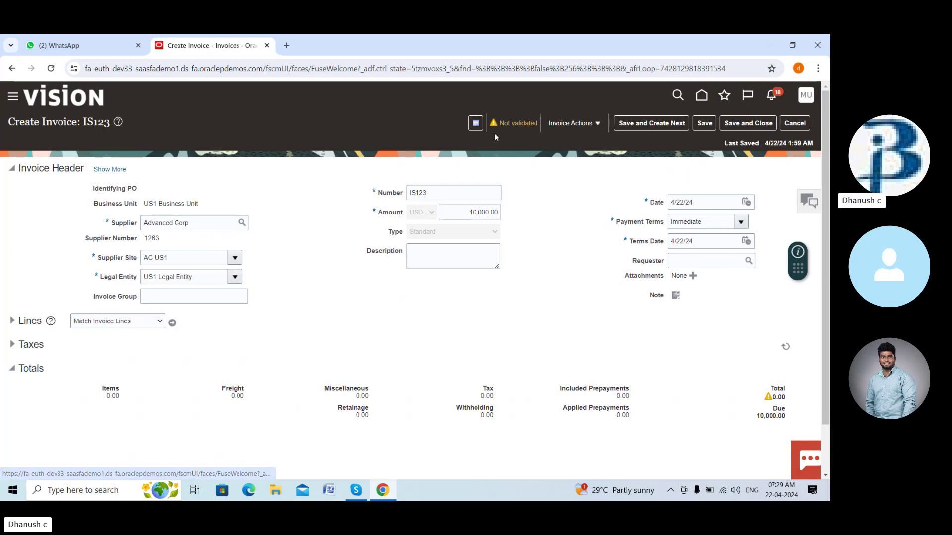
pyautogui.click(510, 126)
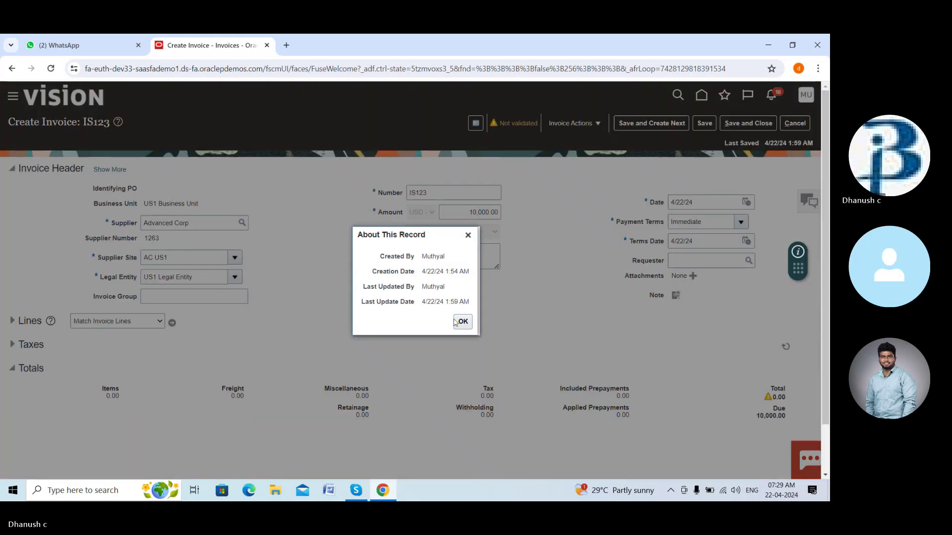
pyautogui.click(463, 322)
pyautogui.click(521, 128)
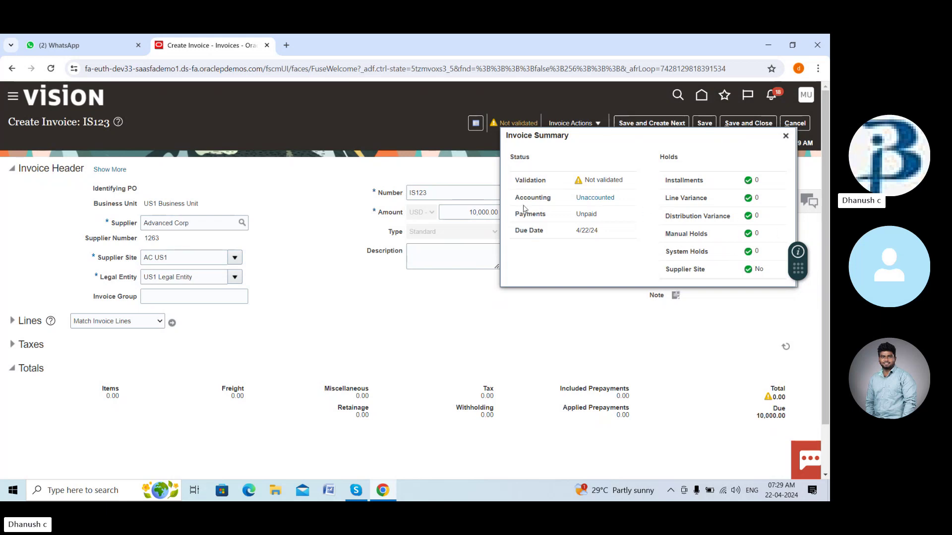
# Close the Invoice Summary and try to validate the invoice before it has any lines, dismissing the resulting message.
pyautogui.click(785, 136)
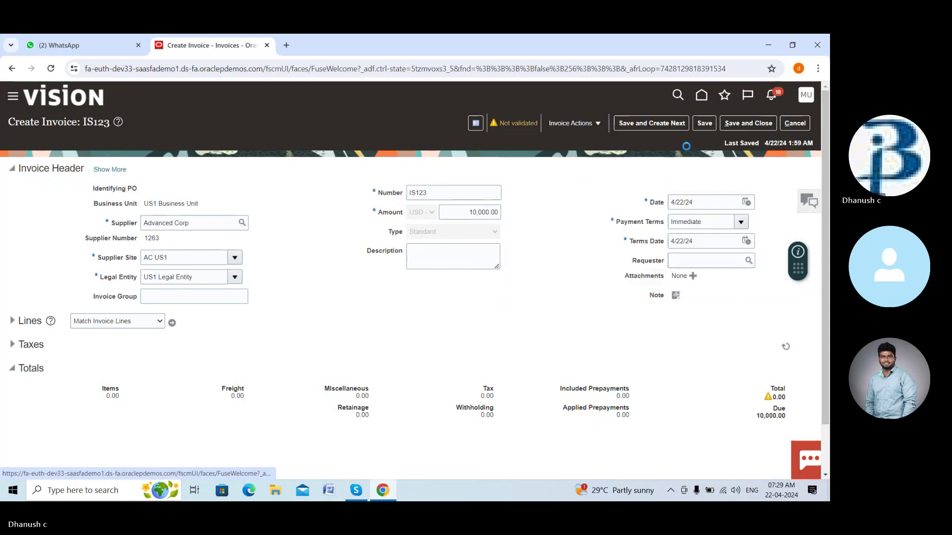
pyautogui.click(590, 123)
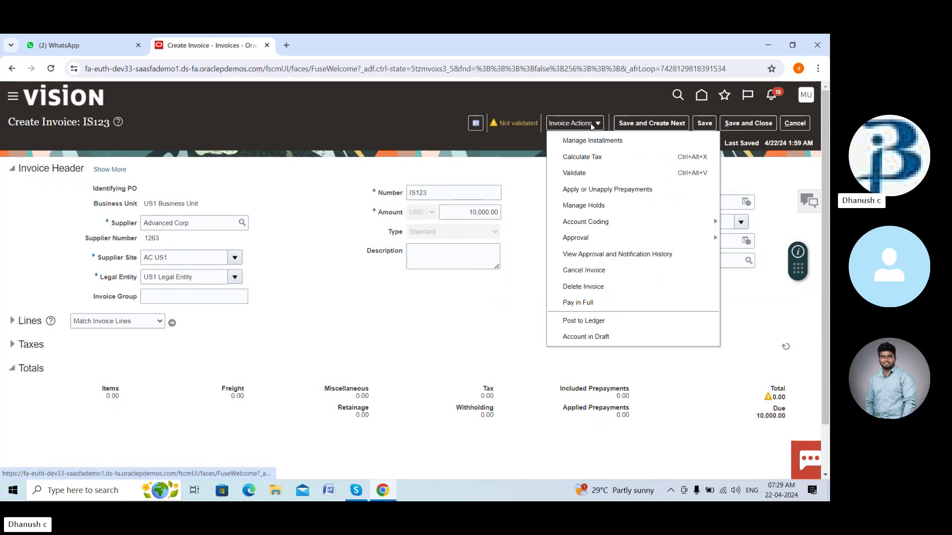
pyautogui.click(597, 174)
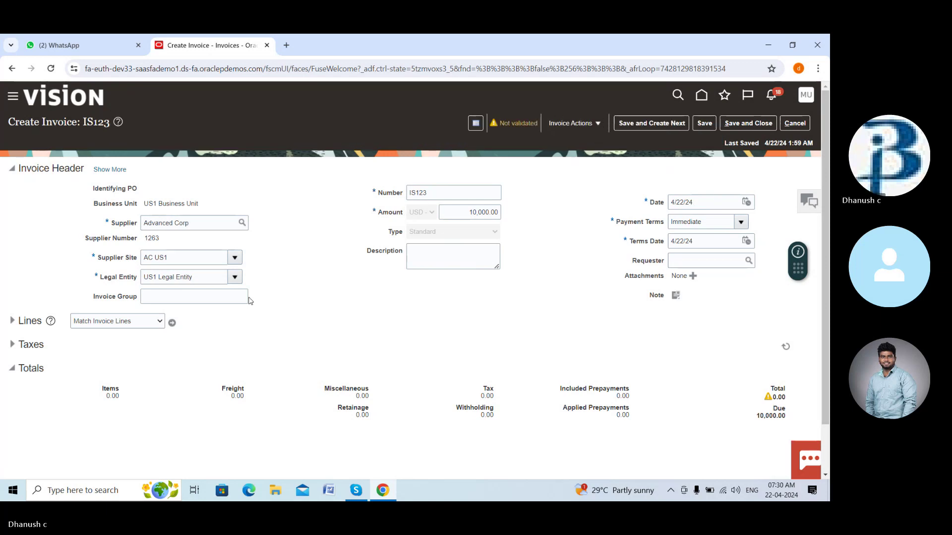
pyautogui.click(571, 123)
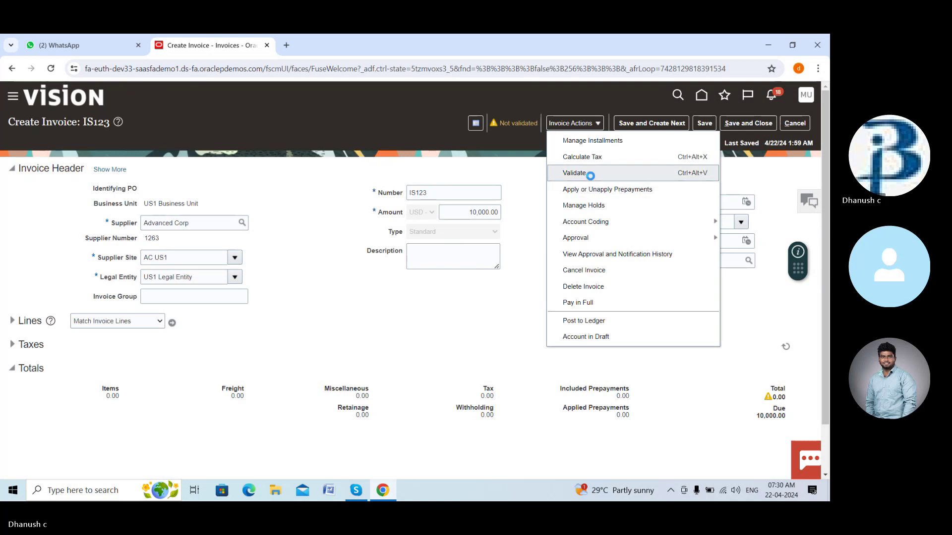
pyautogui.click(571, 180)
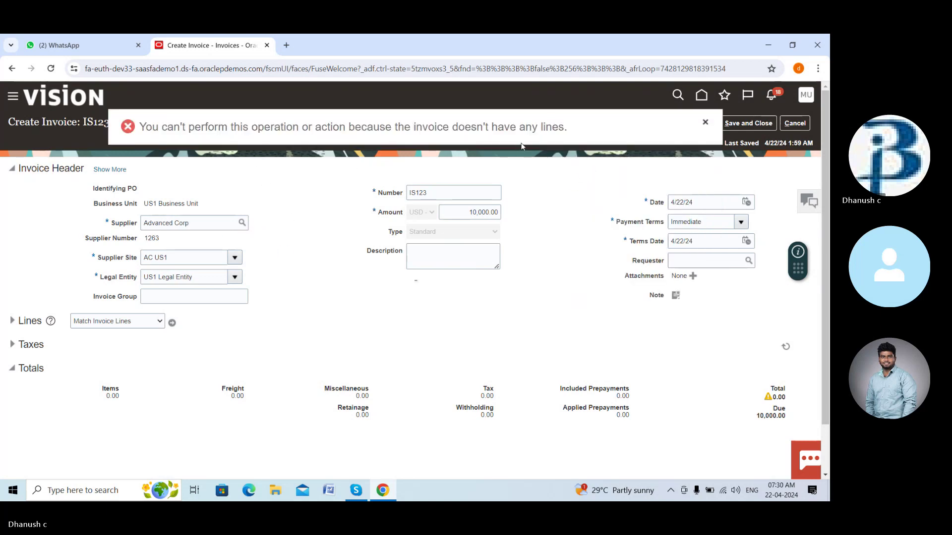
pyautogui.click(706, 123)
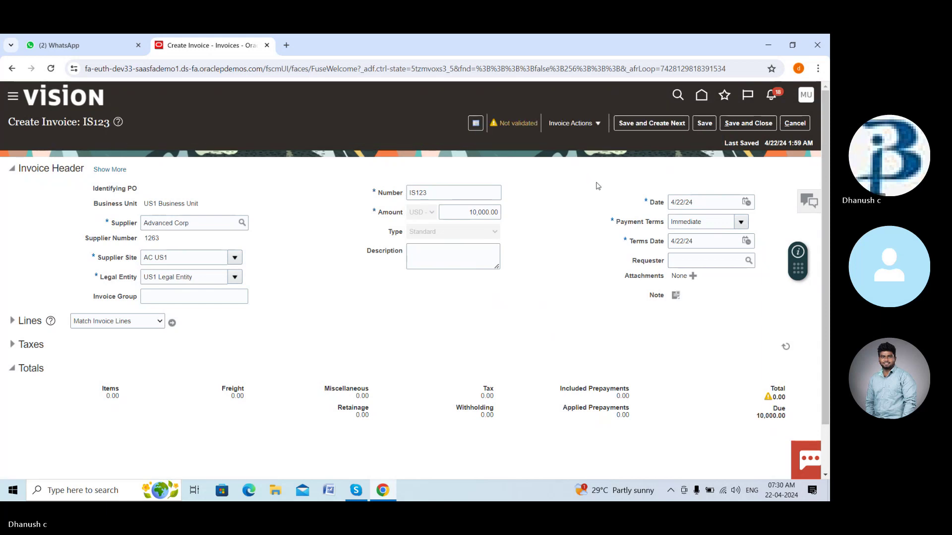
# Try to open Manage Installments for the invoice and dismiss the resulting message.
pyautogui.scroll(-1, 763, 414)
pyautogui.scroll(1, 754, 382)
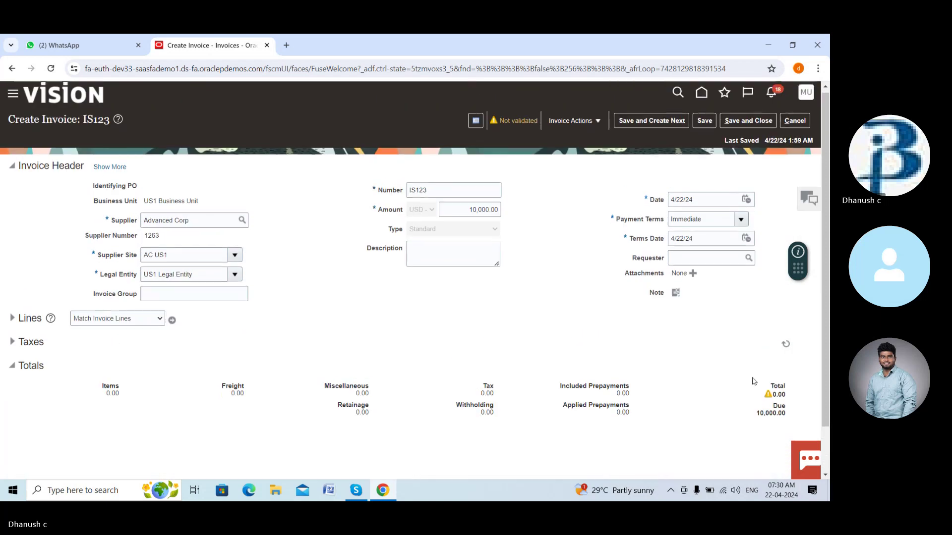
pyautogui.click(572, 122)
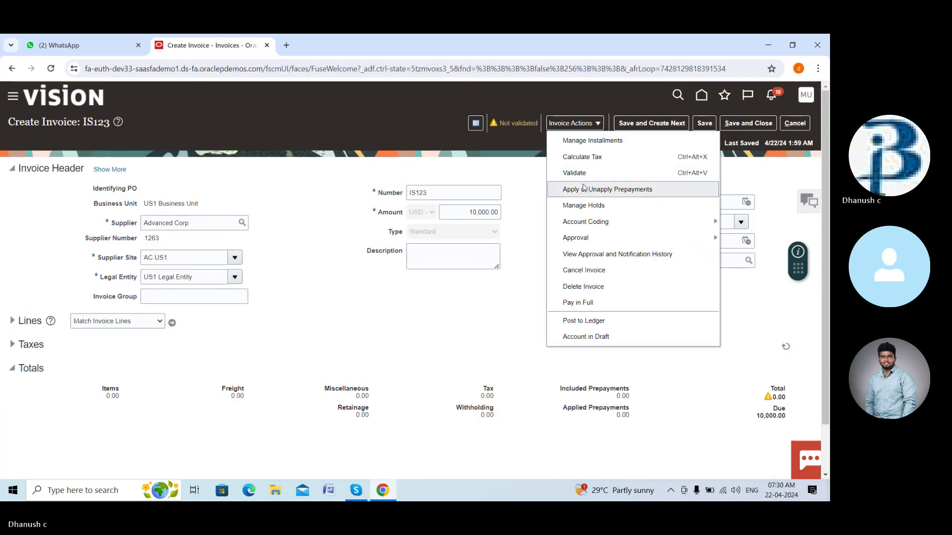
pyautogui.click(576, 140)
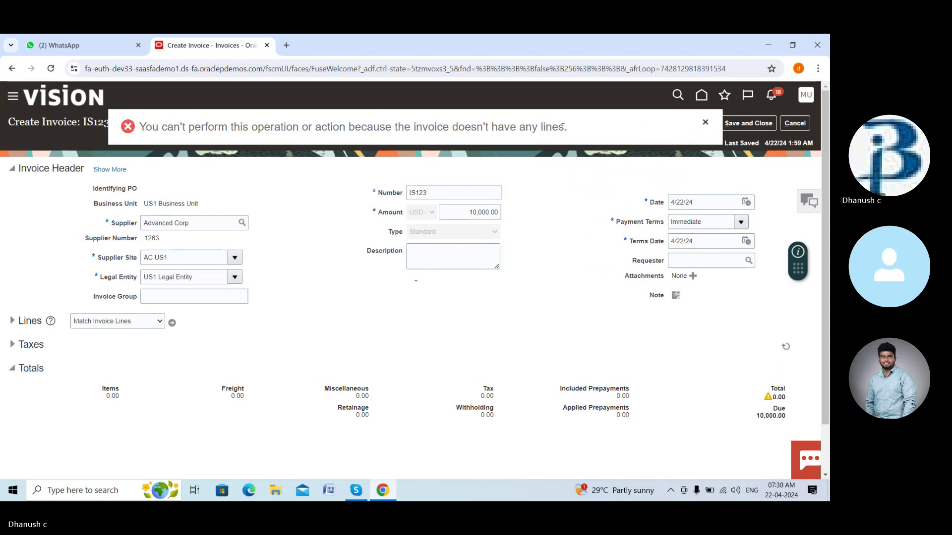
pyautogui.click(706, 124)
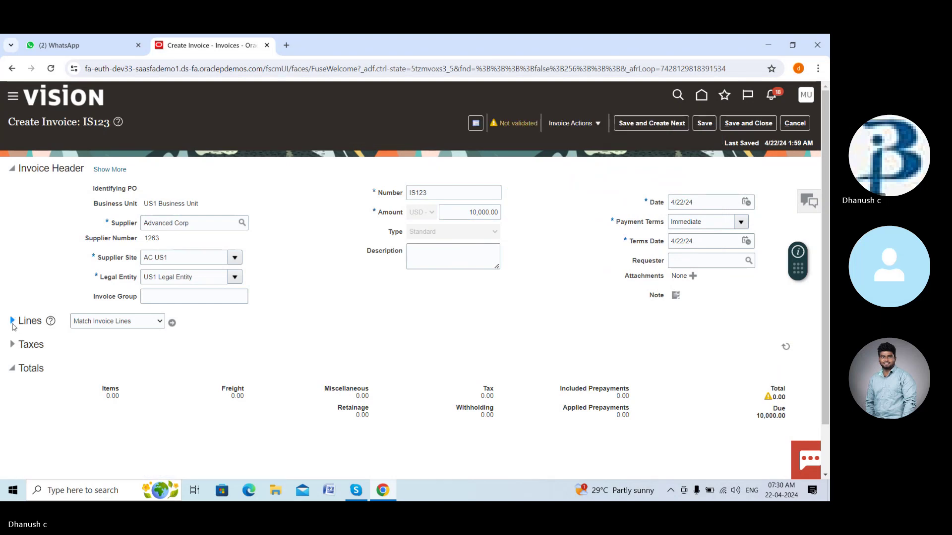
# Expand the invoice lines and add an Item line with an amount of 10,000.
pyautogui.click(31, 319)
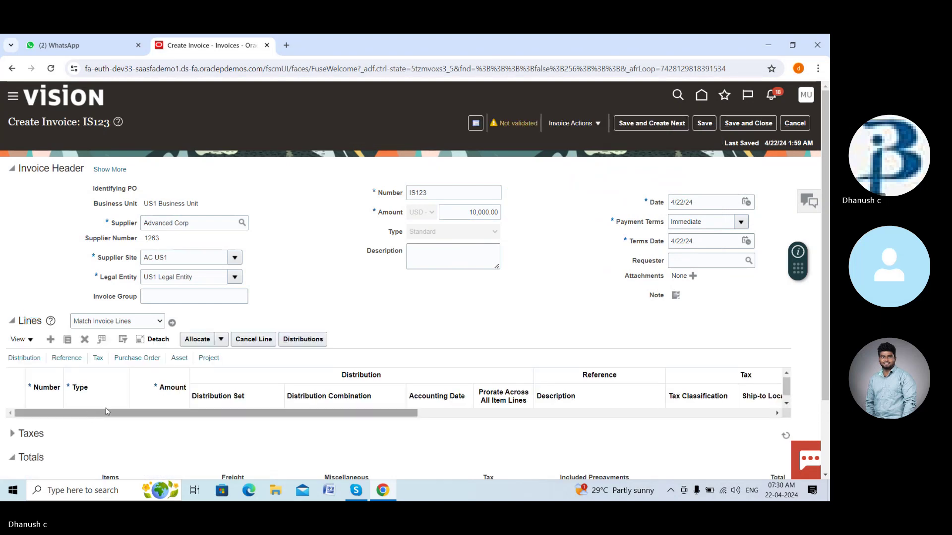
pyautogui.scroll(-3, 119, 377)
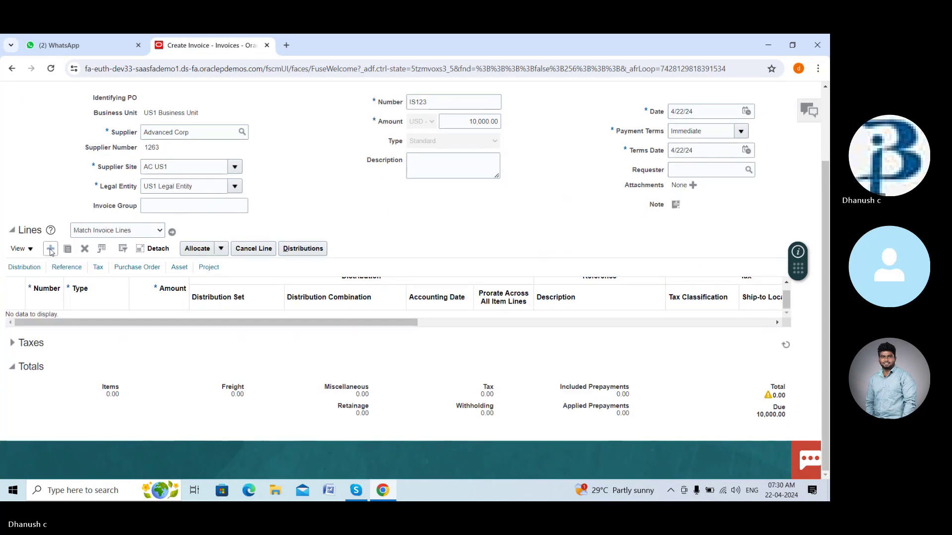
pyautogui.click(50, 250)
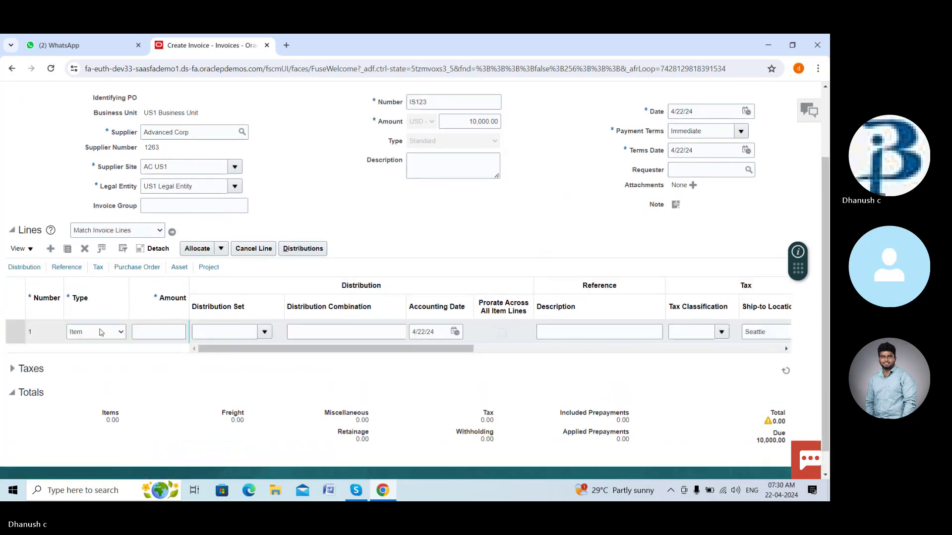
pyautogui.click(171, 332)
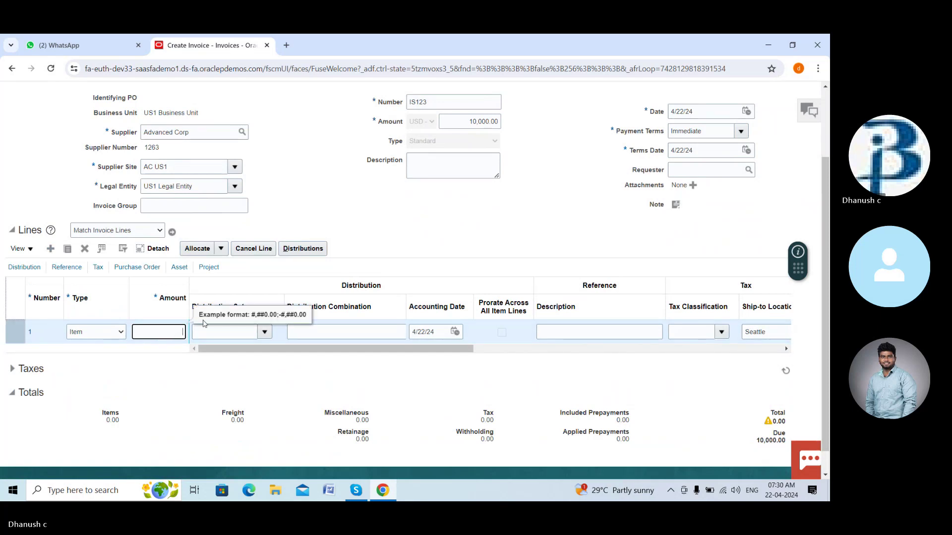
pyautogui.scroll(1, 377, 278)
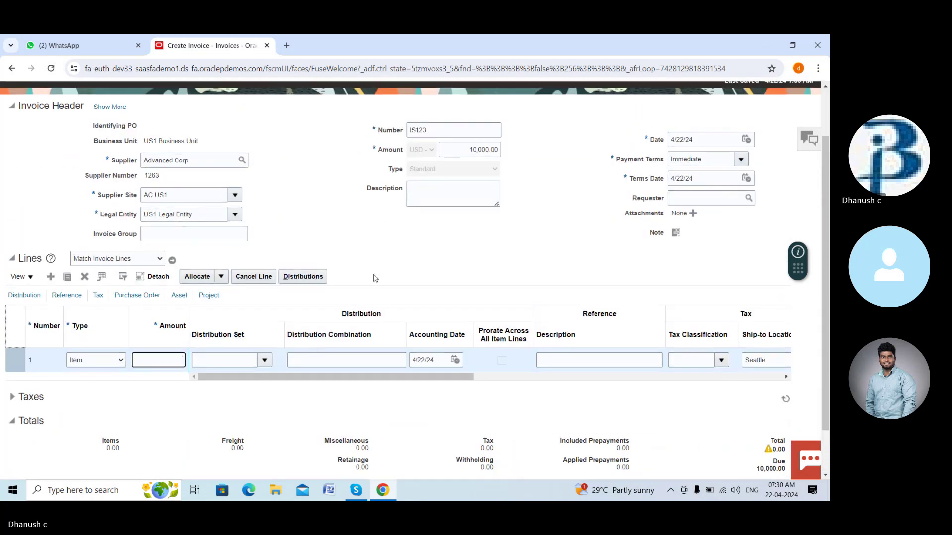
pyautogui.write('10000')
# Set the distribution combination of line 1 using the alias SF Cash.
pyautogui.click(349, 358)
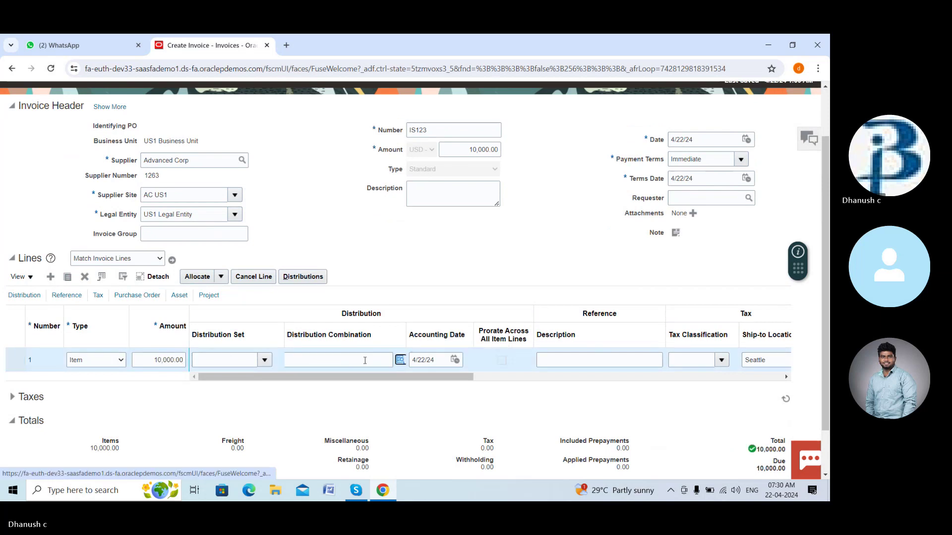
pyautogui.click(401, 360)
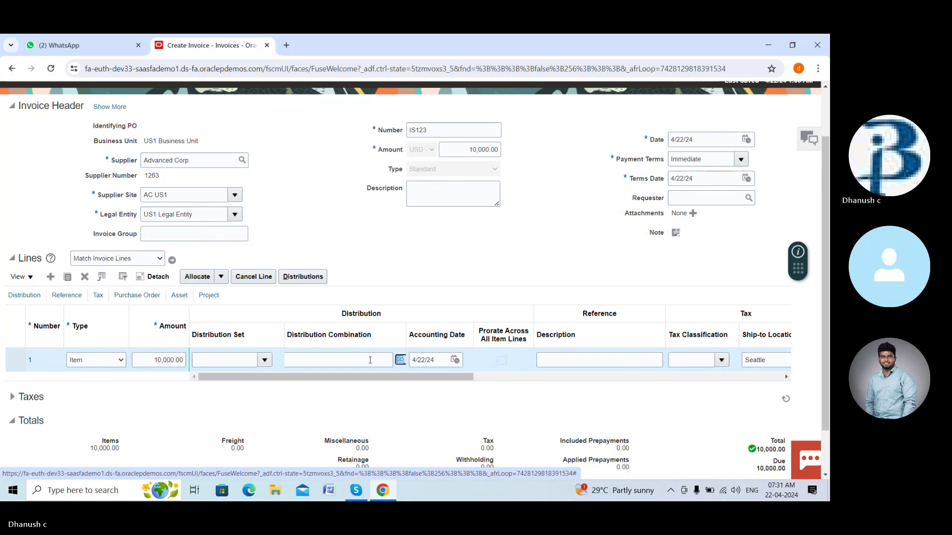
pyautogui.click(400, 358)
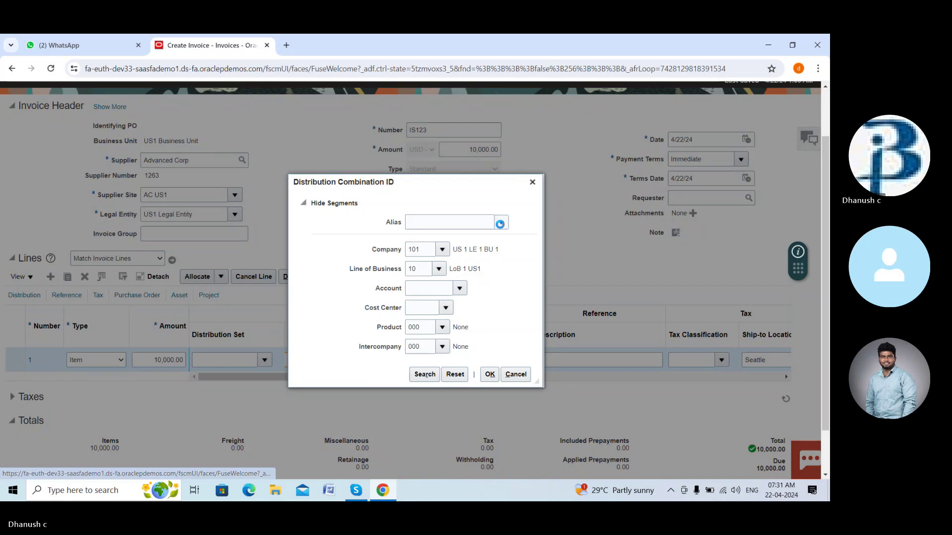
pyautogui.click(500, 223)
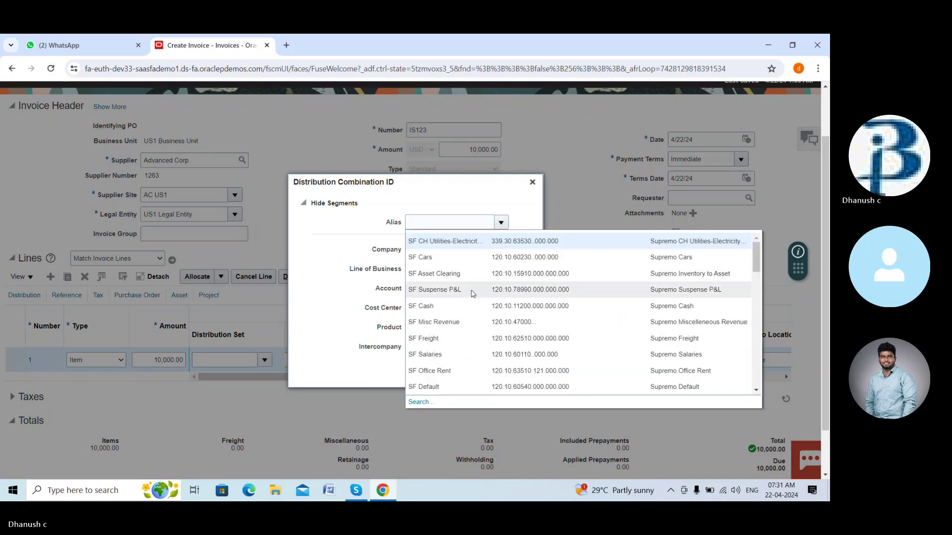
pyautogui.click(455, 305)
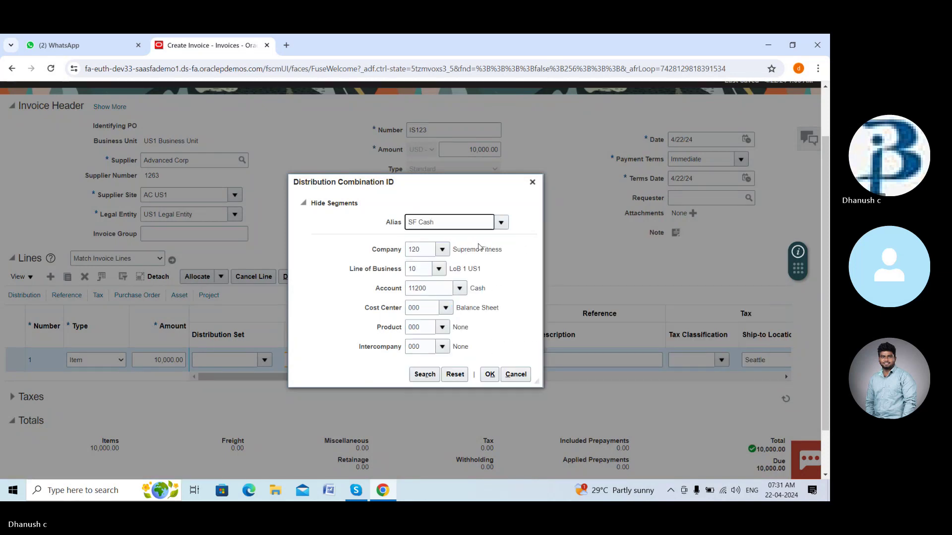
pyautogui.click(490, 374)
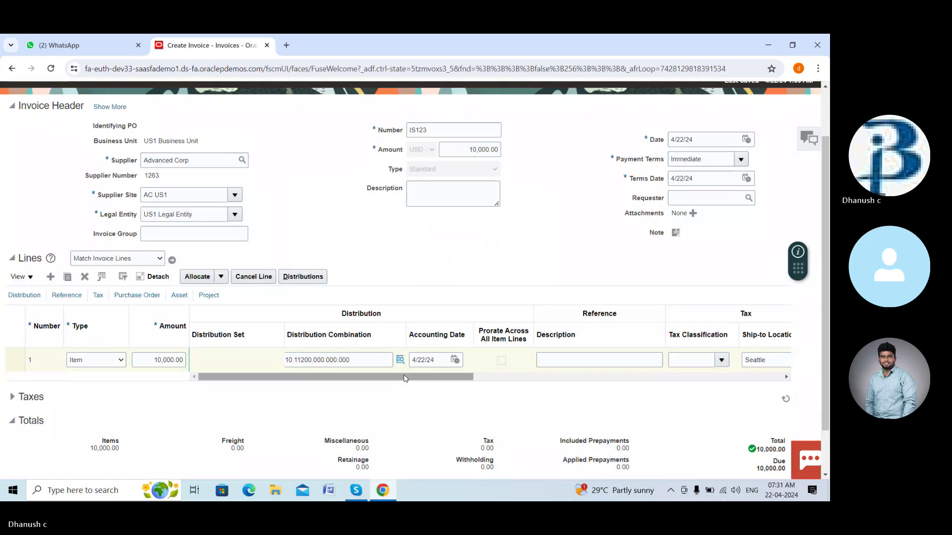
# Reopen the distribution combination of line 1, choose the SF Cash alias again and accept its segments.
pyautogui.moveTo(404, 379); pyautogui.dragTo(317, 382)
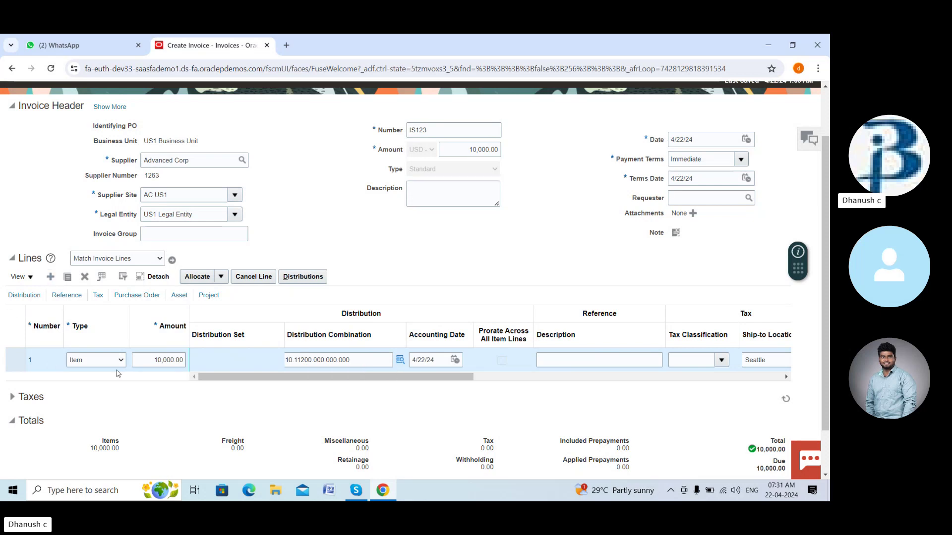
pyautogui.scroll(3, 548, 128)
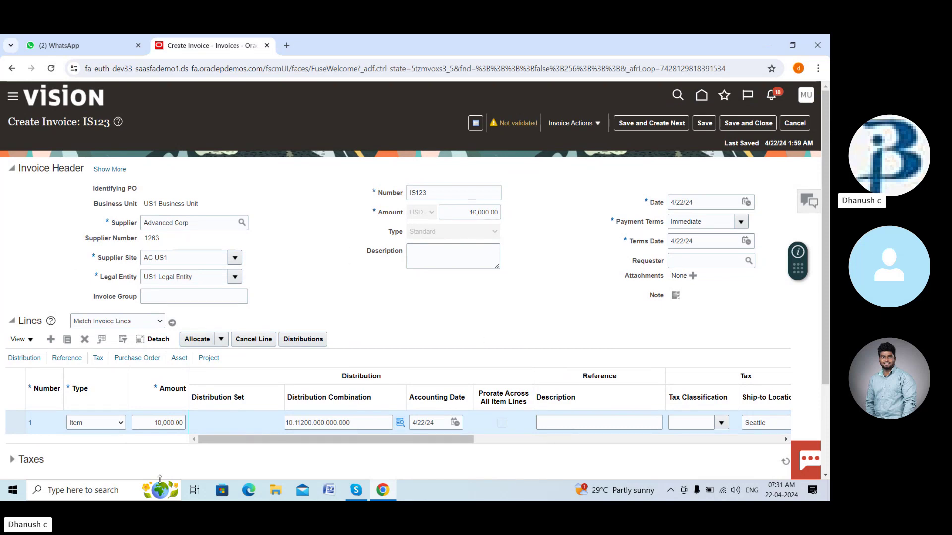
pyautogui.scroll(-3, 121, 310)
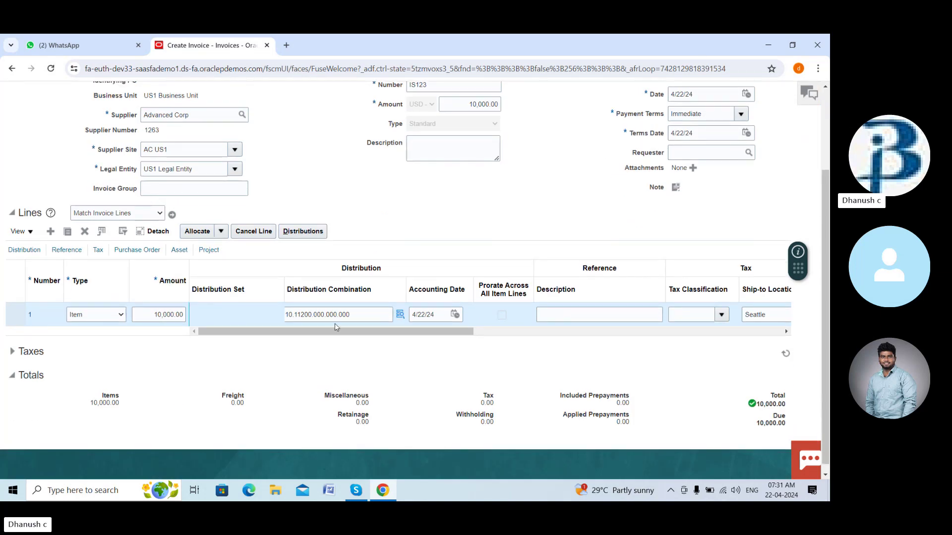
pyautogui.click(399, 316)
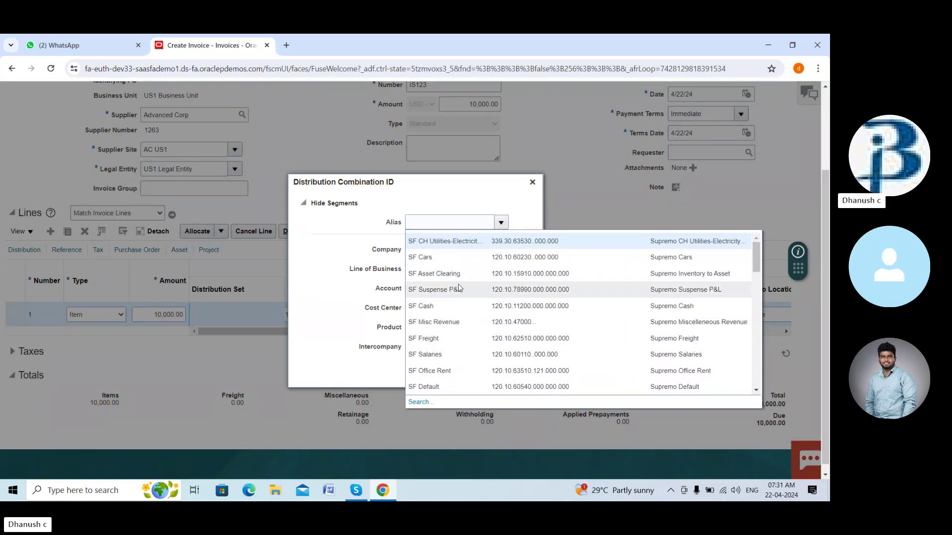
pyautogui.click(430, 307)
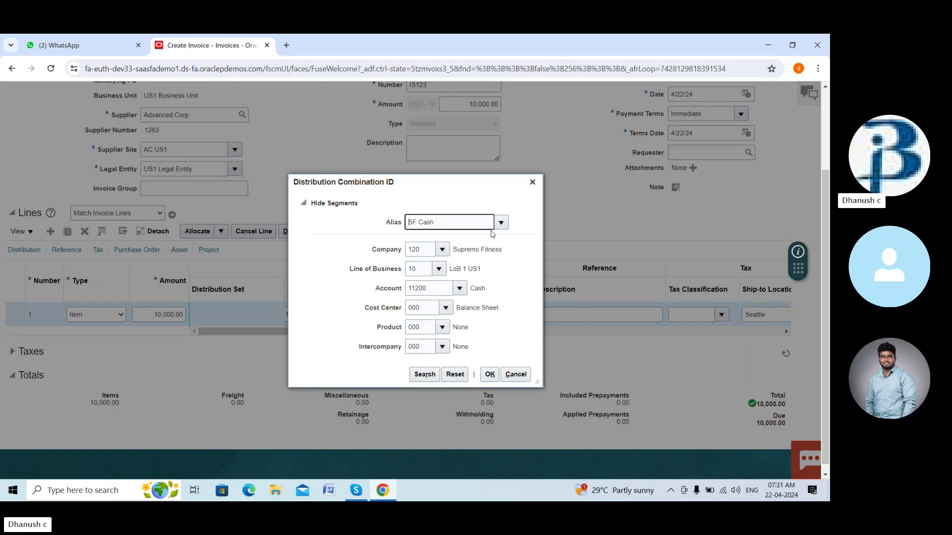
pyautogui.click(490, 374)
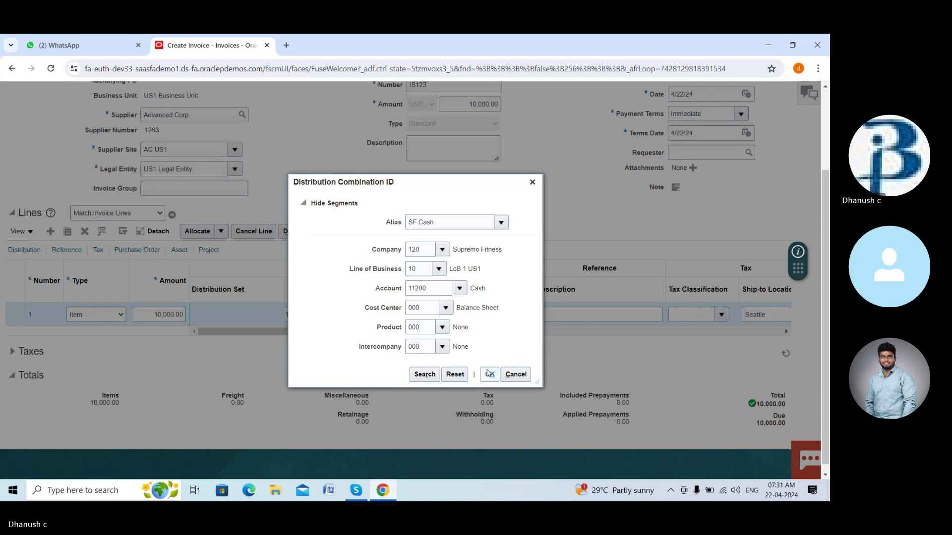
# Check the Invoice Summary from the validation status, close it and validate the invoice.
pyautogui.scroll(3, 558, 210)
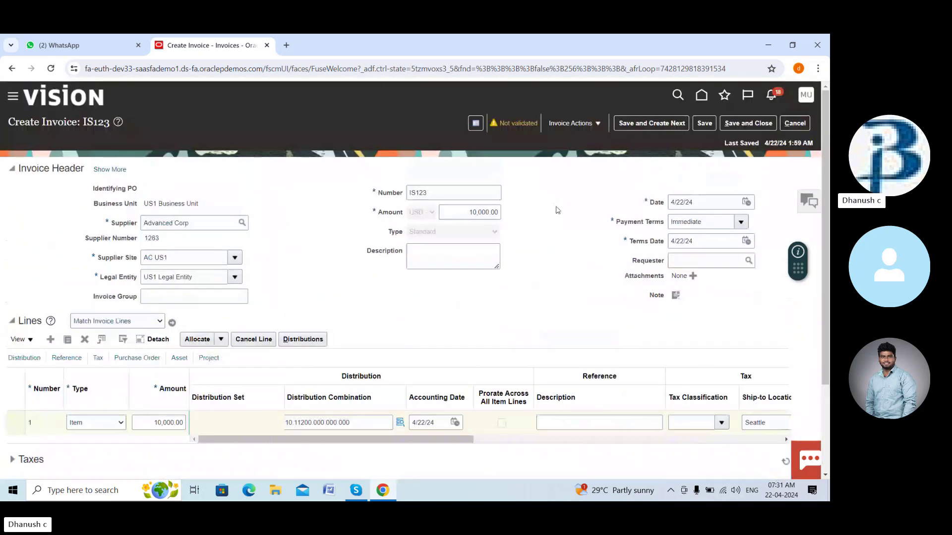
pyautogui.click(528, 126)
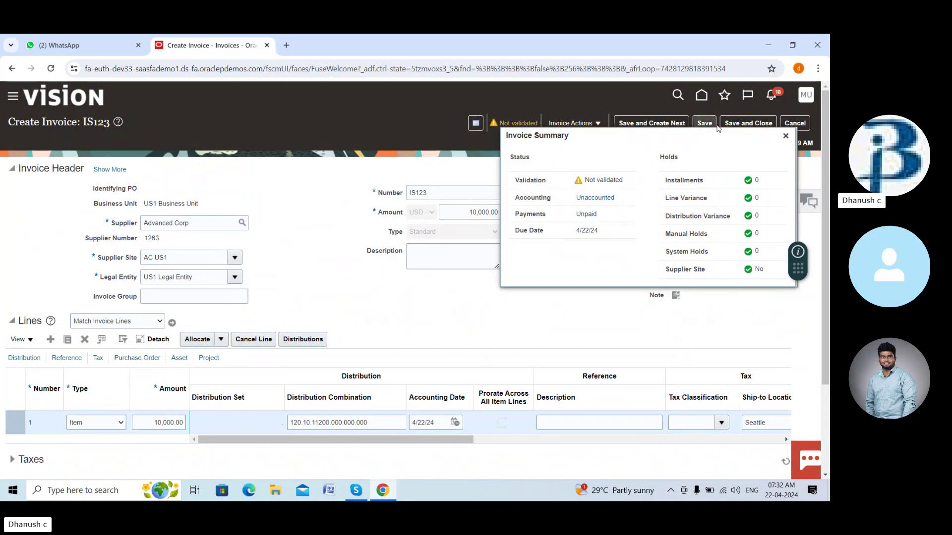
pyautogui.click(786, 136)
pyautogui.click(573, 123)
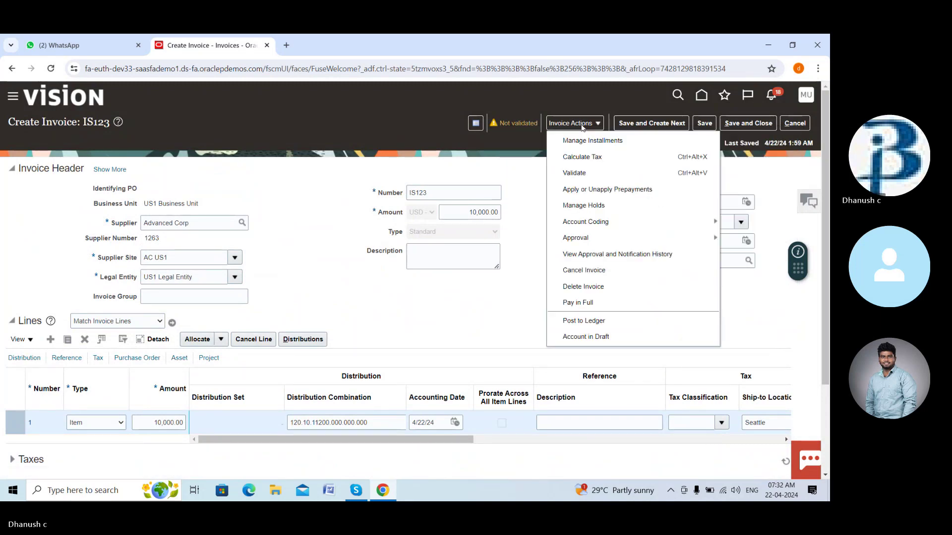
pyautogui.click(574, 174)
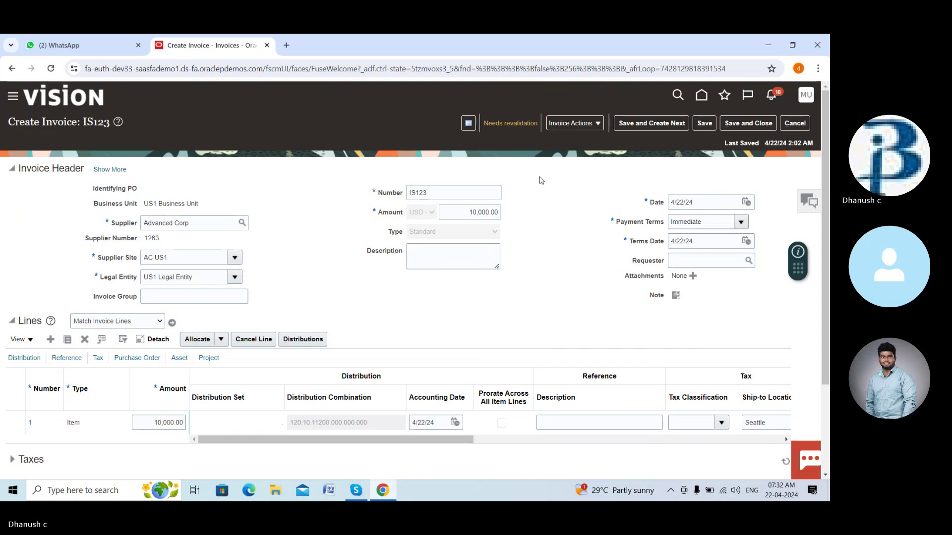
# Compare the invoice's header amount and validation status with its line amount, tax, total and due figures.
pyautogui.scroll(-3, 541, 181)
pyautogui.scroll(3, 541, 180)
pyautogui.scroll(-3, 556, 249)
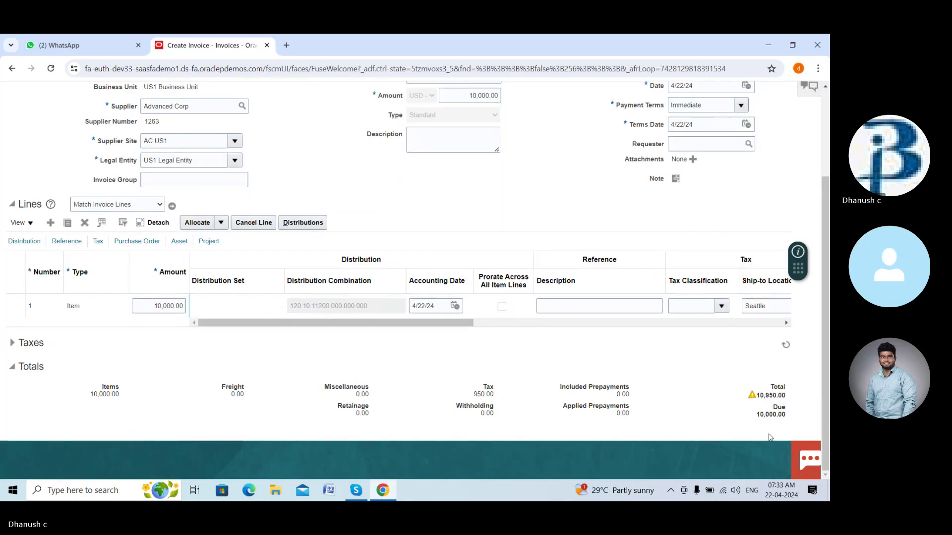
pyautogui.scroll(3, 619, 434)
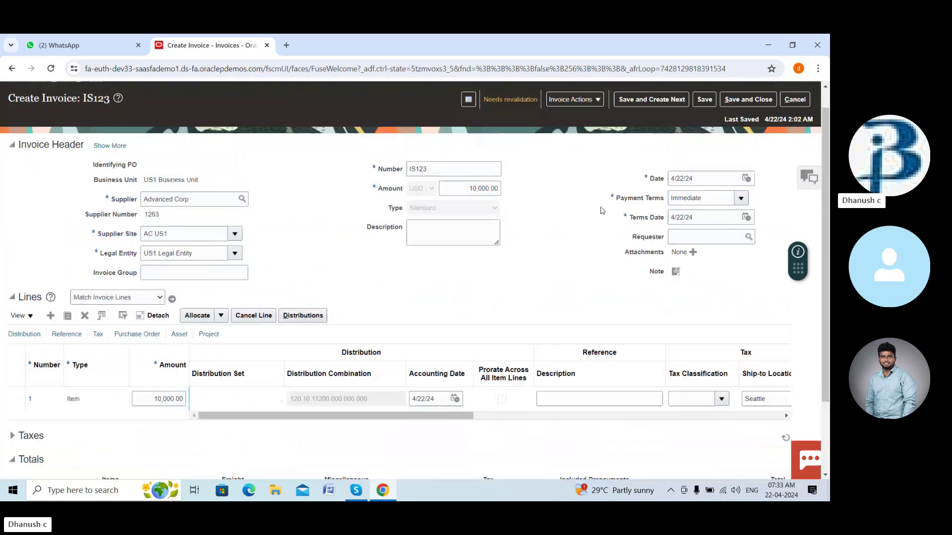
pyautogui.scroll(-3, 634, 426)
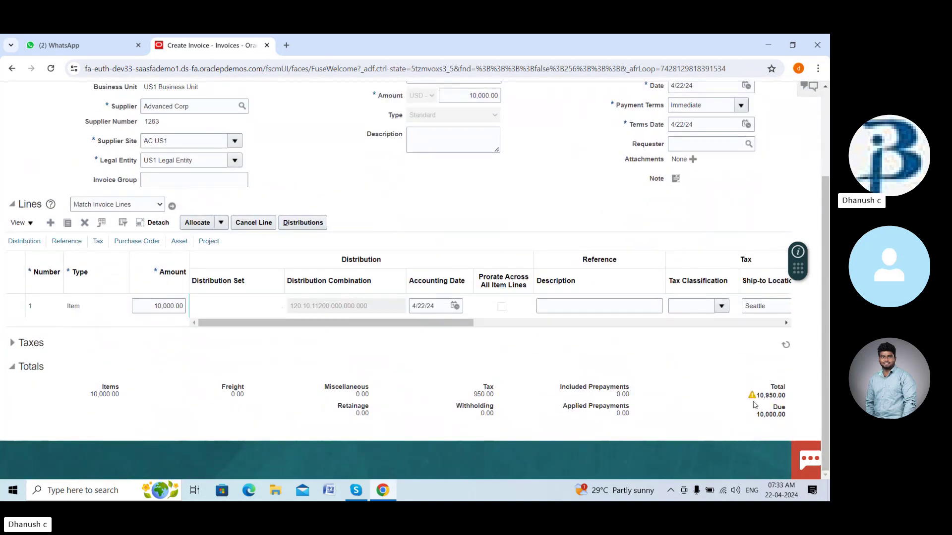
pyautogui.scroll(3, 545, 249)
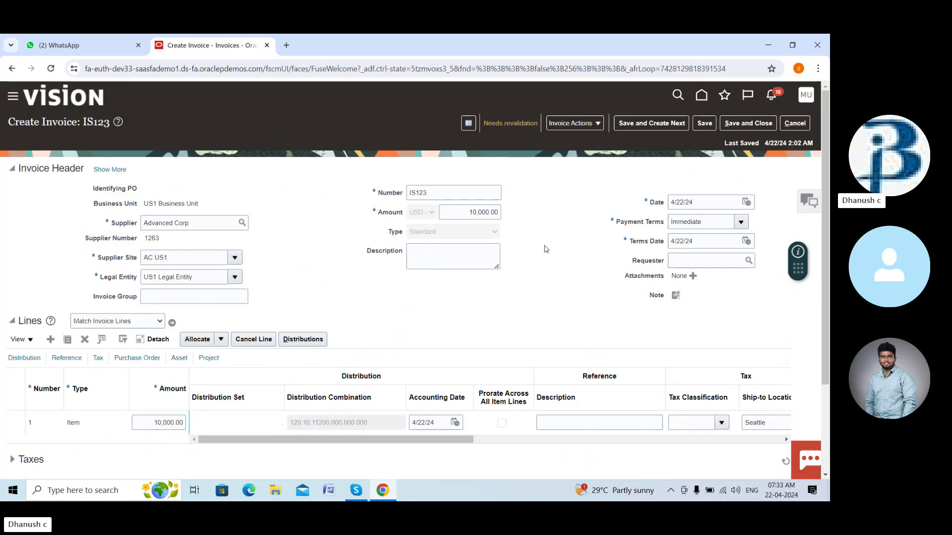
# Set the invoice header amount to 10,950.00.
pyautogui.click(489, 212)
pyautogui.press('BackSpace')
pyautogui.press('BackSpace')
pyautogui.press('BackSpace')
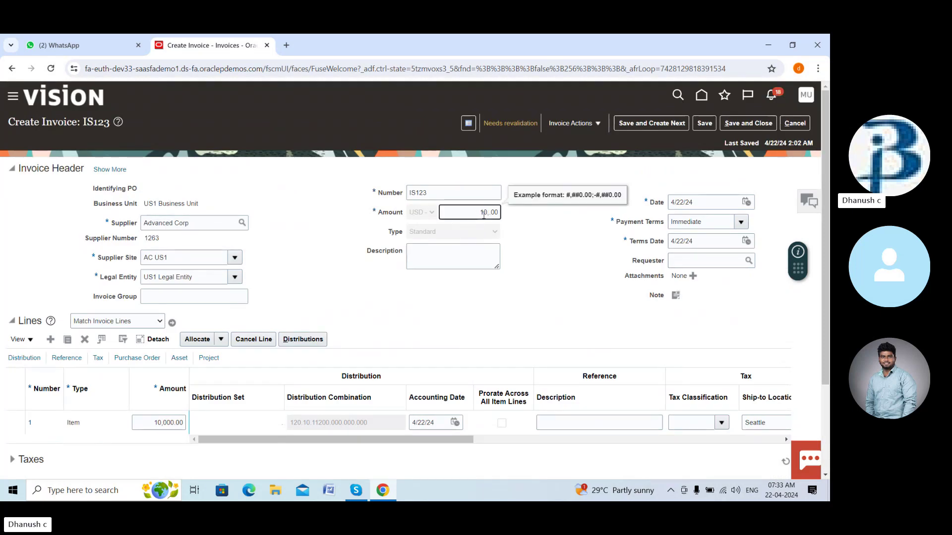
pyautogui.write('950')
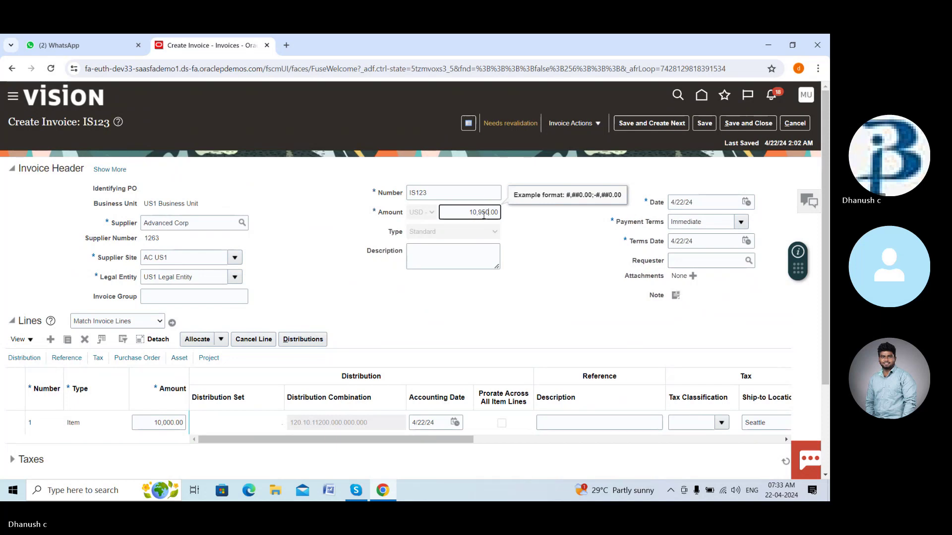
# Compare the header amount with the item, tax, total and due figures in the invoice totals.
pyautogui.scroll(-3, 613, 372)
pyautogui.scroll(3, 613, 372)
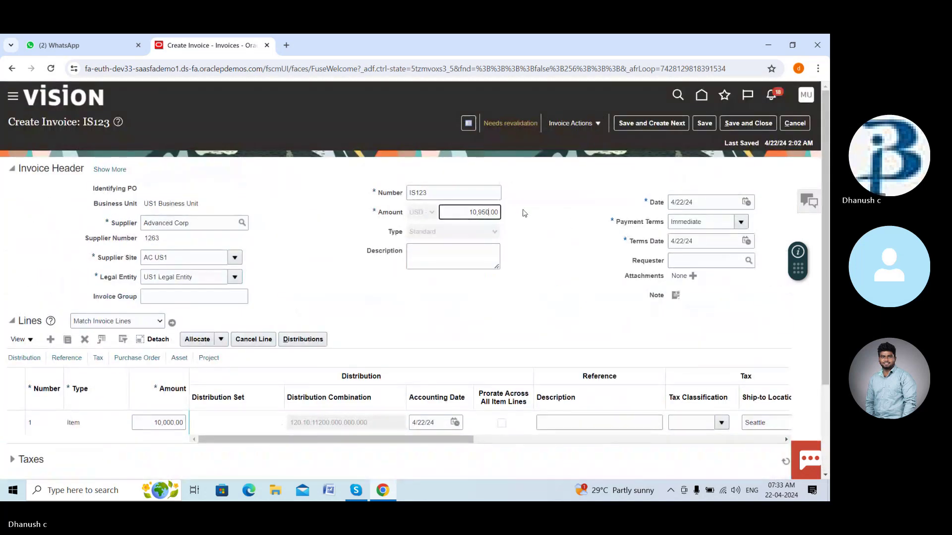
pyautogui.scroll(-2, 533, 232)
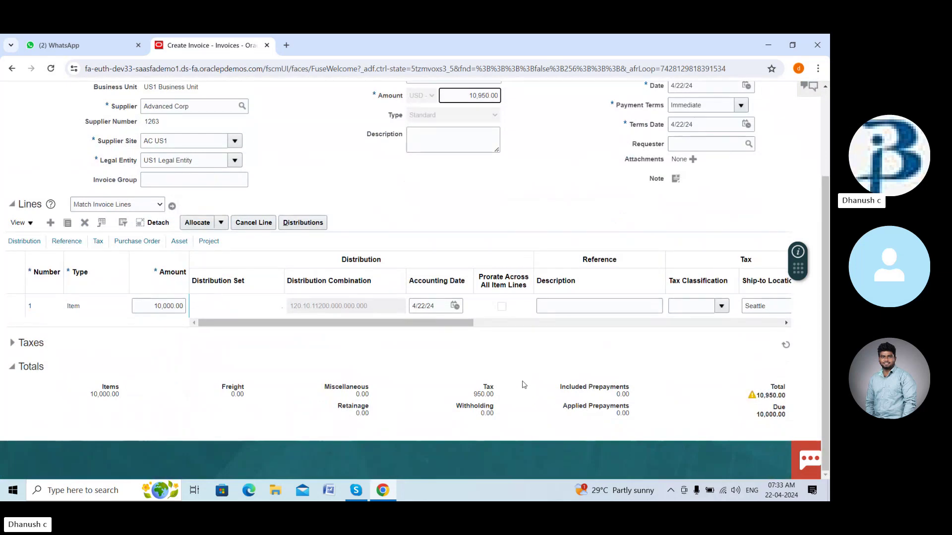
pyautogui.scroll(2, 555, 285)
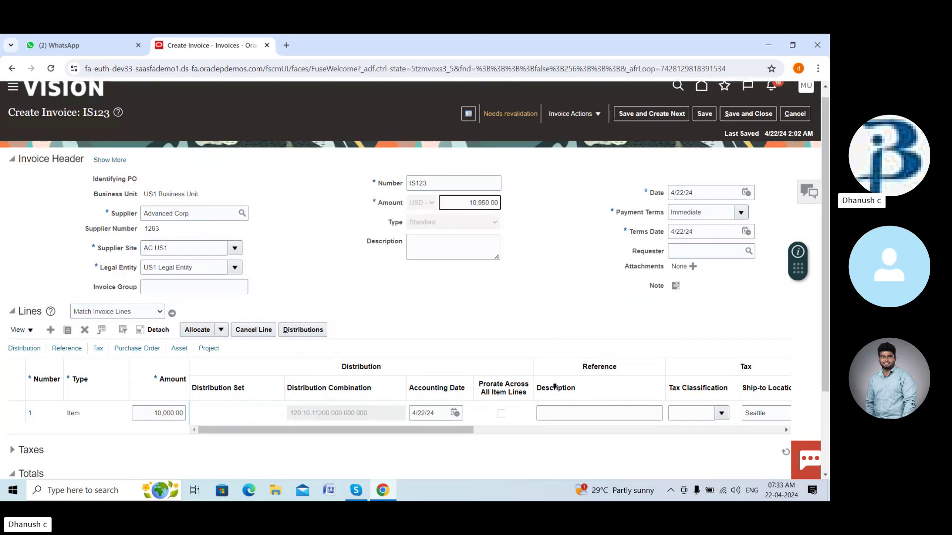
pyautogui.scroll(-2, 496, 386)
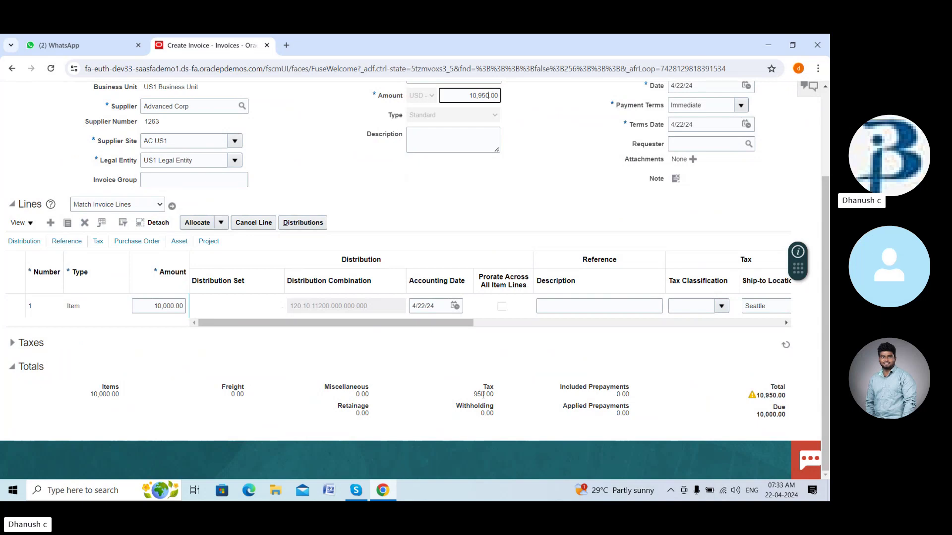
pyautogui.scroll(3, 521, 347)
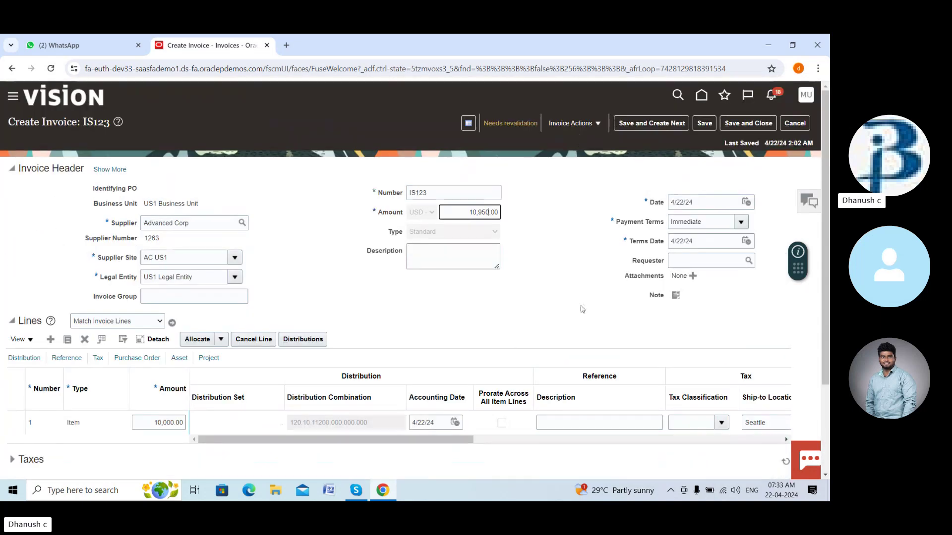
pyautogui.scroll(-3, 582, 309)
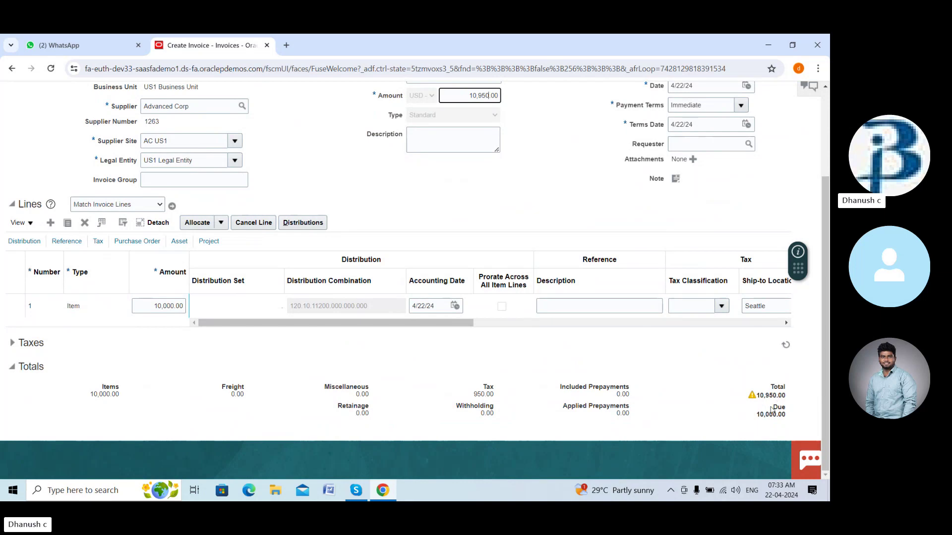
pyautogui.scroll(3, 645, 233)
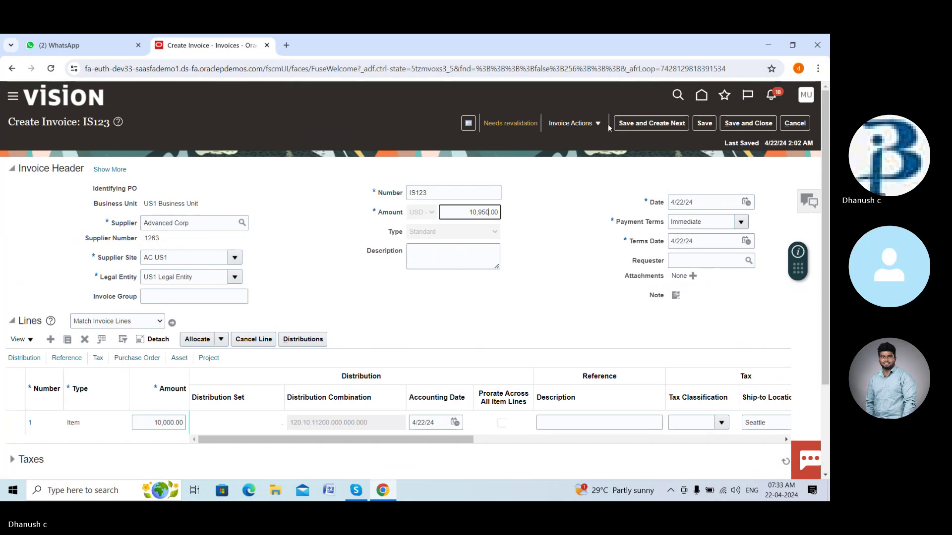
# Check the holds in the Invoice Summary from the revalidation status and validate the invoice again.
pyautogui.click(583, 123)
pyautogui.click(512, 123)
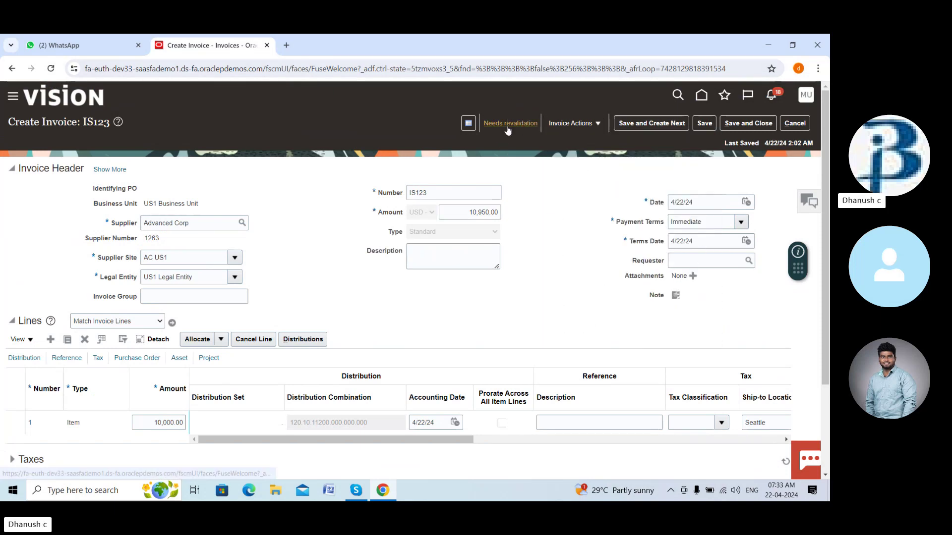
pyautogui.click(507, 125)
pyautogui.click(568, 125)
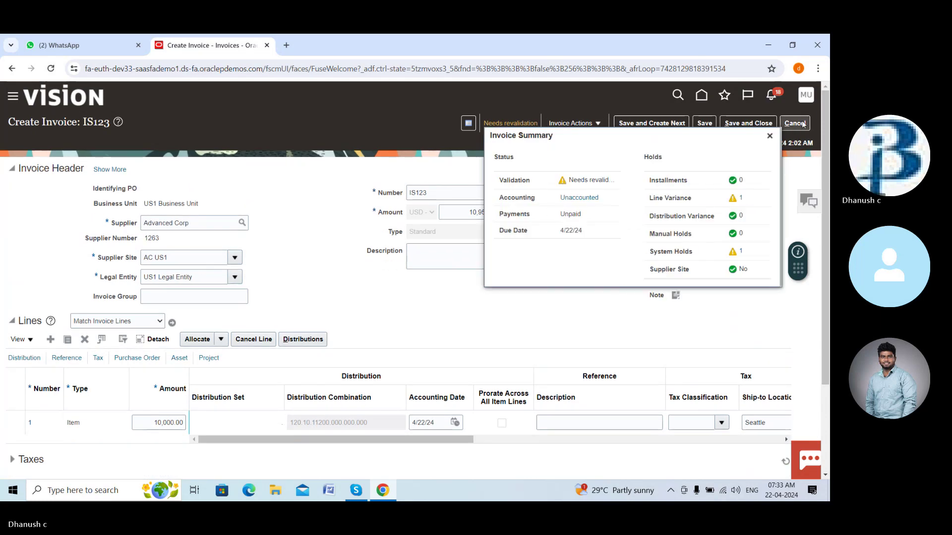
pyautogui.click(594, 123)
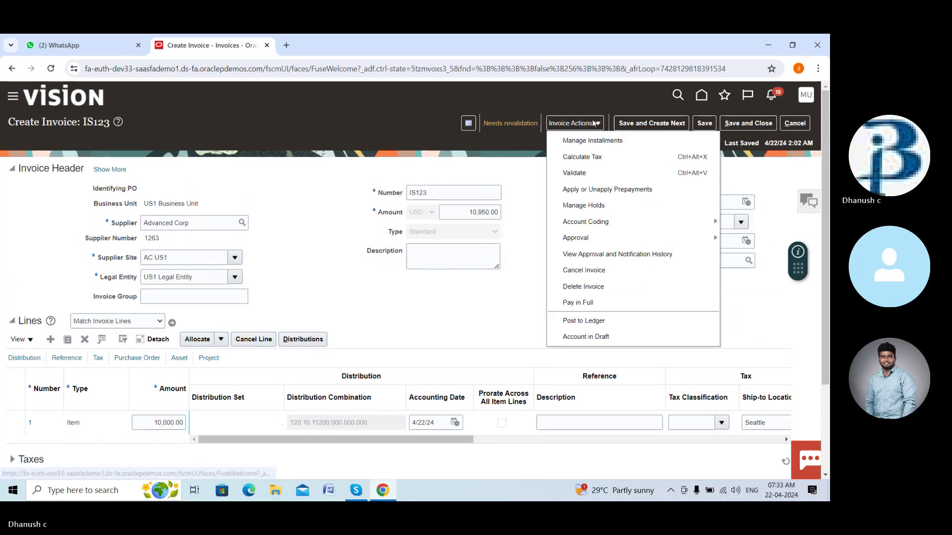
pyautogui.click(571, 175)
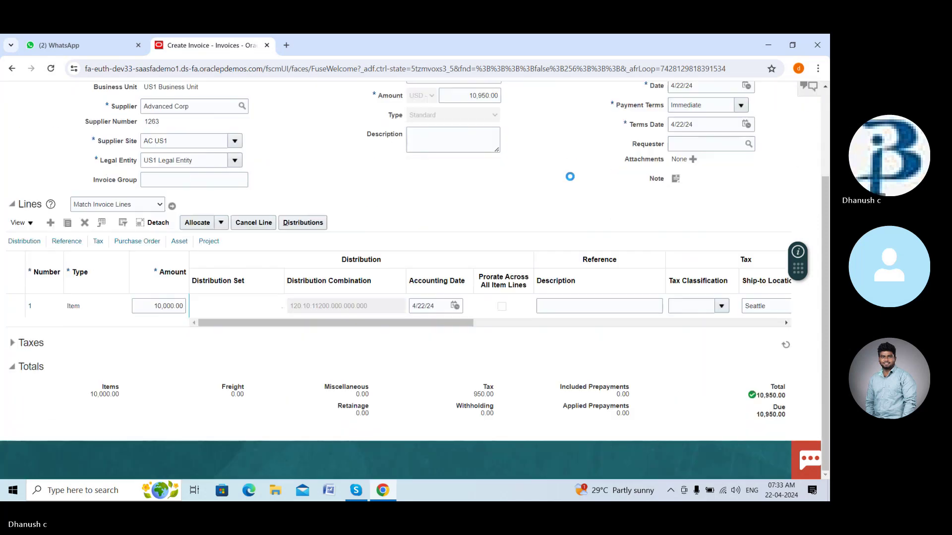
# Review the invoice totals and the Invoice Summary after validation, and close the summary.
pyautogui.scroll(-1, 574, 175)
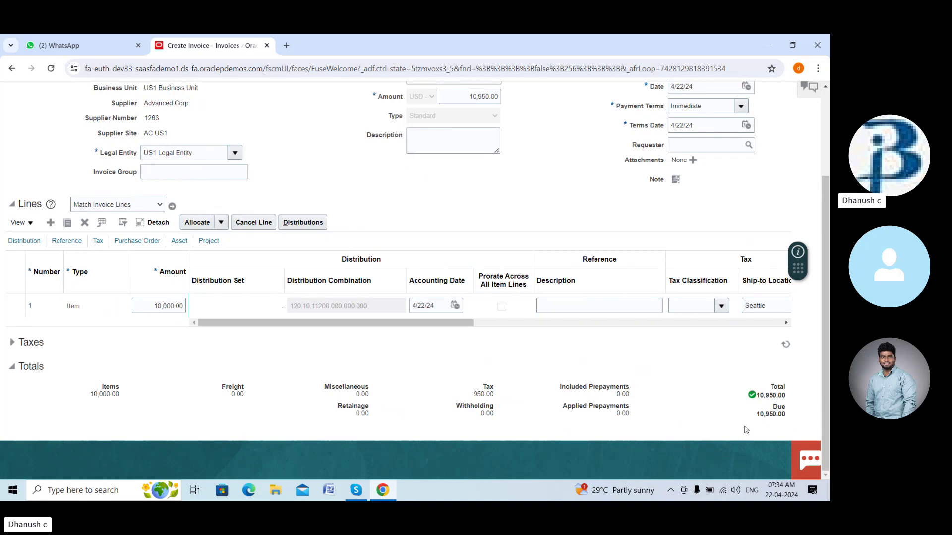
pyautogui.scroll(3, 661, 366)
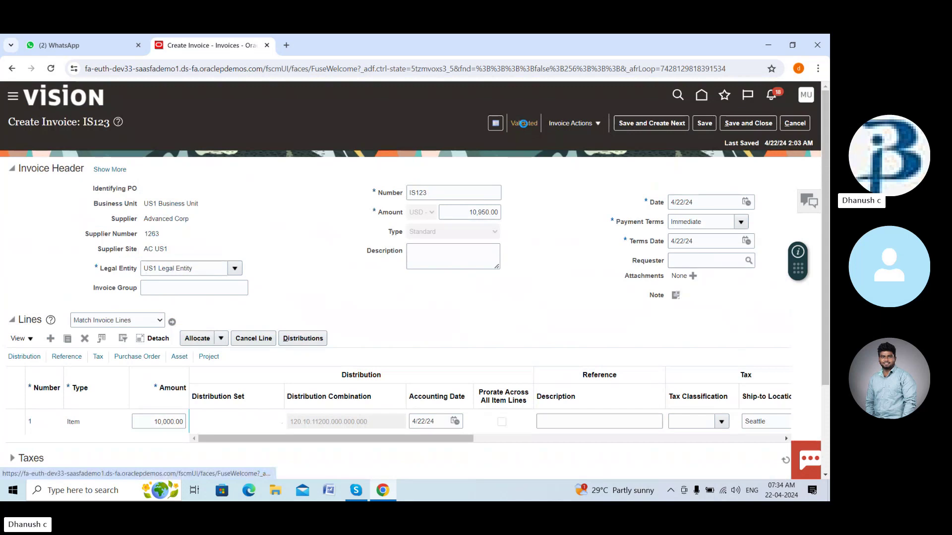
pyautogui.click(523, 123)
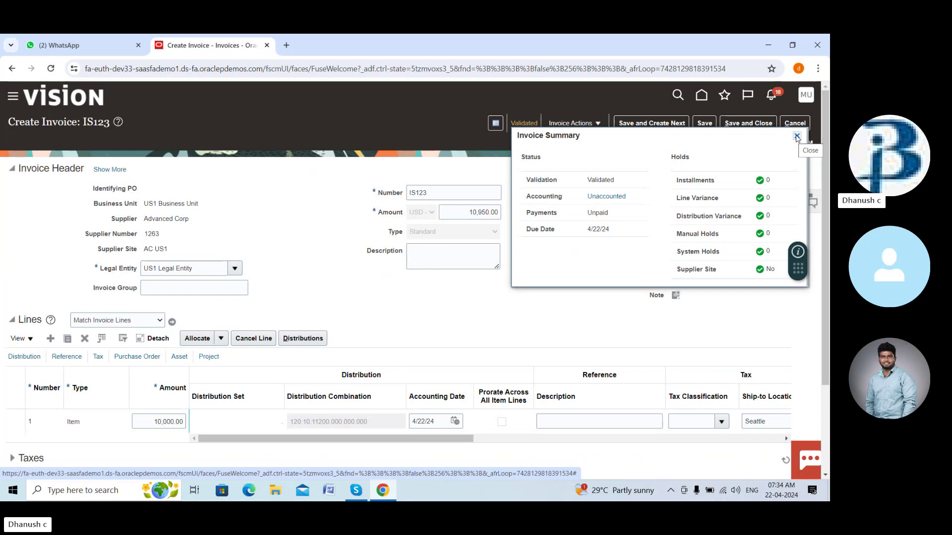
pyautogui.click(796, 137)
# Try to force-approve the validated invoice, dismiss the message and attempt Force Approve a second time.
pyautogui.click(596, 125)
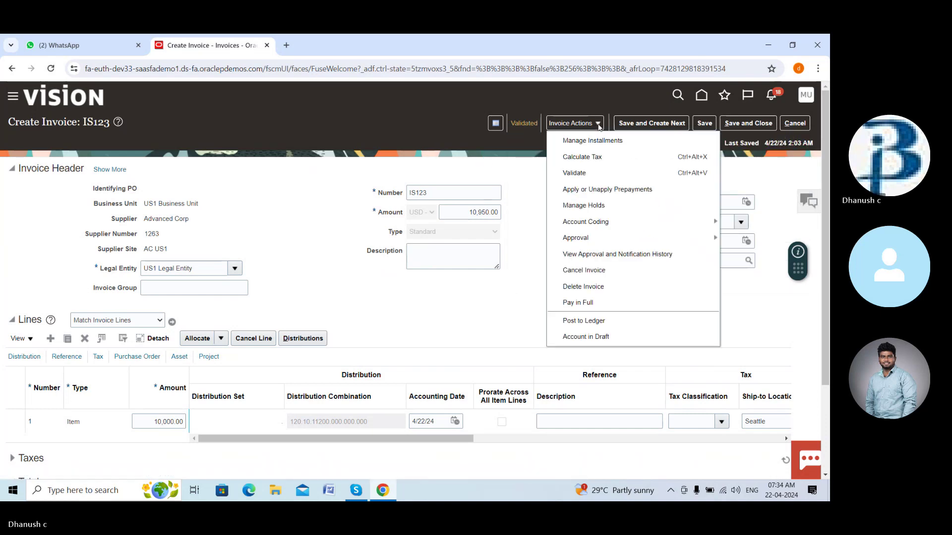
pyautogui.moveTo(595, 238)
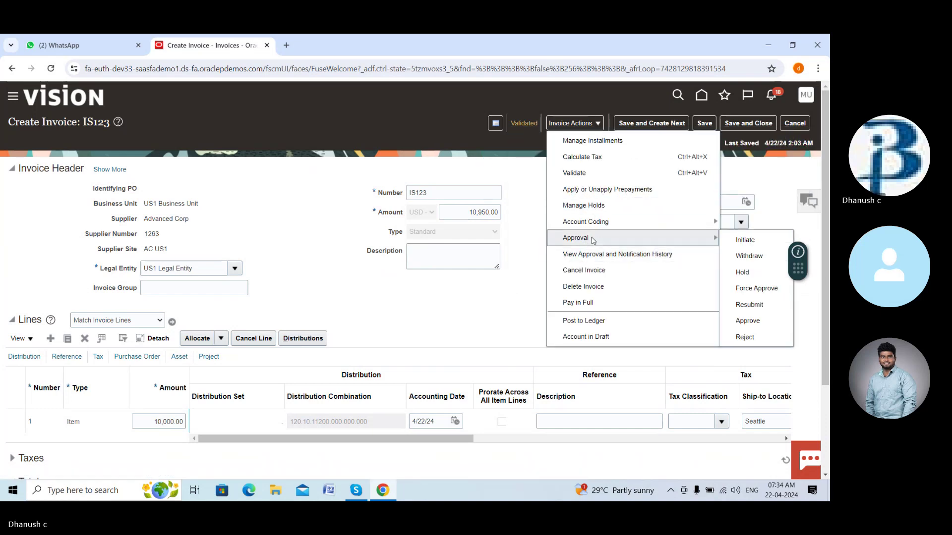
pyautogui.click(753, 290)
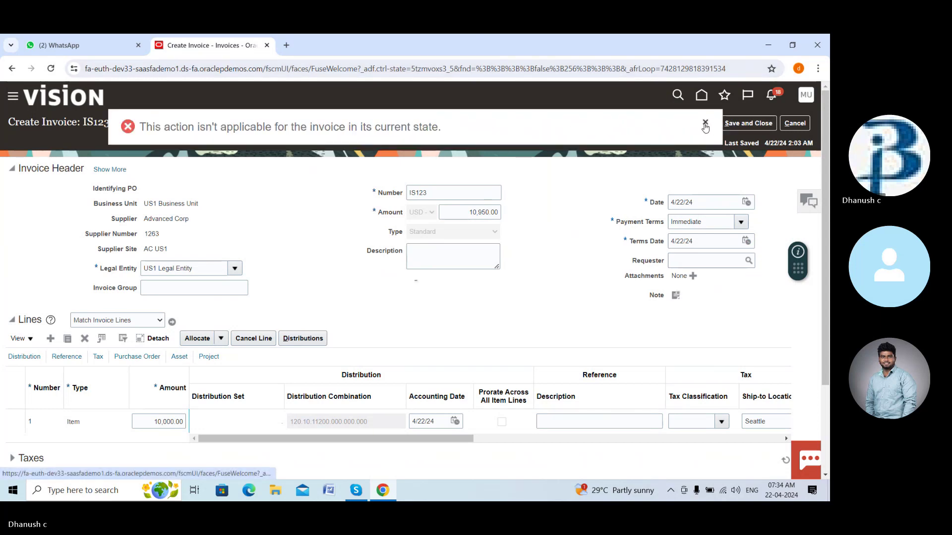
pyautogui.click(702, 122)
pyautogui.click(587, 124)
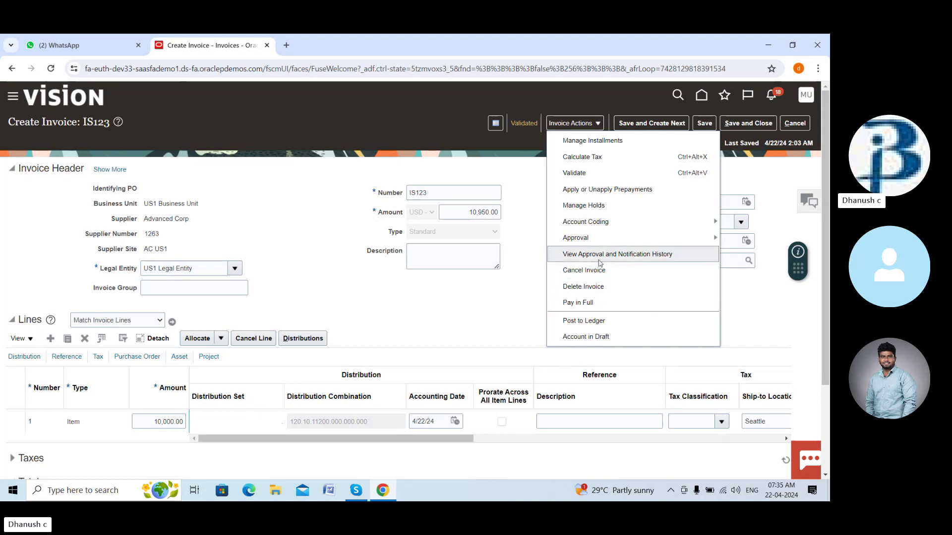
pyautogui.moveTo(684, 239)
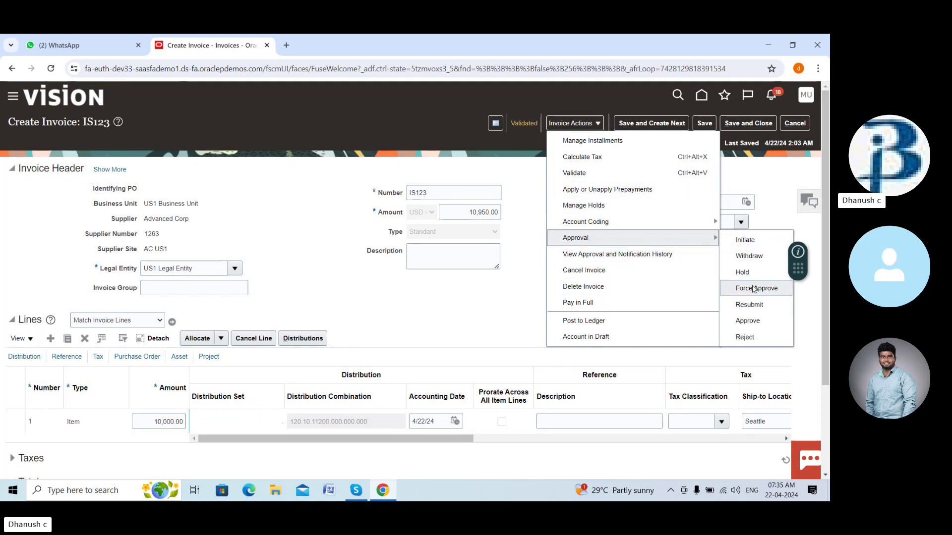
pyautogui.click(753, 288)
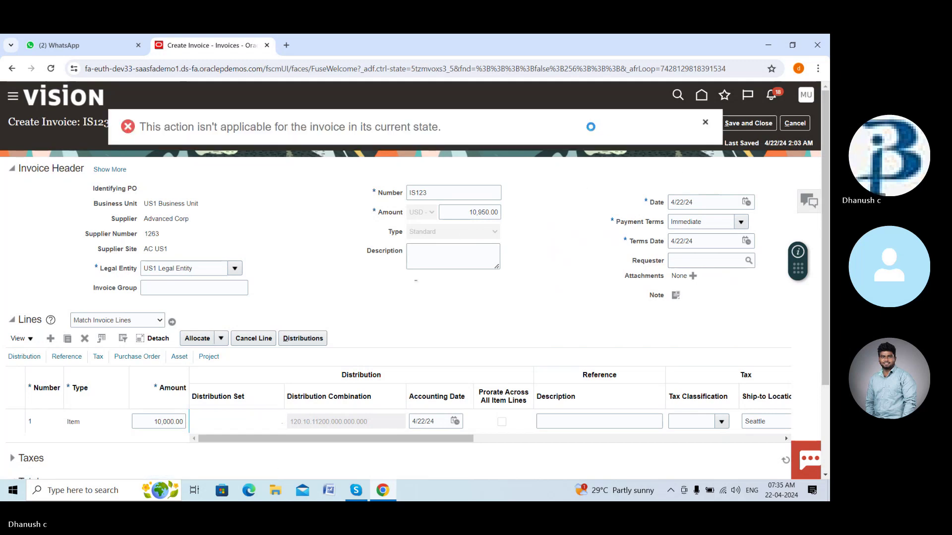
# Account the invoice in draft, review its accounting lines in the US Primary Ledger and close them.
pyautogui.click(593, 125)
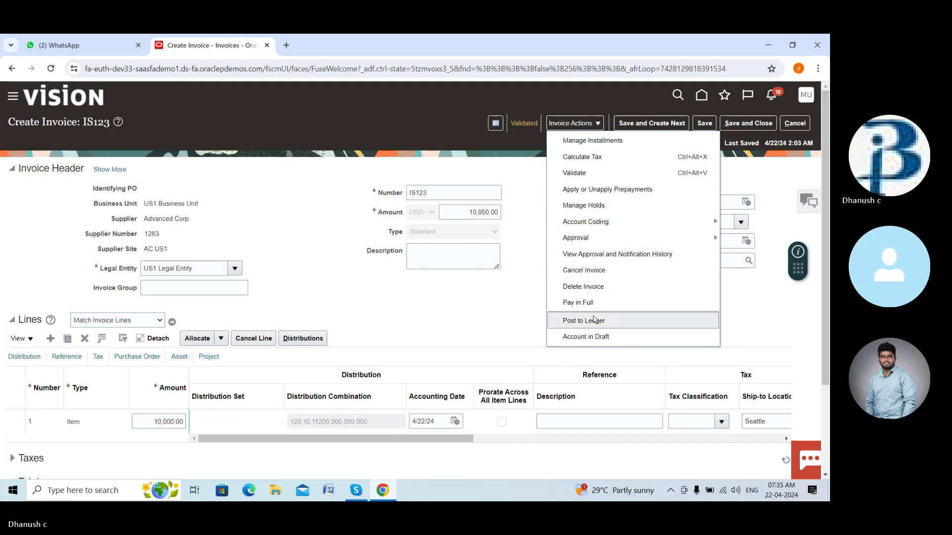
pyautogui.click(595, 339)
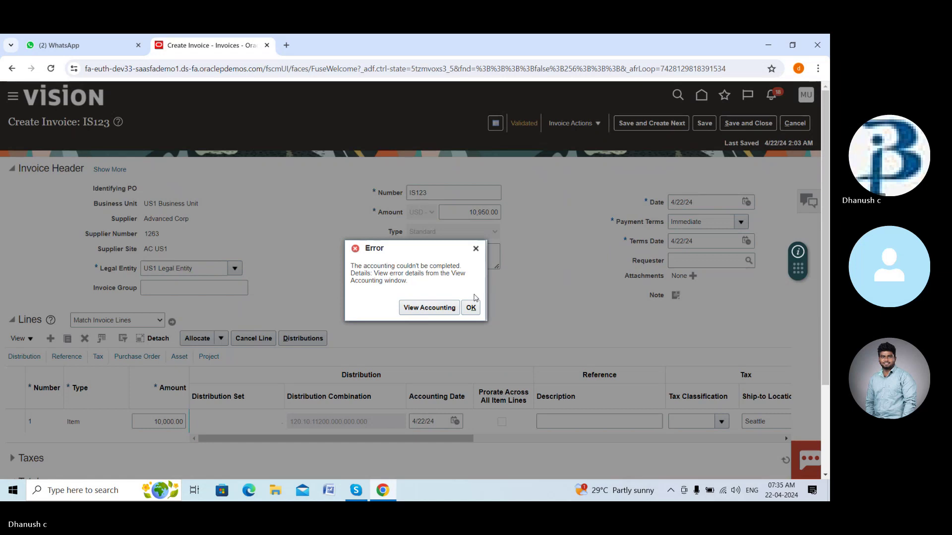
pyautogui.click(444, 308)
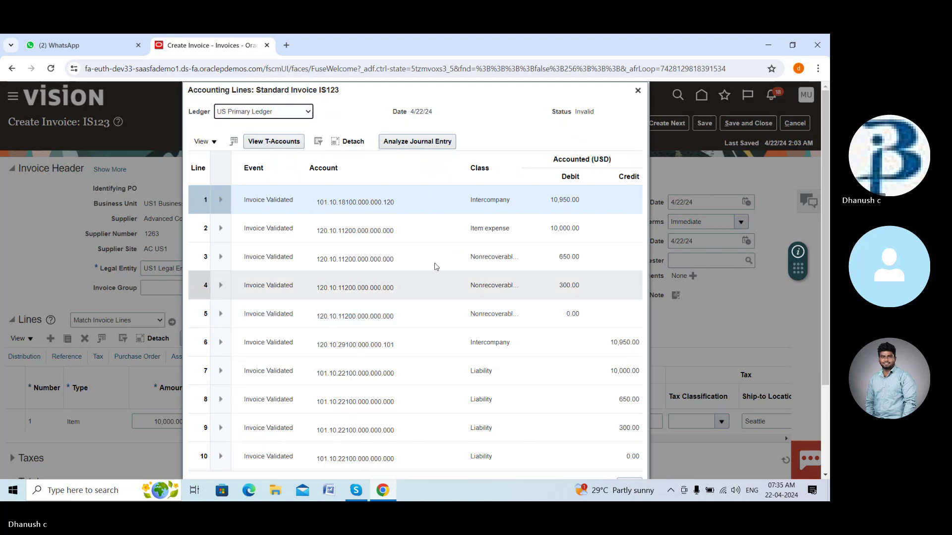
pyautogui.scroll(-1, 557, 372)
pyautogui.scroll(-3, 556, 372)
pyautogui.scroll(4, 556, 372)
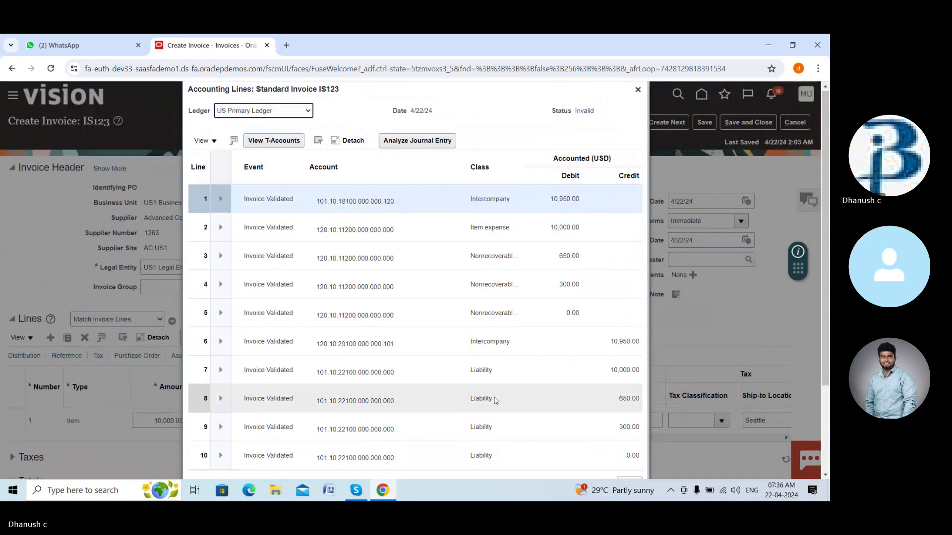
pyautogui.scroll(-3, 495, 400)
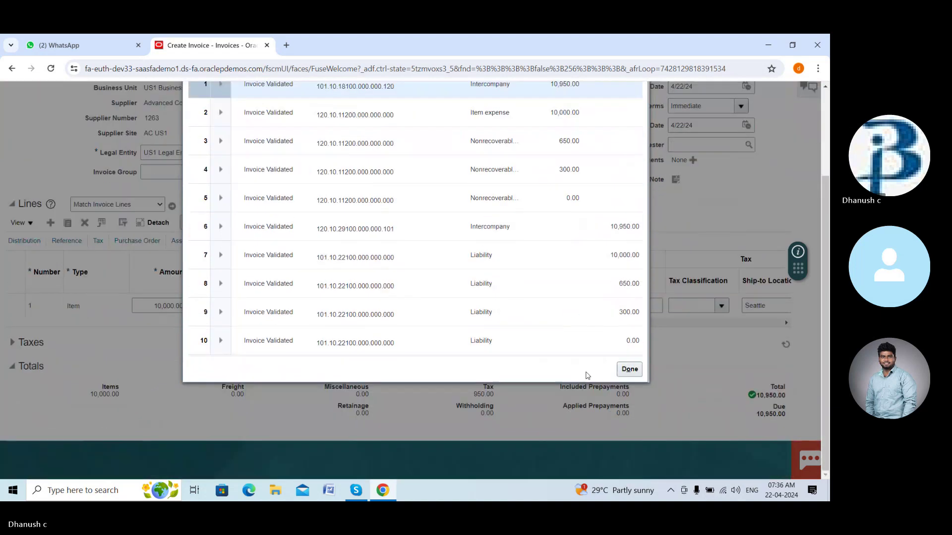
pyautogui.click(628, 370)
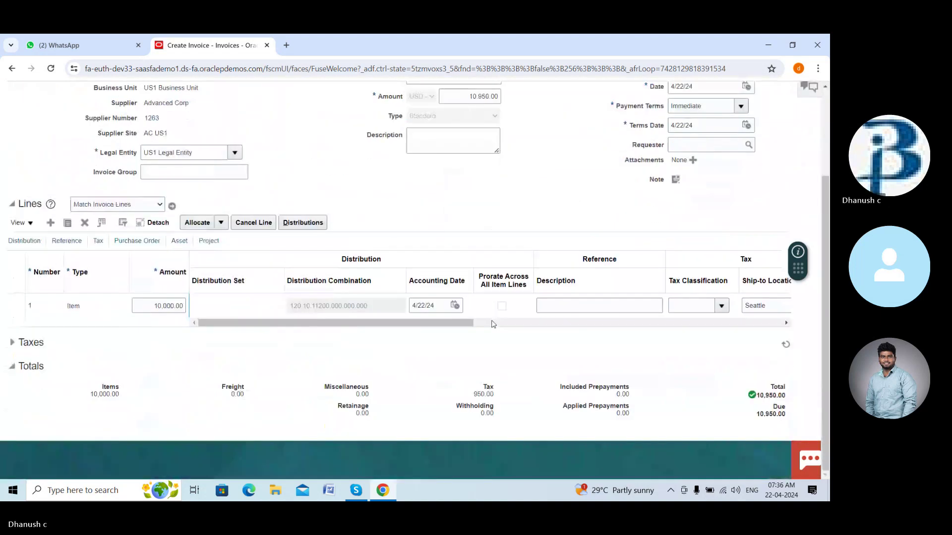
# Check the validation, accounting and payment statuses in the Invoice Summary and close it.
pyautogui.scroll(3, 493, 324)
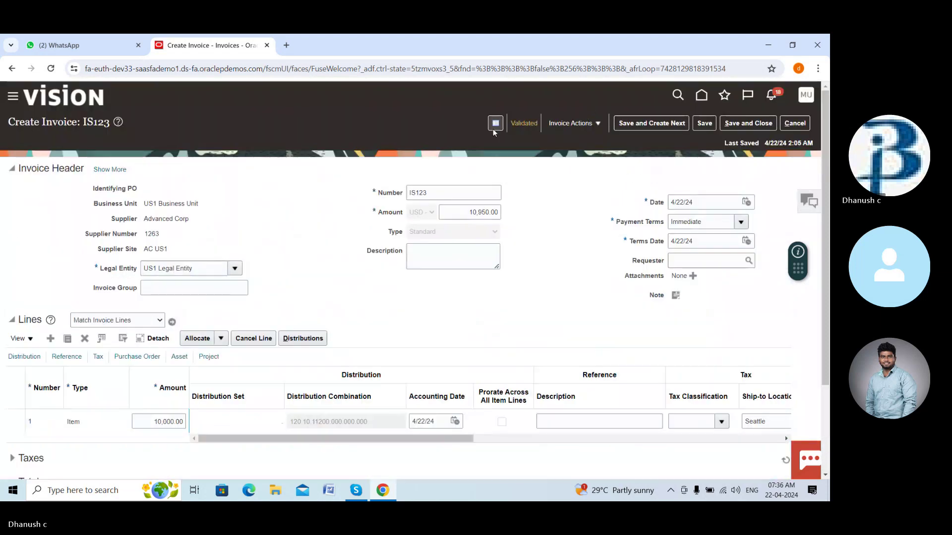
pyautogui.click(524, 124)
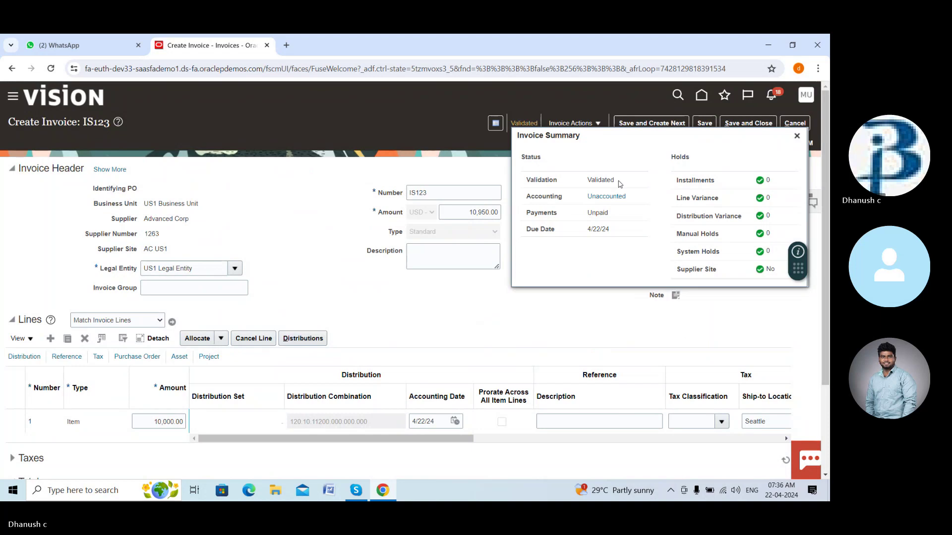
pyautogui.click(797, 136)
# Try again to force-approve the validated invoice IS123 and dismiss the message.
pyautogui.click(593, 125)
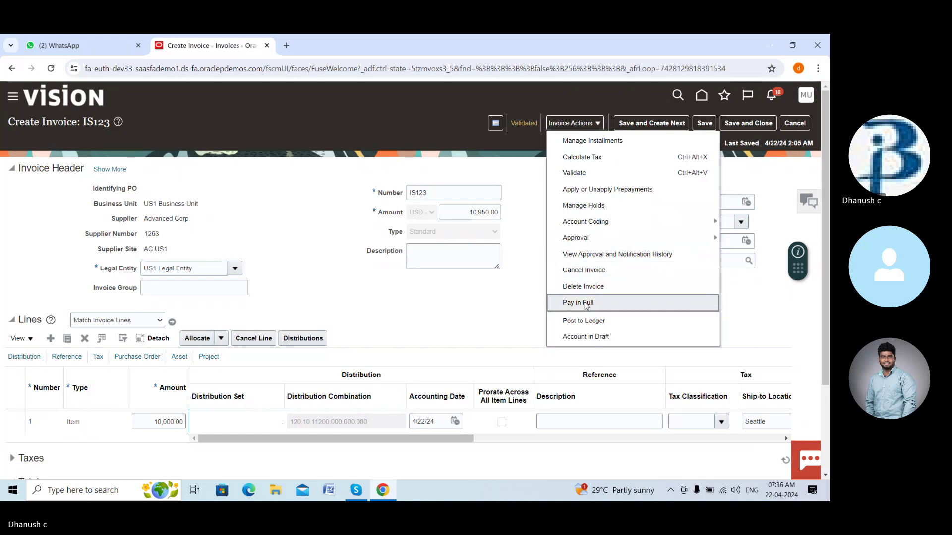
pyautogui.moveTo(717, 242)
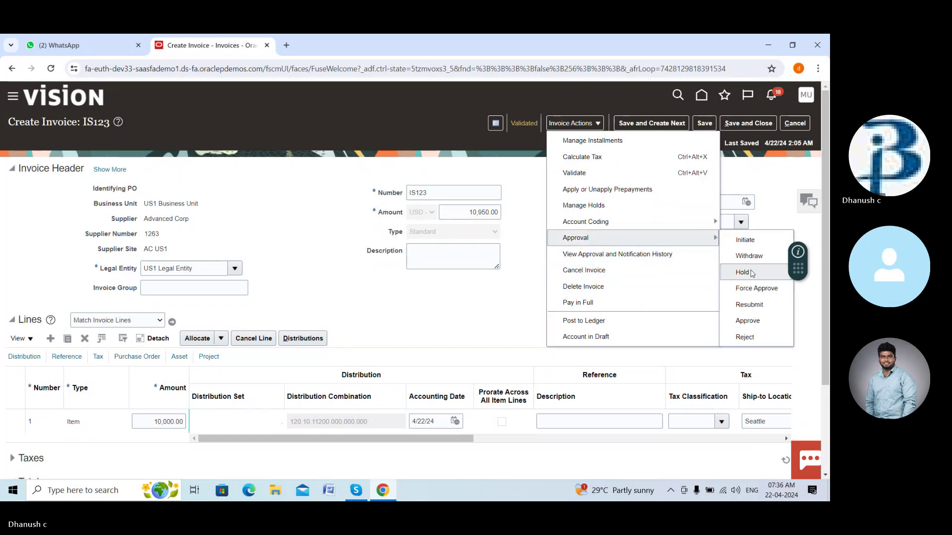
pyautogui.click(753, 289)
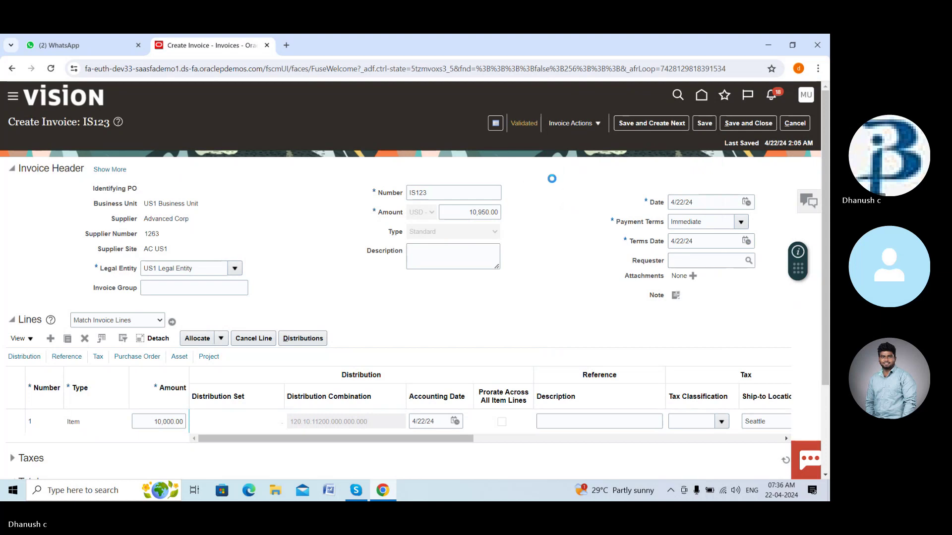
pyautogui.click(706, 124)
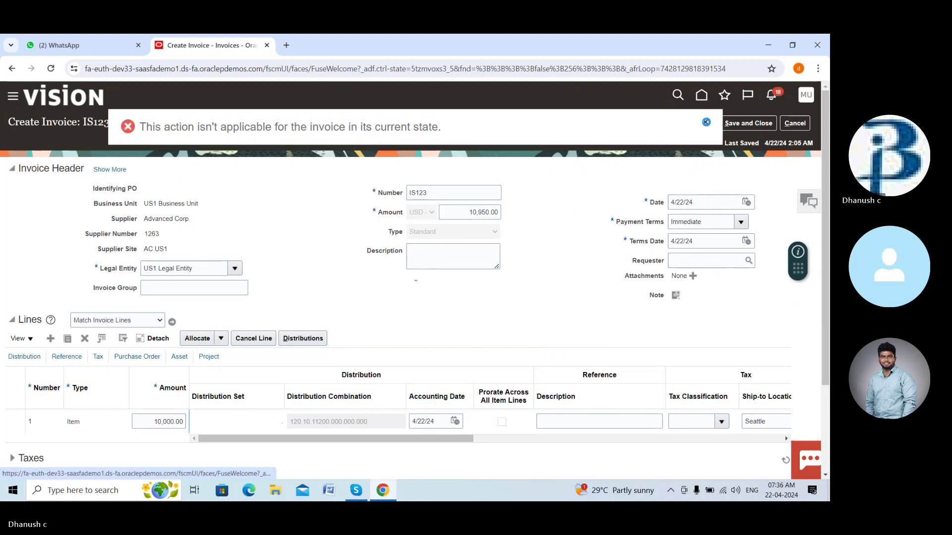
# Try to post the invoice to the ledger, examine its accounting lines in the US Primary Ledger and close them.
pyautogui.click(598, 124)
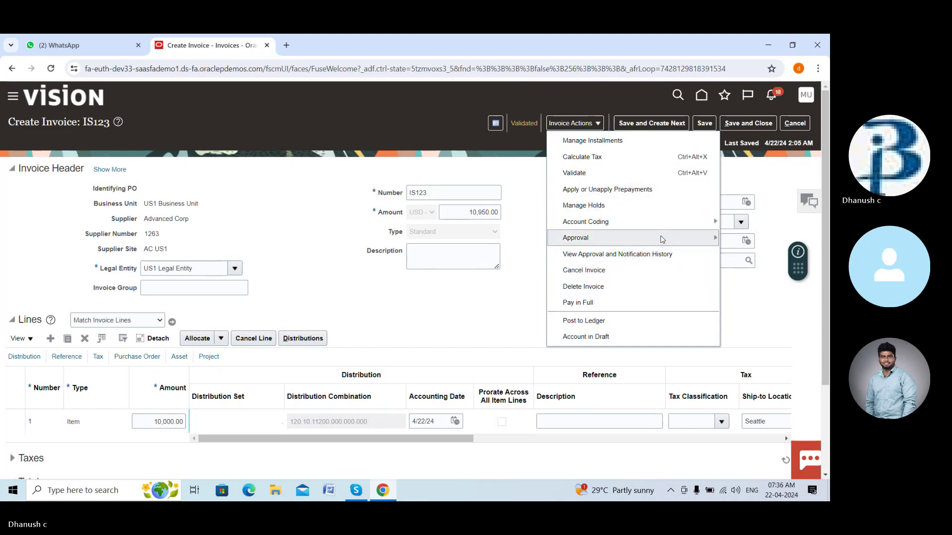
pyautogui.click(603, 323)
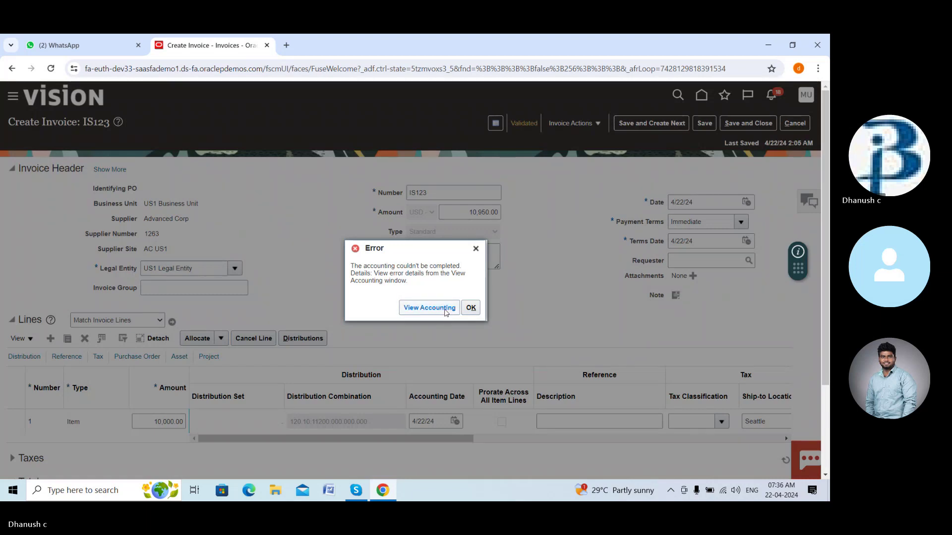
pyautogui.click(429, 308)
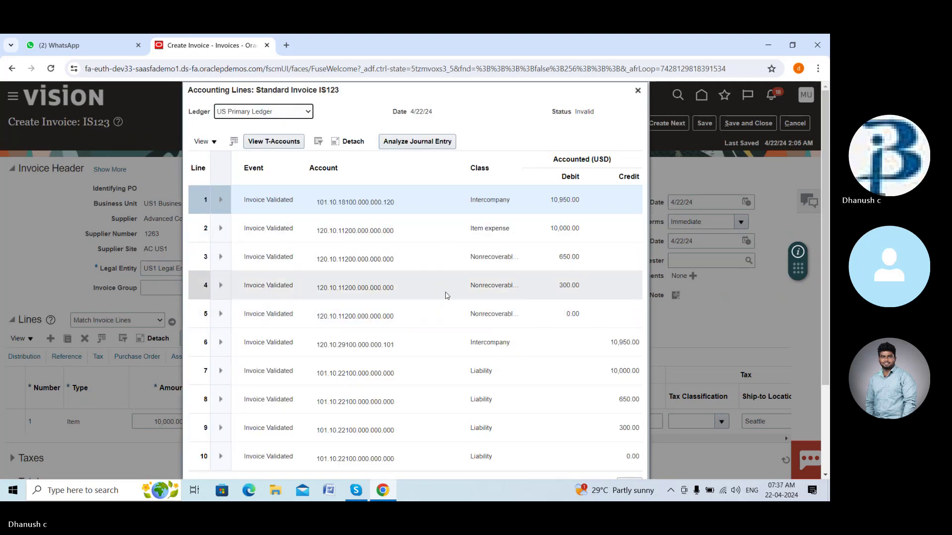
pyautogui.scroll(-3, 446, 294)
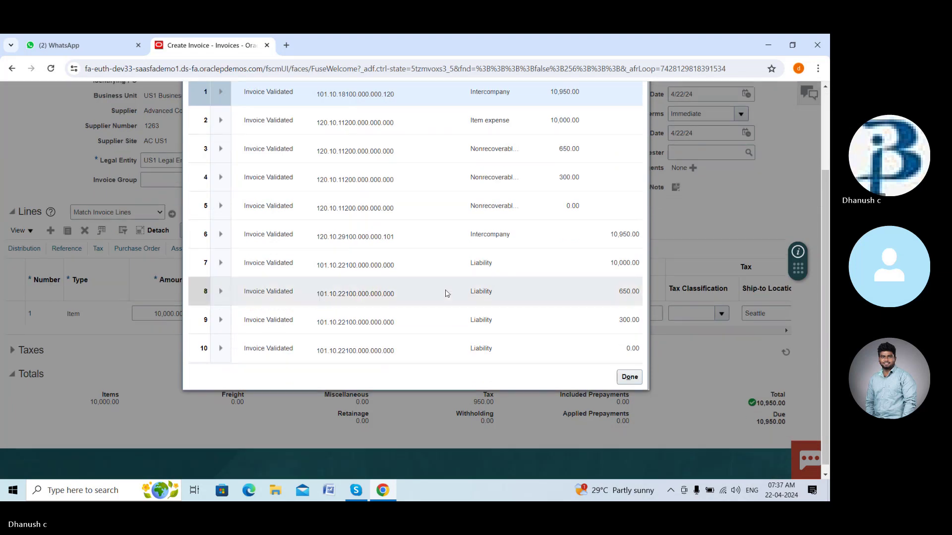
pyautogui.scroll(3, 447, 293)
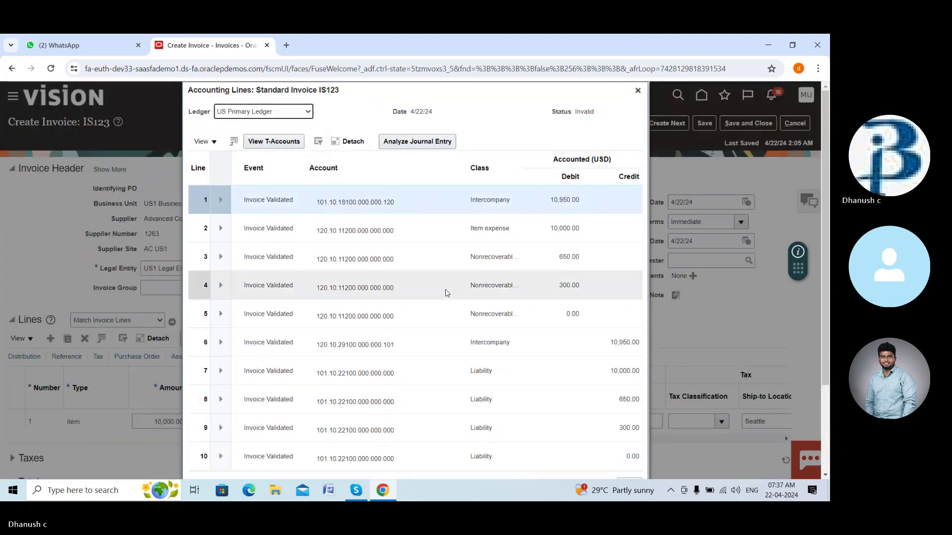
pyautogui.scroll(-3, 446, 293)
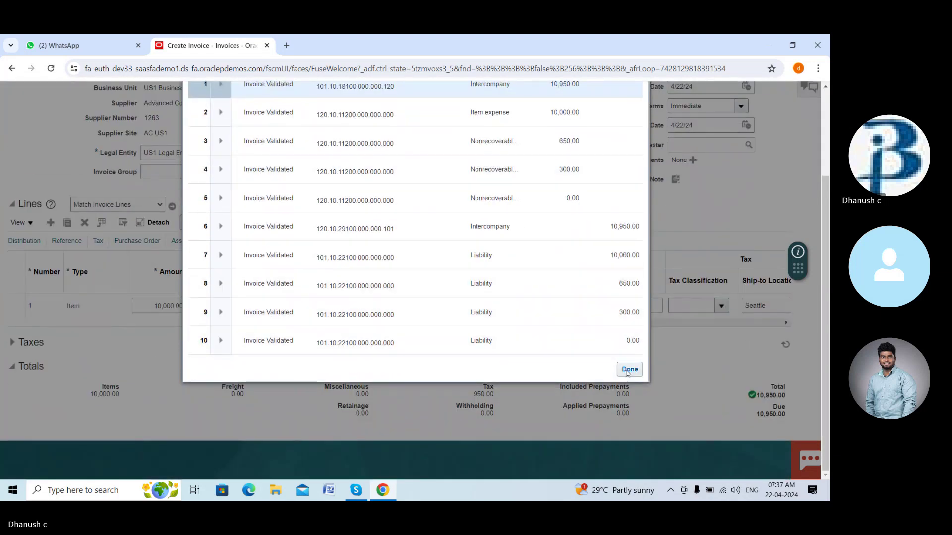
pyautogui.click(628, 369)
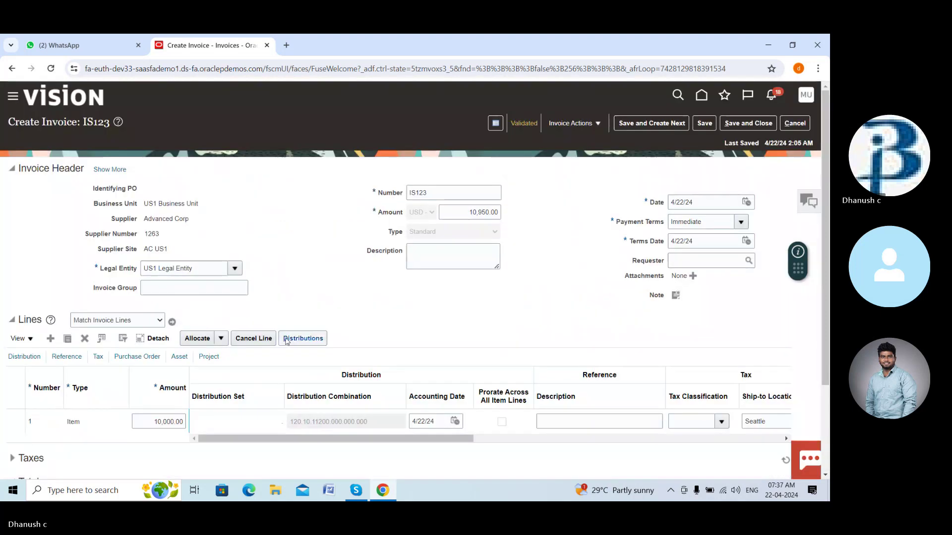
# Try to delete the 10,000.00 item line from the invoice lines, making two attempts.
pyautogui.scroll(-3, 428, 377)
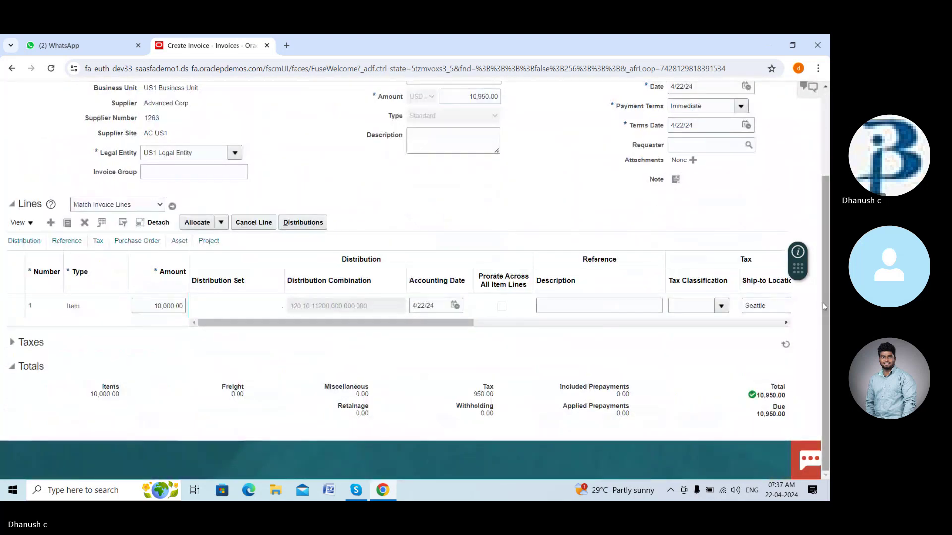
pyautogui.moveTo(452, 323); pyautogui.dragTo(275, 314)
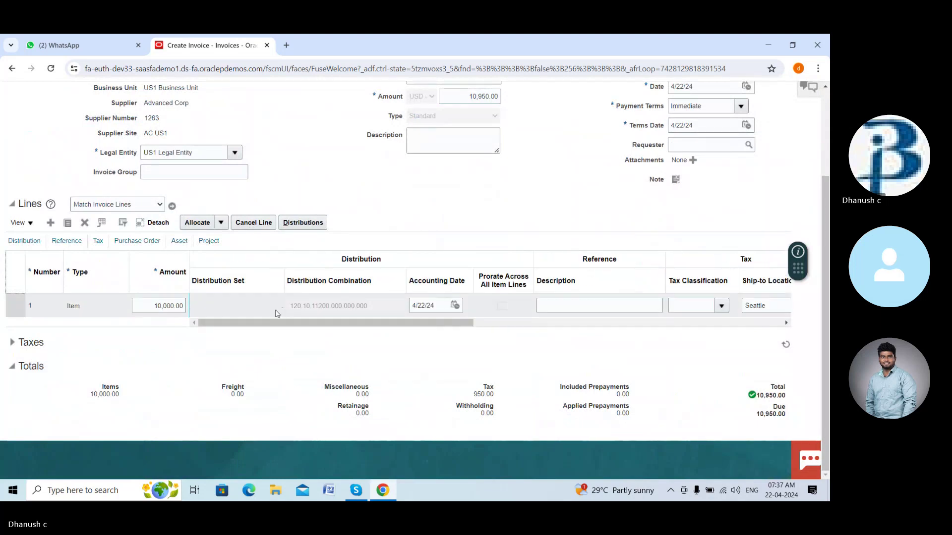
pyautogui.click(85, 224)
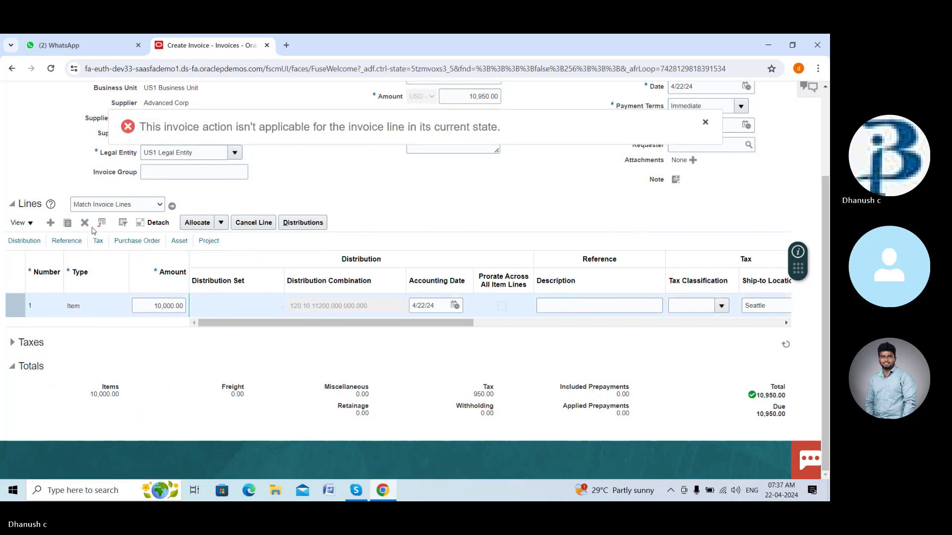
pyautogui.scroll(2, 84, 223)
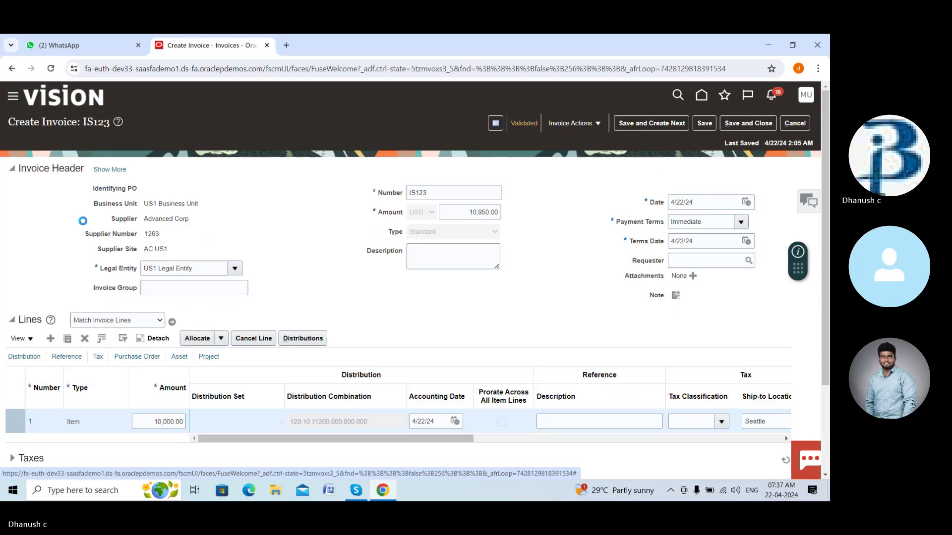
pyautogui.scroll(-1, 293, 469)
pyautogui.scroll(-2, 293, 469)
pyautogui.scroll(3, 296, 462)
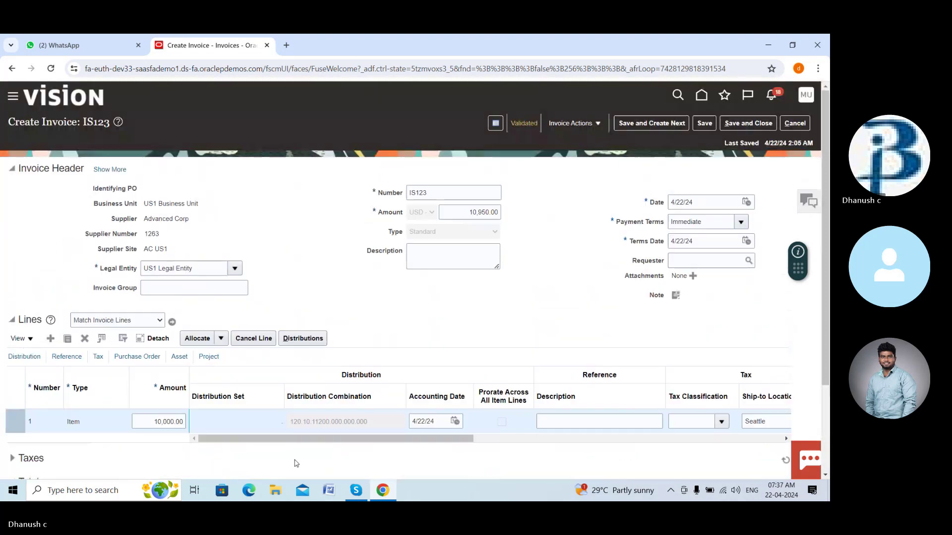
pyautogui.scroll(-3, 373, 406)
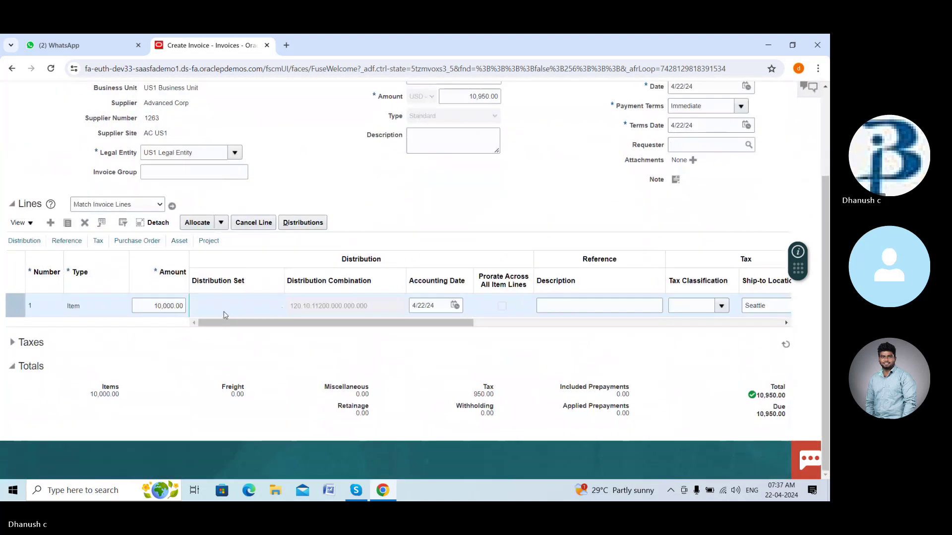
pyautogui.click(84, 224)
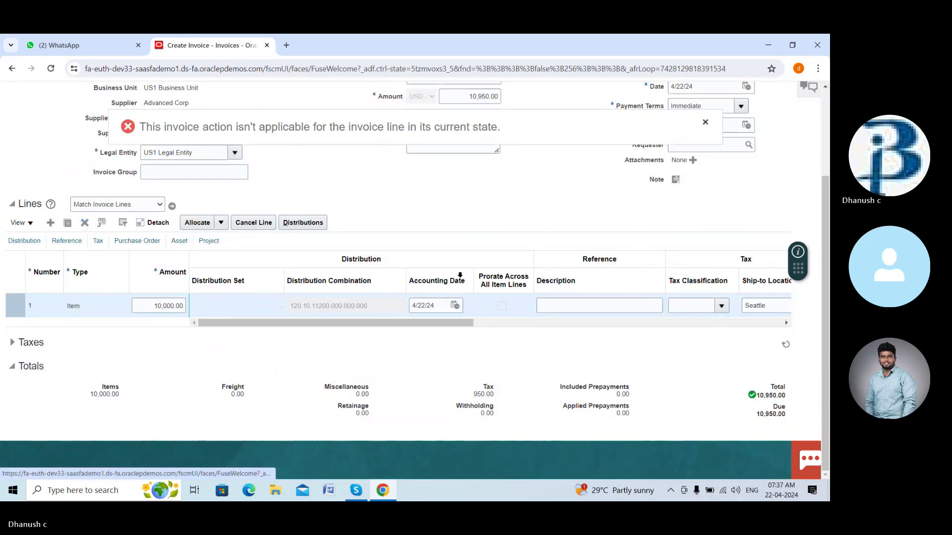
pyautogui.scroll(3, 548, 273)
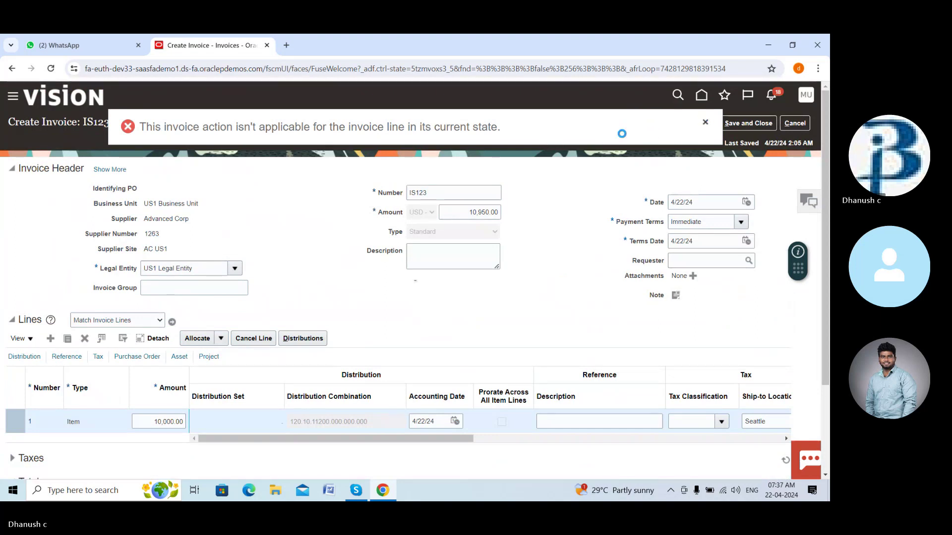
# Try once more to force-approve the invoice after the line deletion attempts.
pyautogui.click(592, 124)
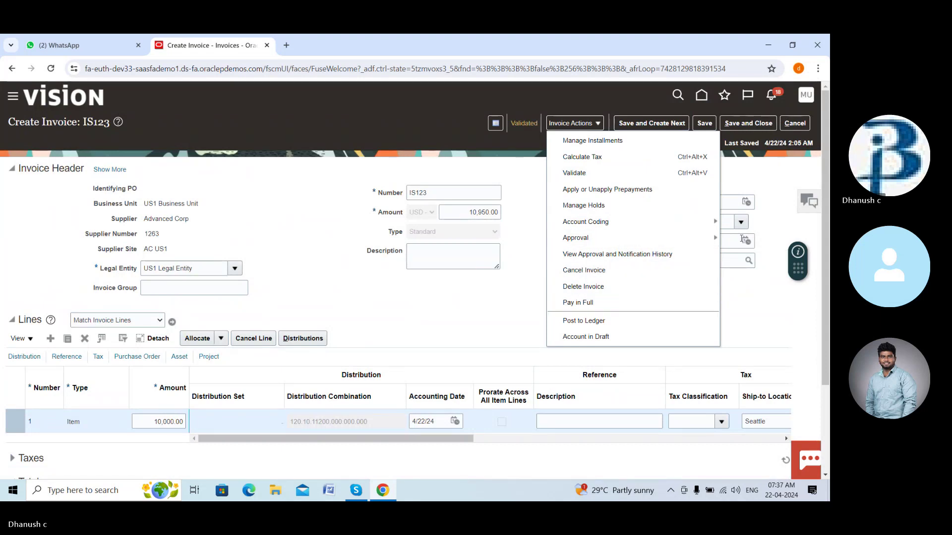
pyautogui.moveTo(694, 238)
pyautogui.click(755, 292)
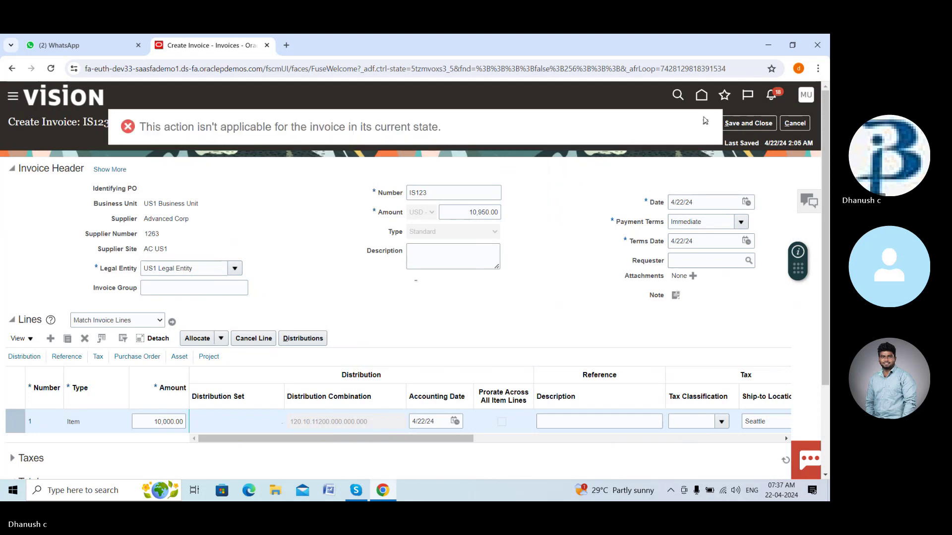
# Examine the Pay in Full payment details for invoice IS123 and close them without submitting a payment.
pyautogui.click(585, 124)
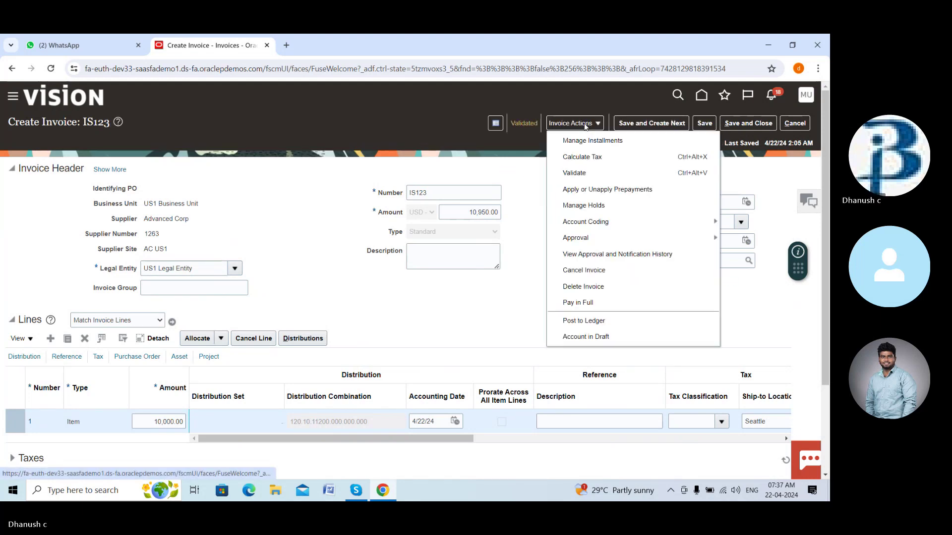
pyautogui.click(590, 301)
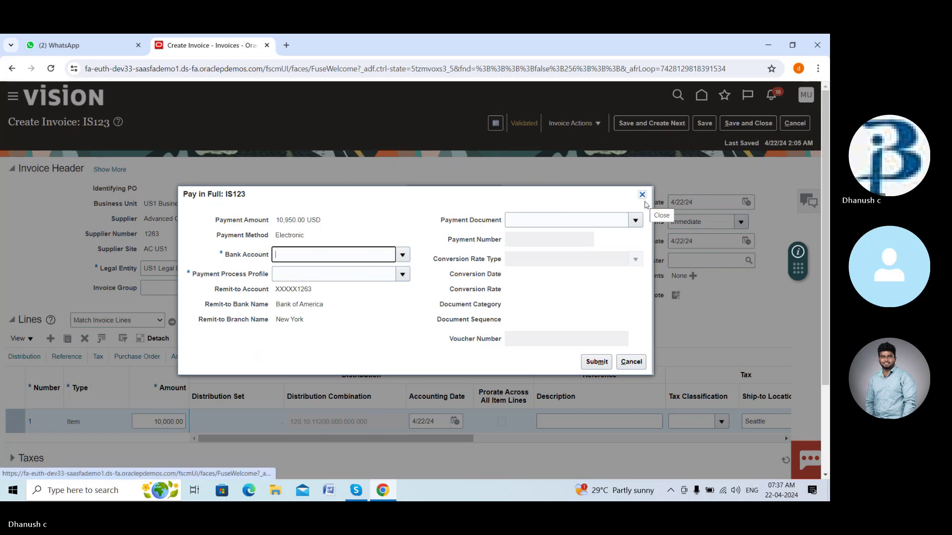
pyautogui.click(631, 361)
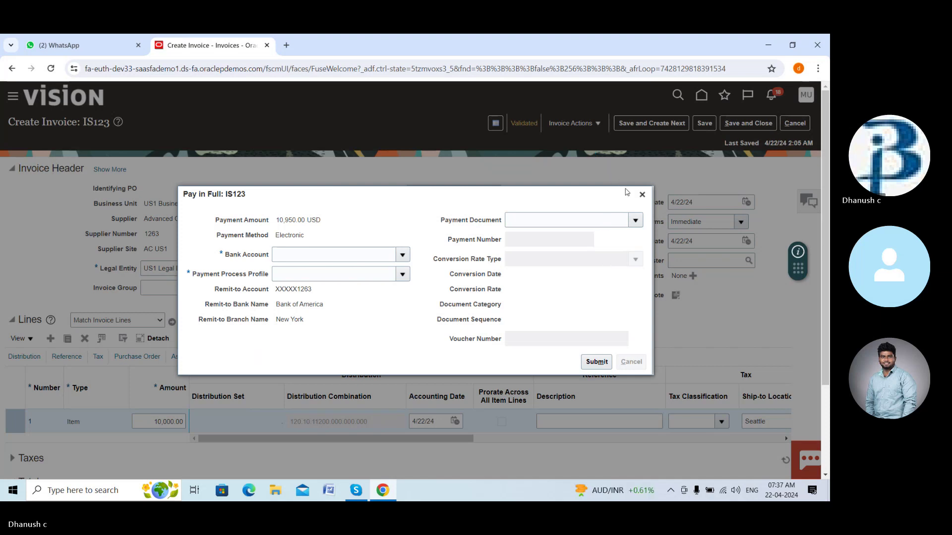
pyautogui.click(642, 195)
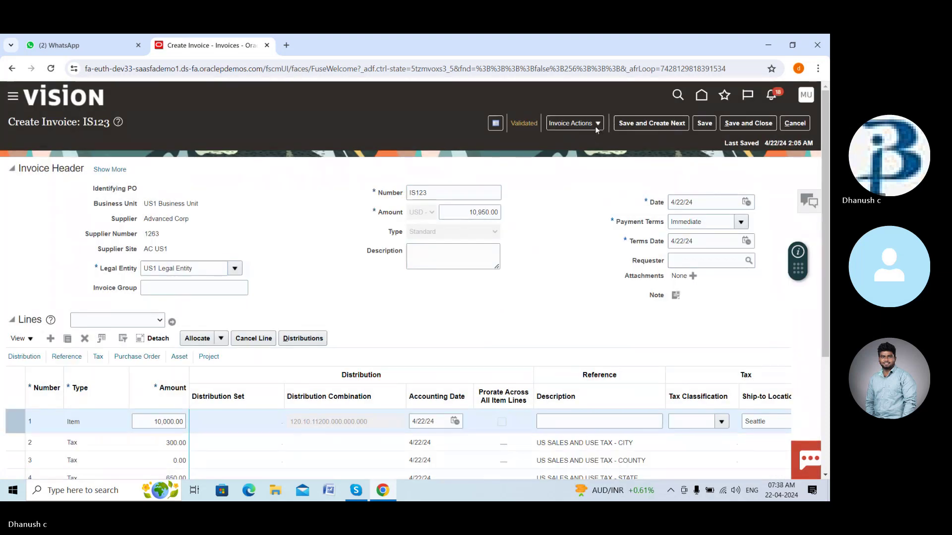
pyautogui.click(597, 124)
pyautogui.click(529, 191)
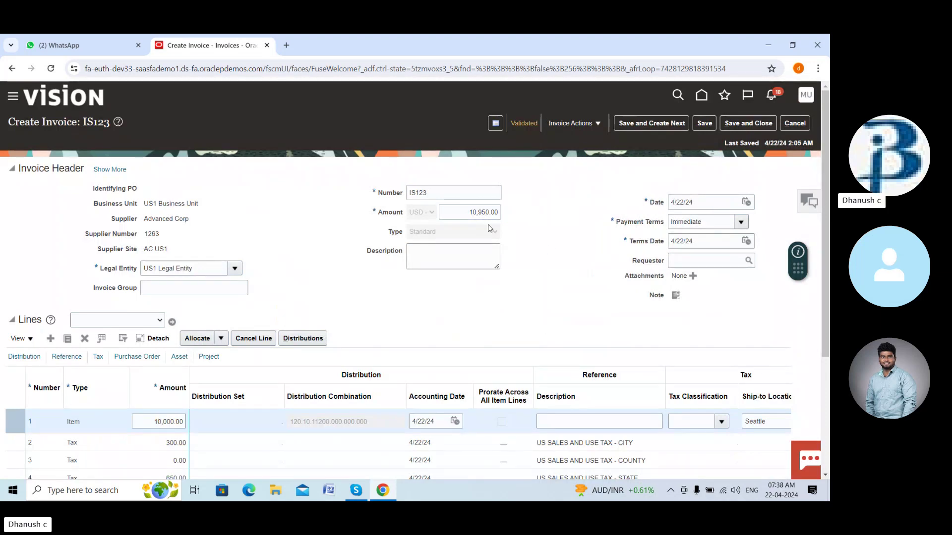
pyautogui.click(574, 124)
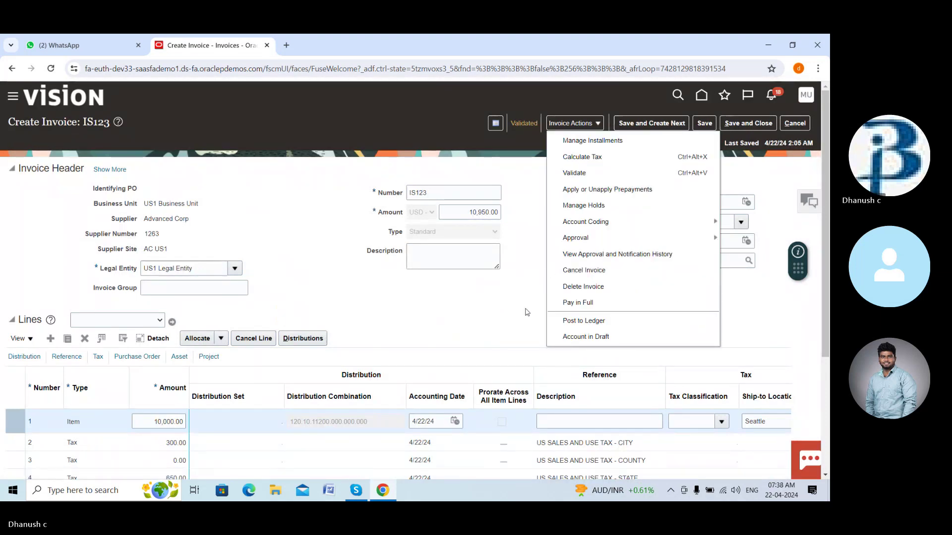
pyautogui.moveTo(537, 296); pyautogui.dragTo(511, 294)
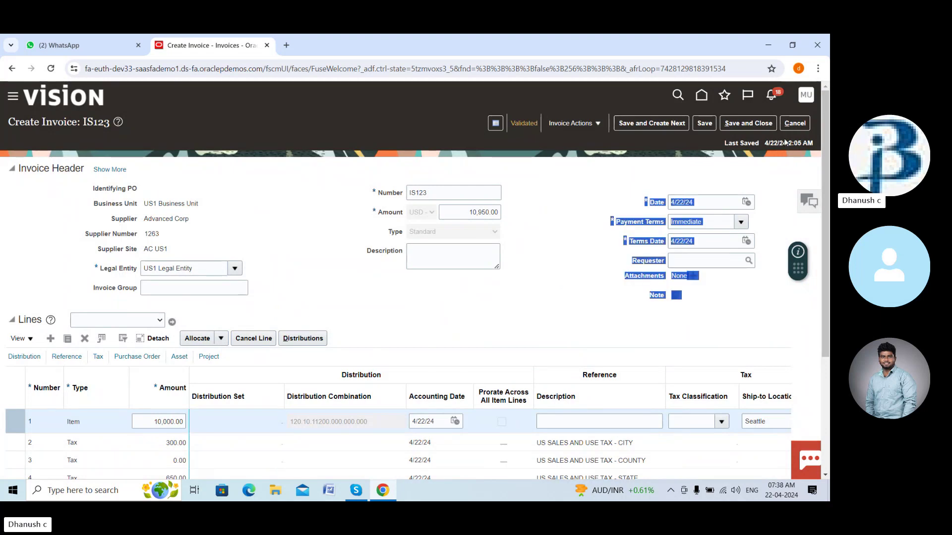
pyautogui.click(574, 123)
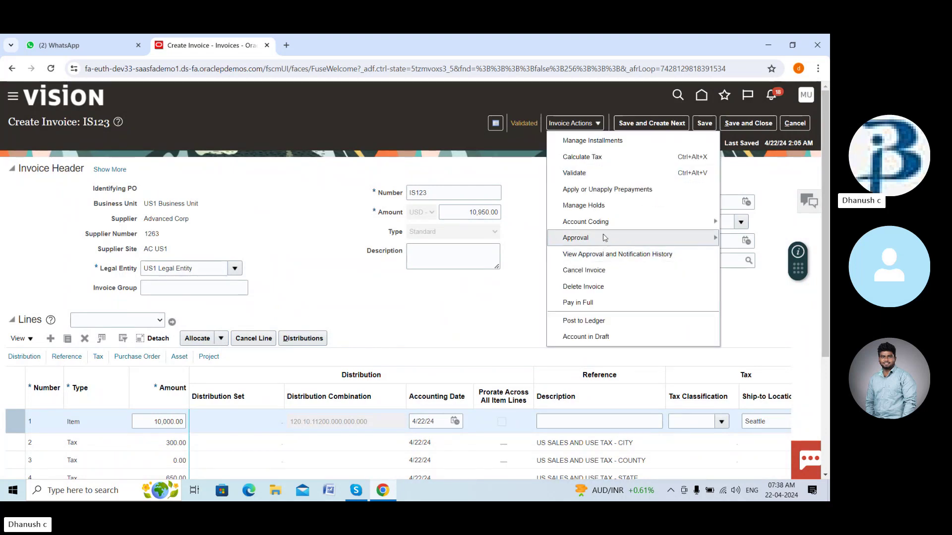
pyautogui.click(544, 305)
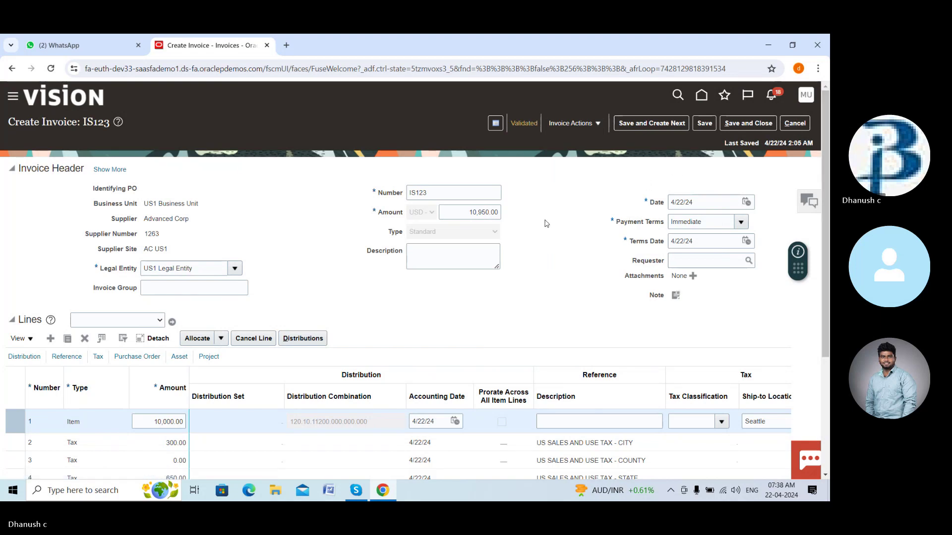
# Check the item and tax lines against the totals, try to delete the item line again and dismiss the message.
pyautogui.scroll(-4, 311, 288)
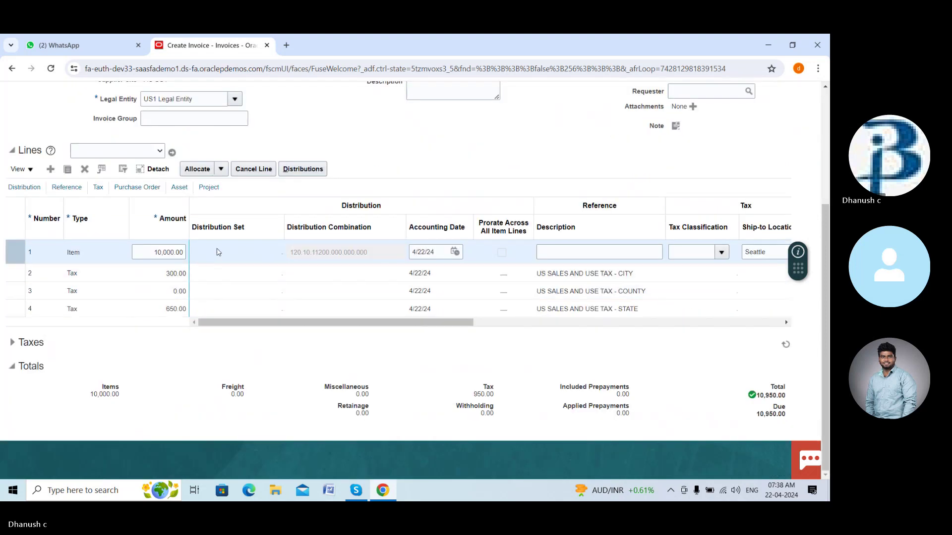
pyautogui.scroll(4, 217, 252)
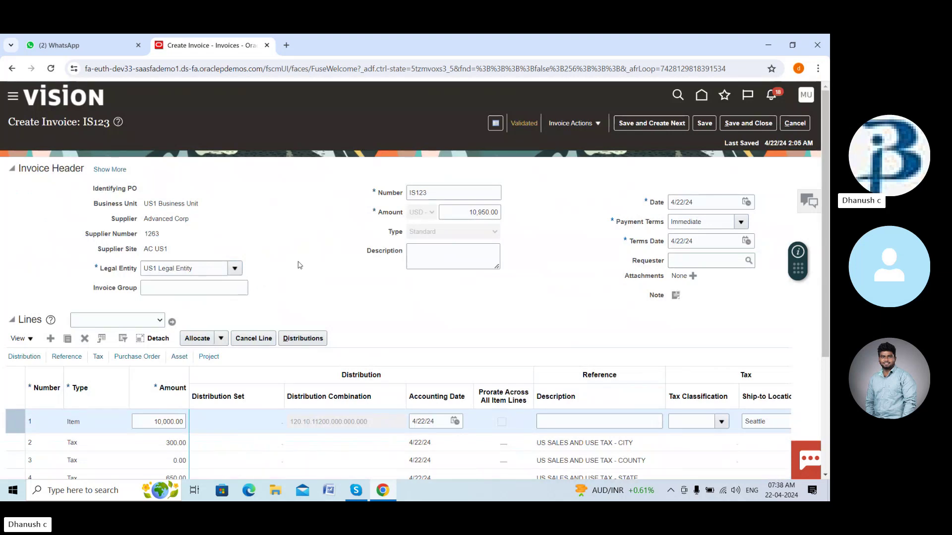
pyautogui.scroll(-1, 299, 265)
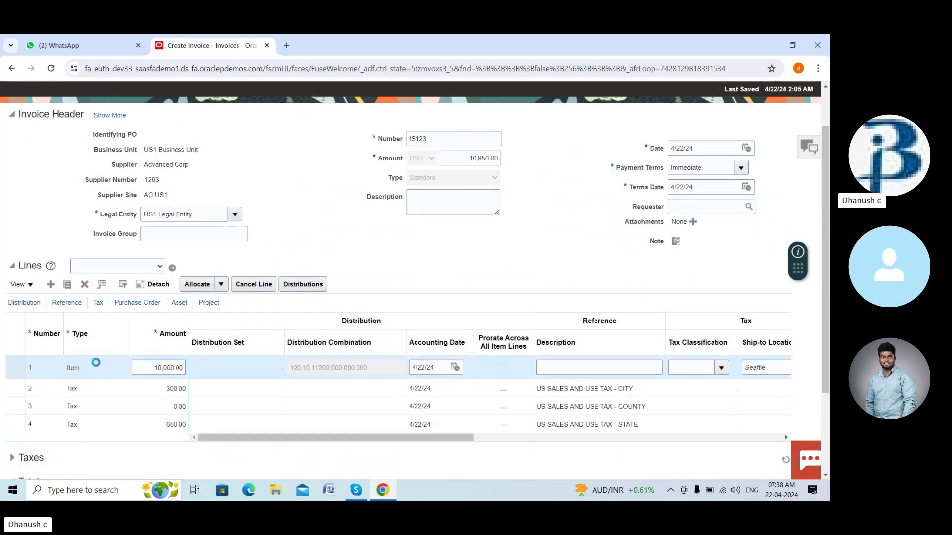
pyautogui.click(83, 287)
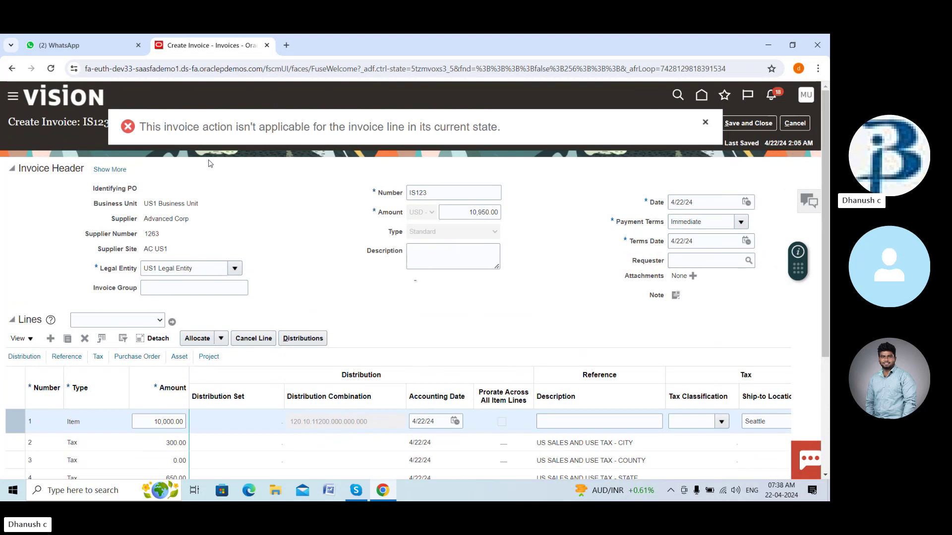
pyautogui.click(706, 126)
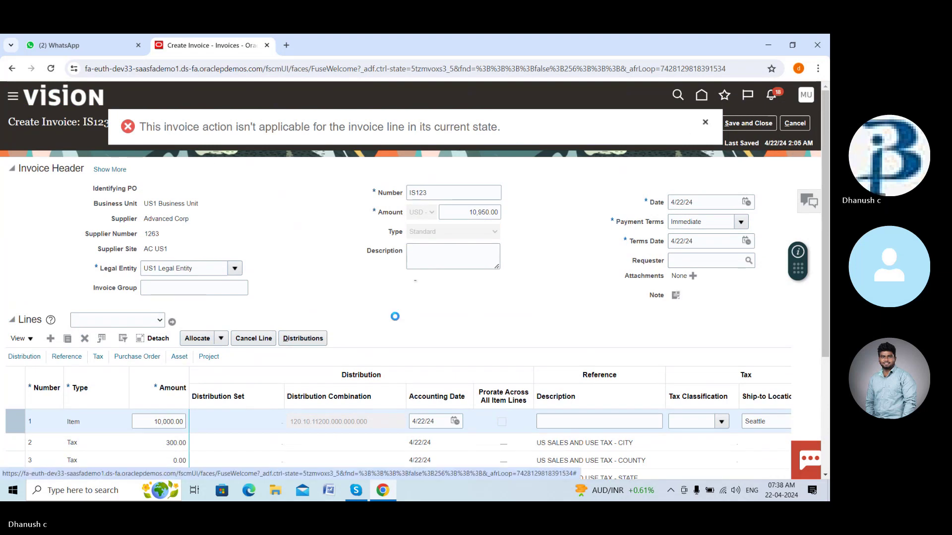
# Look over the item and tax lines and totals of invoice IS123 and close the invoice.
pyautogui.scroll(-3, 178, 329)
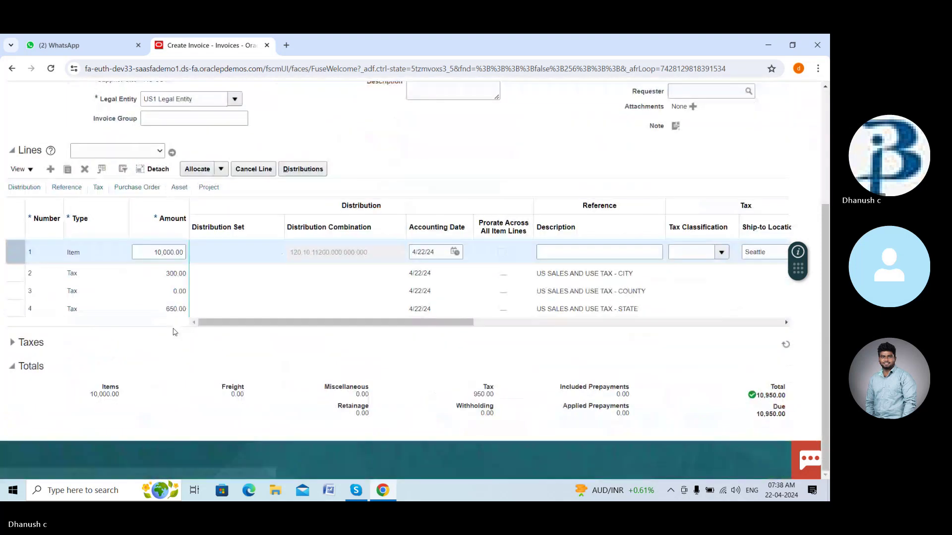
pyautogui.scroll(3, 295, 270)
pyautogui.scroll(-3, 295, 270)
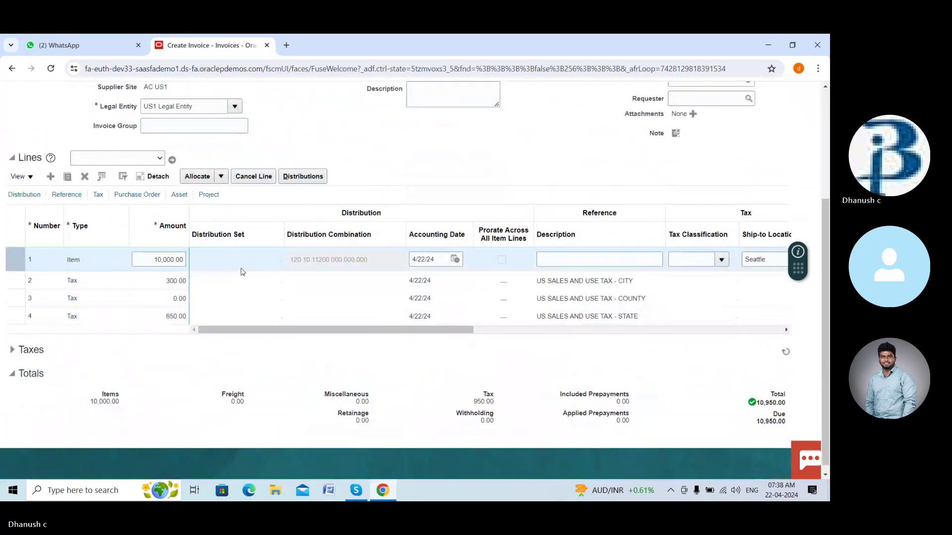
pyautogui.scroll(3, 509, 208)
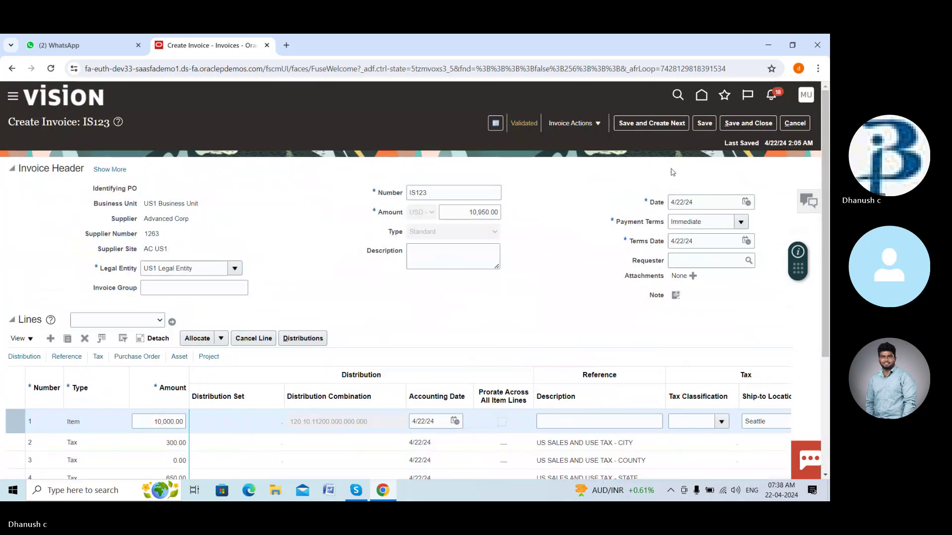
pyautogui.click(798, 126)
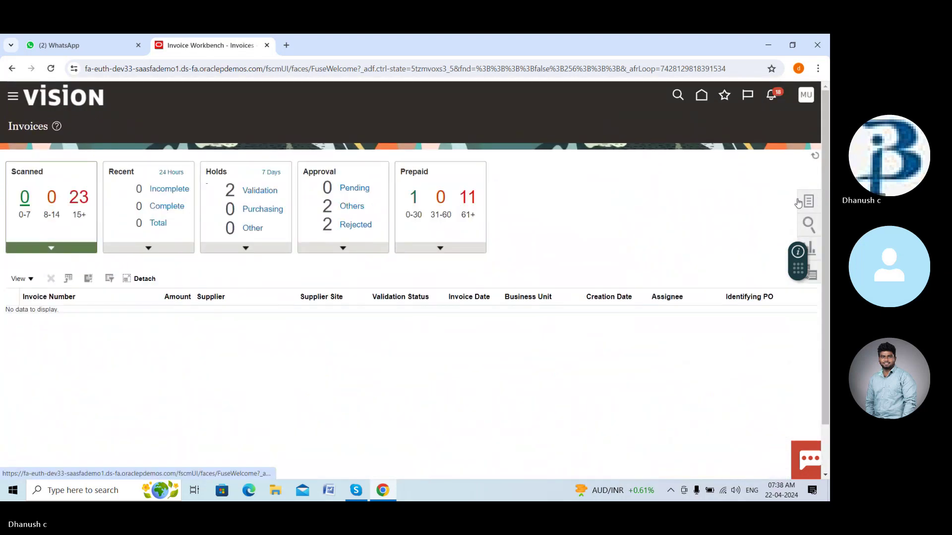
# Start a new invoice and set its business unit to US1 Business Unit.
pyautogui.click(807, 200)
pyautogui.click(737, 134)
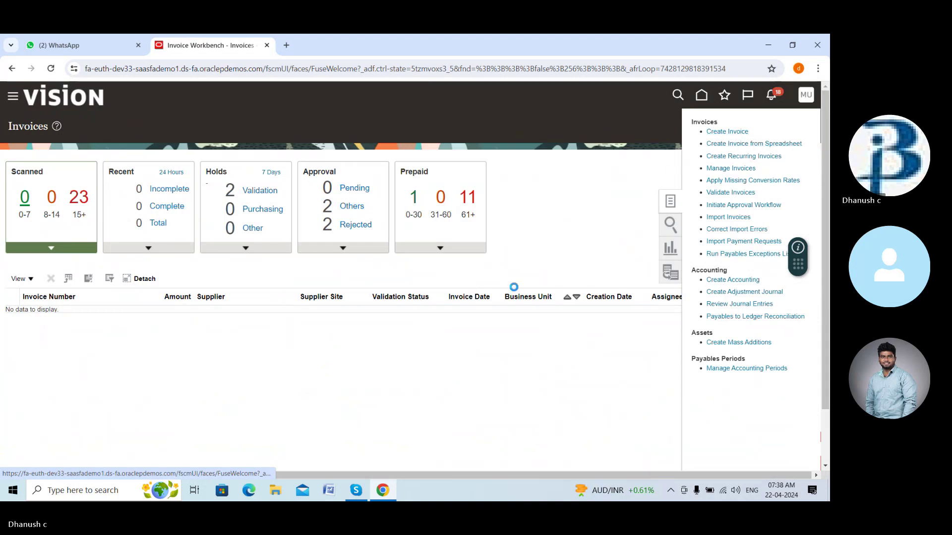
pyautogui.click(219, 210)
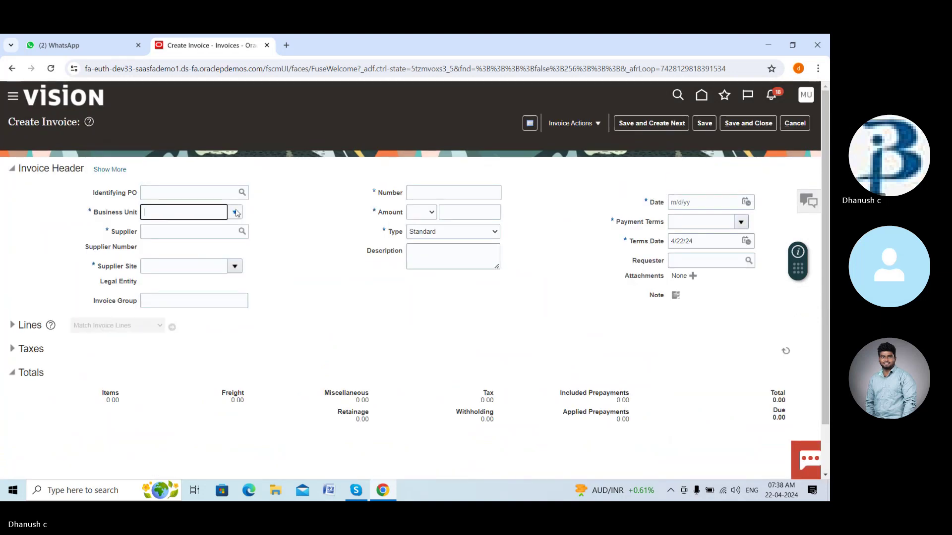
pyautogui.click(206, 250)
# Search the suppliers for "adv" and select Advanced Corp as the invoice supplier.
pyautogui.click(242, 233)
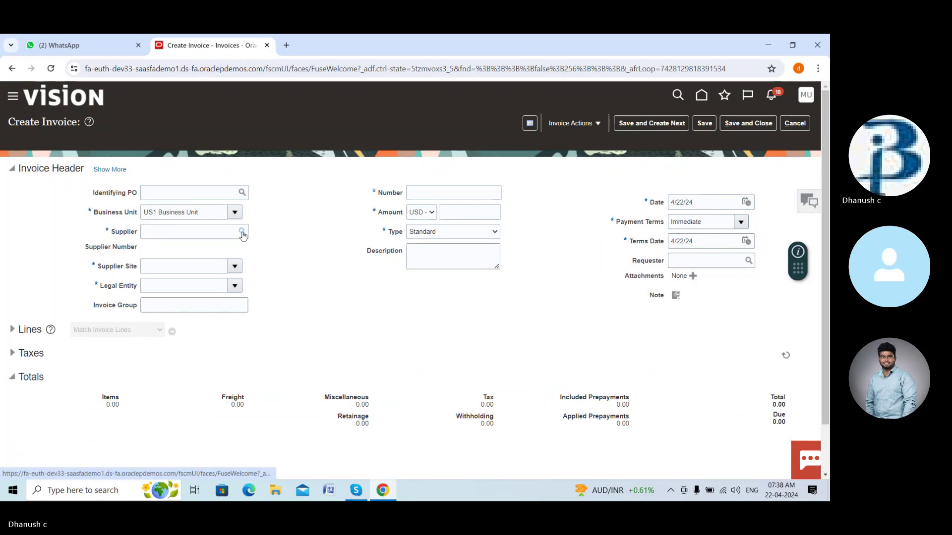
pyautogui.click(245, 225)
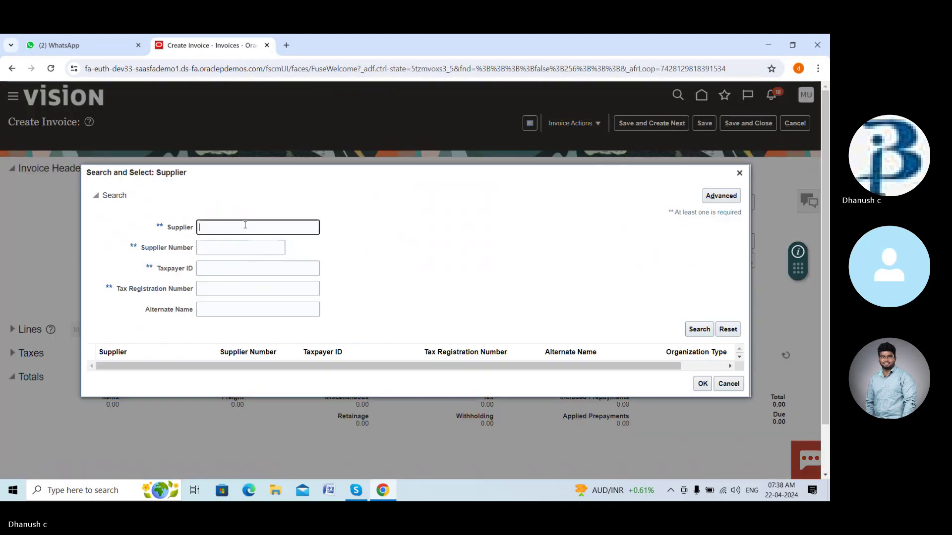
pyautogui.write('as')
pyautogui.press('BackSpace')
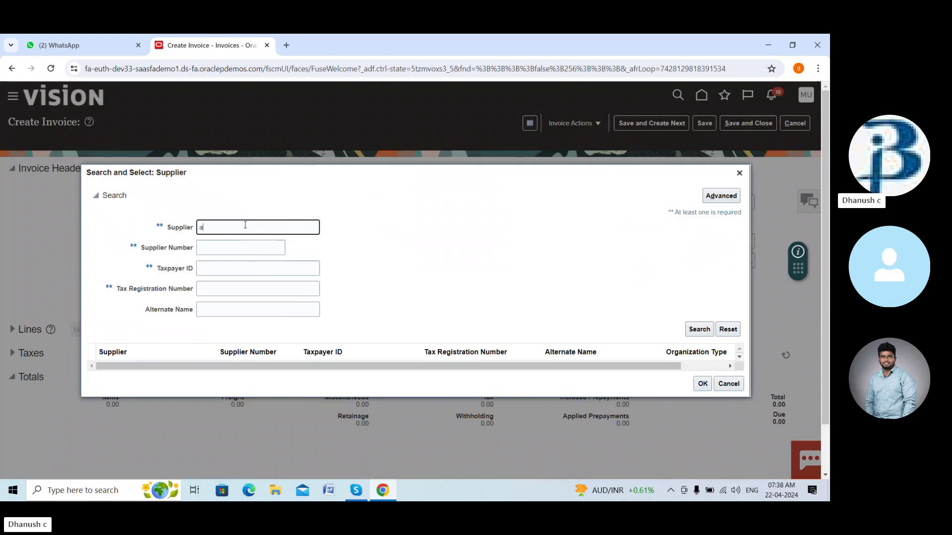
pyautogui.click(690, 331)
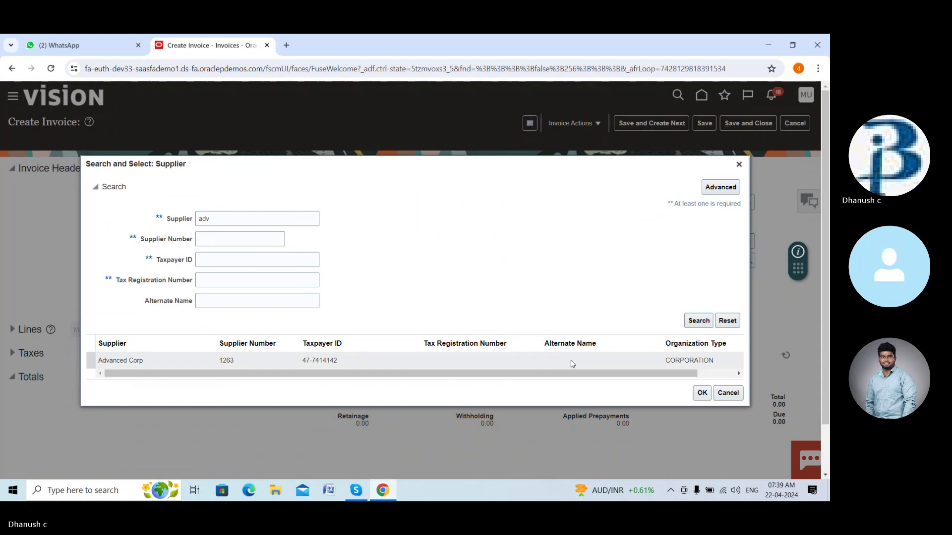
pyautogui.click(570, 363)
pyautogui.click(702, 395)
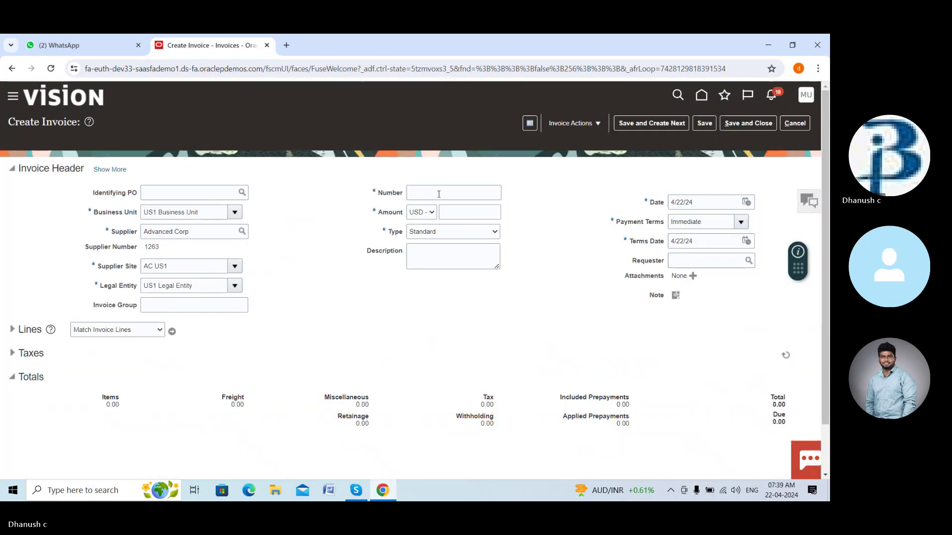
# Enter invoice number IS123 and an amount of 10,000.00 USD, and keep the type as Standard.
pyautogui.click(438, 193)
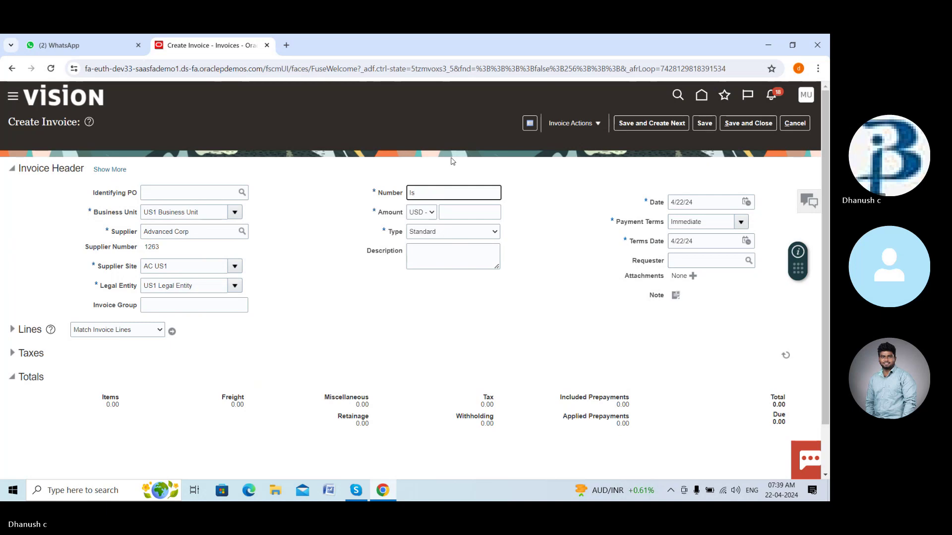
pyautogui.write('IS123')
pyautogui.click(472, 213)
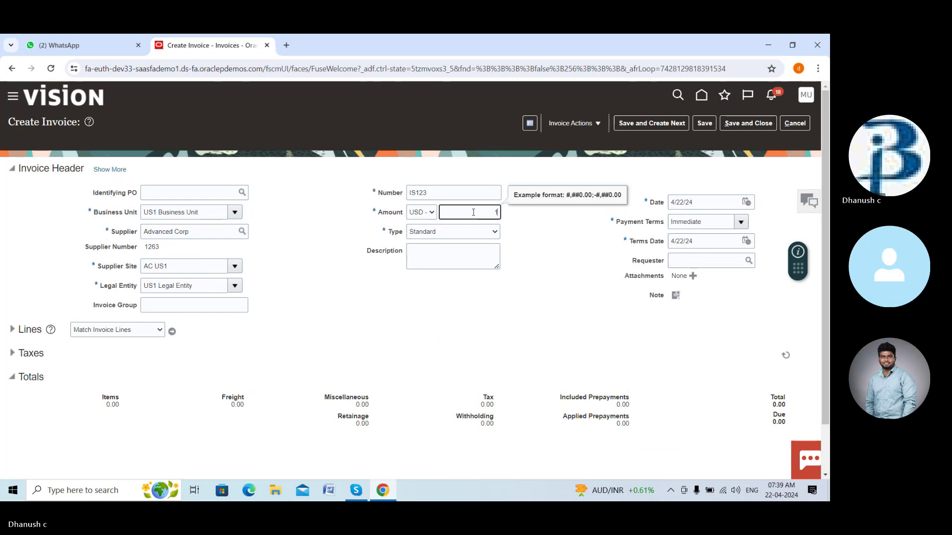
pyautogui.write('1')
pyautogui.write('0000')
pyautogui.click(482, 231)
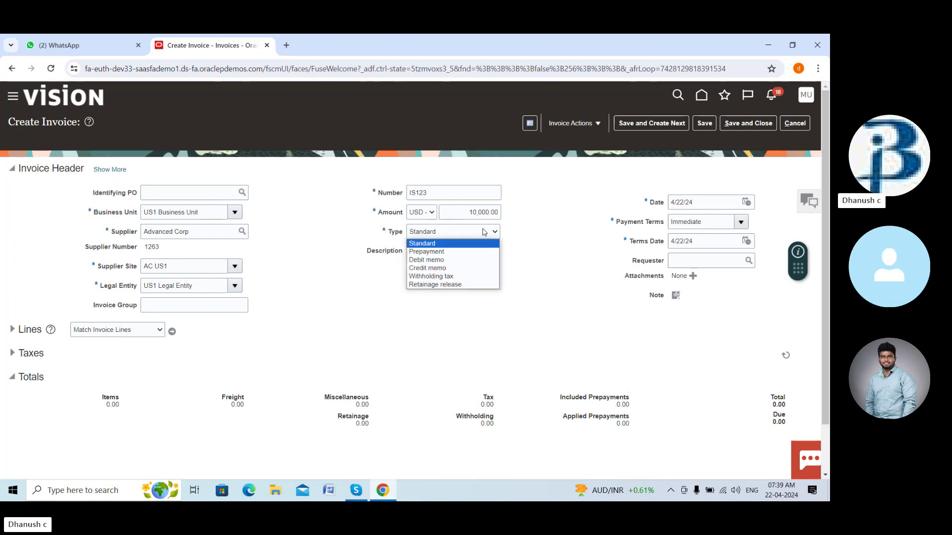
pyautogui.click(473, 243)
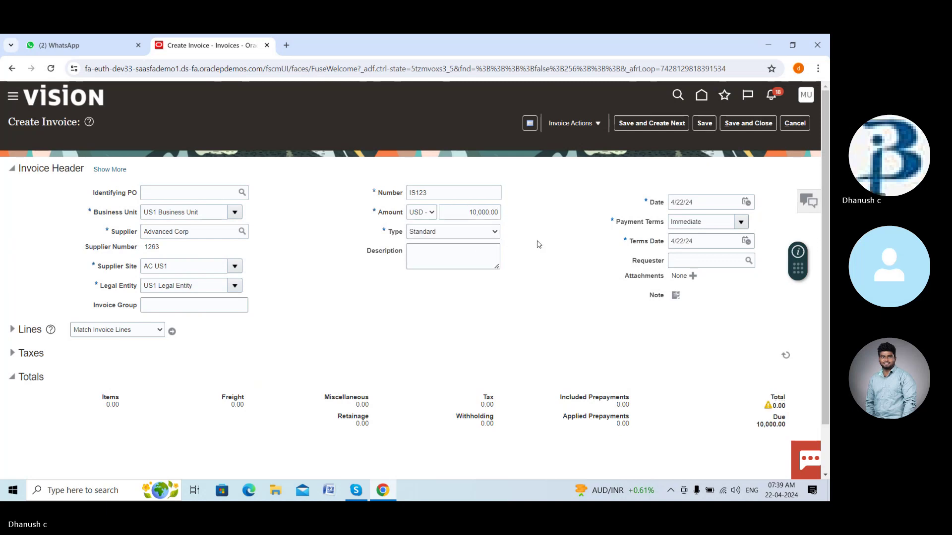
# Expand the invoice lines and set the amount of item line 1 to 10,000.00.
pyautogui.scroll(-1, 477, 322)
pyautogui.click(18, 276)
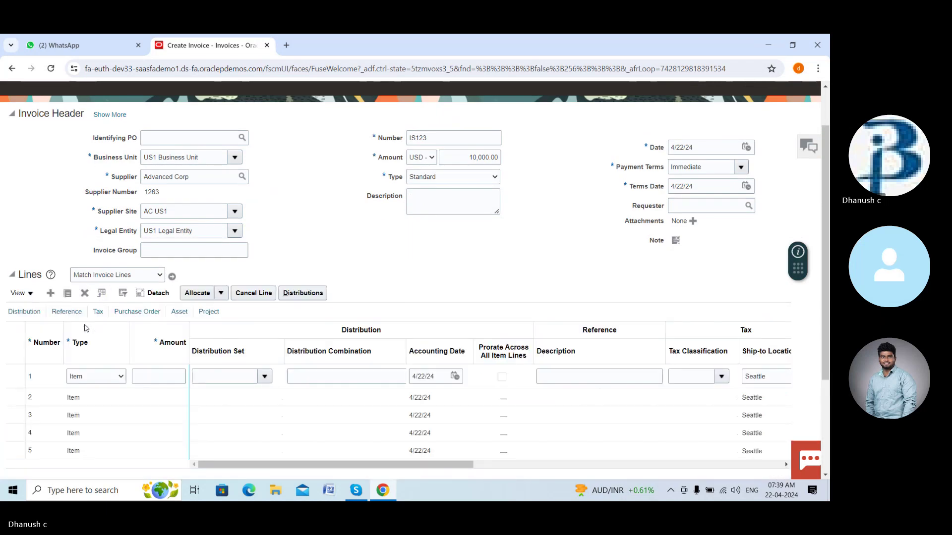
pyautogui.click(154, 378)
pyautogui.write('10000')
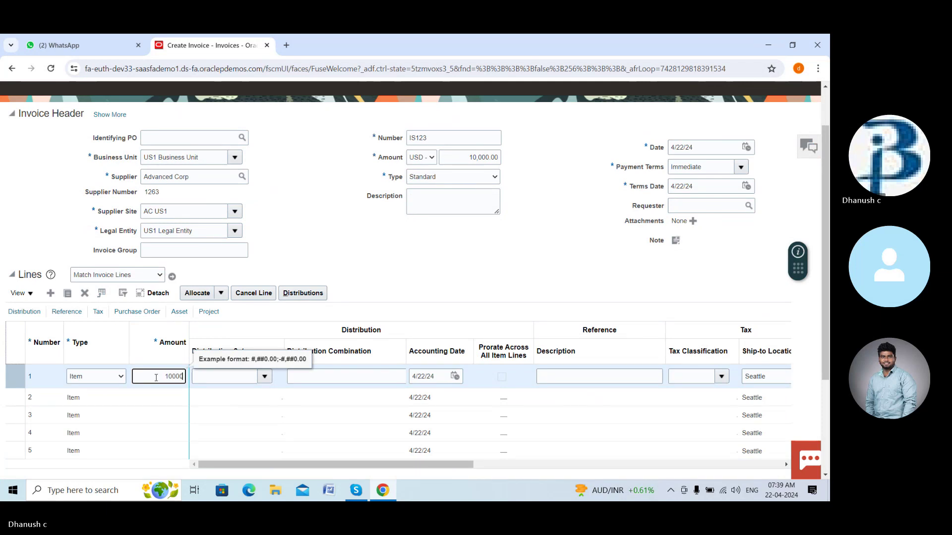
pyautogui.write(',000')
pyautogui.click(213, 377)
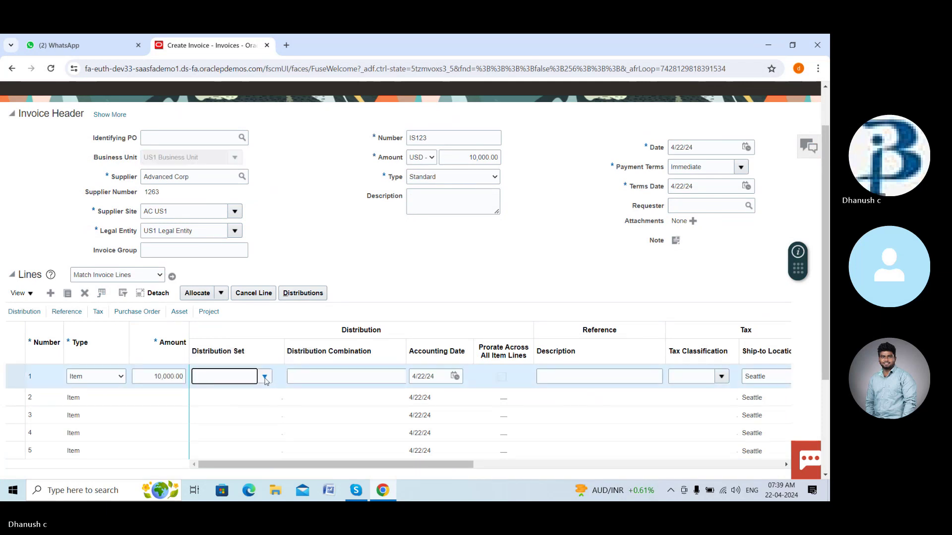
pyautogui.scroll(2, 290, 252)
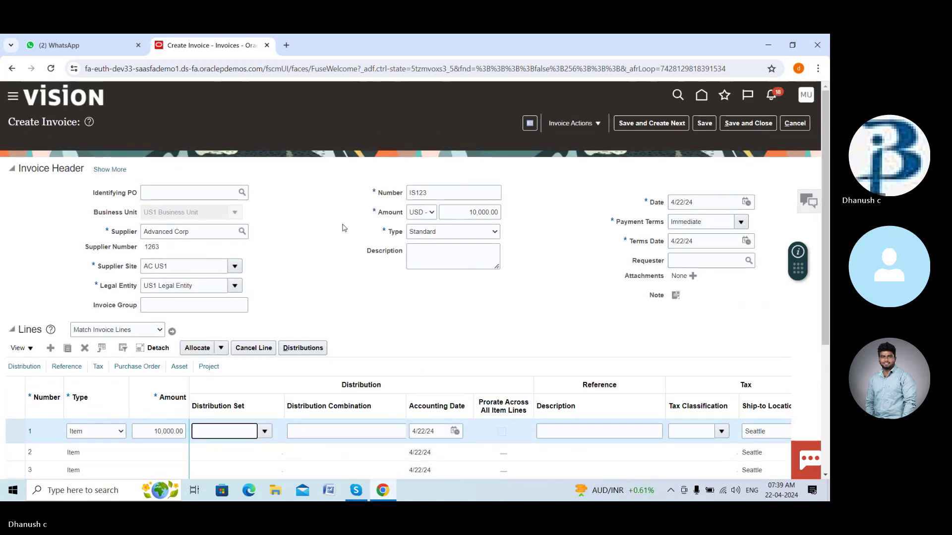
pyautogui.click(693, 260)
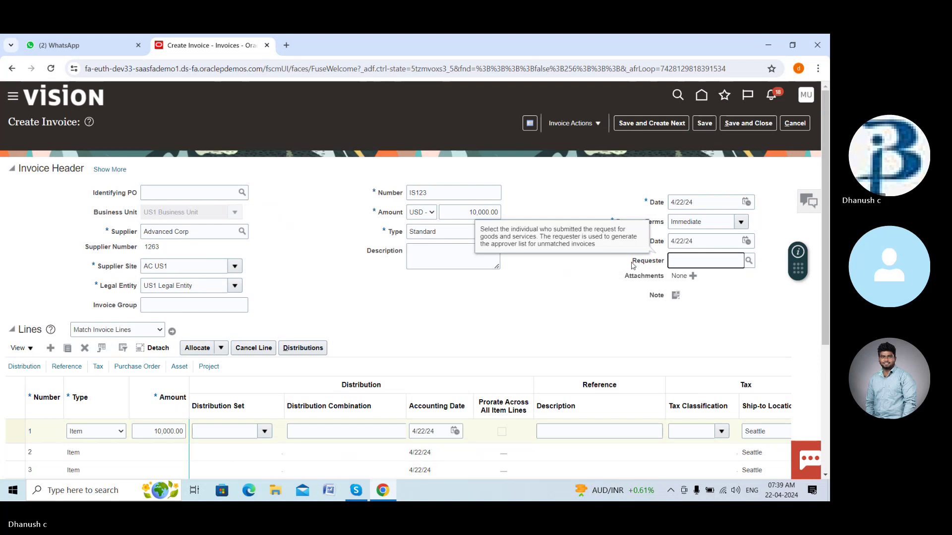
pyautogui.click(749, 260)
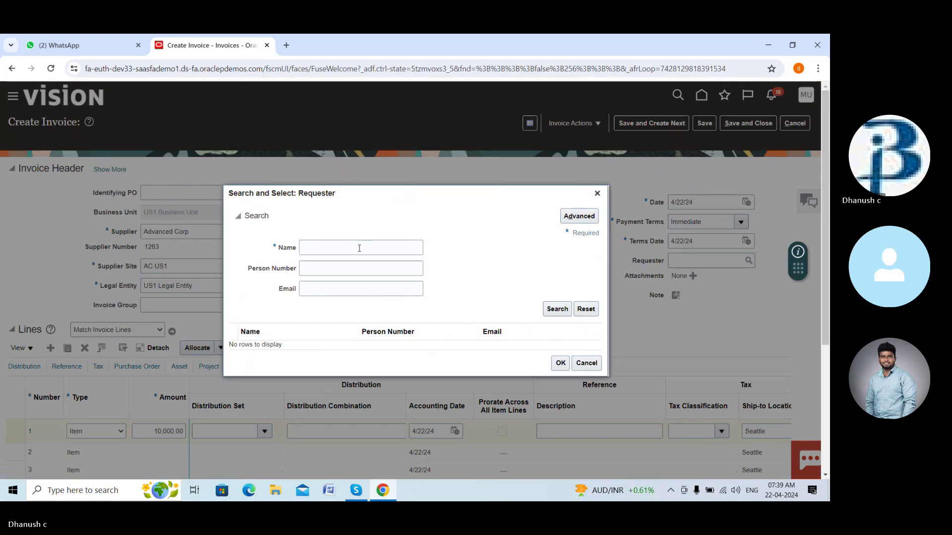
pyautogui.click(359, 248)
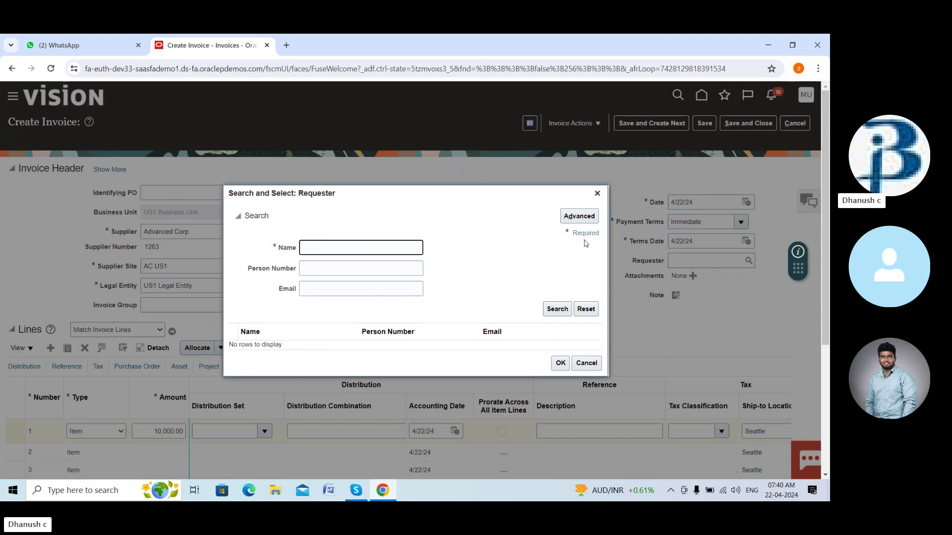
pyautogui.click(597, 194)
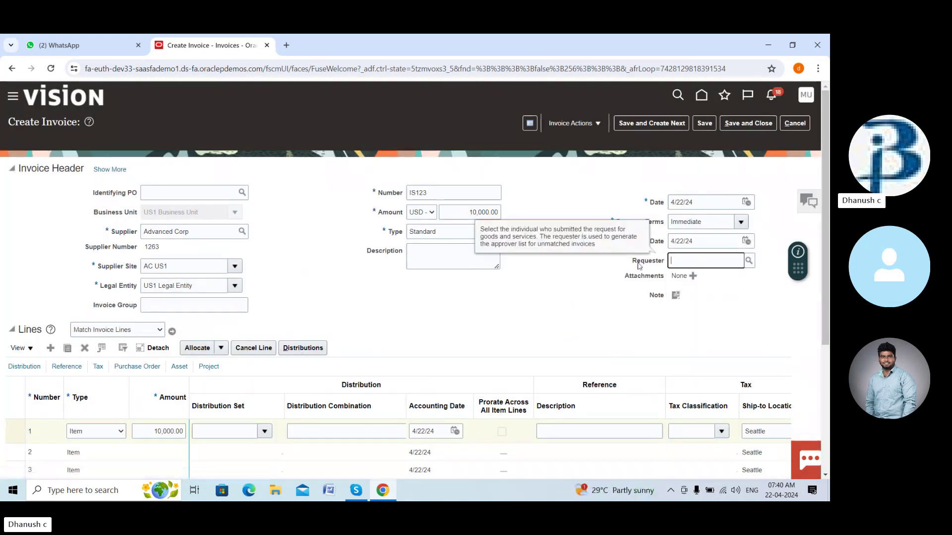
# Try to search for a requester with the name left blank and close the requester lookup without a selection.
pyautogui.click(749, 262)
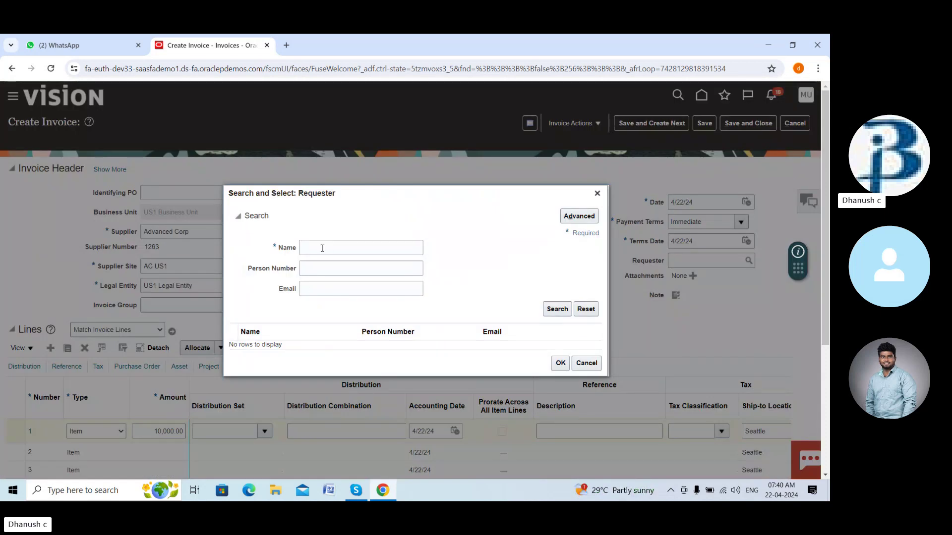
pyautogui.click(323, 248)
pyautogui.click(557, 309)
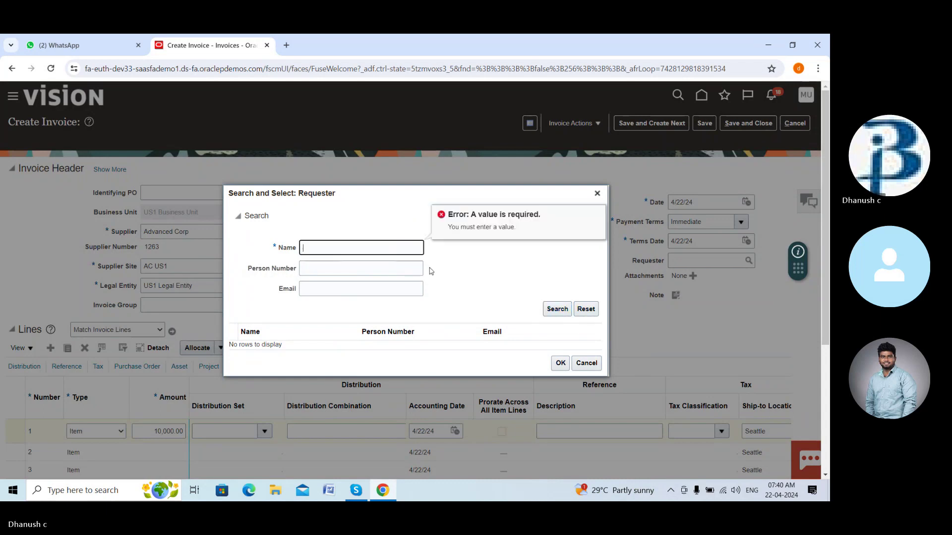
pyautogui.click(353, 253)
pyautogui.click(558, 307)
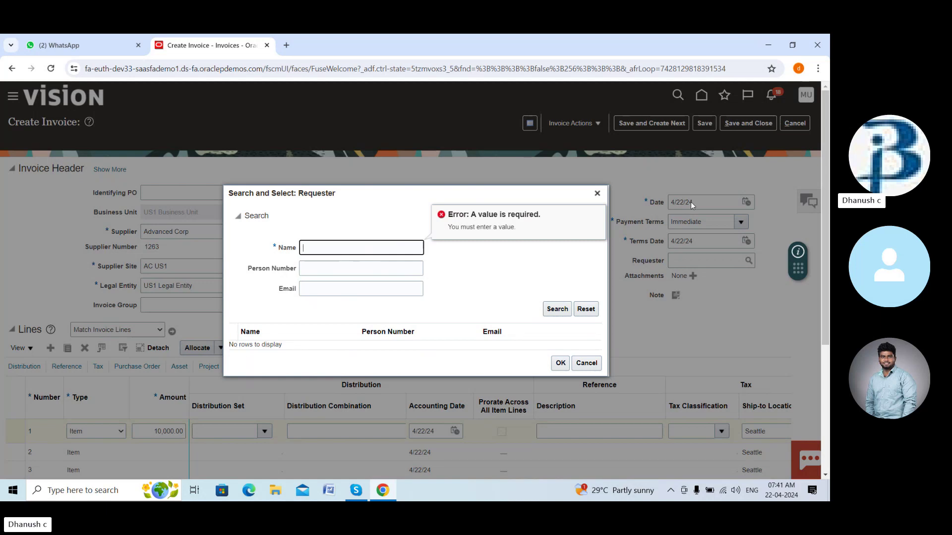
pyautogui.click(597, 196)
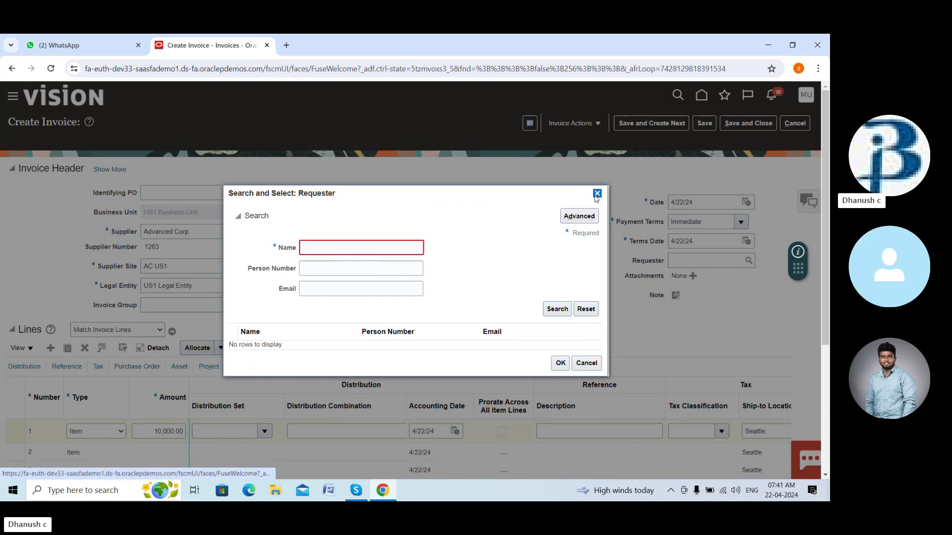
pyautogui.click(597, 194)
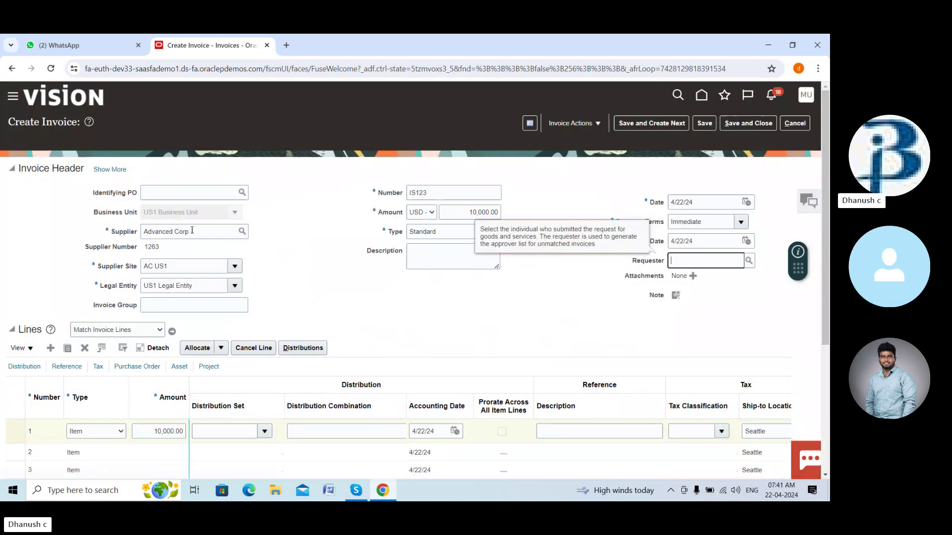
pyautogui.click(747, 261)
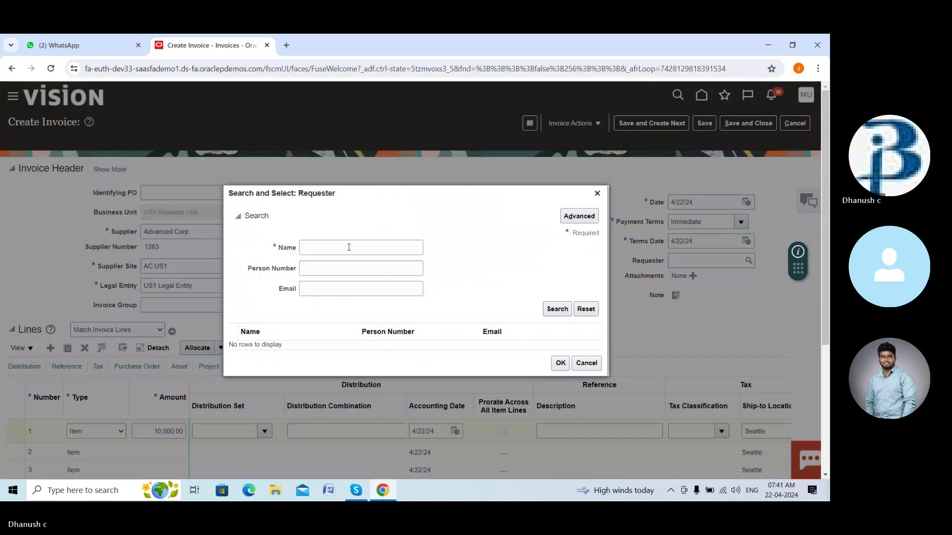
pyautogui.click(597, 193)
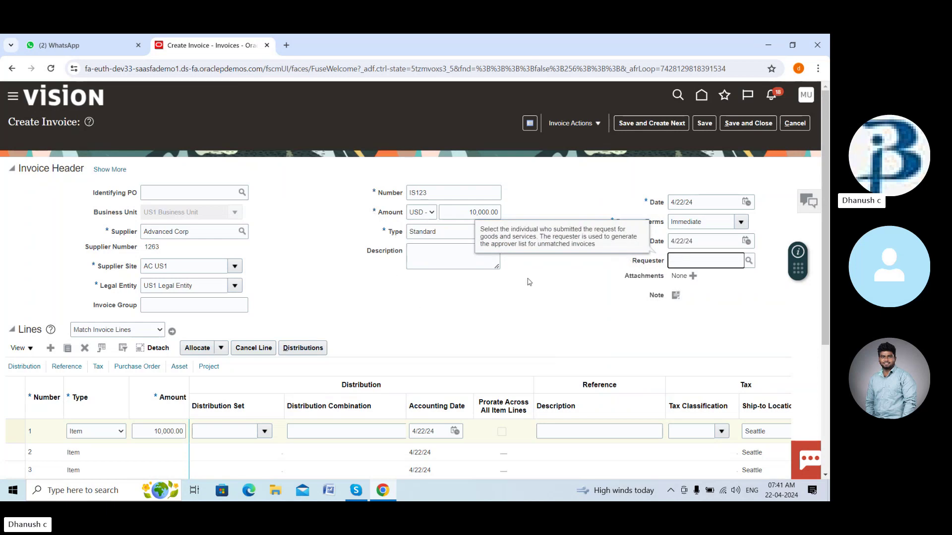
pyautogui.click(579, 308)
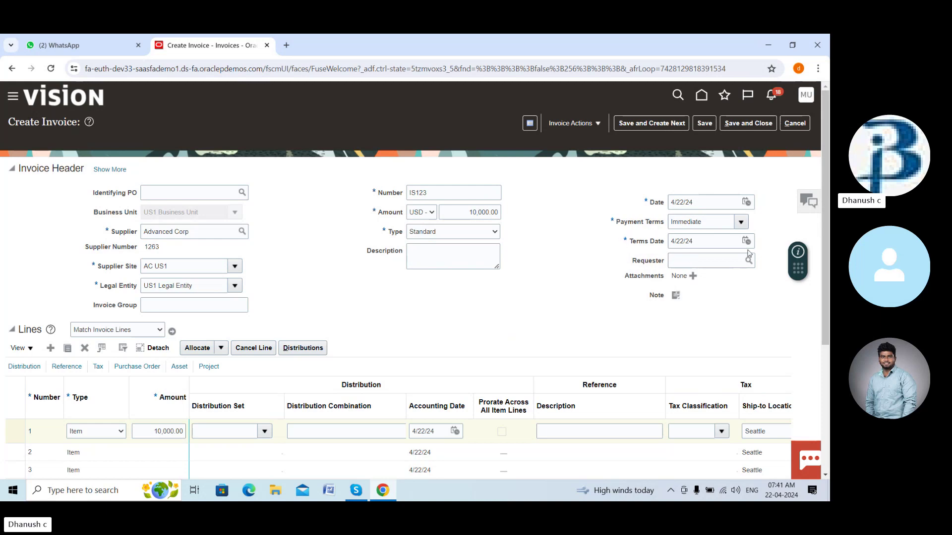
# Set the distribution set of item line 1 to Miscellaneous Expenses.
pyautogui.scroll(-2, 396, 298)
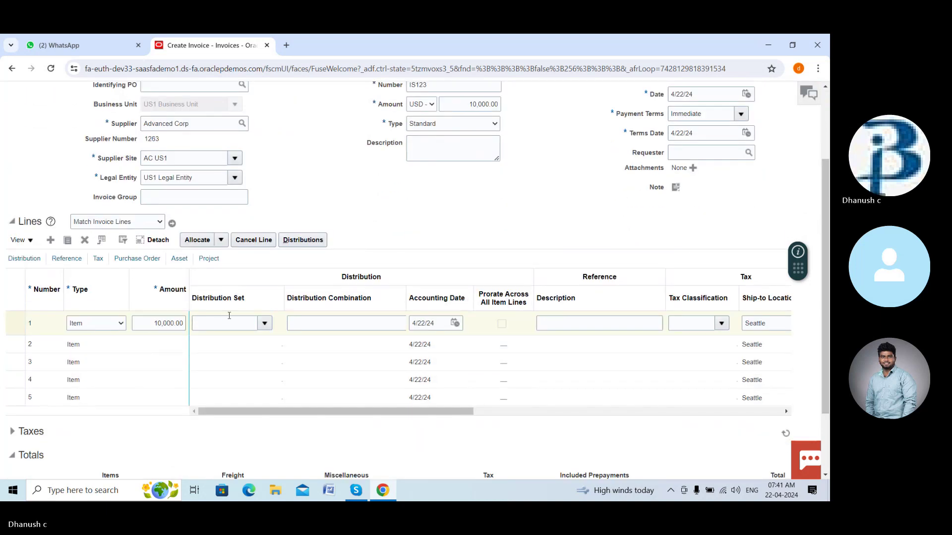
pyautogui.click(264, 323)
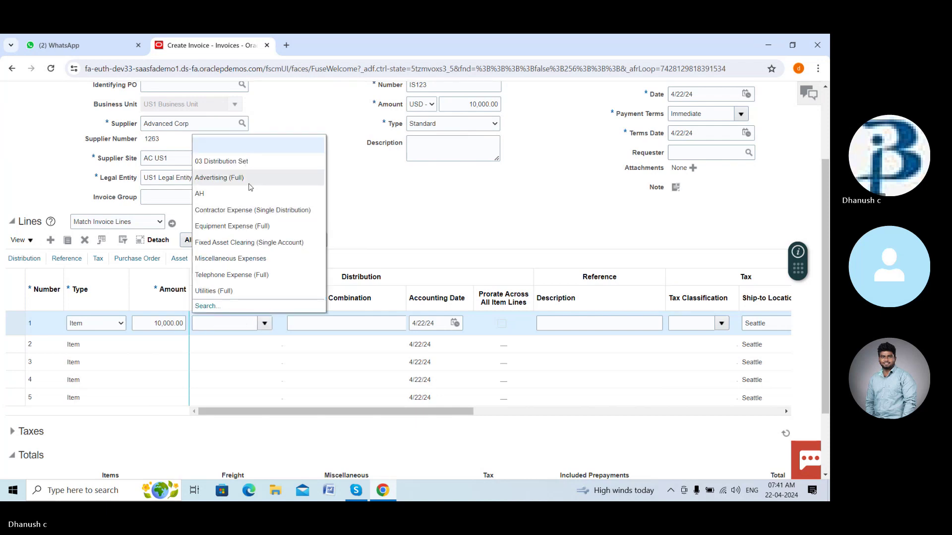
pyautogui.scroll(-2, 247, 256)
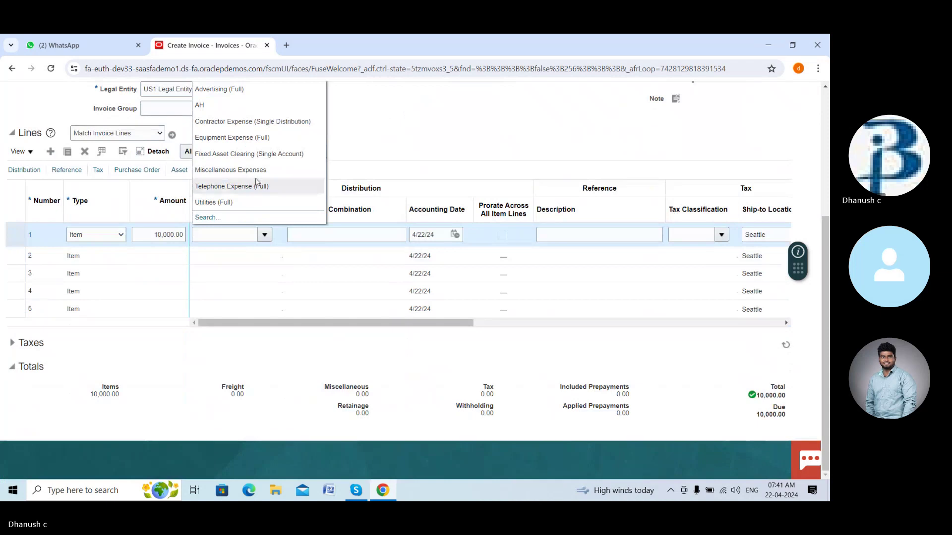
pyautogui.click(257, 171)
pyautogui.scroll(5, 273, 425)
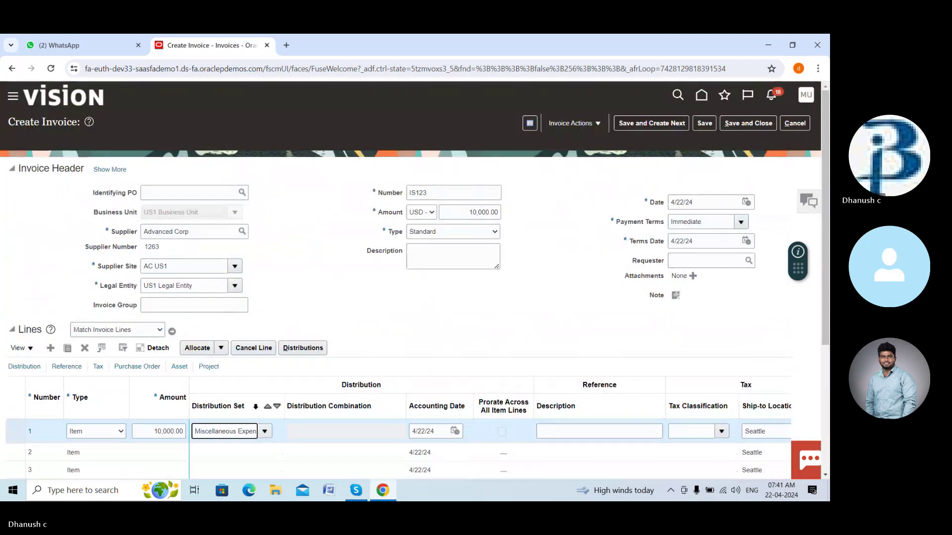
# Try to validate invoice IS123 and dismiss the resulting error.
pyautogui.scroll(-4, 432, 379)
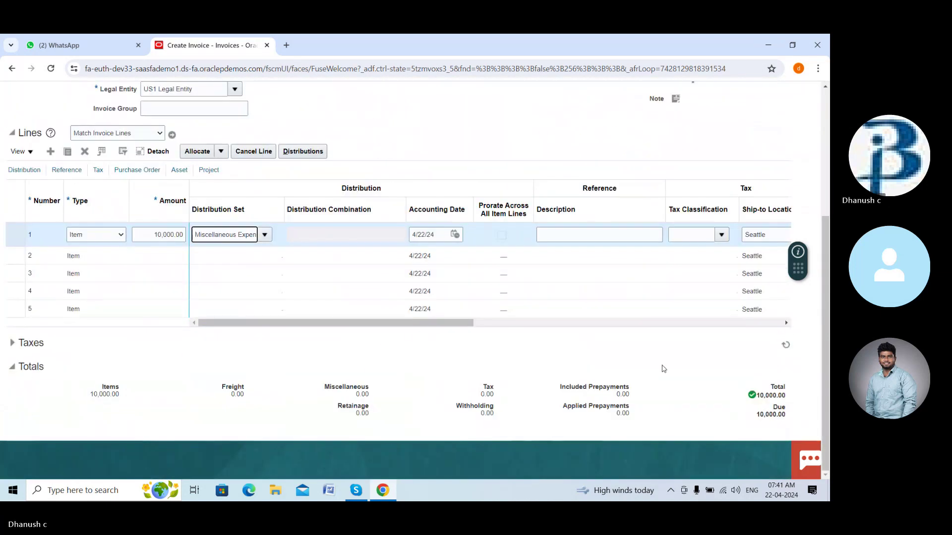
pyautogui.scroll(5, 659, 367)
pyautogui.click(573, 123)
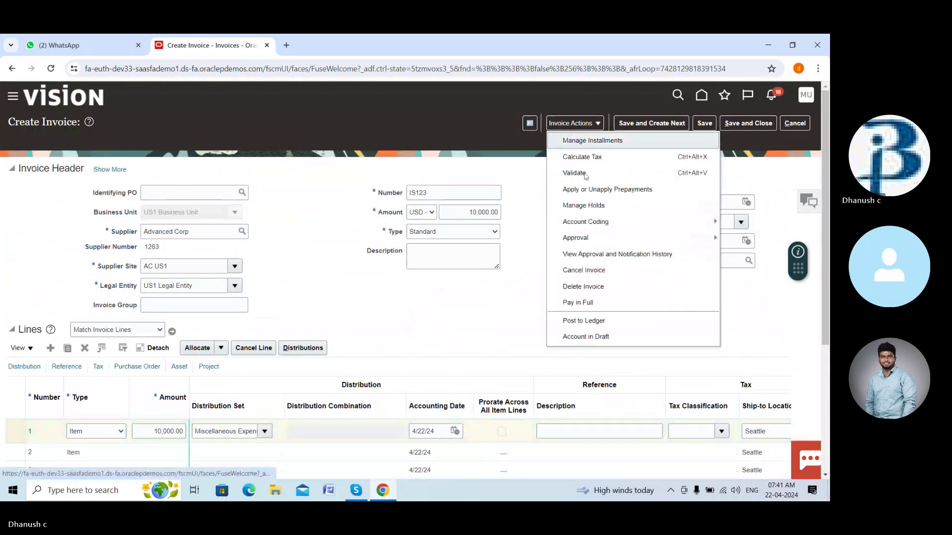
pyautogui.click(591, 171)
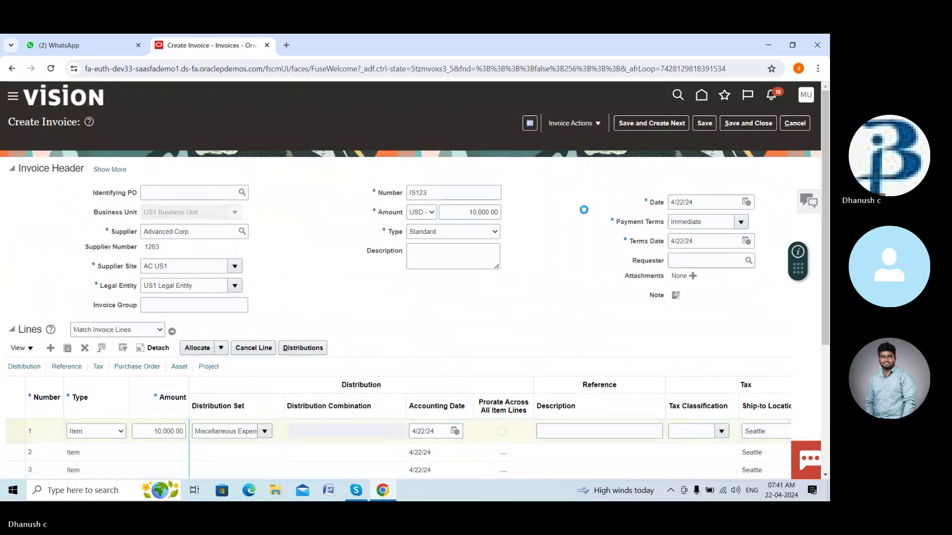
pyautogui.scroll(-2, 562, 252)
pyautogui.scroll(2, 562, 252)
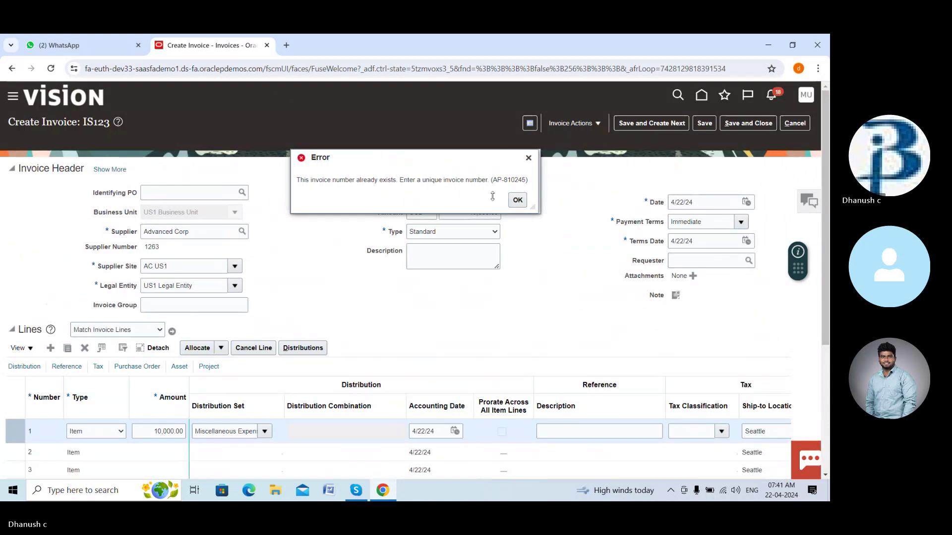
pyautogui.click(517, 198)
# Change the invoice number to IS124 and save the invoice.
pyautogui.click(447, 193)
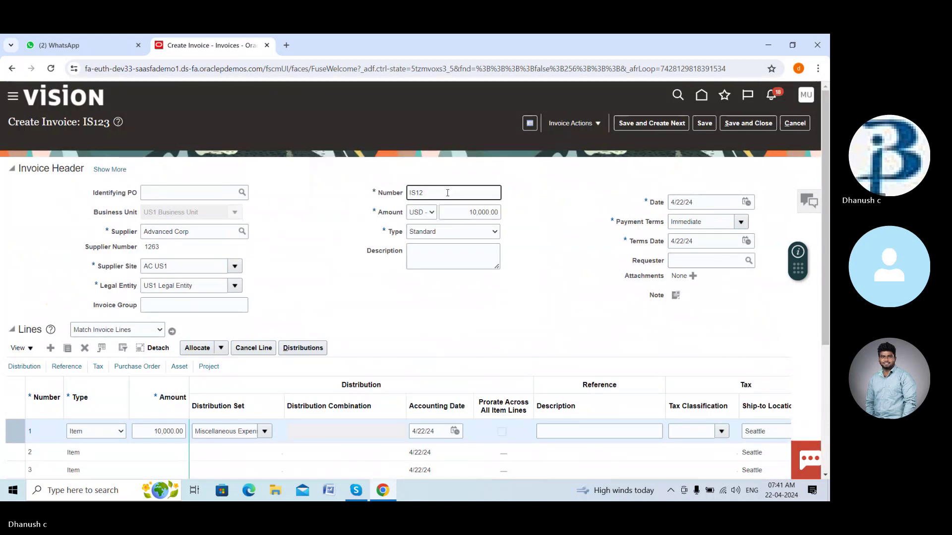
pyautogui.write('34')
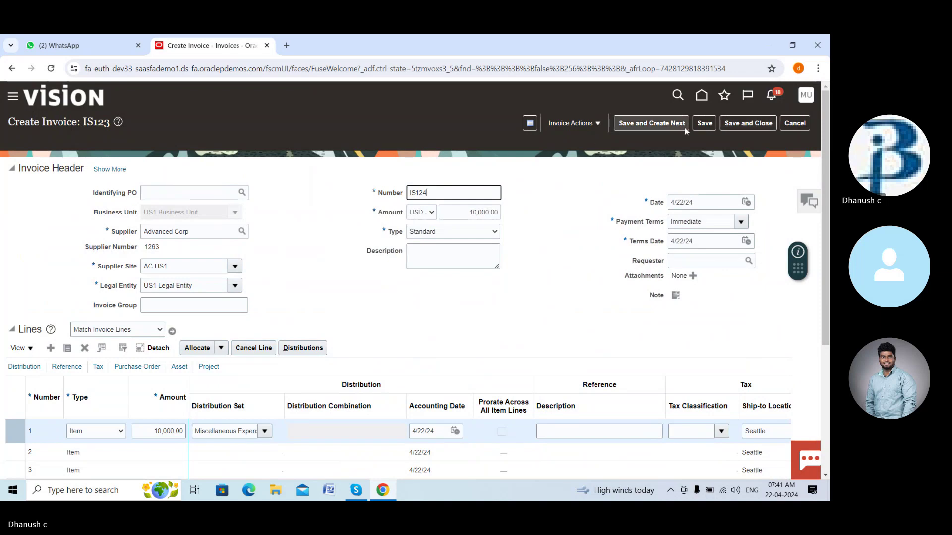
pyautogui.click(705, 123)
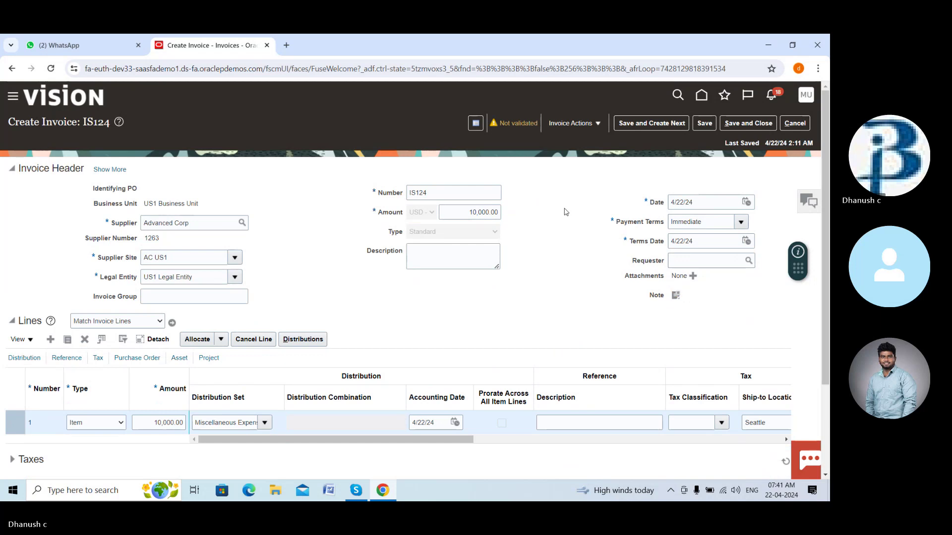
# Validate the saved invoice IS124 and check its totals, including the calculated tax.
pyautogui.scroll(-3, 566, 214)
pyautogui.scroll(3, 564, 245)
pyautogui.click(609, 126)
pyautogui.click(595, 171)
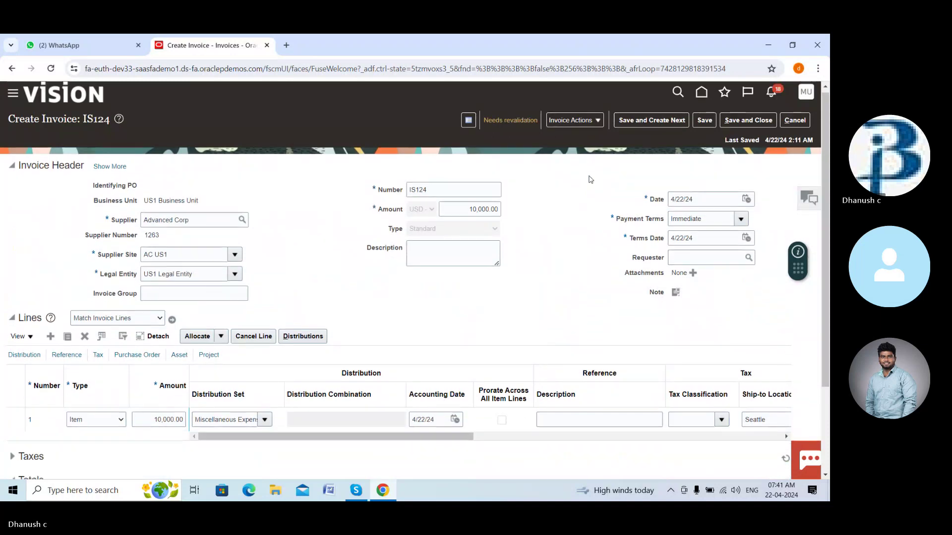
pyautogui.scroll(-3, 591, 180)
pyautogui.scroll(3, 614, 177)
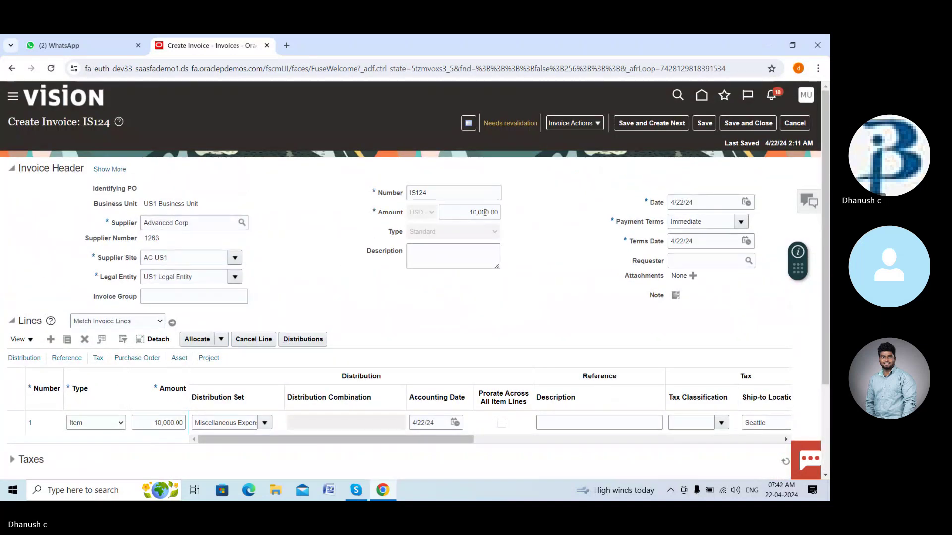
# Set the invoice header amount to 10,950.00 and validate the invoice, continuing past the duplicate warning.
pyautogui.click(489, 212)
pyautogui.press('BackSpace')
pyautogui.press('BackSpace')
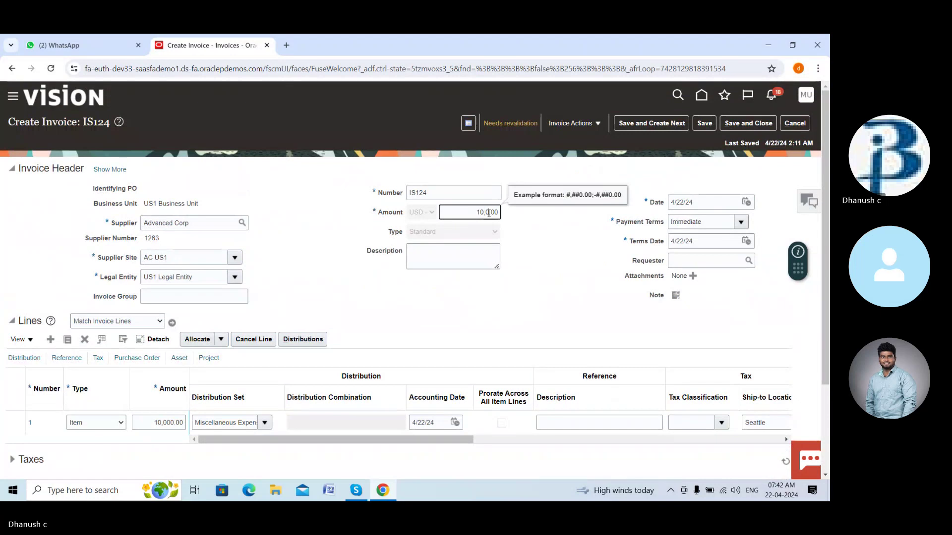
pyautogui.write('950.')
pyautogui.click(589, 124)
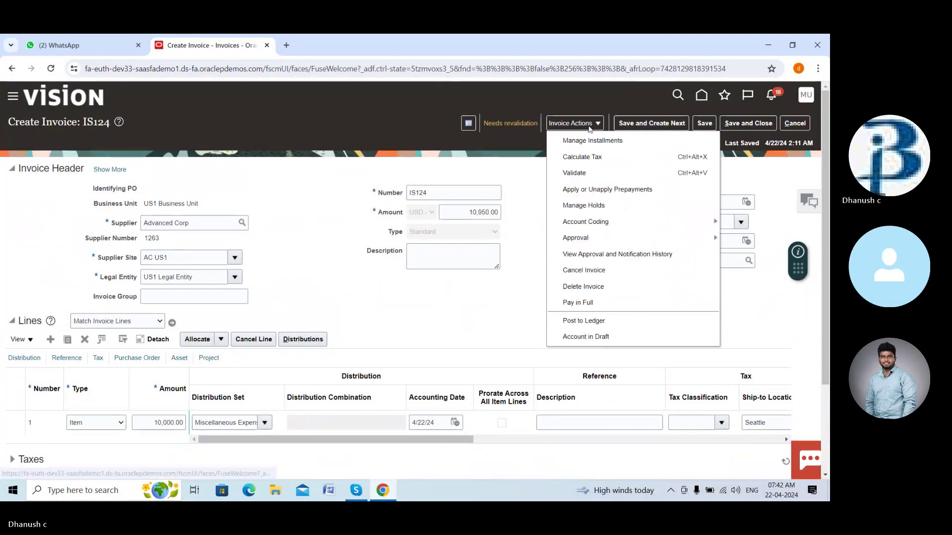
pyautogui.click(580, 172)
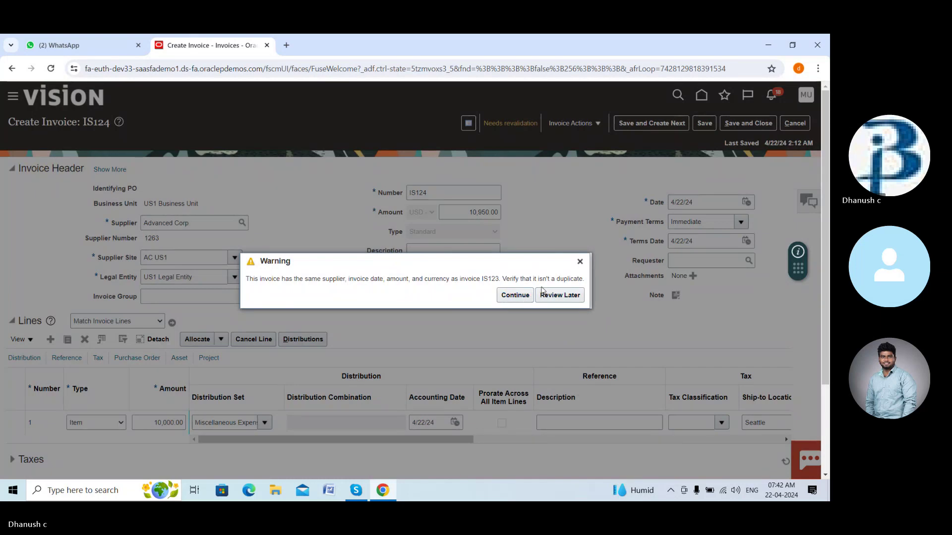
pyautogui.click(514, 295)
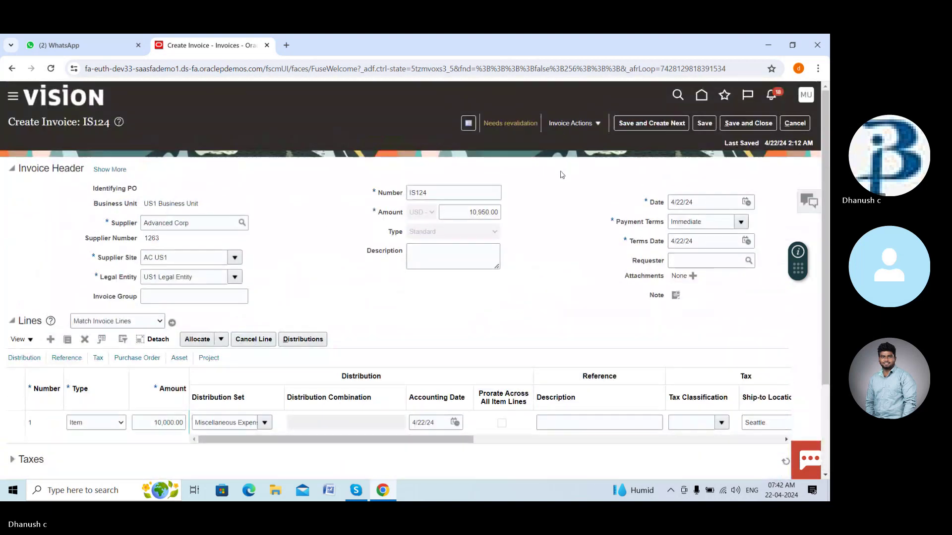
pyautogui.click(590, 125)
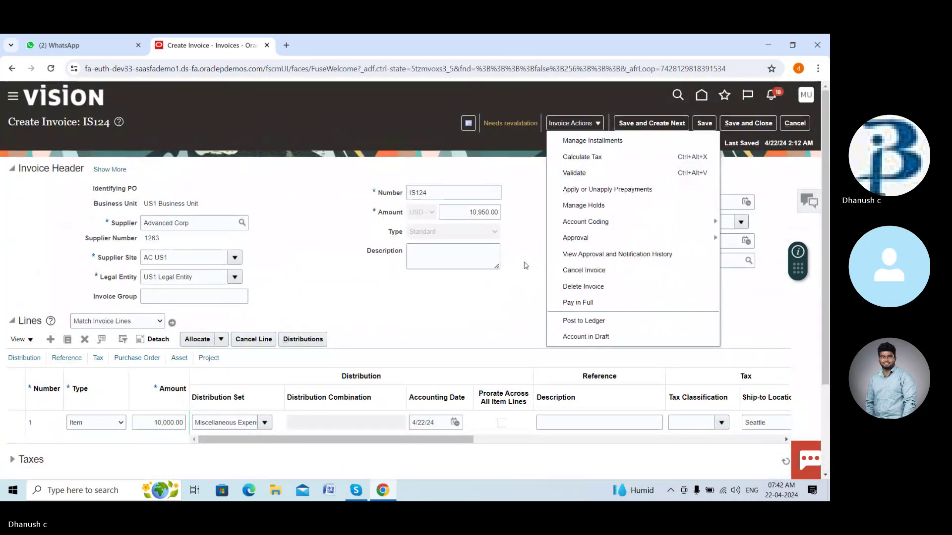
pyautogui.click(526, 265)
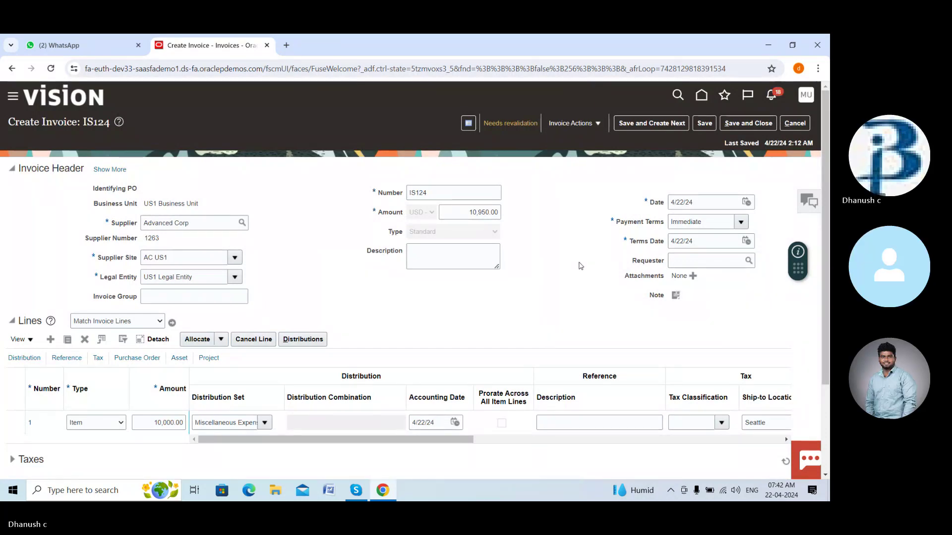
pyautogui.click(225, 298)
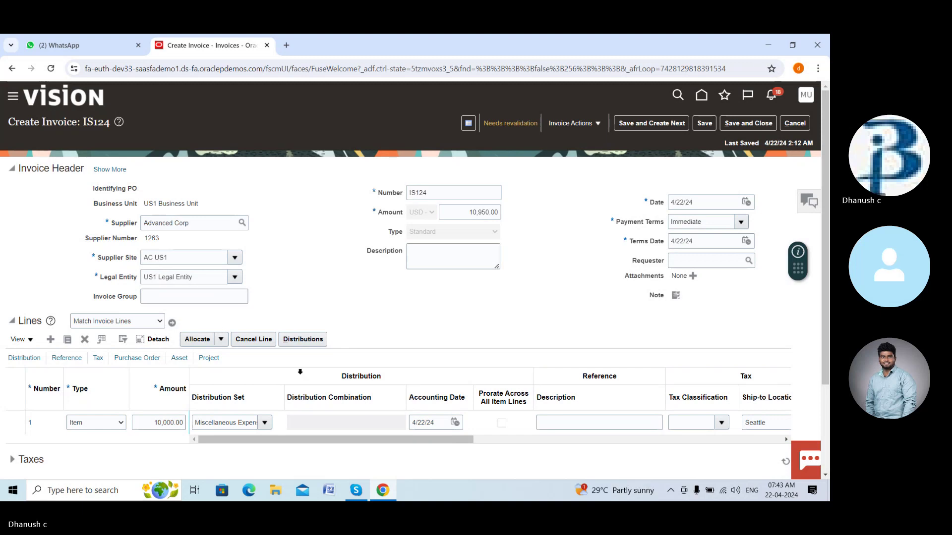
pyautogui.click(321, 419)
pyautogui.scroll(-2, 321, 420)
pyautogui.scroll(2, 595, 137)
pyautogui.click(594, 124)
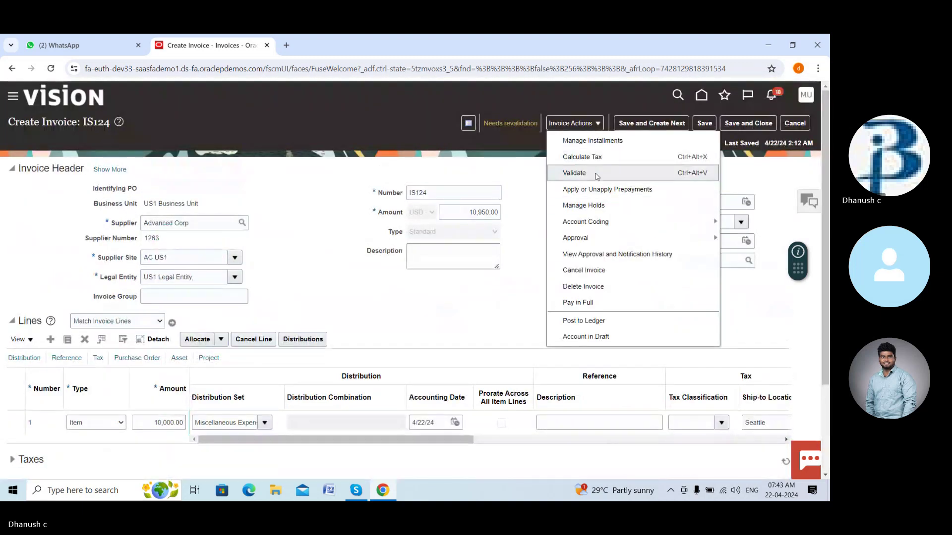
pyautogui.click(518, 206)
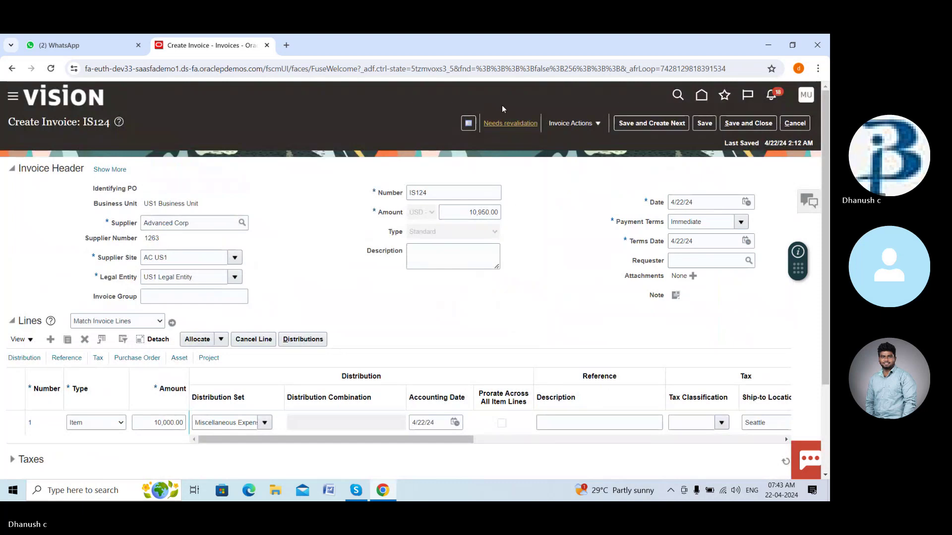
# Check the holds in the invoice summary and validate invoice IS124 again.
pyautogui.click(495, 125)
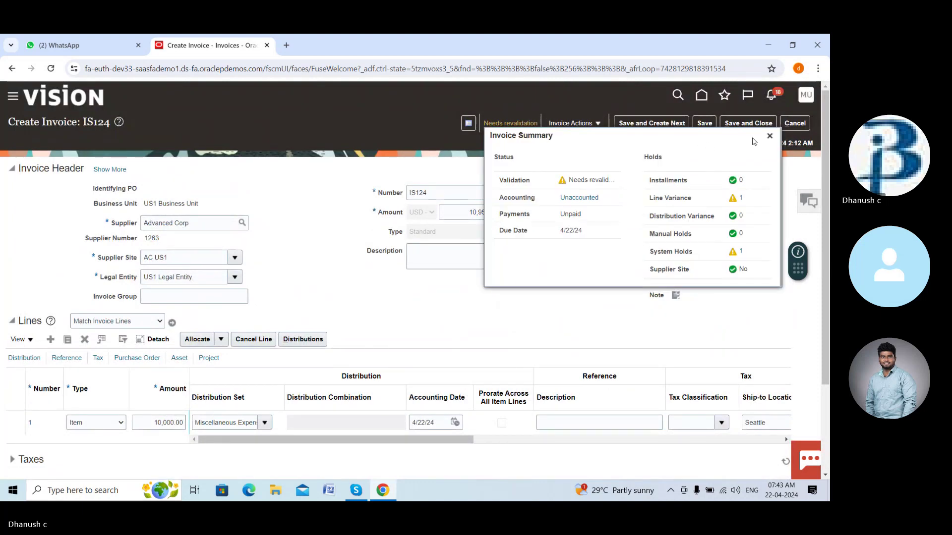
pyautogui.click(769, 137)
pyautogui.click(594, 124)
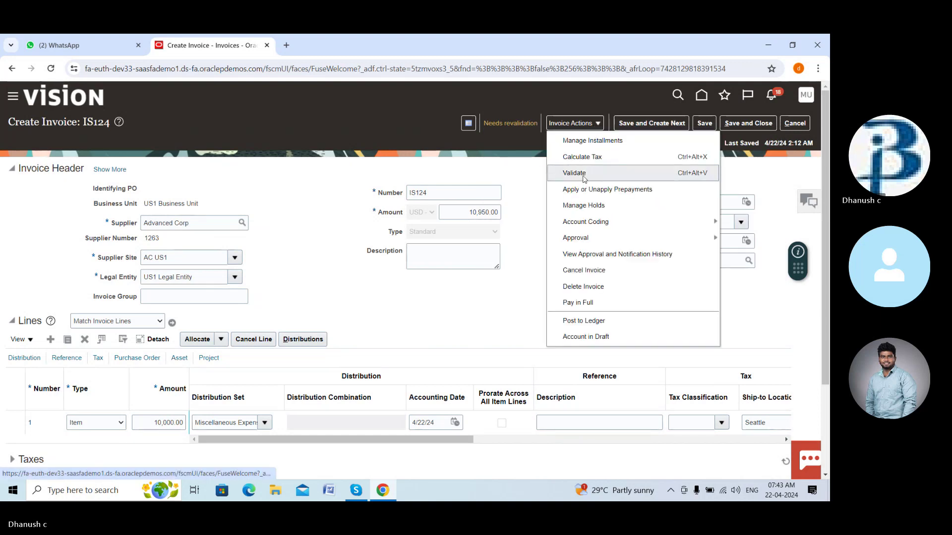
pyautogui.click(581, 176)
pyautogui.scroll(-3, 558, 325)
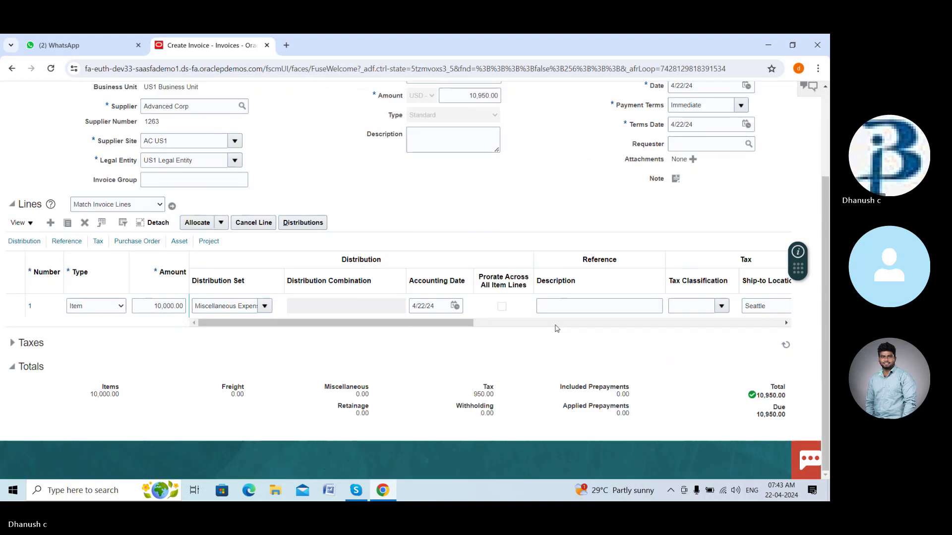
pyautogui.scroll(3, 558, 325)
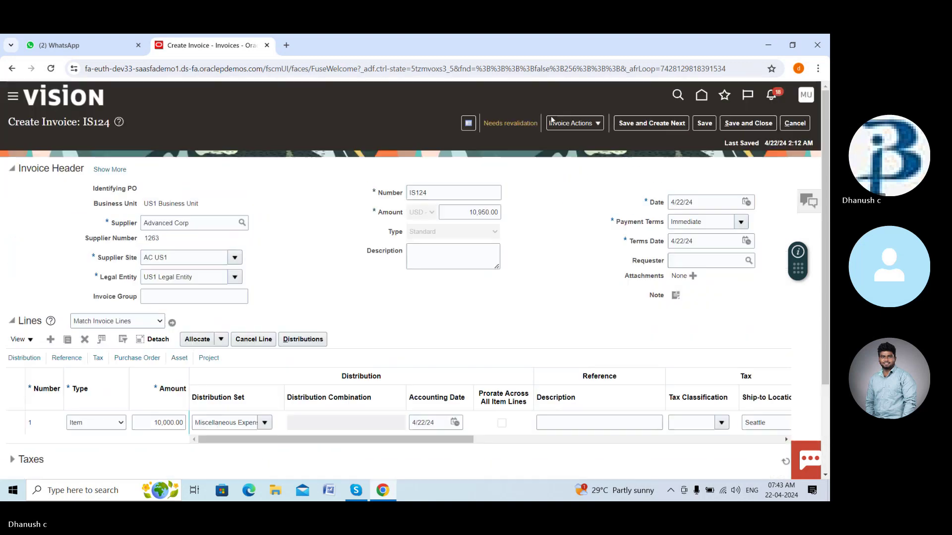
# Review the validation, accounting and payment status and the holds in the invoice summary.
pyautogui.click(521, 128)
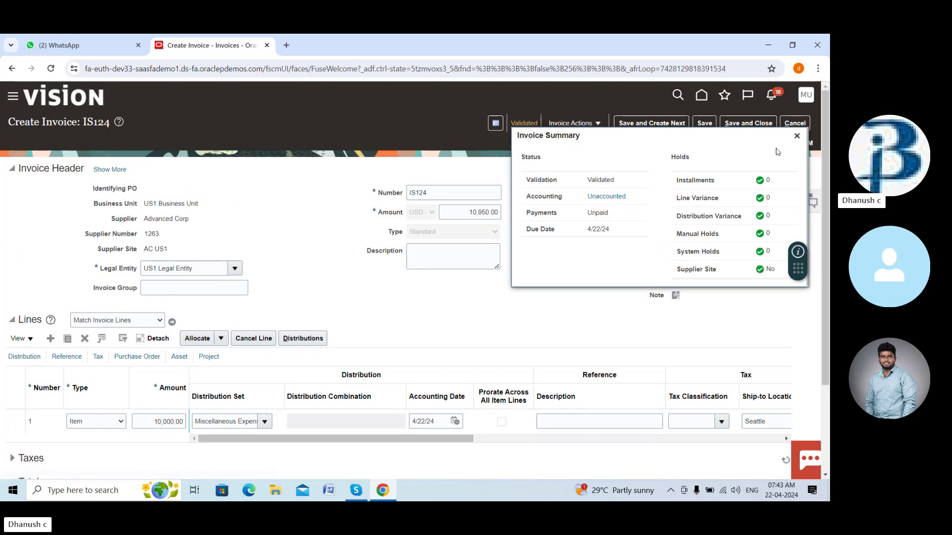
pyautogui.click(796, 137)
pyautogui.click(575, 123)
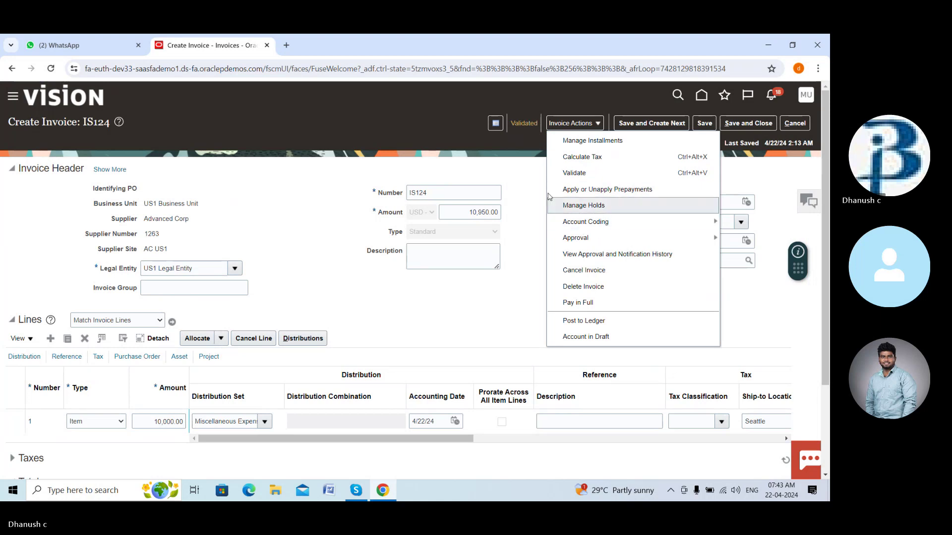
pyautogui.click(521, 175)
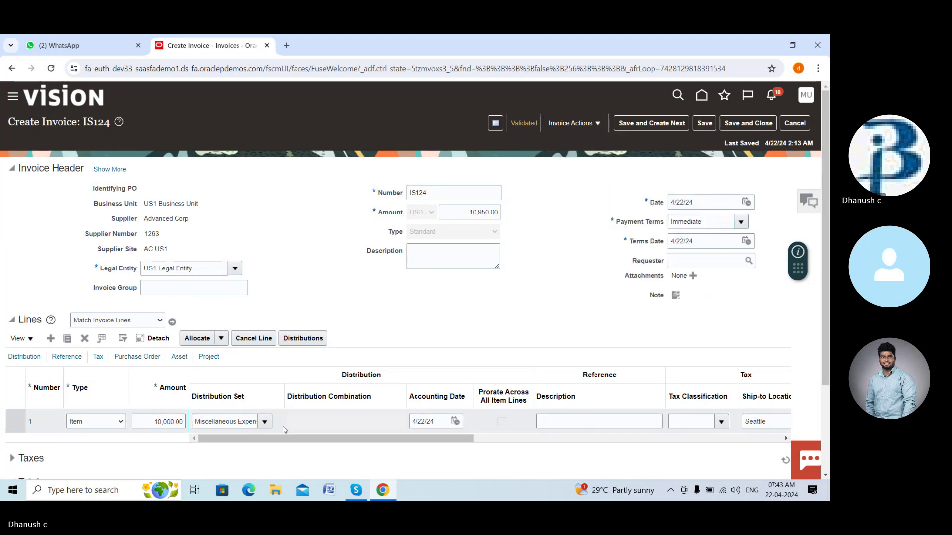
# Examine the distribution sets available for item line 1 and keep the current selection.
pyautogui.click(263, 422)
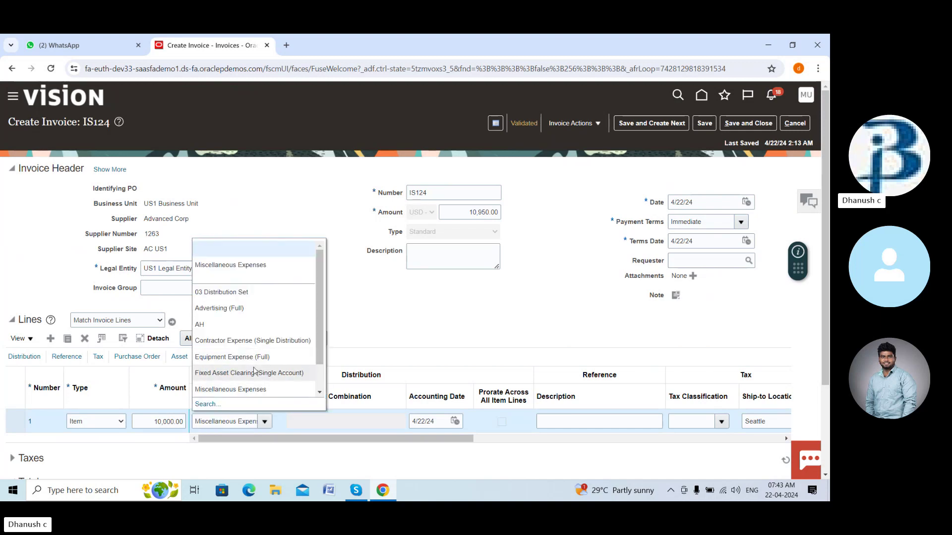
pyautogui.scroll(-3, 254, 370)
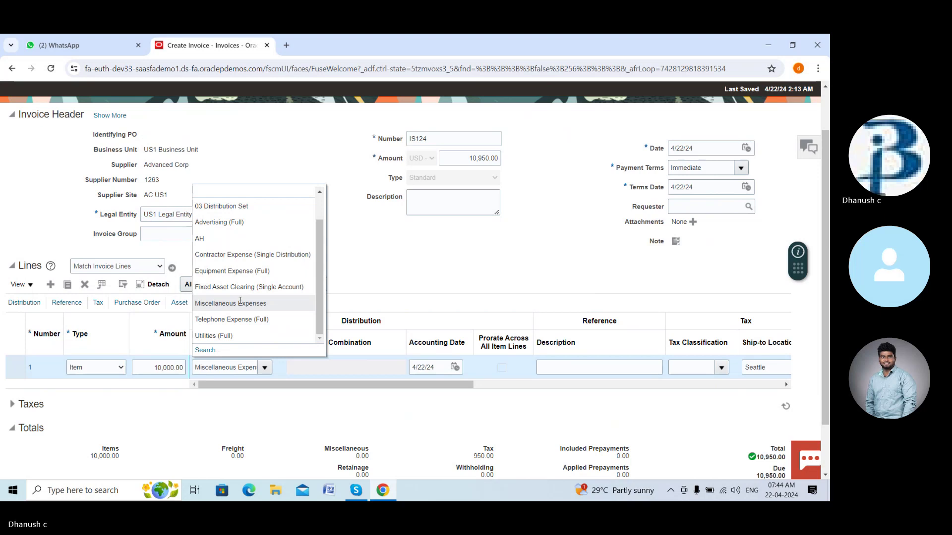
pyautogui.click(395, 266)
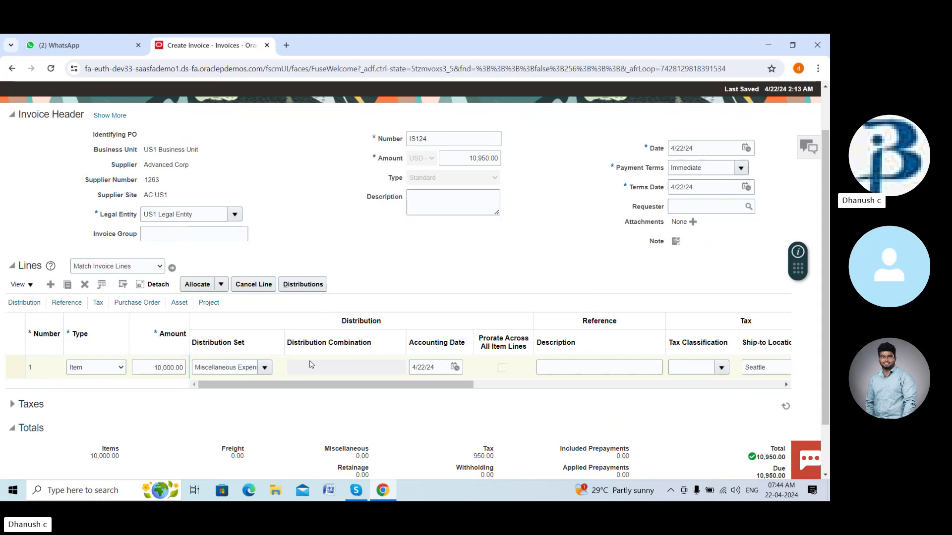
pyautogui.click(265, 368)
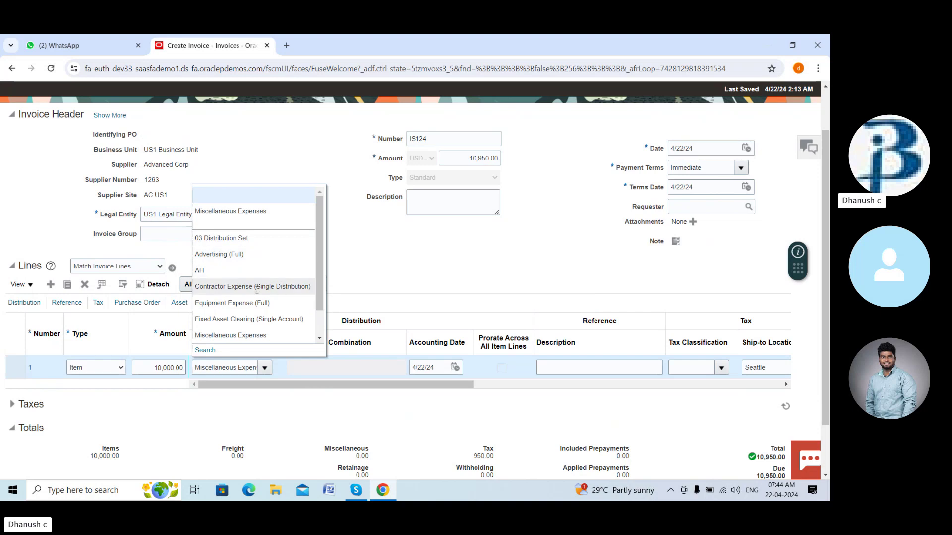
pyautogui.click(336, 272)
pyautogui.scroll(1, 389, 241)
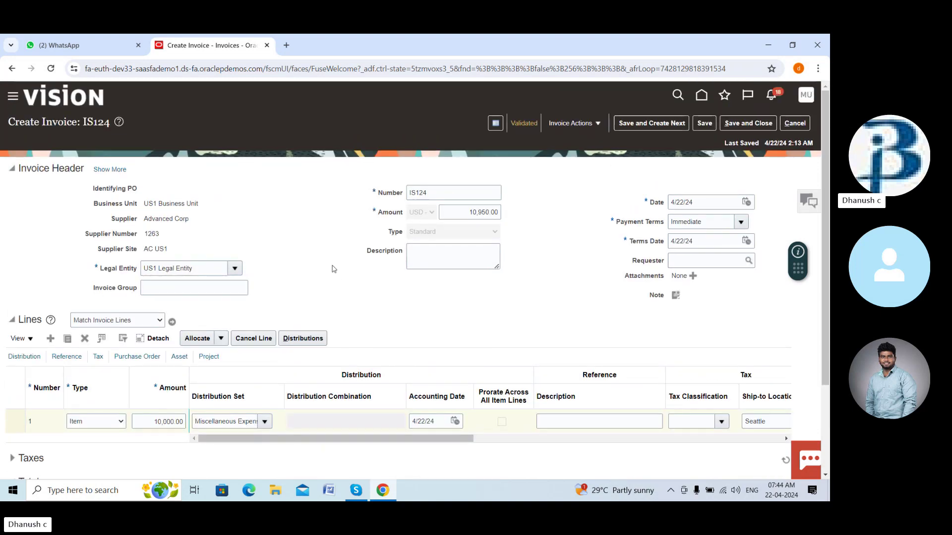
# Try to force approve invoice IS124.
pyautogui.click(561, 123)
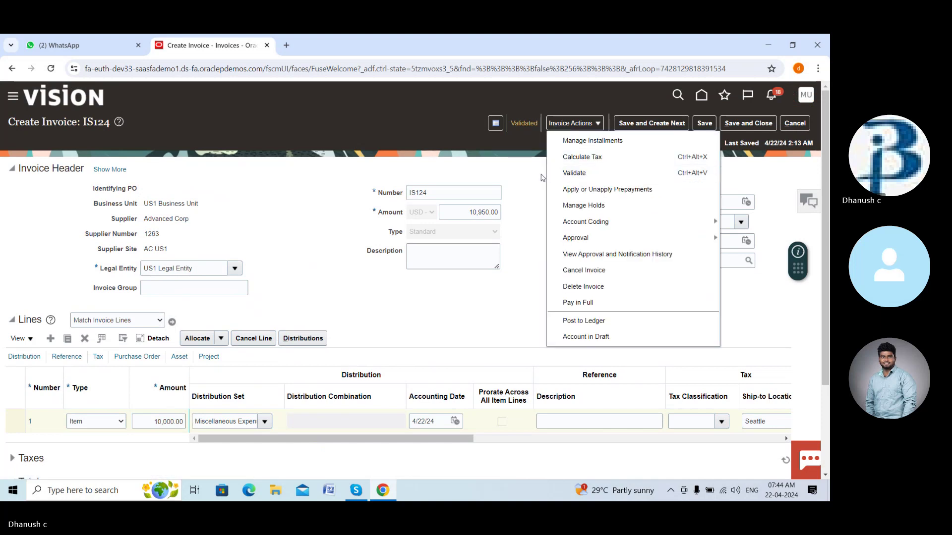
pyautogui.moveTo(639, 246)
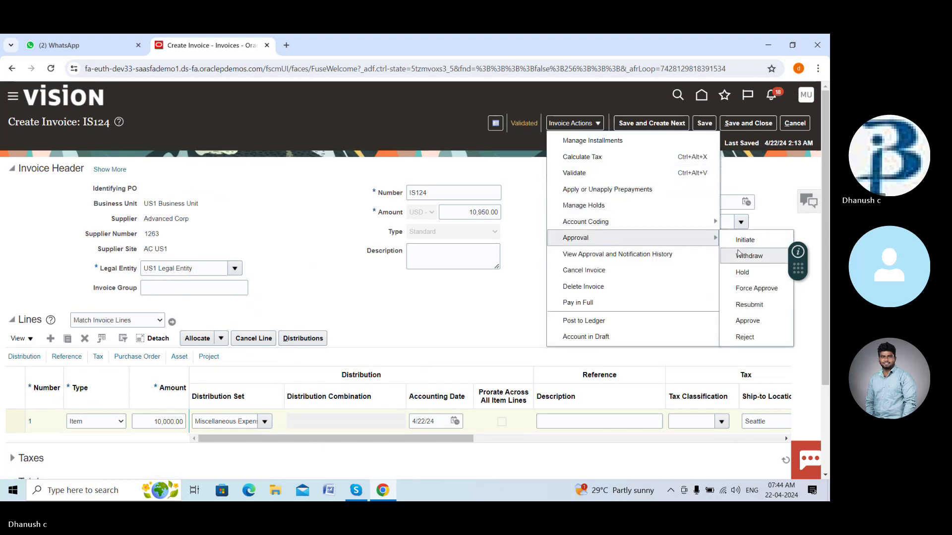
pyautogui.click(743, 288)
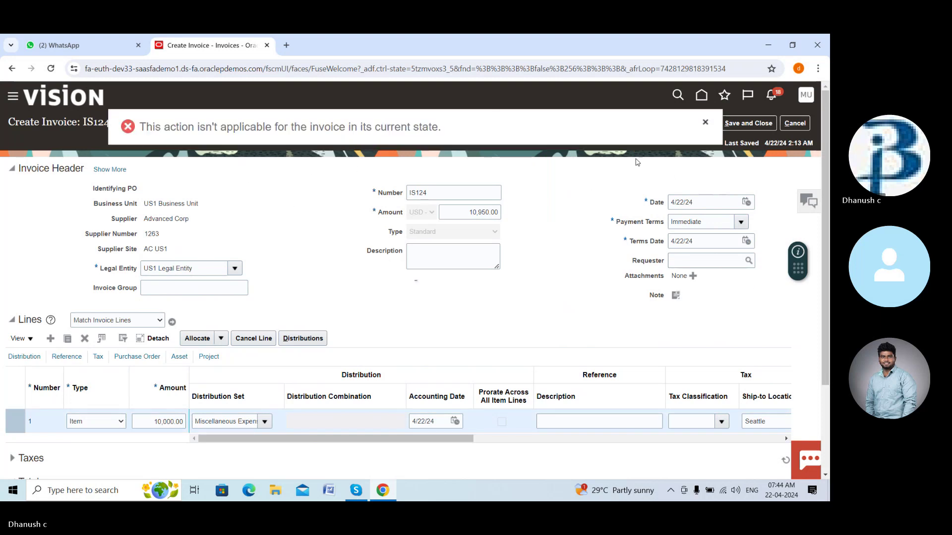
pyautogui.scroll(-3, 557, 277)
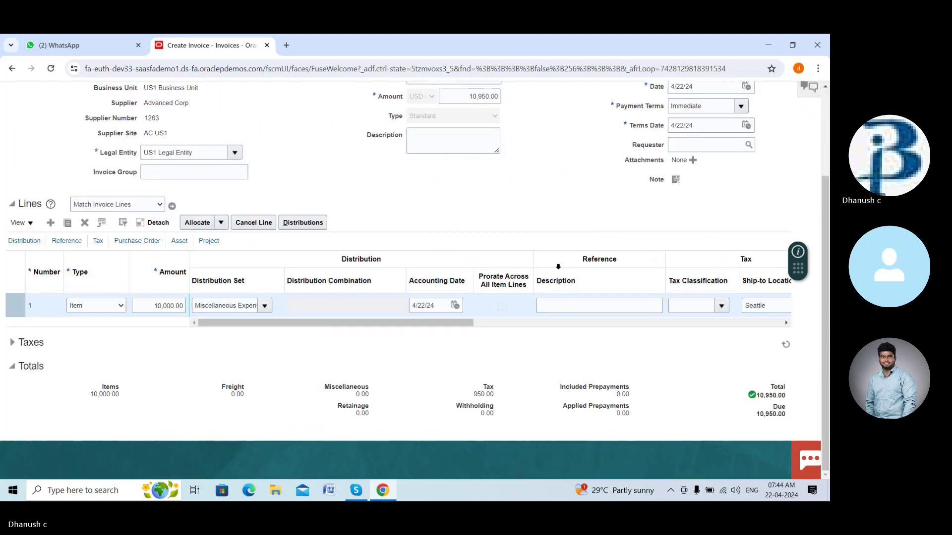
# Review the invoice header, the totals and the distribution columns of invoice line 1.
pyautogui.scroll(3, 564, 263)
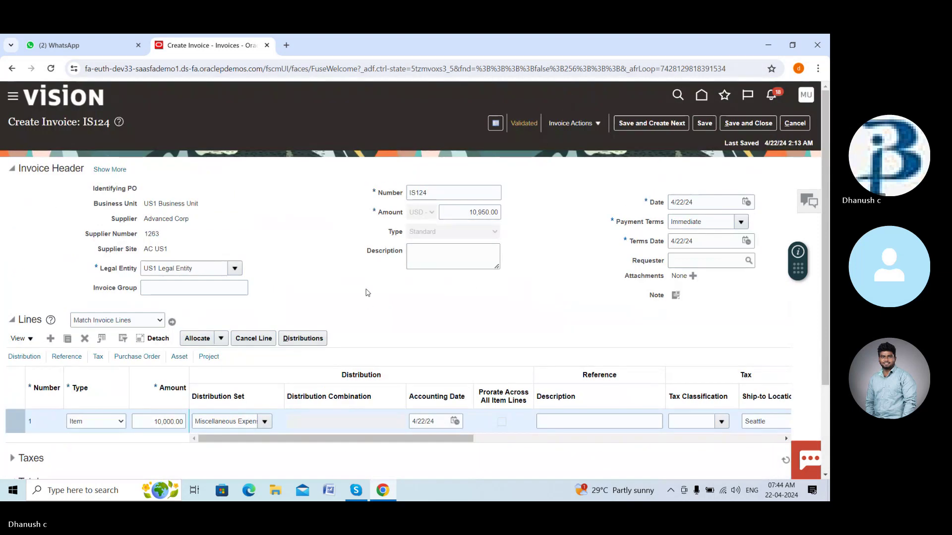
pyautogui.scroll(-3, 367, 293)
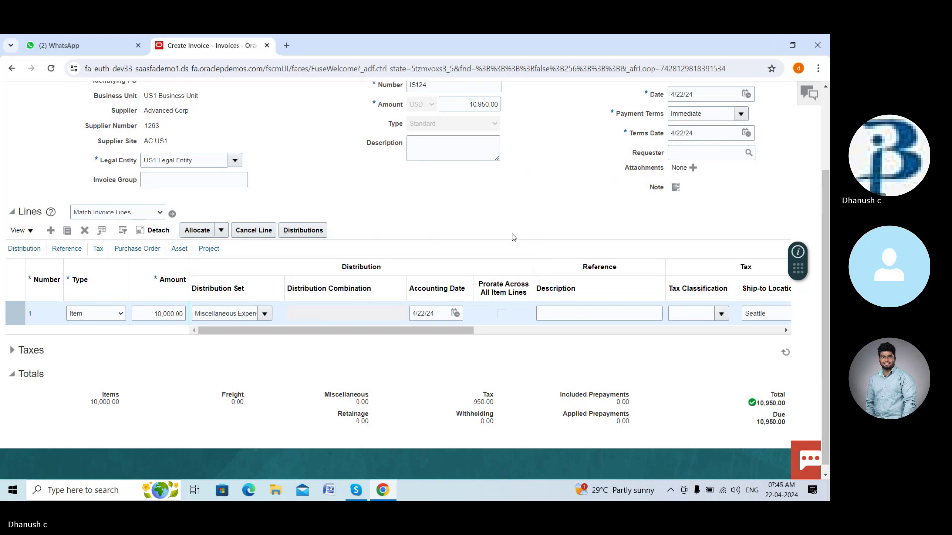
pyautogui.scroll(3, 513, 237)
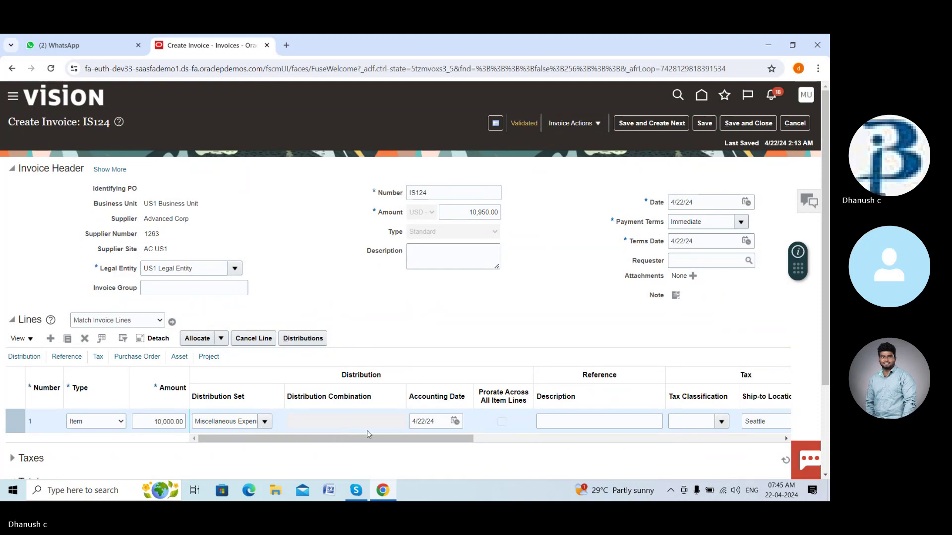
pyautogui.moveTo(442, 439)
pyautogui.mouseDown()
pyautogui.moveTo(759, 443)
pyautogui.moveTo(442, 443)
pyautogui.mouseUp()
pyautogui.moveTo(404, 440); pyautogui.dragTo(440, 456)
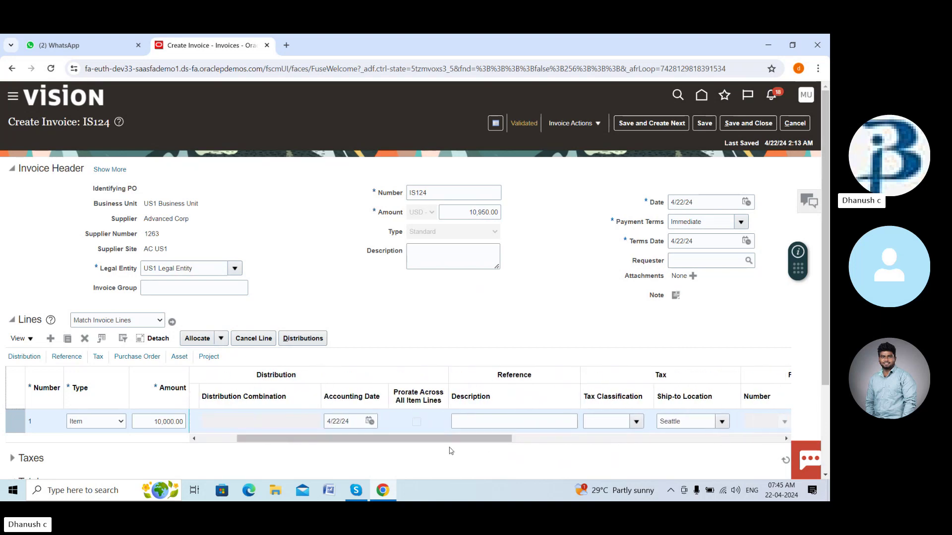
pyautogui.click(378, 447)
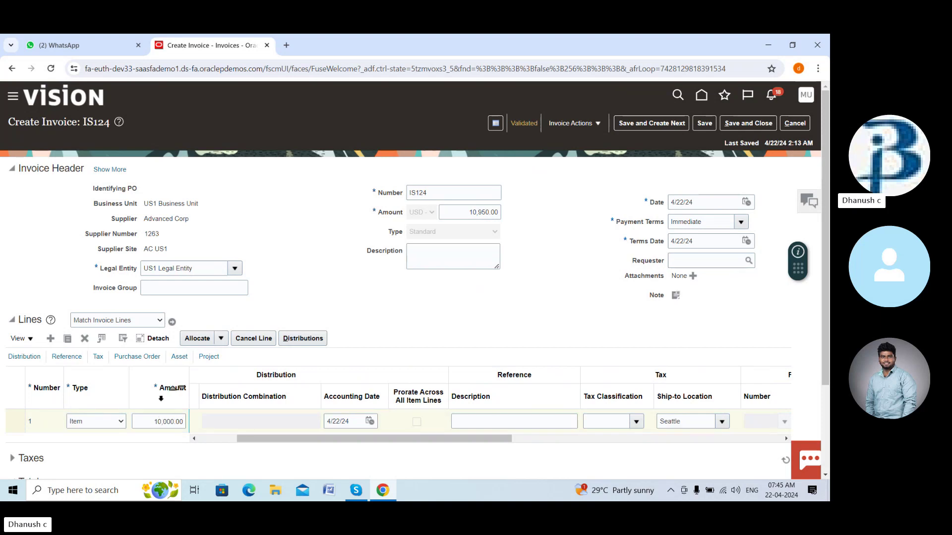
pyautogui.moveTo(307, 439); pyautogui.dragTo(251, 438)
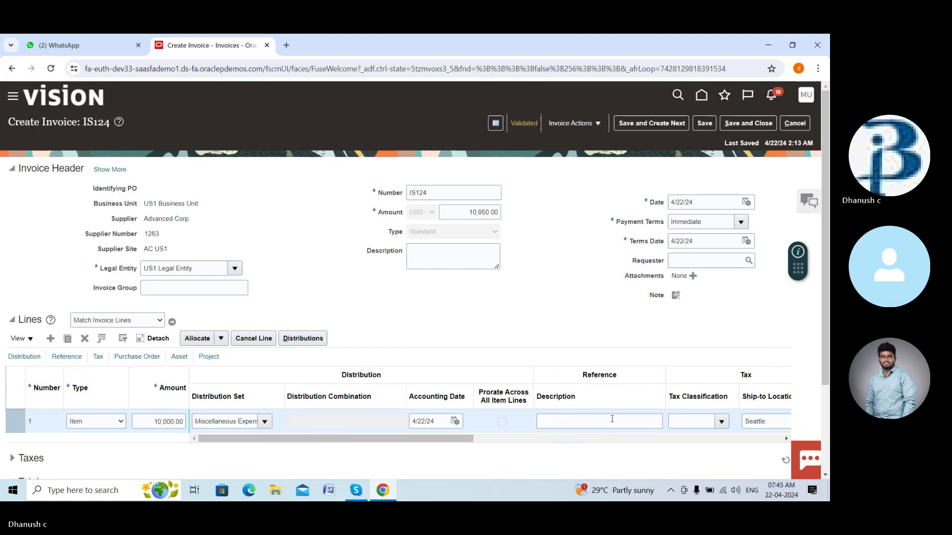
# Look through the tax classification choices for invoice line 1 without selecting one.
pyautogui.moveTo(401, 443); pyautogui.dragTo(470, 442)
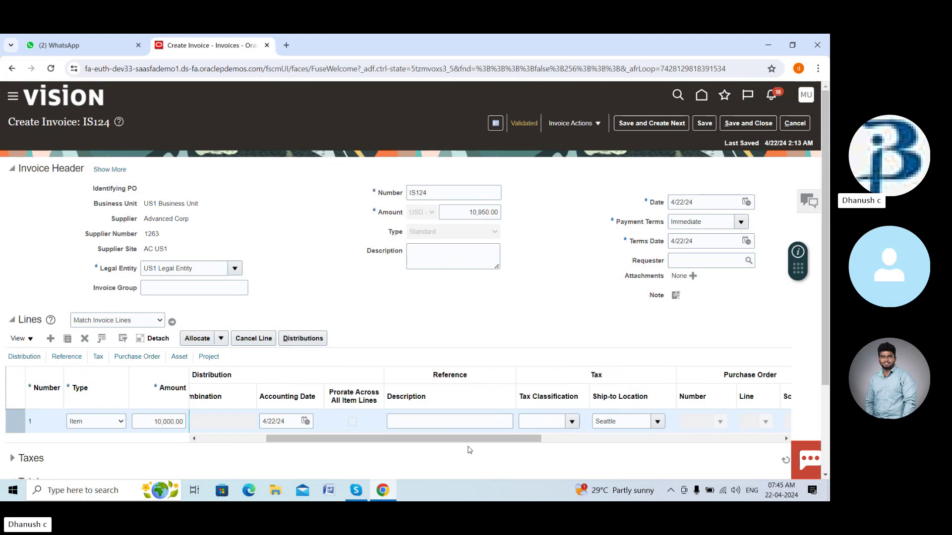
pyautogui.click(569, 422)
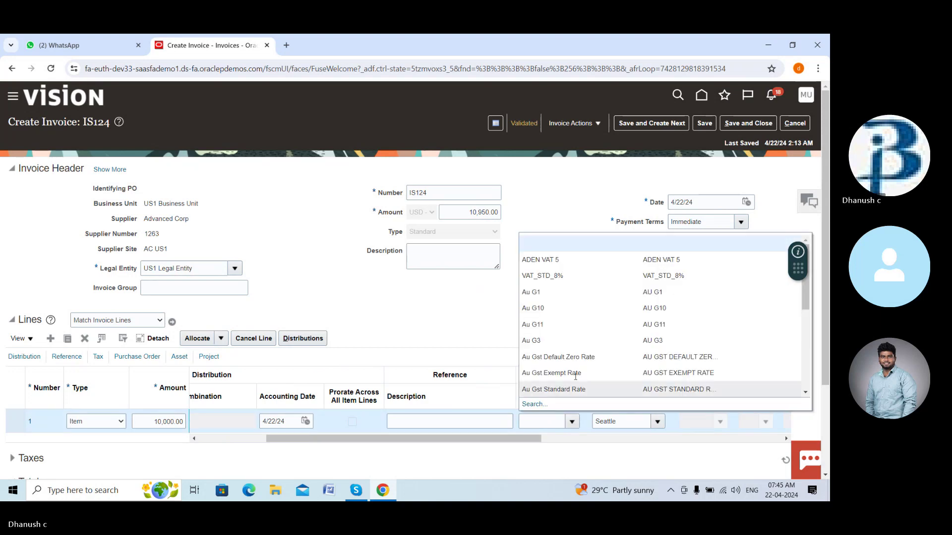
pyautogui.scroll(-2, 569, 385)
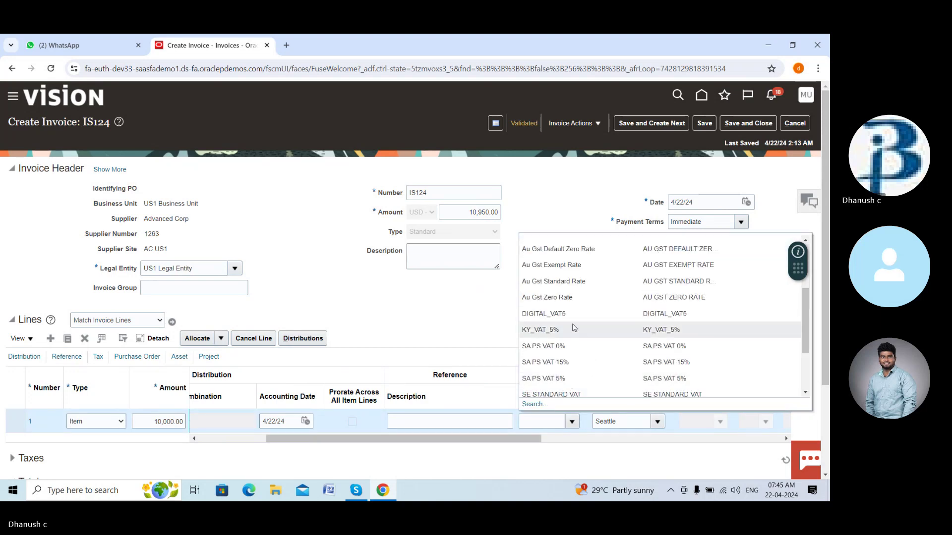
pyautogui.scroll(2, 575, 327)
pyautogui.click(644, 424)
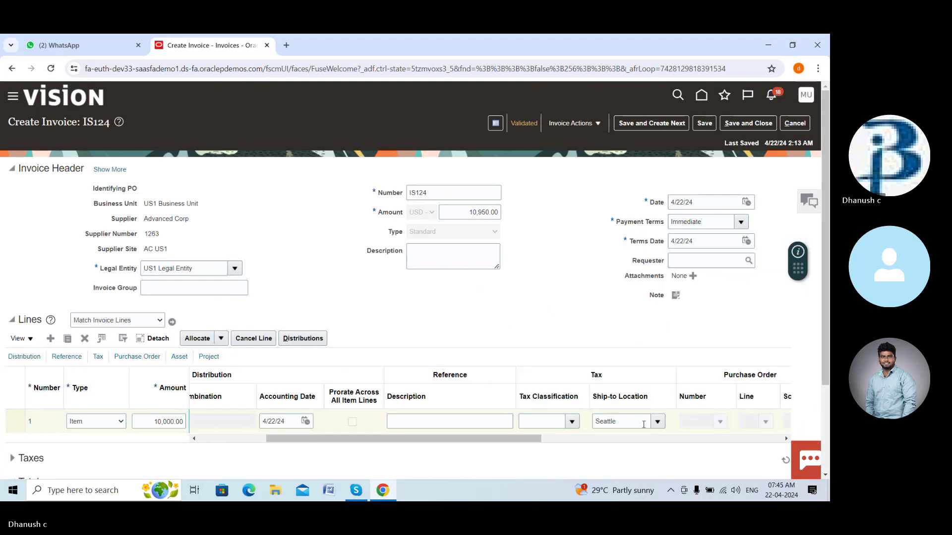
pyautogui.moveTo(502, 438); pyautogui.dragTo(434, 438)
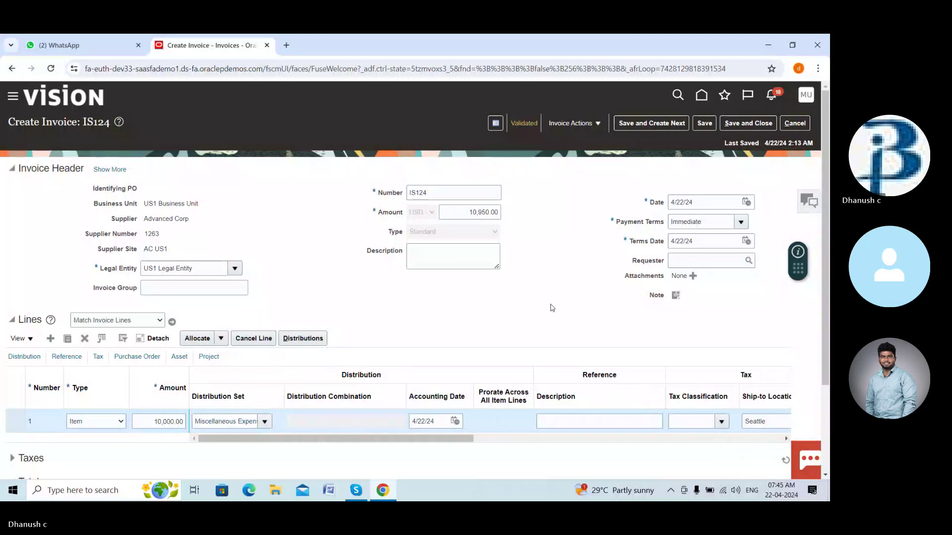
# View the approval options among the invoice actions without choosing any.
pyautogui.click(574, 123)
pyautogui.moveTo(652, 239)
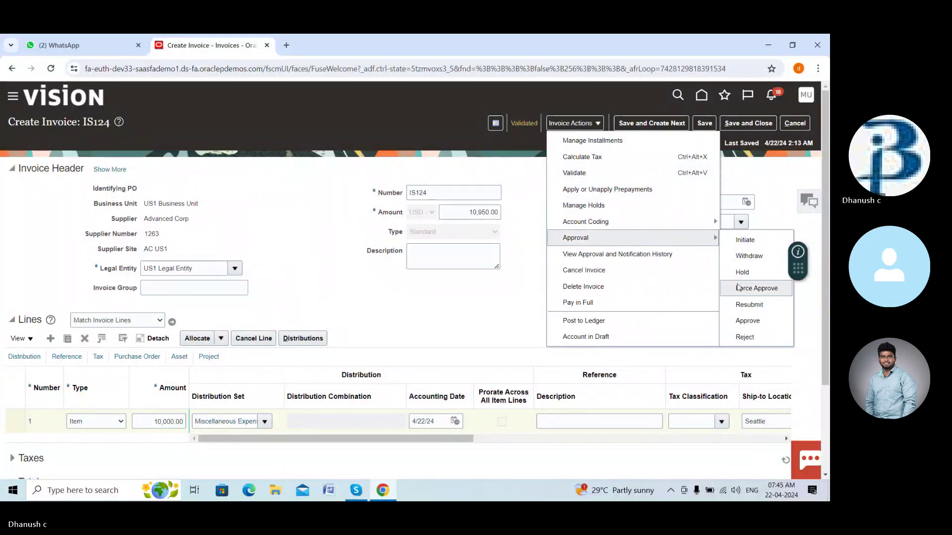
pyautogui.click(485, 288)
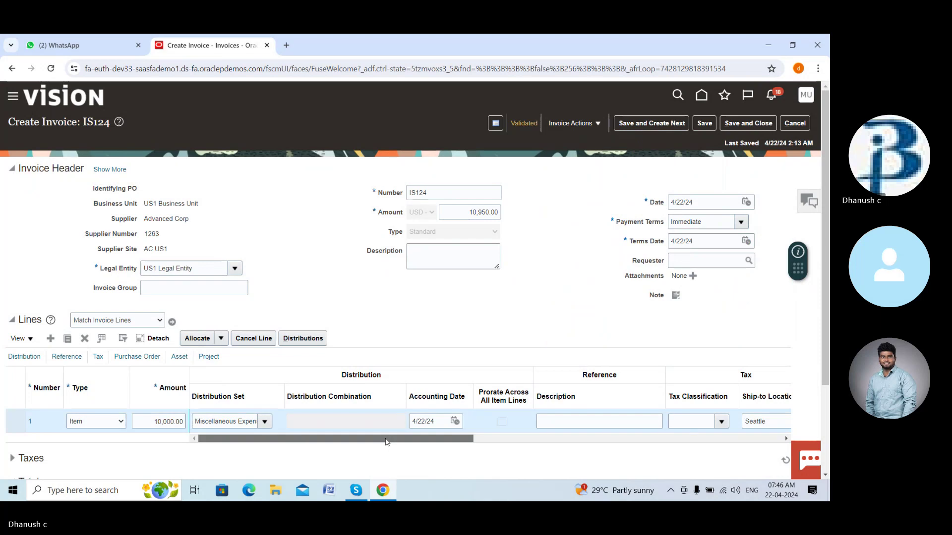
# Examine line 1's distribution set, distribution combination, accounting date and prorate columns.
pyautogui.moveTo(386, 442); pyautogui.dragTo(429, 442)
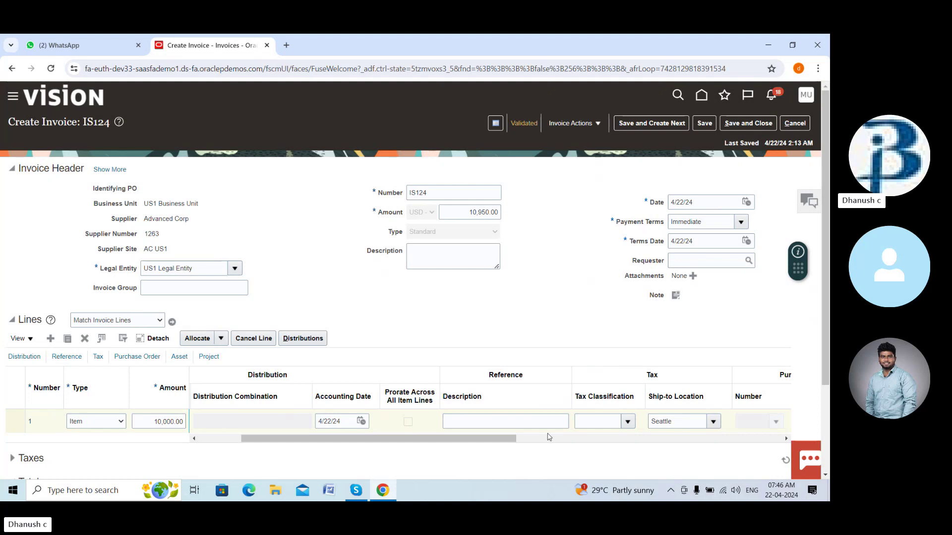
pyautogui.moveTo(439, 445); pyautogui.dragTo(335, 456)
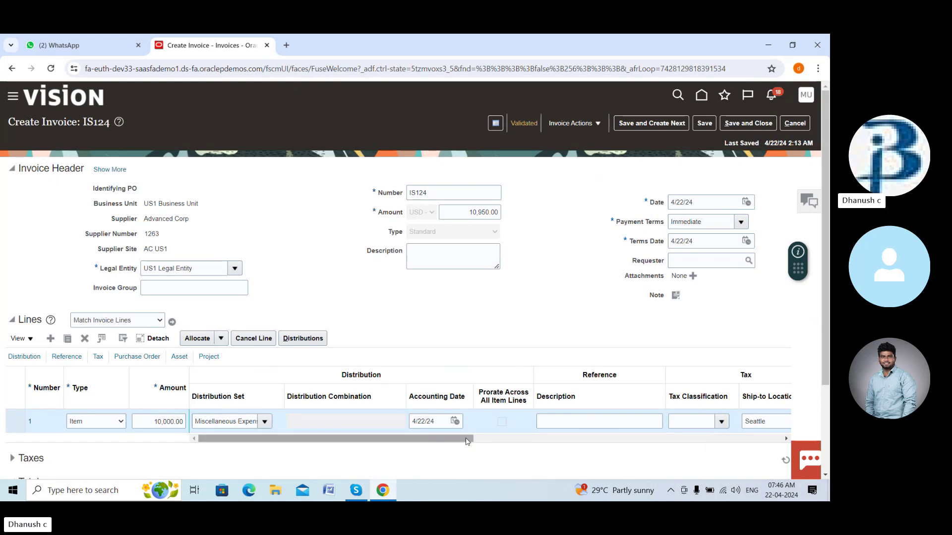
pyautogui.moveTo(465, 444); pyautogui.dragTo(506, 445)
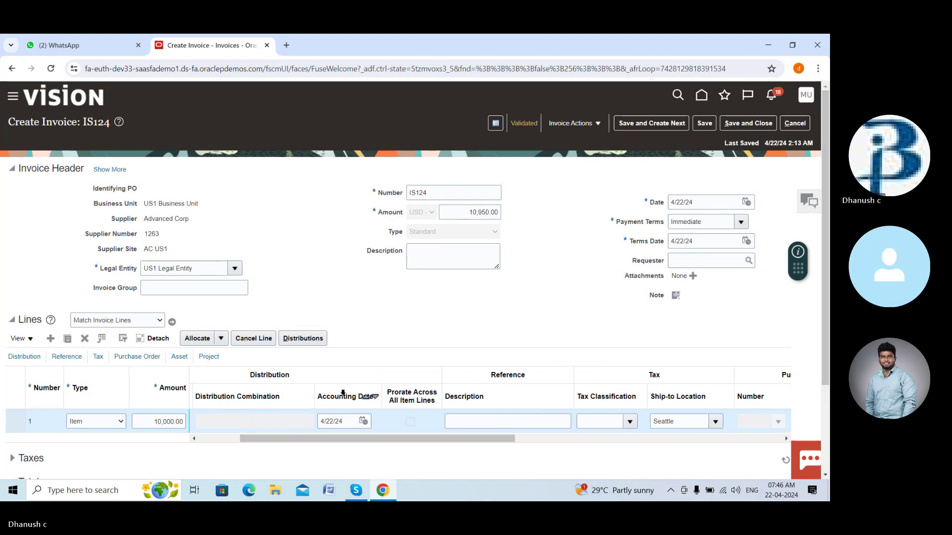
pyautogui.moveTo(278, 440); pyautogui.dragTo(173, 442)
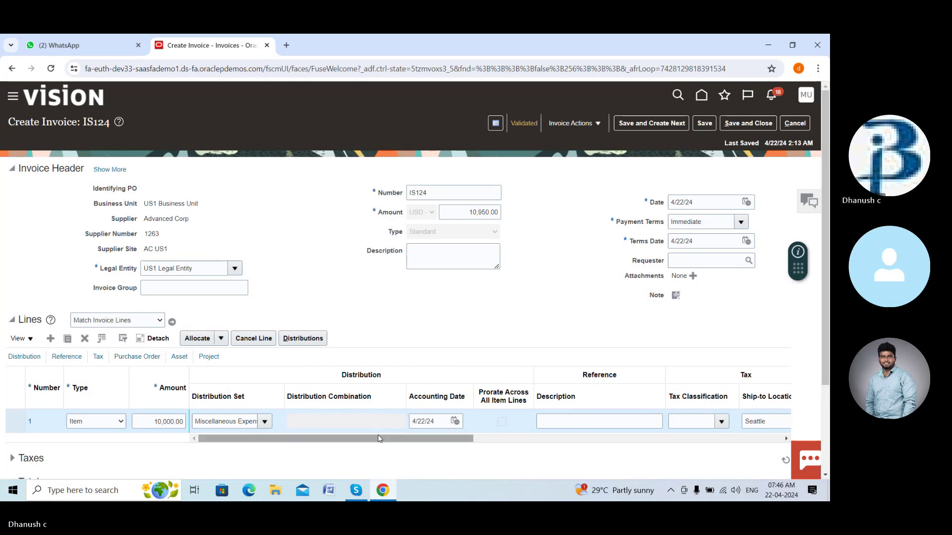
pyautogui.moveTo(370, 439); pyautogui.dragTo(448, 441)
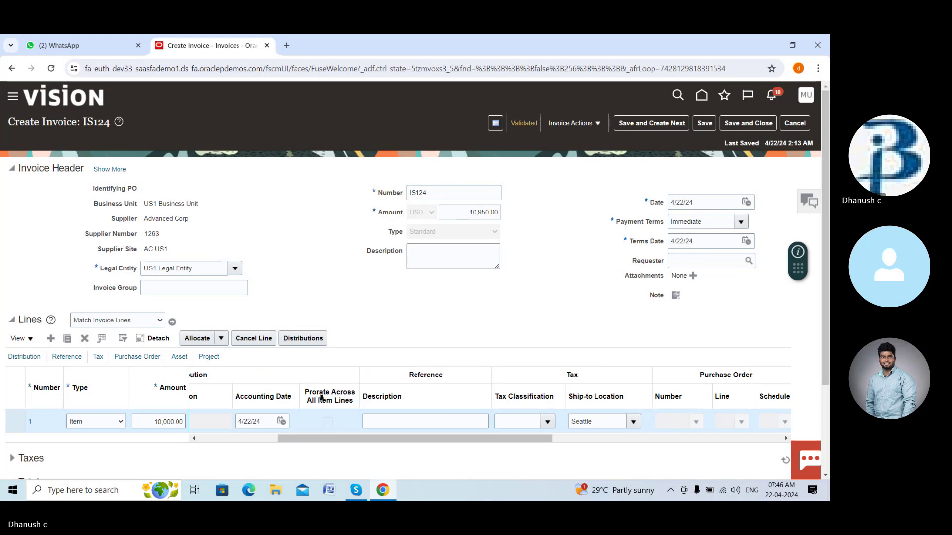
pyautogui.press('Tab')
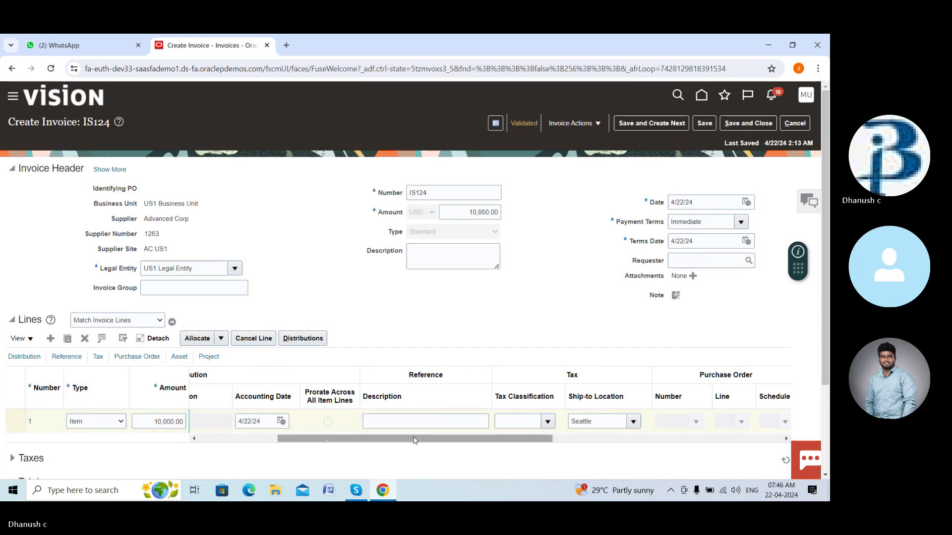
pyautogui.moveTo(415, 441); pyautogui.dragTo(444, 441)
# Inspect line 1's description field and browse its full list of tax classifications, leaving both blank.
pyautogui.click(345, 421)
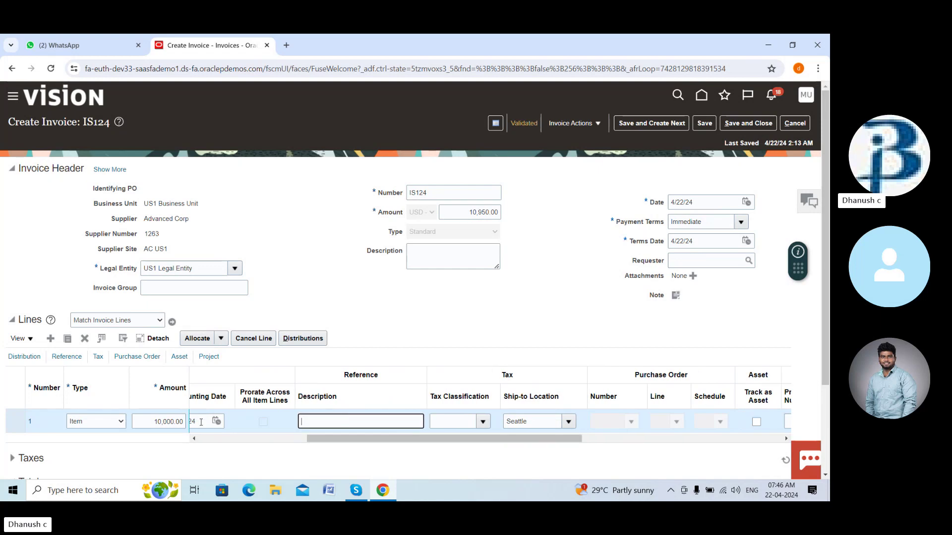
pyautogui.moveTo(340, 440); pyautogui.dragTo(377, 443)
pyautogui.click(405, 421)
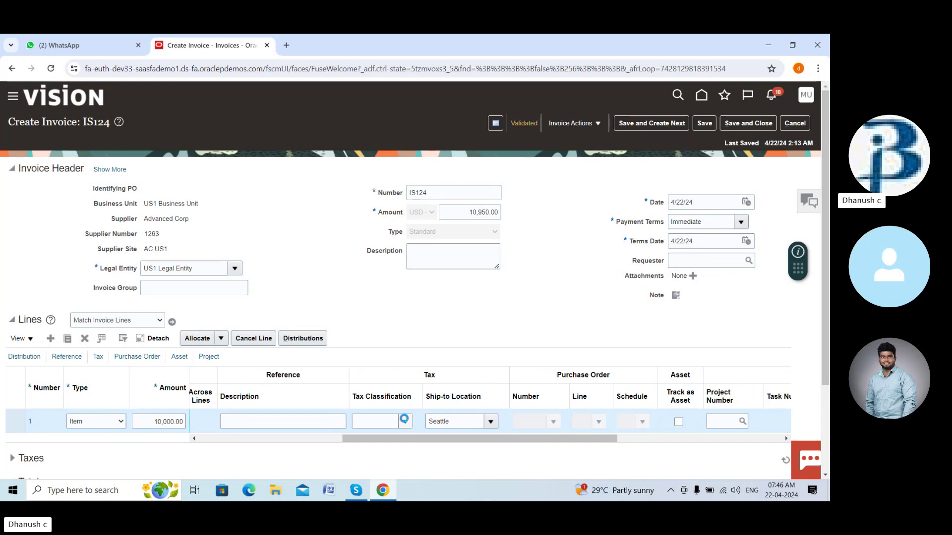
pyautogui.scroll(-5, 403, 350)
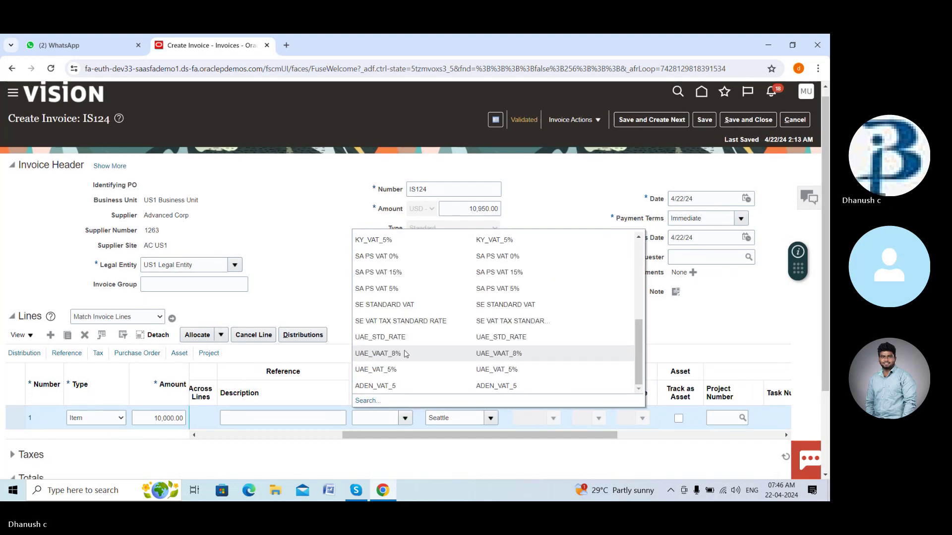
pyautogui.scroll(-1, 403, 350)
pyautogui.scroll(8, 401, 325)
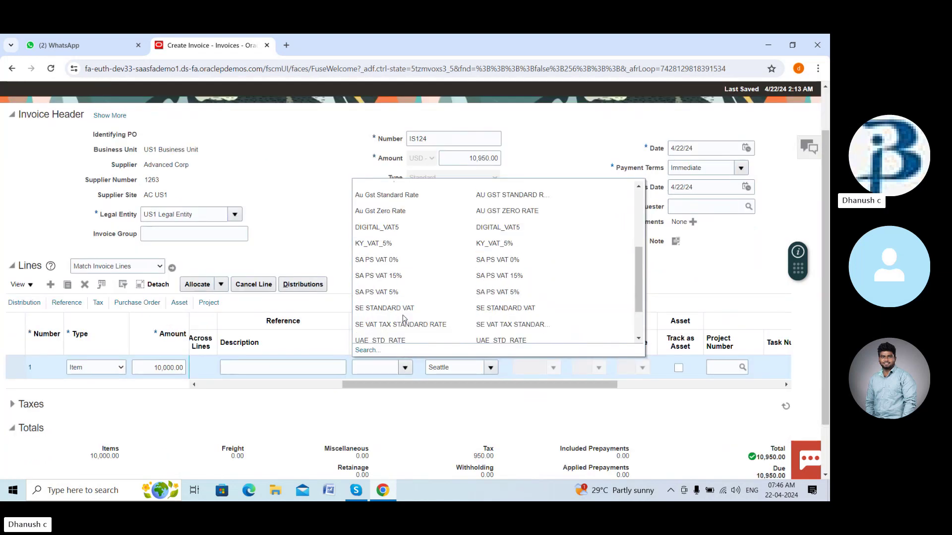
pyautogui.click(404, 436)
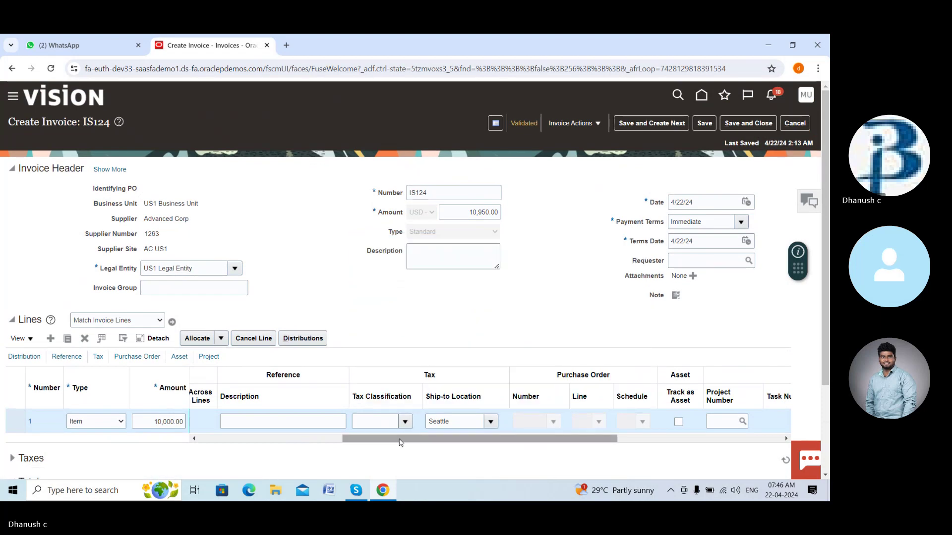
# Browse the ship-to locations available for invoice line 1 without changing the selection.
pyautogui.moveTo(445, 435); pyautogui.dragTo(468, 436)
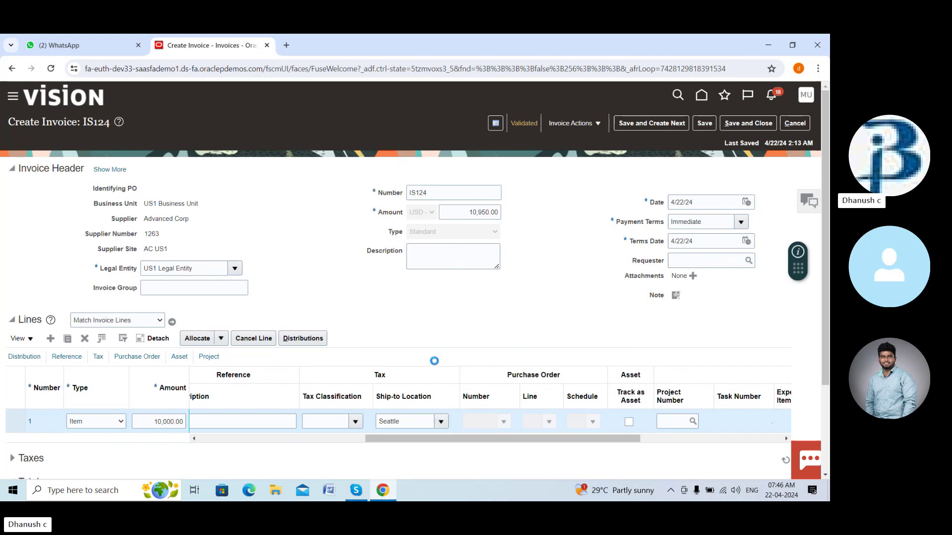
pyautogui.click(441, 422)
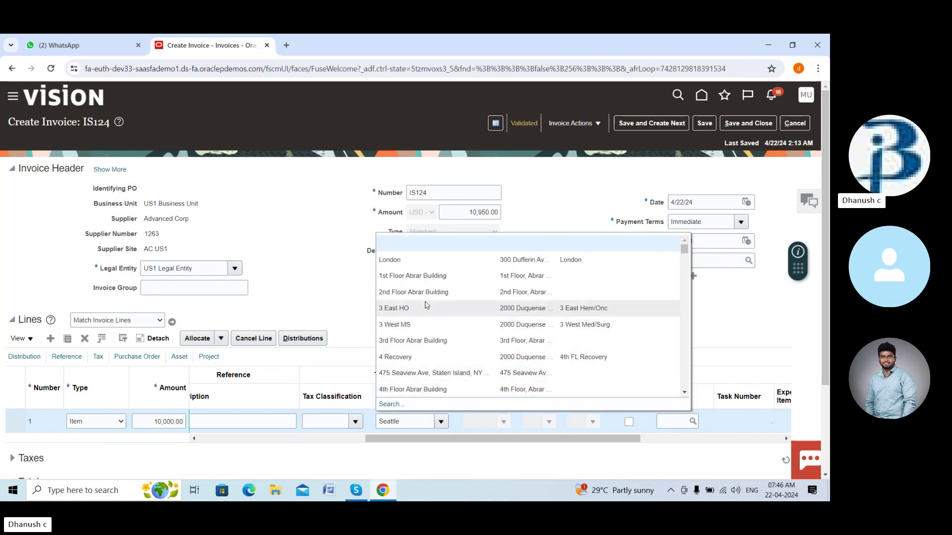
pyautogui.scroll(-3, 425, 305)
pyautogui.click(468, 462)
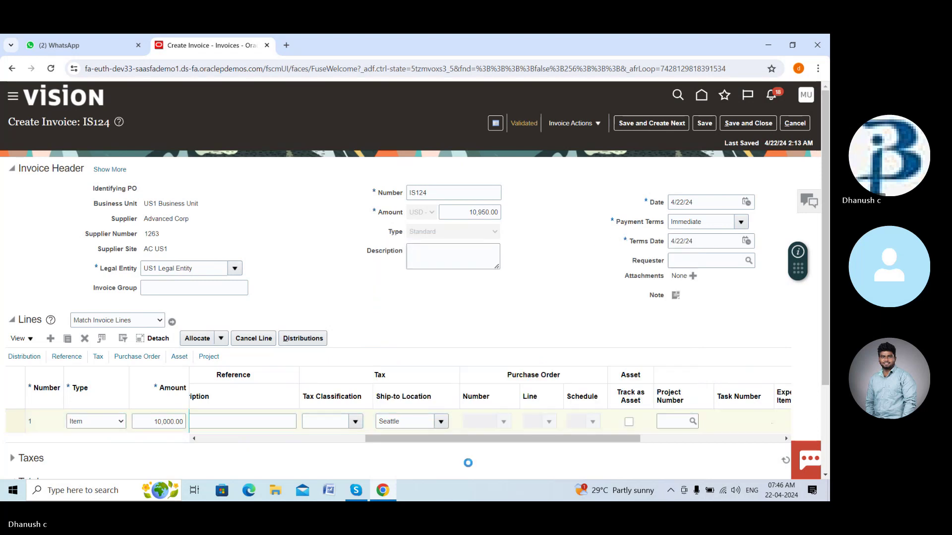
# Search line 1's project numbers for the value 1232, close the search without a selection, and review the remaining project columns.
pyautogui.moveTo(484, 439); pyautogui.dragTo(553, 439)
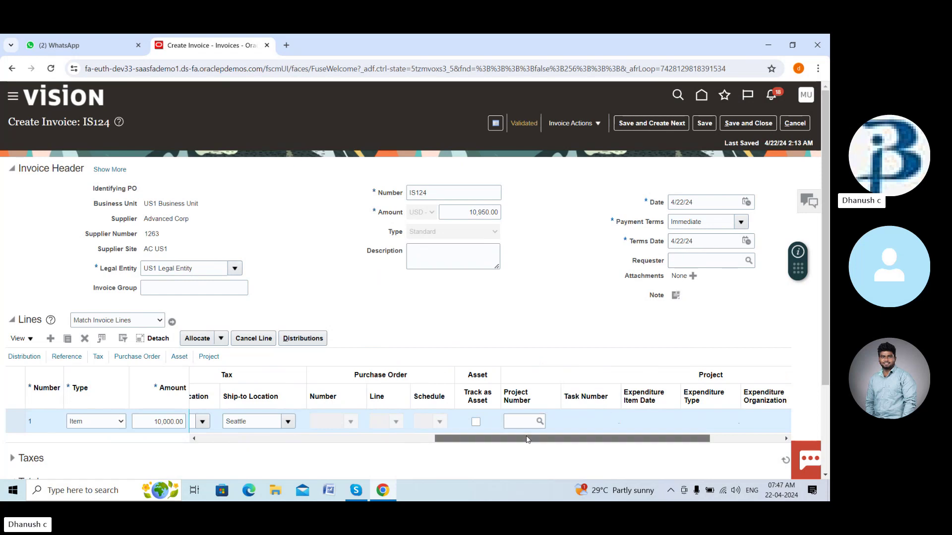
pyautogui.moveTo(527, 440); pyautogui.dragTo(599, 439)
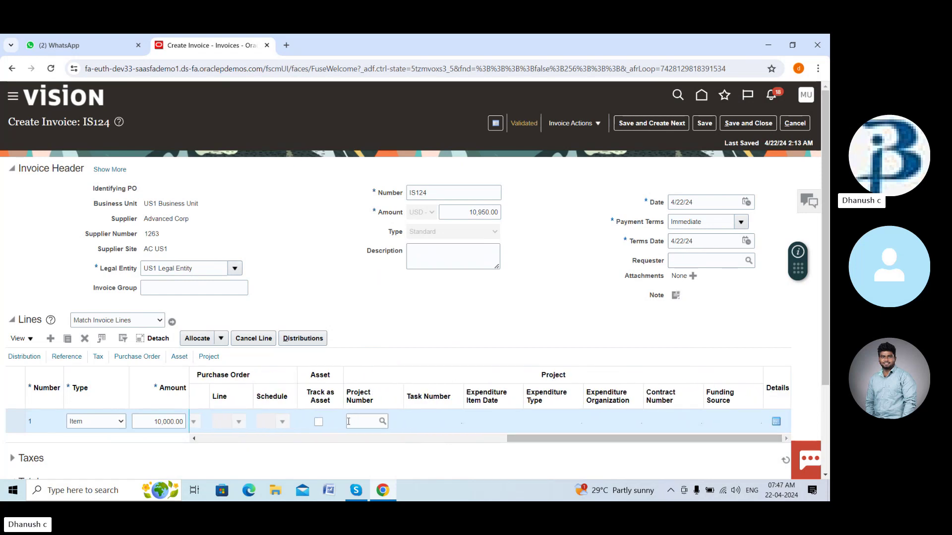
pyautogui.click(381, 422)
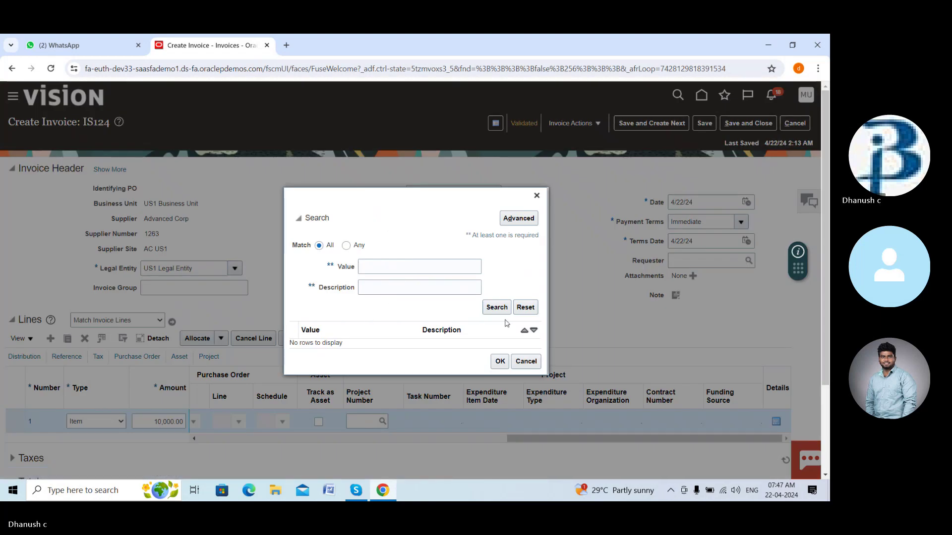
pyautogui.click(494, 308)
pyautogui.click(433, 270)
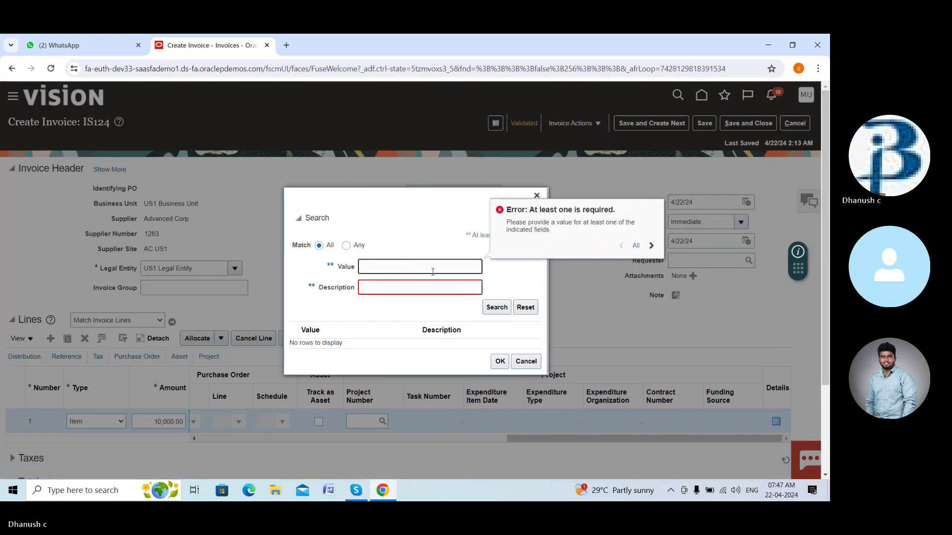
pyautogui.write('1232')
pyautogui.click(497, 308)
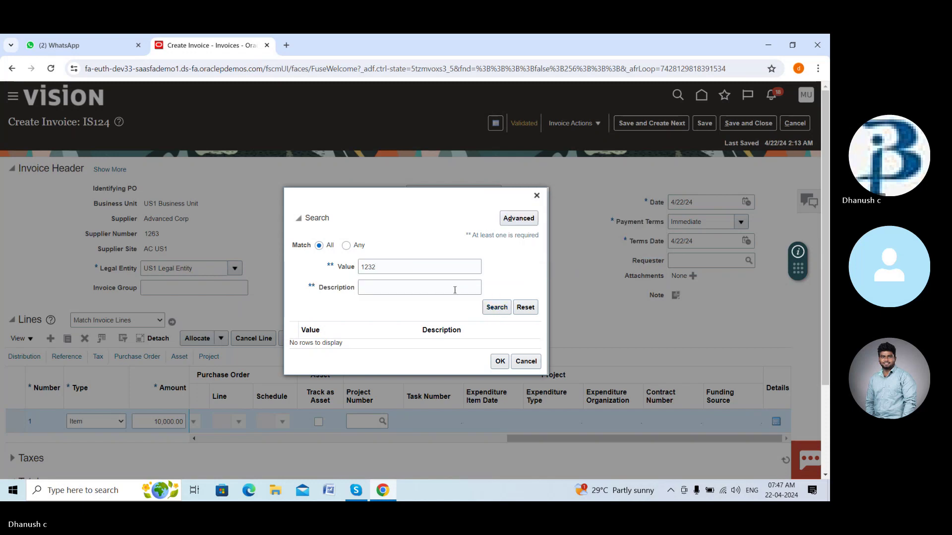
pyautogui.click(537, 195)
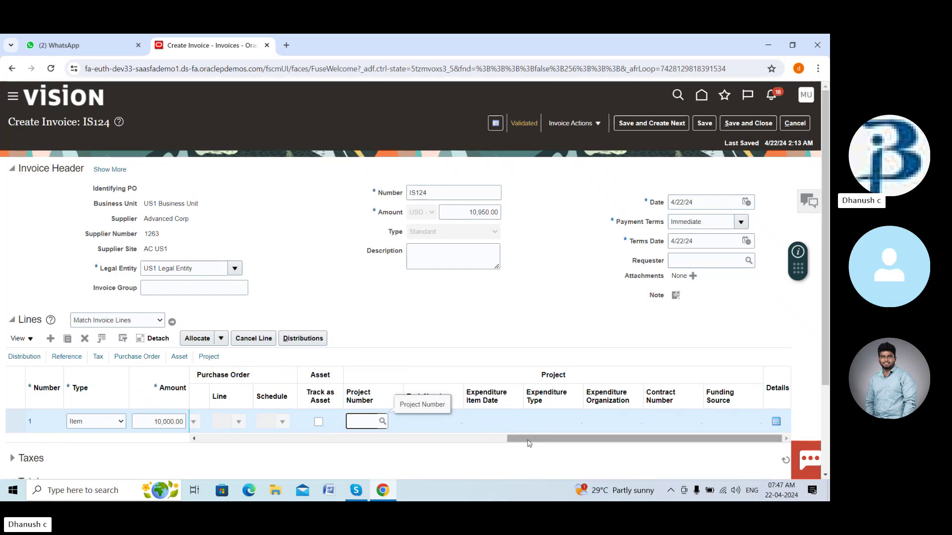
pyautogui.moveTo(530, 443); pyautogui.dragTo(612, 449)
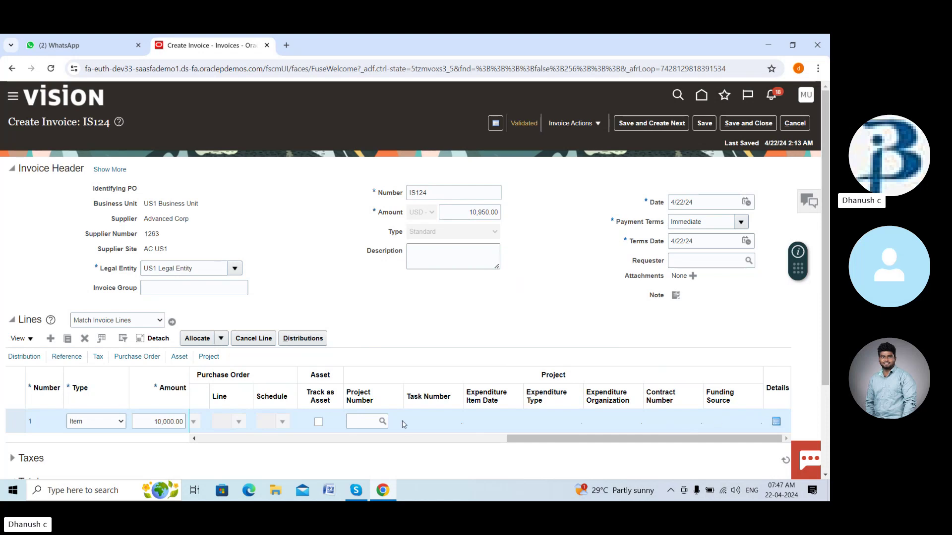
pyautogui.moveTo(537, 451); pyautogui.dragTo(228, 435)
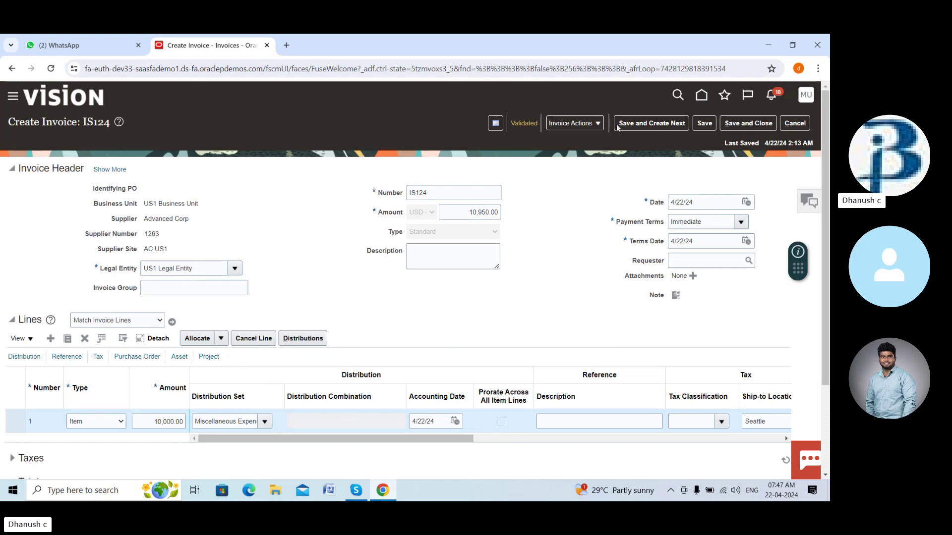
# Try twice to run an approval action on invoice IS124, dismissing the message after each attempt.
pyautogui.click(575, 123)
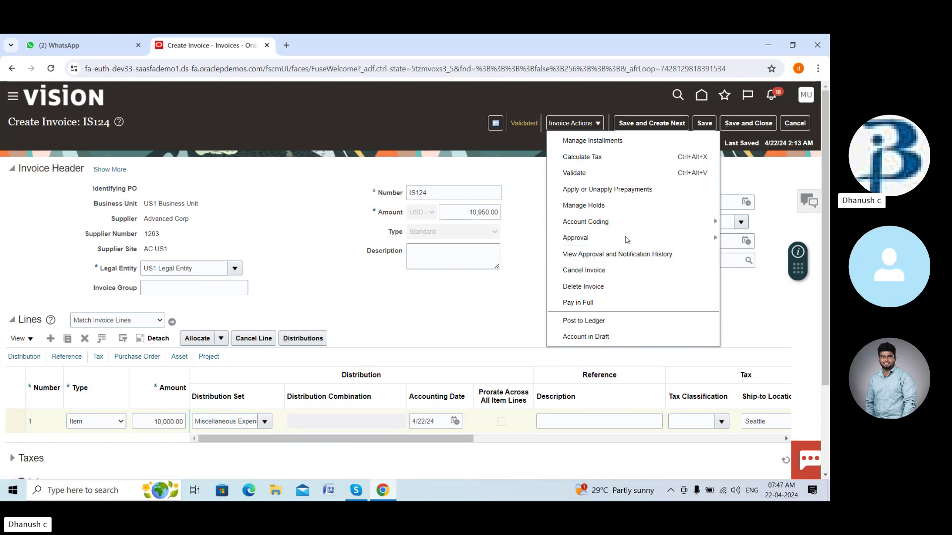
pyautogui.moveTo(705, 243)
pyautogui.click(750, 288)
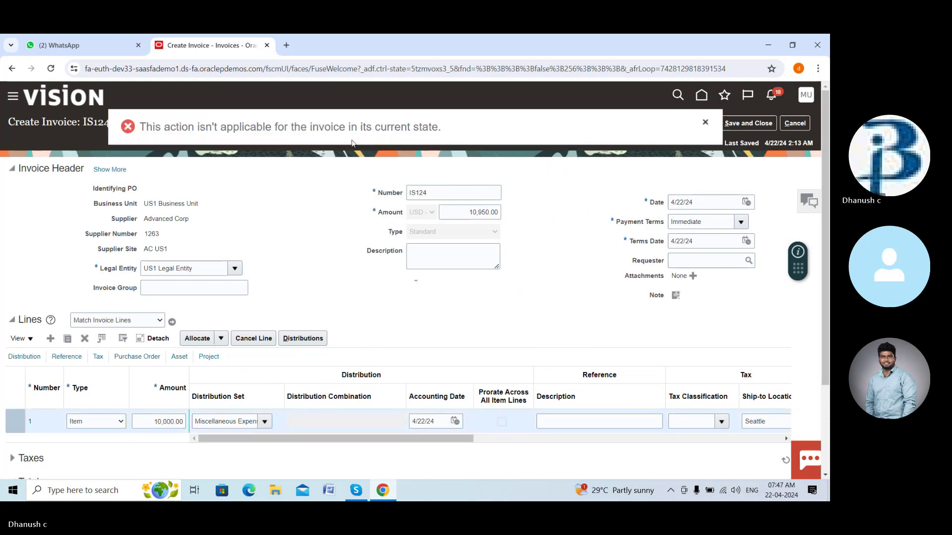
pyautogui.click(705, 122)
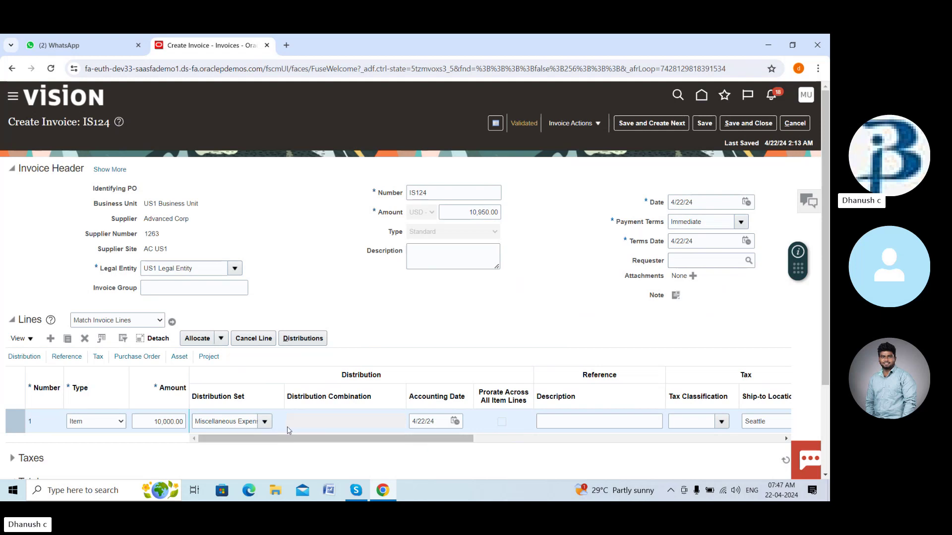
pyautogui.click(572, 123)
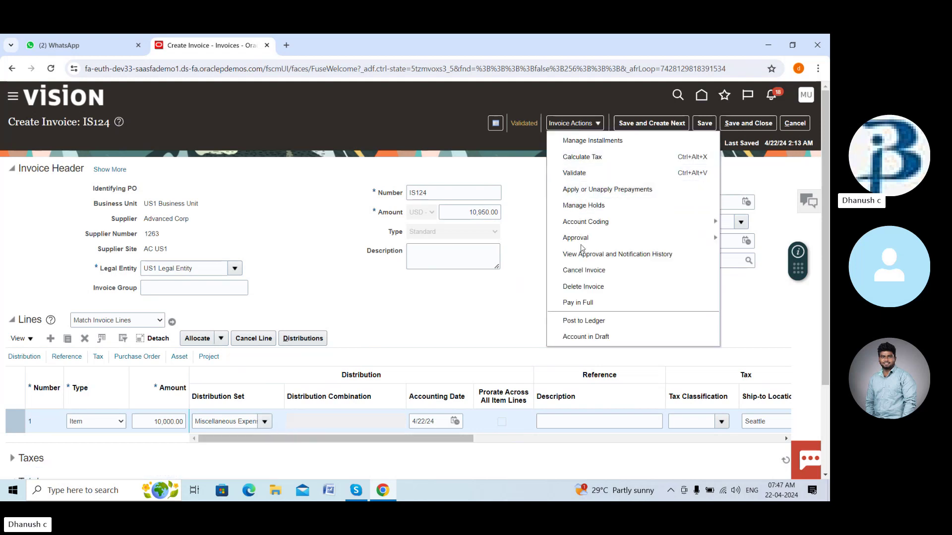
pyautogui.moveTo(585, 239)
pyautogui.click(738, 285)
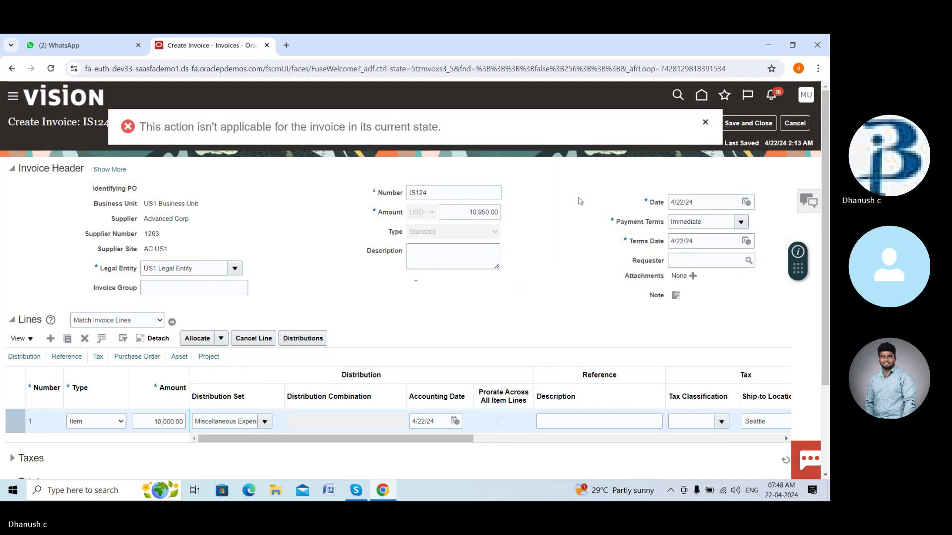
pyautogui.click(706, 123)
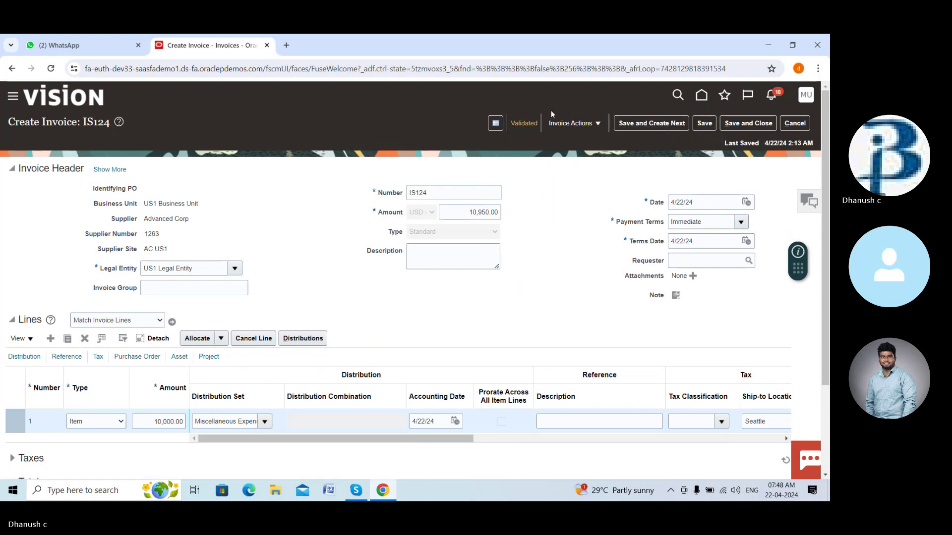
# Review the invoice line and totals, and look through the available invoice actions without choosing one.
pyautogui.scroll(-3, 440, 219)
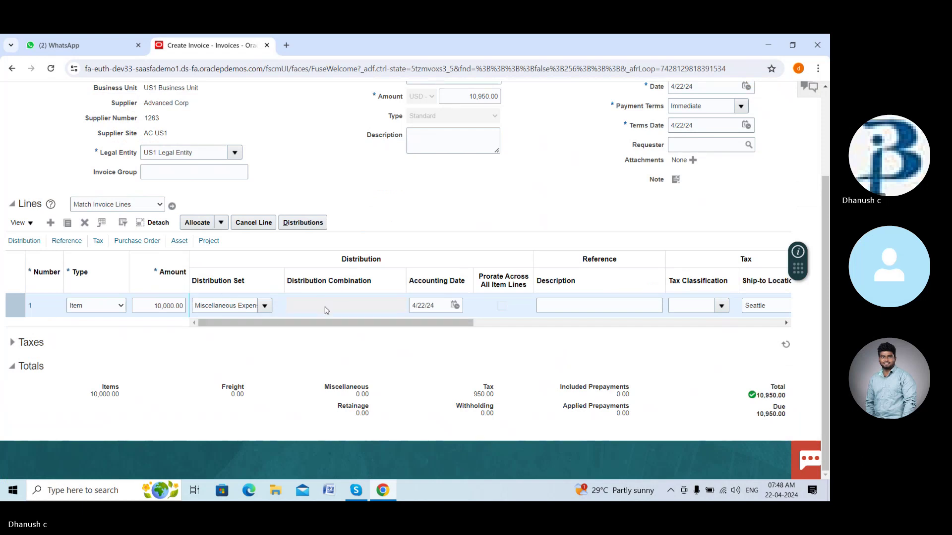
pyautogui.moveTo(327, 322); pyautogui.dragTo(261, 325)
pyautogui.scroll(3, 453, 209)
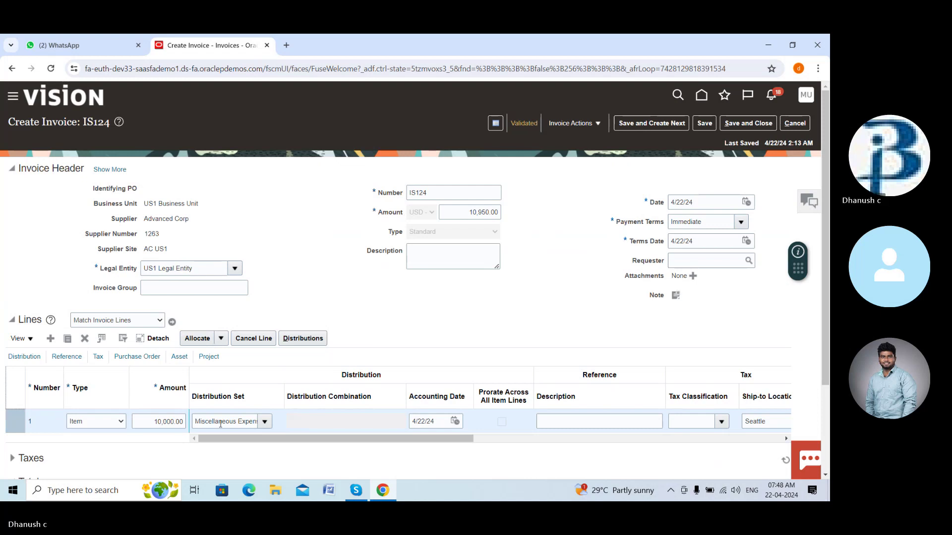
pyautogui.click(571, 123)
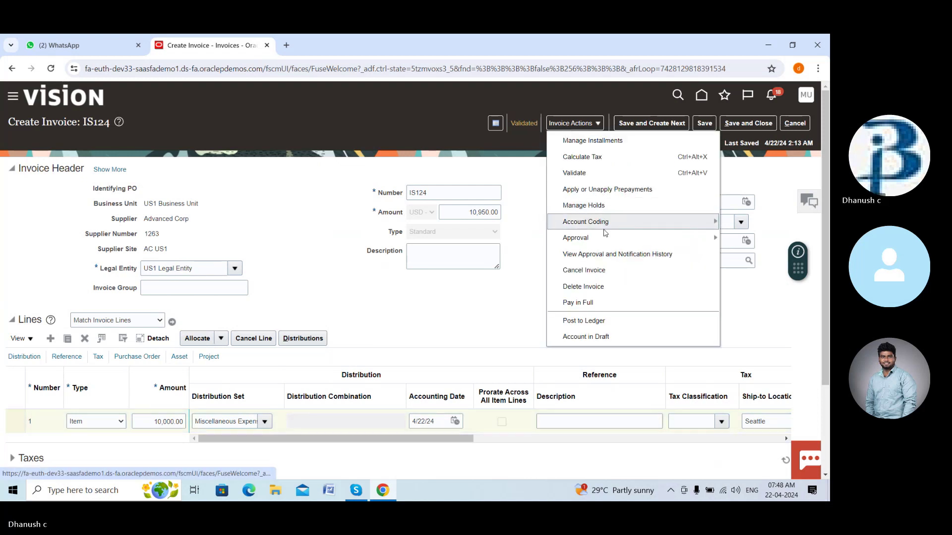
pyautogui.click(516, 308)
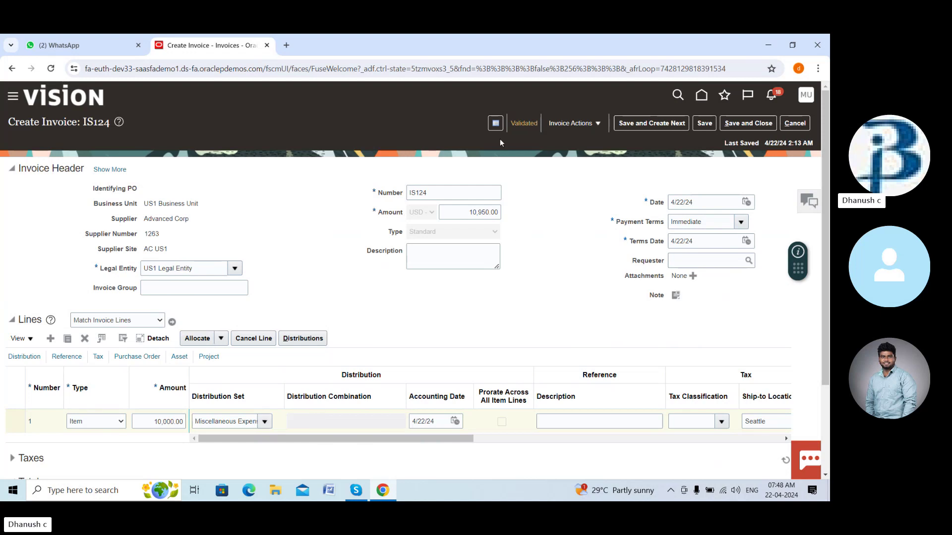
# Try to post invoice IS124 to the ledger, inspect its accounting lines for the US Primary Ledger, and close them.
pyautogui.click(590, 125)
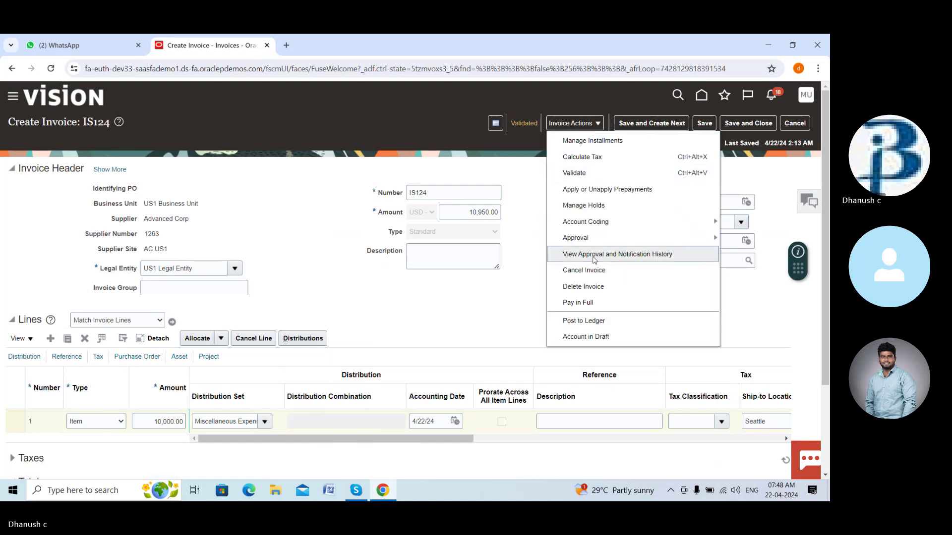
pyautogui.click(586, 326)
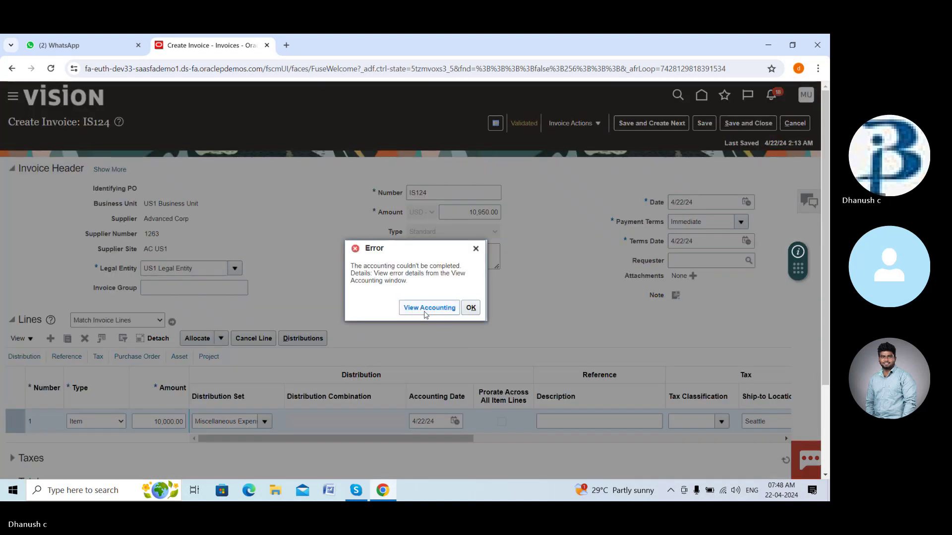
pyautogui.click(429, 308)
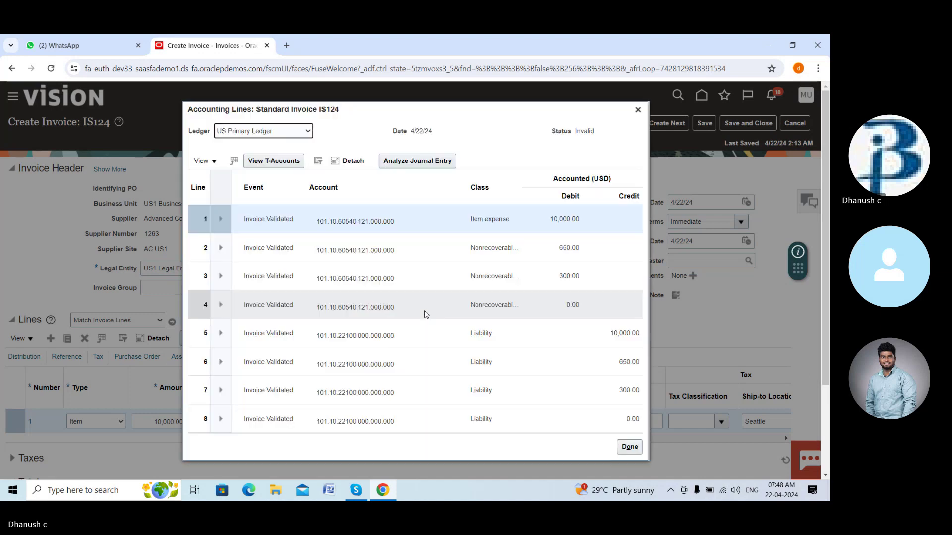
pyautogui.scroll(-2, 436, 314)
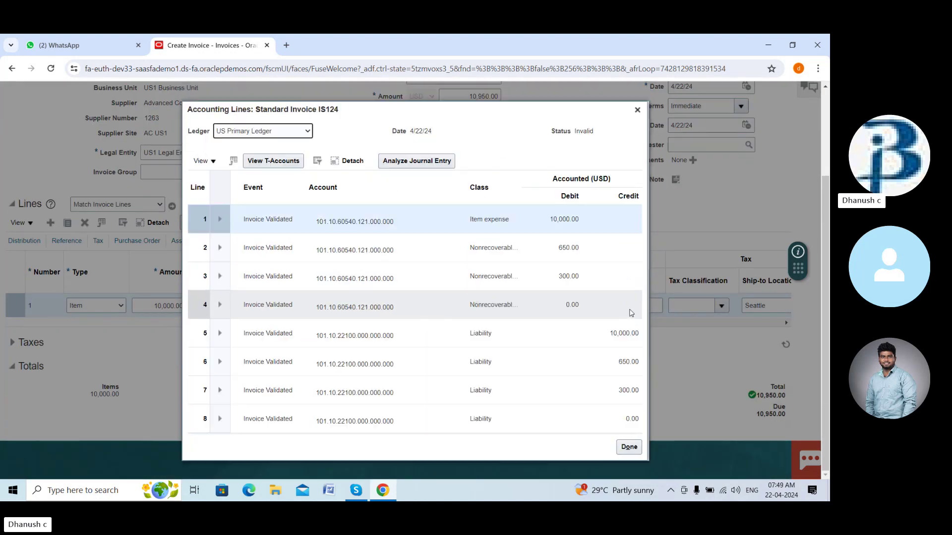
pyautogui.click(628, 446)
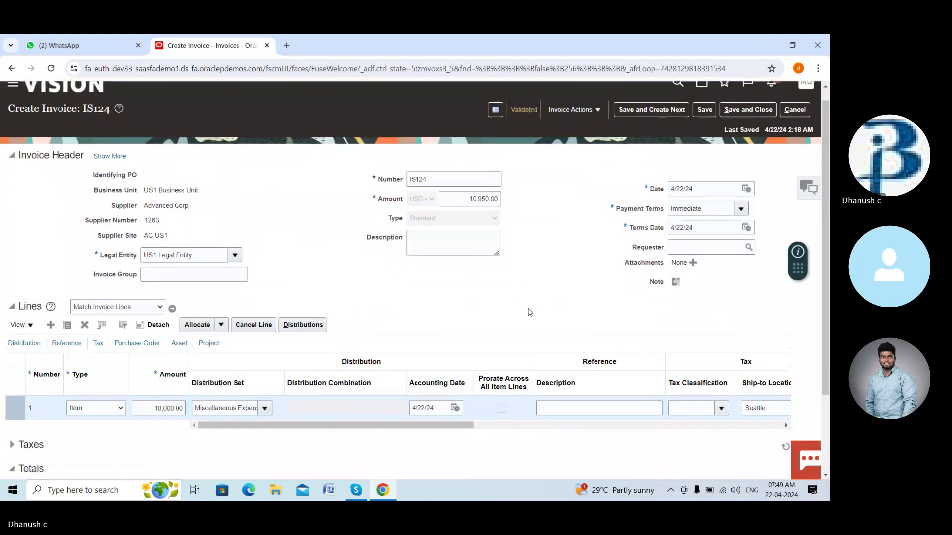
# Examine the invoice header, line 1's distribution columns and the invoice totals.
pyautogui.scroll(-2, 529, 312)
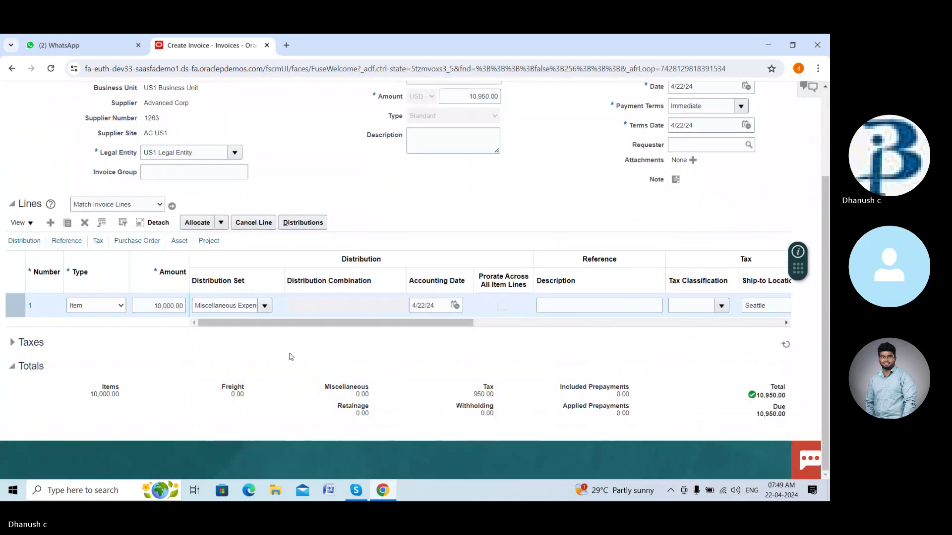
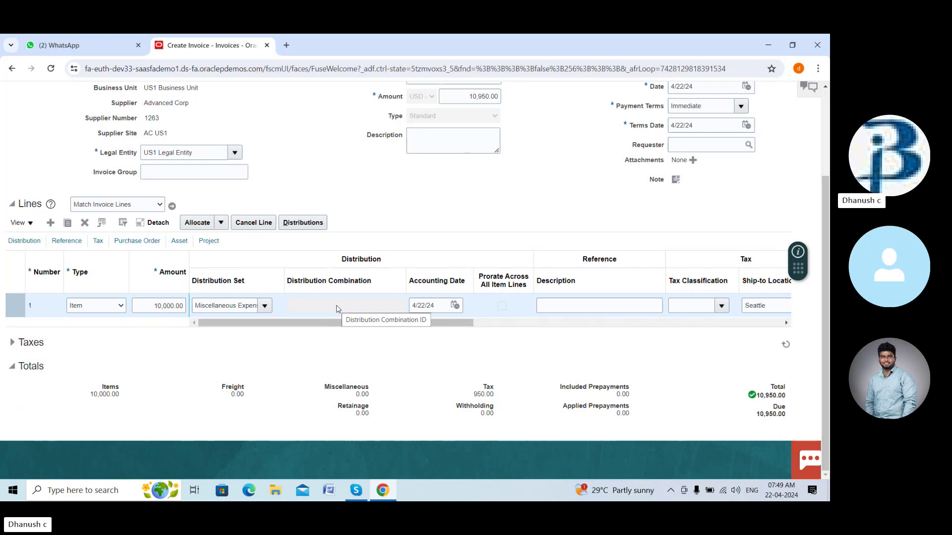
pyautogui.scroll(3, 446, 322)
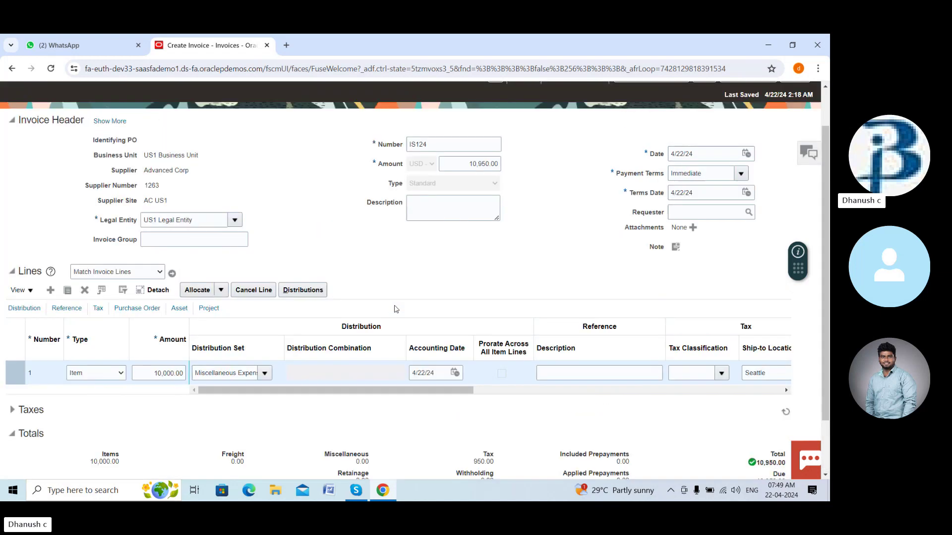
pyautogui.scroll(-3, 499, 338)
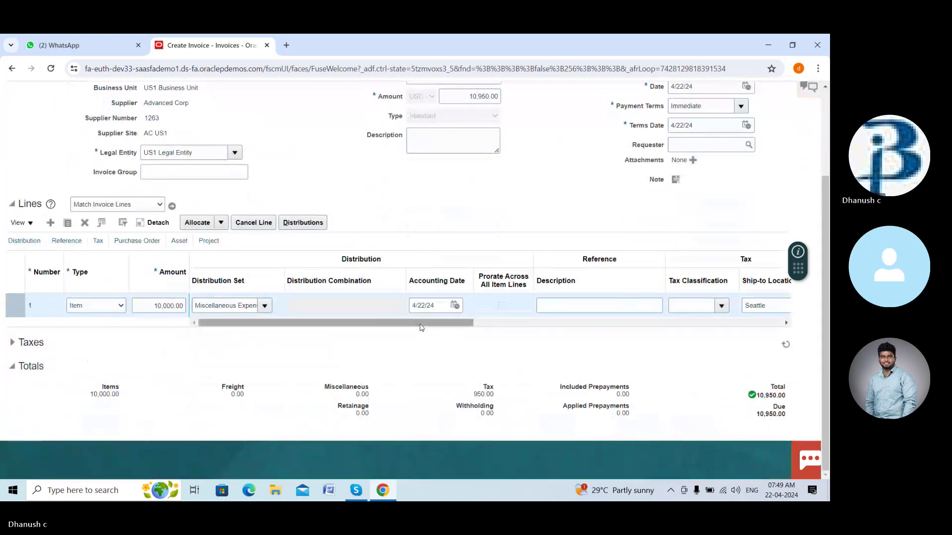
pyautogui.moveTo(429, 323); pyautogui.dragTo(467, 345)
pyautogui.scroll(3, 416, 307)
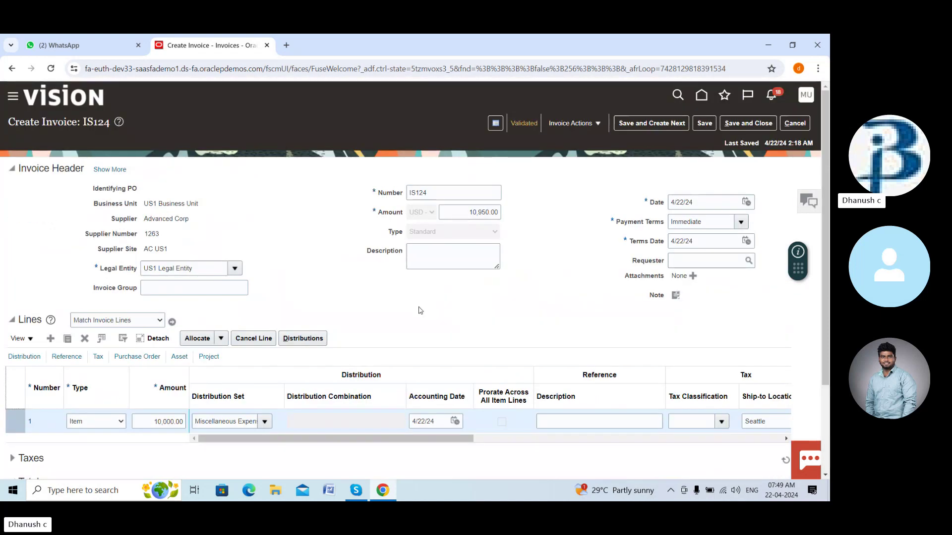
pyautogui.scroll(-3, 387, 362)
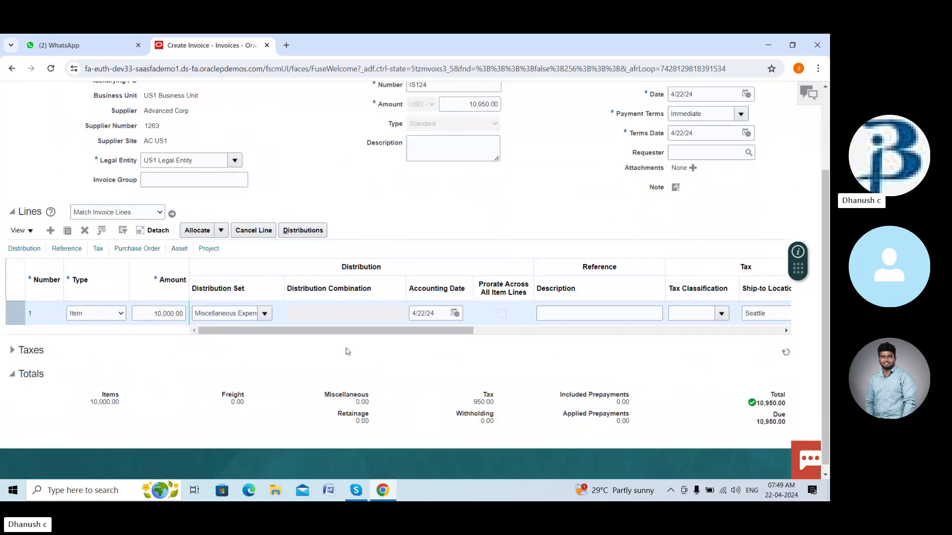
pyautogui.moveTo(381, 330); pyautogui.dragTo(248, 394)
pyautogui.moveTo(298, 331); pyautogui.dragTo(252, 366)
pyautogui.scroll(3, 372, 218)
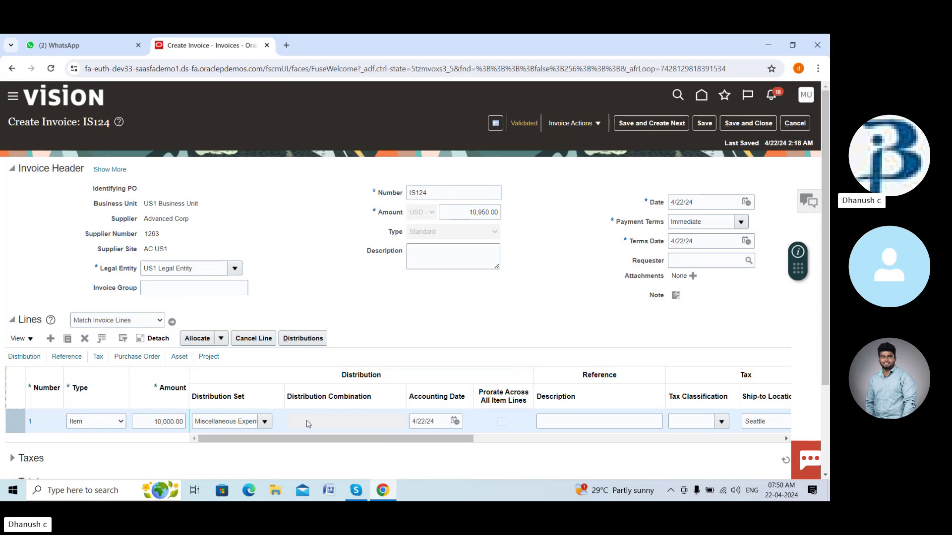
# Browse the distribution sets available for line 1, keeping Miscellaneous Expenses selected.
pyautogui.click(268, 422)
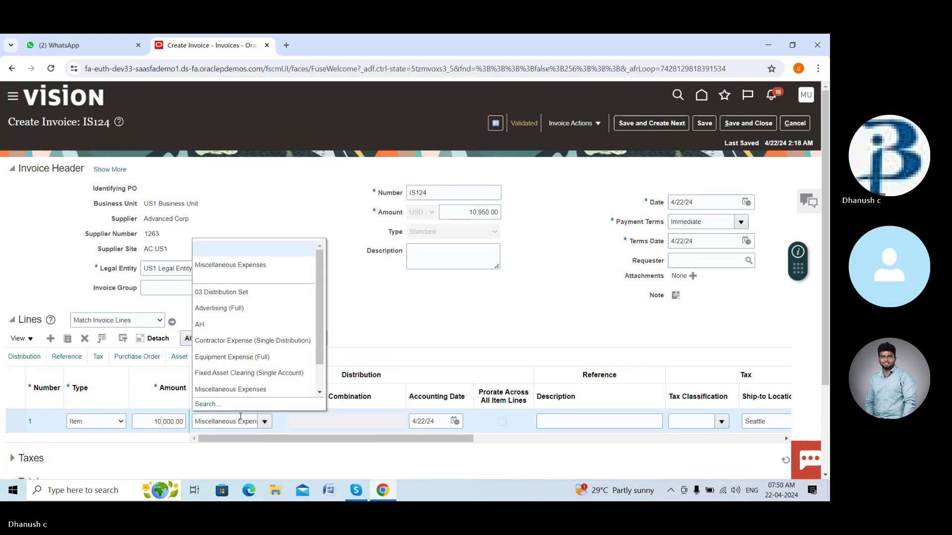
pyautogui.scroll(-3, 272, 272)
pyautogui.scroll(4, 270, 275)
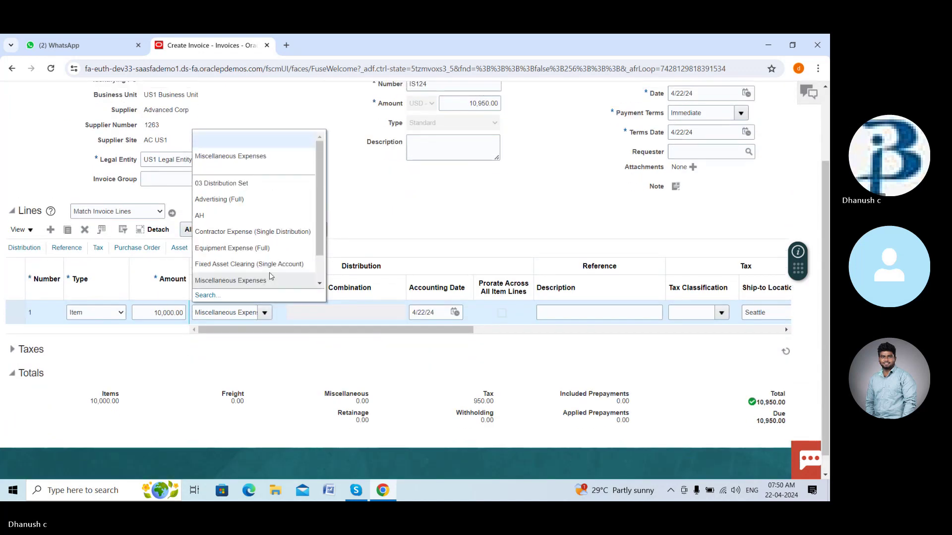
pyautogui.click(377, 336)
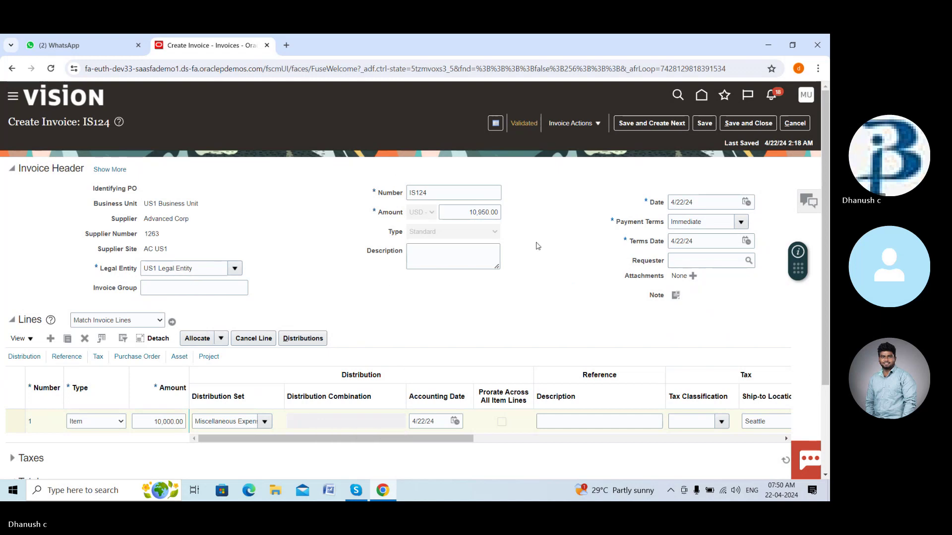
# Try to validate the invoice again, check its statuses and holds in the Invoice Summary, and close the summary.
pyautogui.click(573, 123)
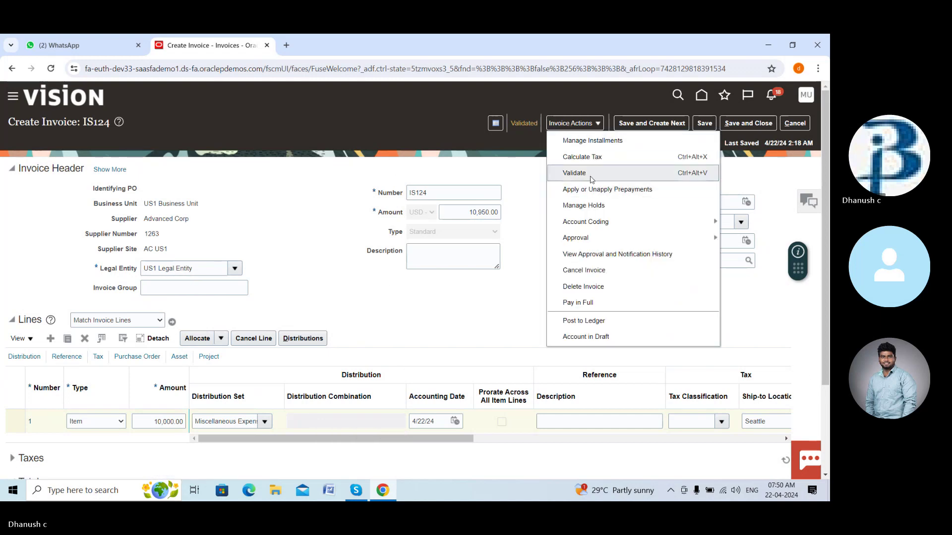
pyautogui.click(591, 179)
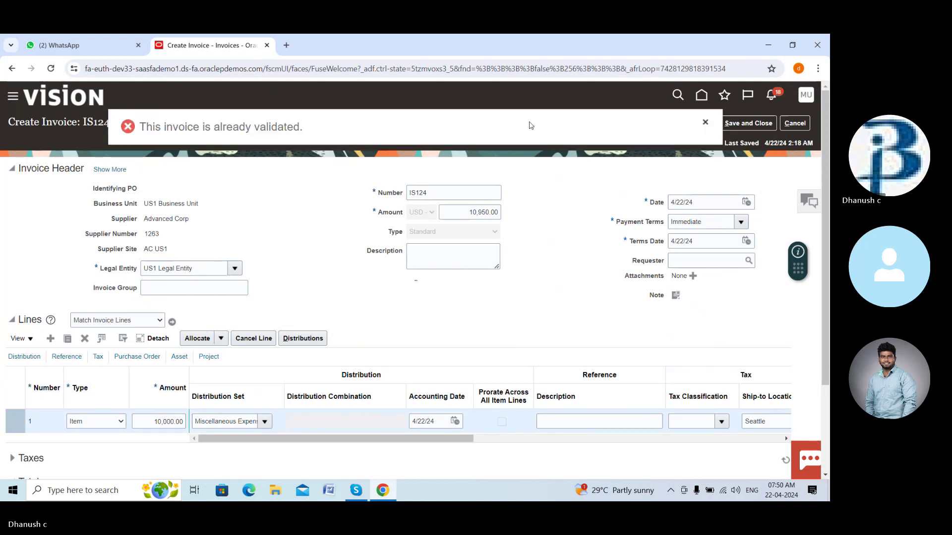
pyautogui.click(705, 122)
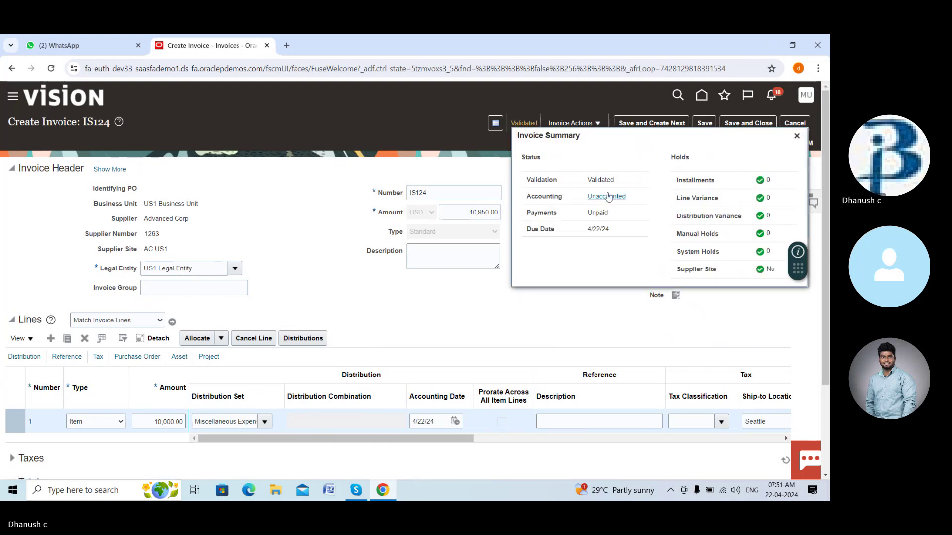
pyautogui.click(797, 136)
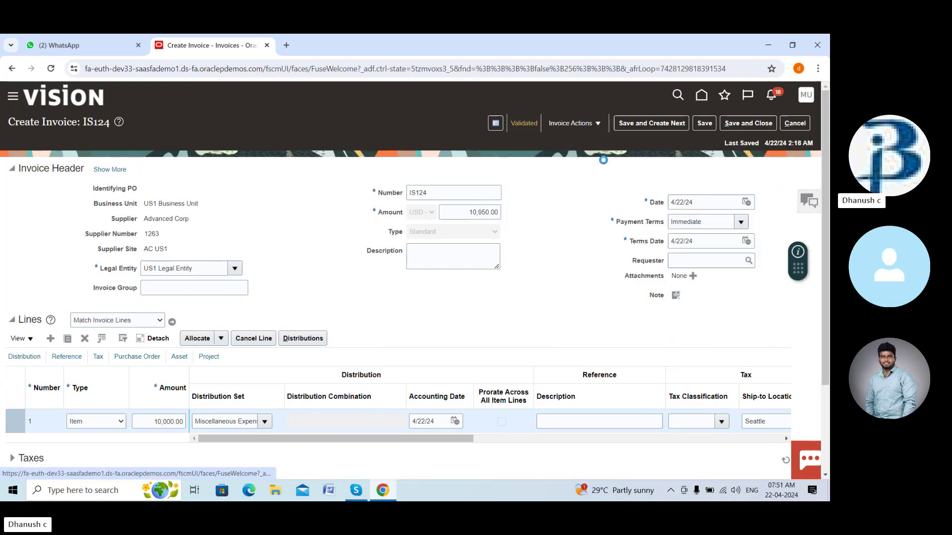
# Try the approval action on the validated invoice once more and dismiss the message.
pyautogui.click(573, 123)
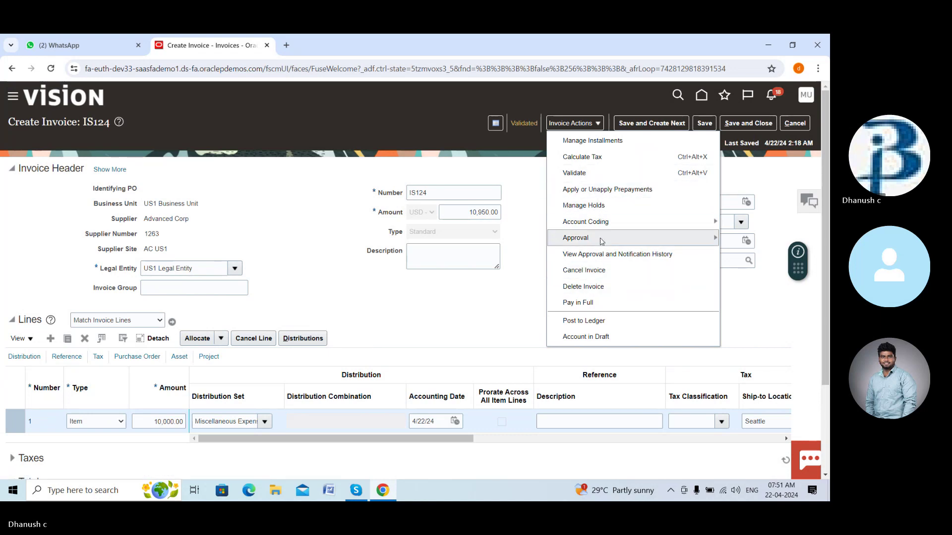
pyautogui.moveTo(602, 242)
pyautogui.click(747, 287)
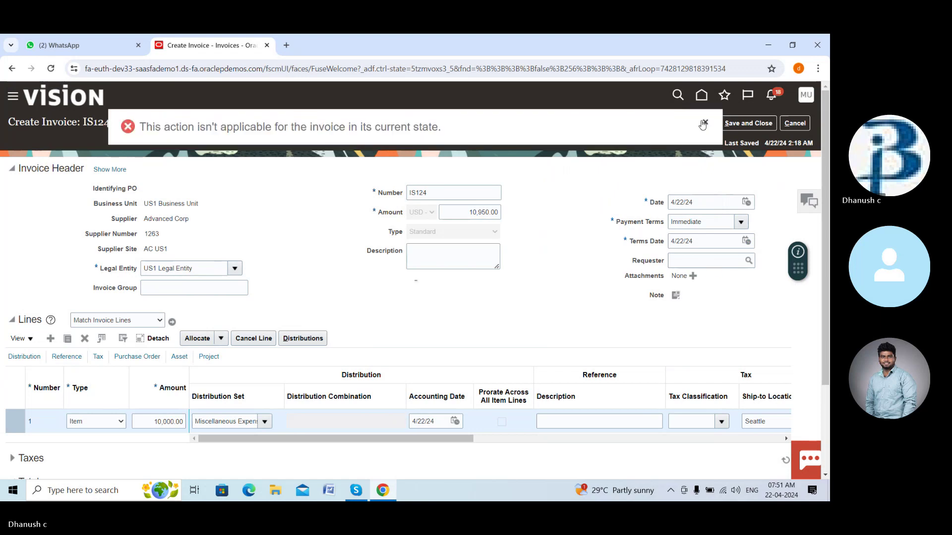
pyautogui.click(704, 122)
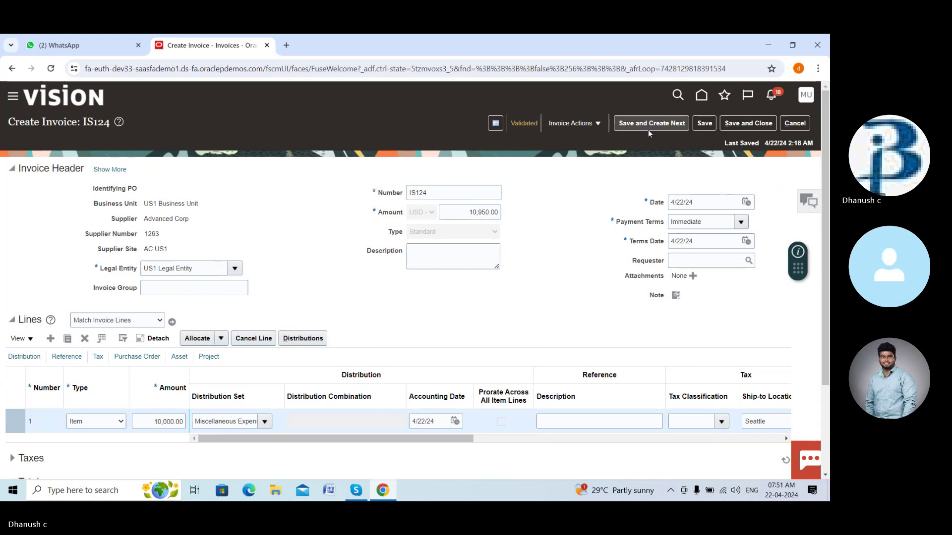
# Open Setup and Maintenance for Financials and display the tasks of the Payables functional area.
pyautogui.click(806, 95)
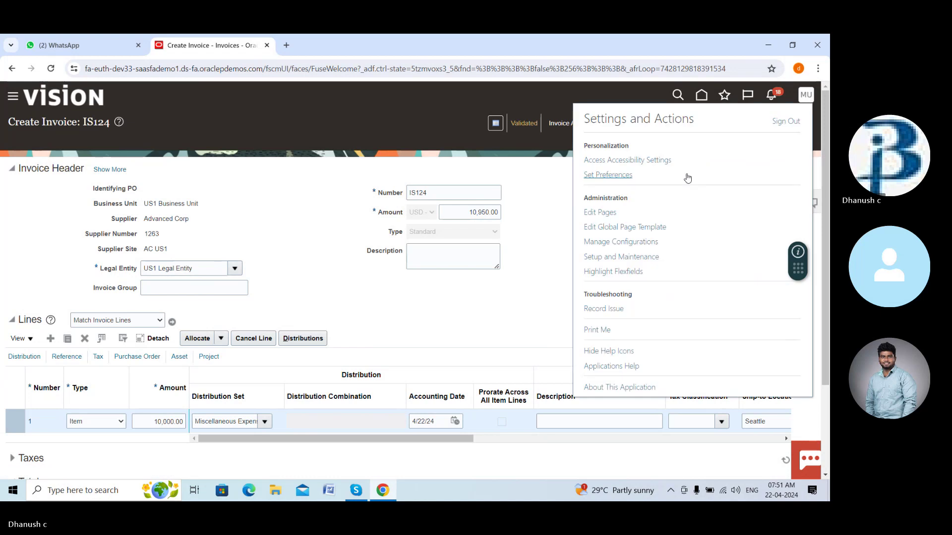
pyautogui.click(621, 256)
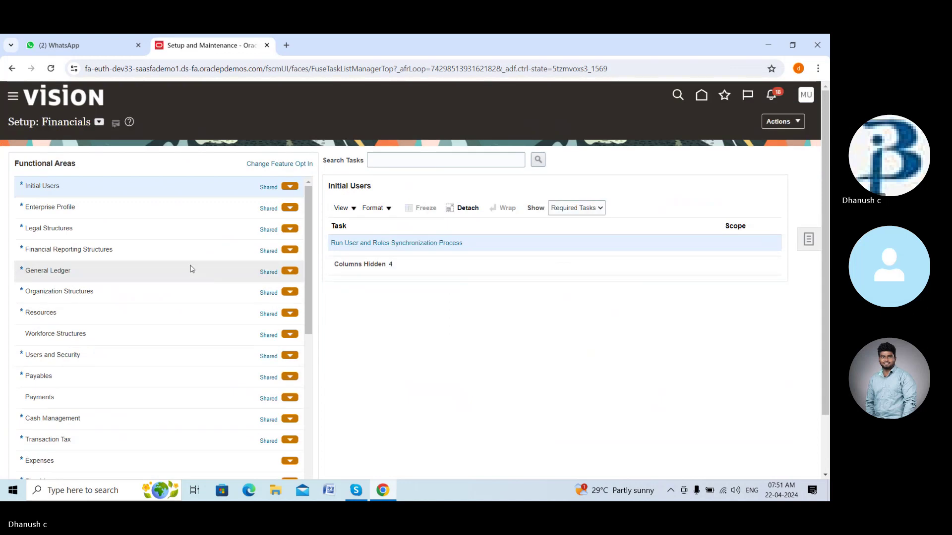
pyautogui.scroll(-1, 133, 369)
pyautogui.scroll(-4, 133, 369)
pyautogui.click(81, 270)
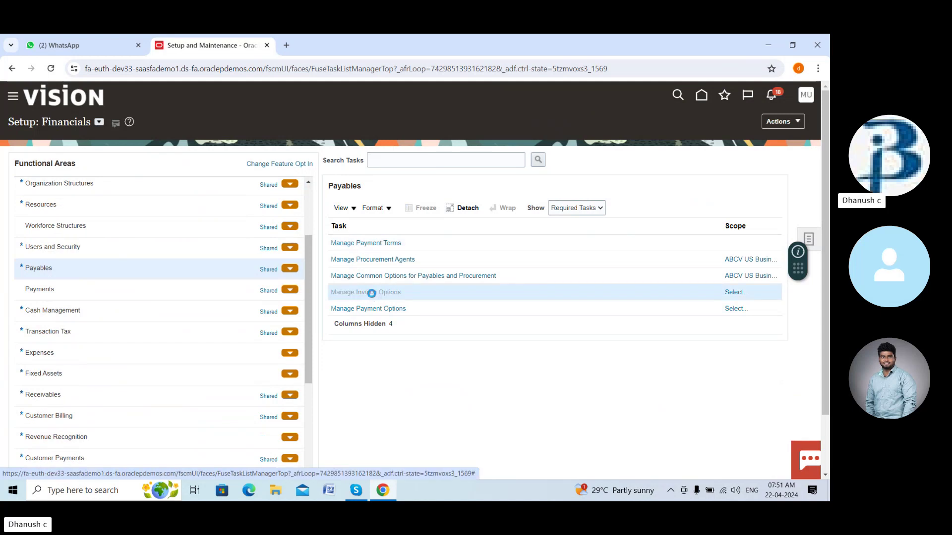
# Start the Manage Invoice Options task and set its business unit scope to Select and Add.
pyautogui.click(373, 296)
pyautogui.click(415, 300)
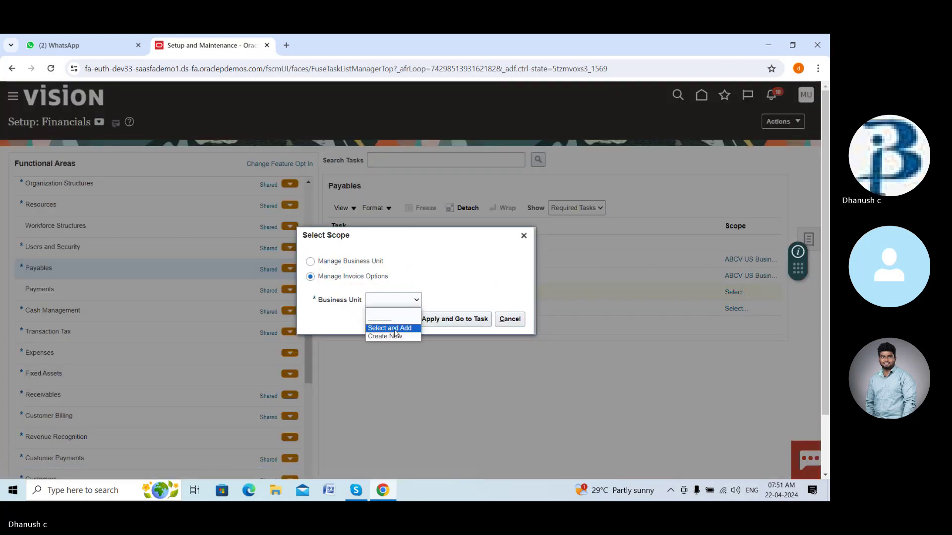
pyautogui.click(394, 328)
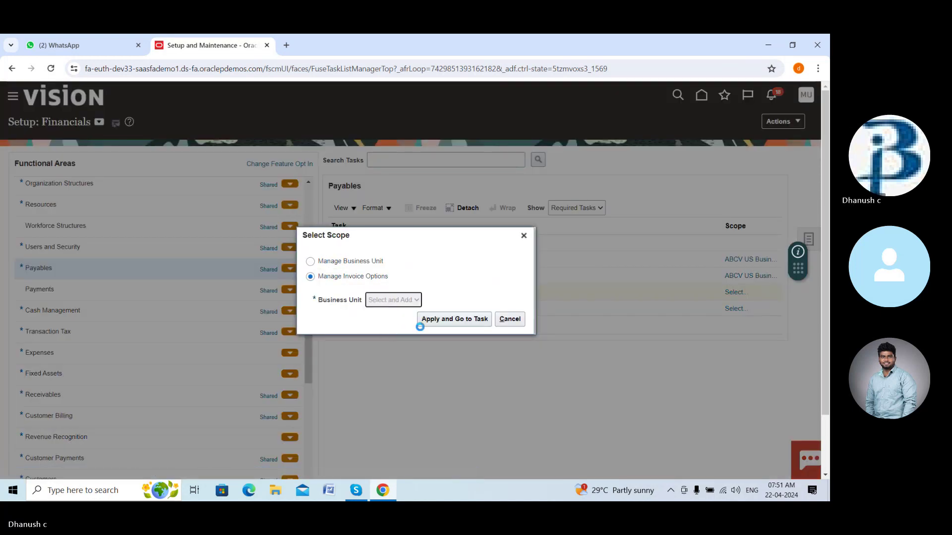
pyautogui.click(460, 323)
# Search the business units for "us" and open the invoice options of US1 Business Unit.
pyautogui.click(378, 183)
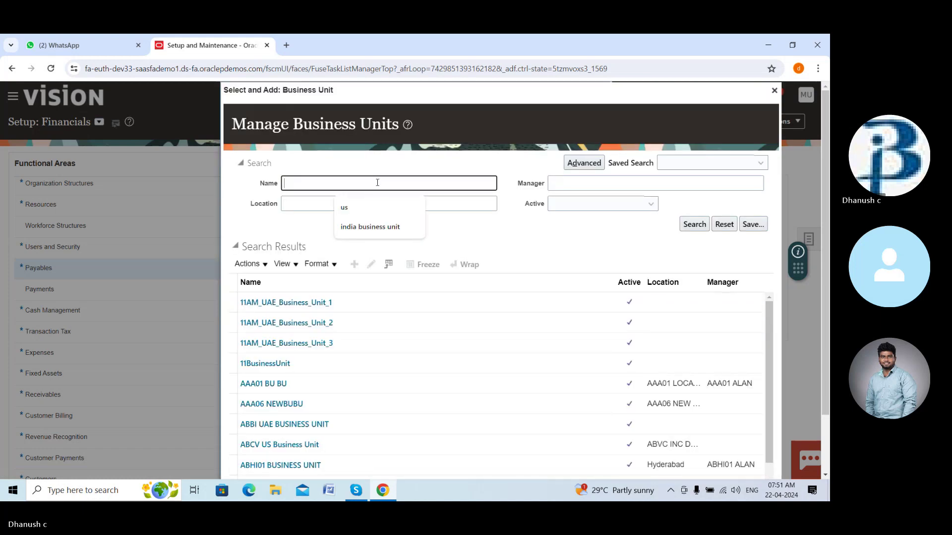
pyautogui.click(382, 201)
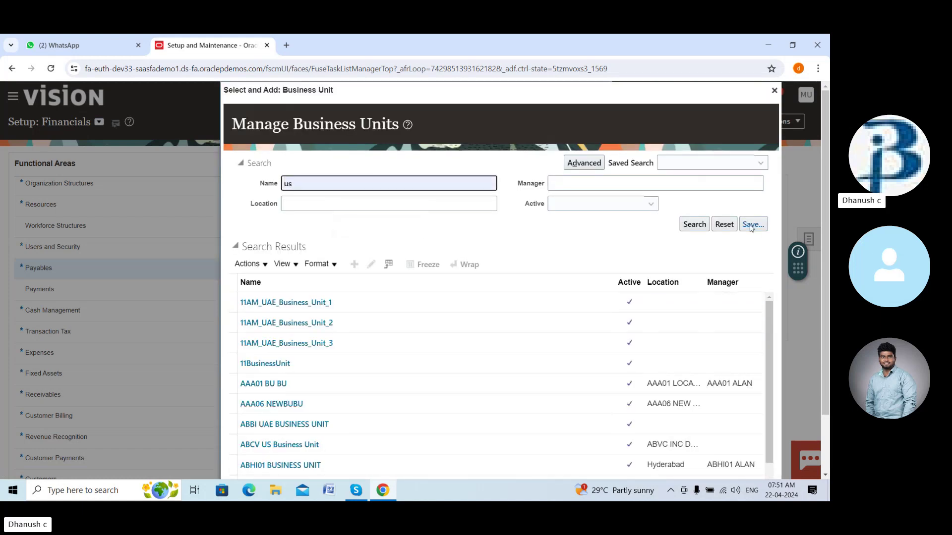
pyautogui.click(694, 224)
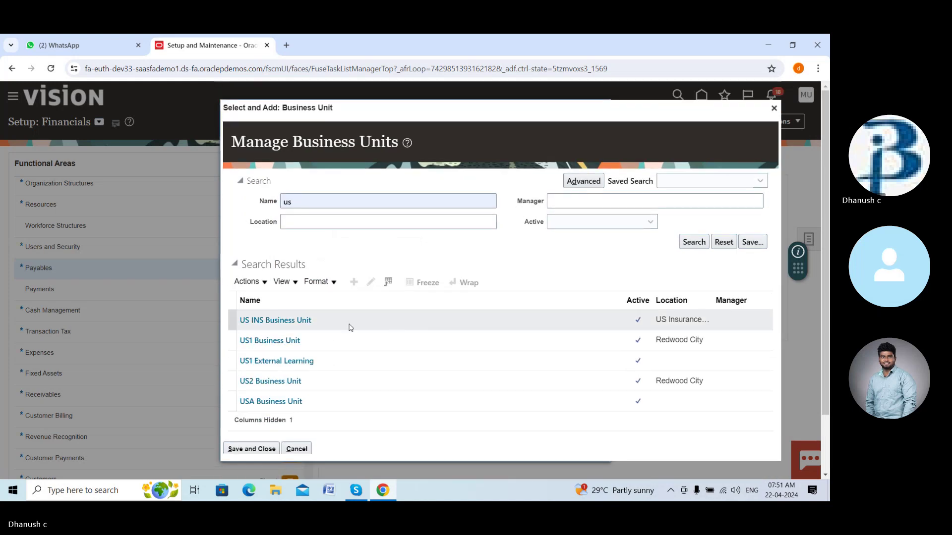
pyautogui.click(263, 340)
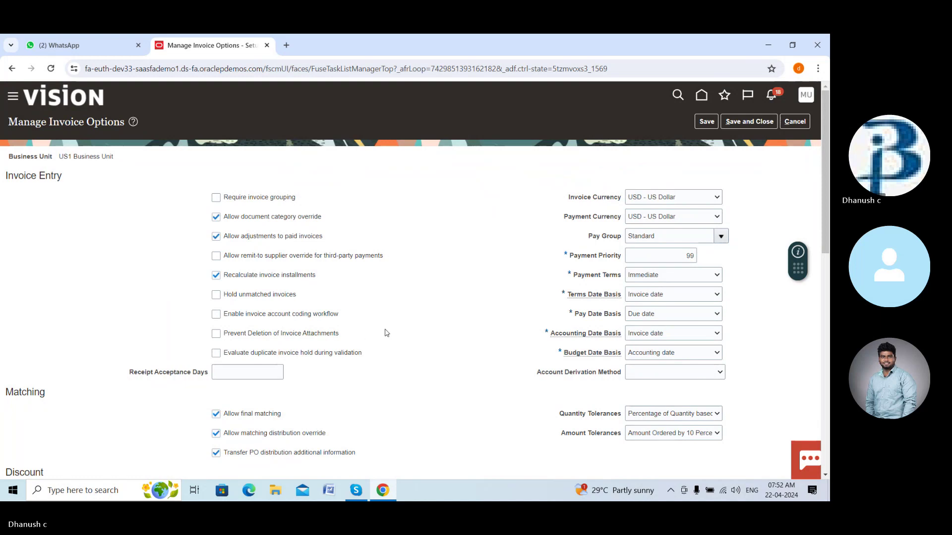
# Enable invoice approval in the Approval section of the US1 Business Unit invoice options.
pyautogui.scroll(-1, 386, 333)
pyautogui.scroll(-3, 387, 333)
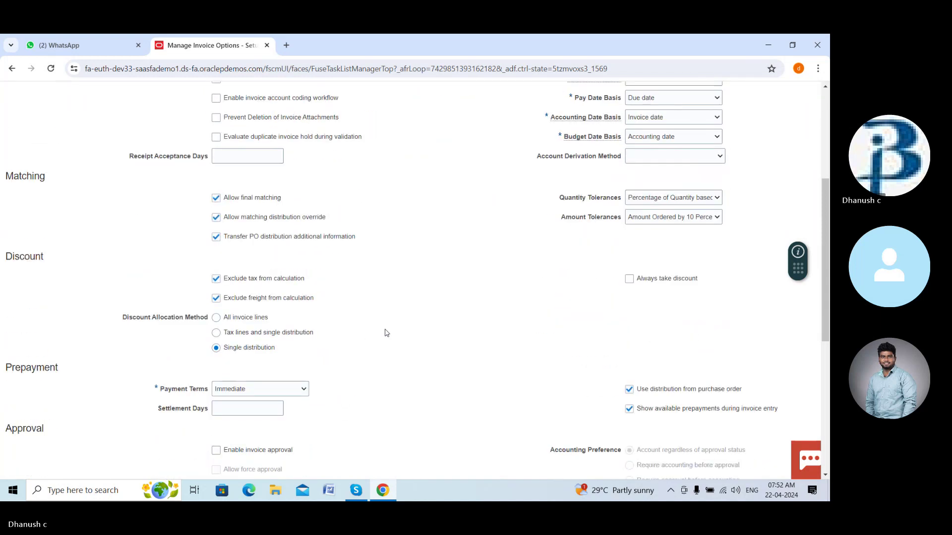
pyautogui.scroll(-5, 386, 333)
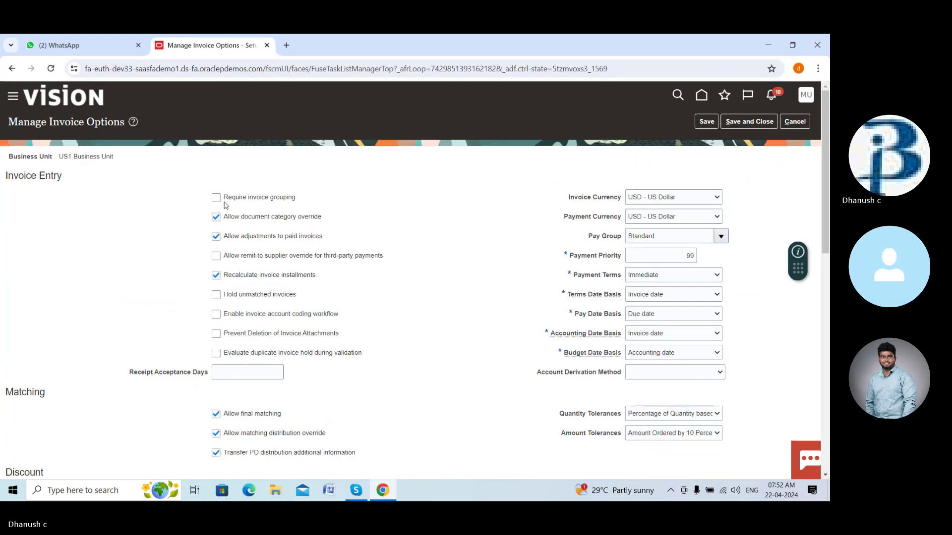
pyautogui.scroll(-7, 337, 297)
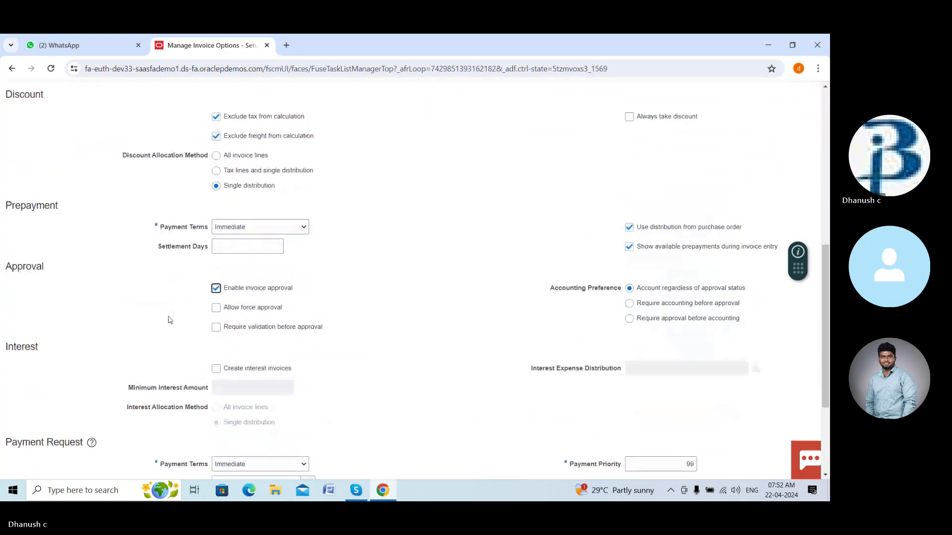
# Review the invoice option sections from Invoice Entry through Approval to Self-Service Invoices.
pyautogui.scroll(4, 415, 328)
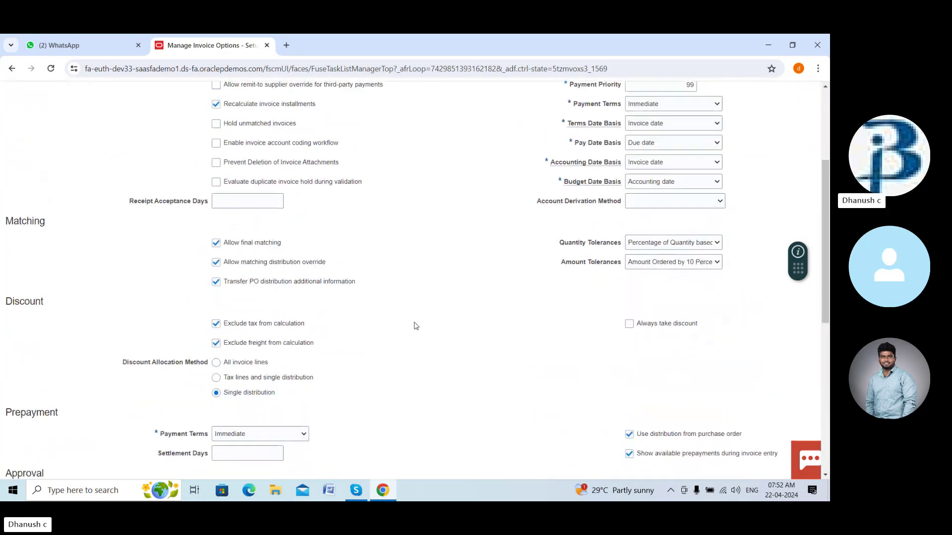
pyautogui.scroll(-6, 416, 325)
pyautogui.scroll(8, 416, 326)
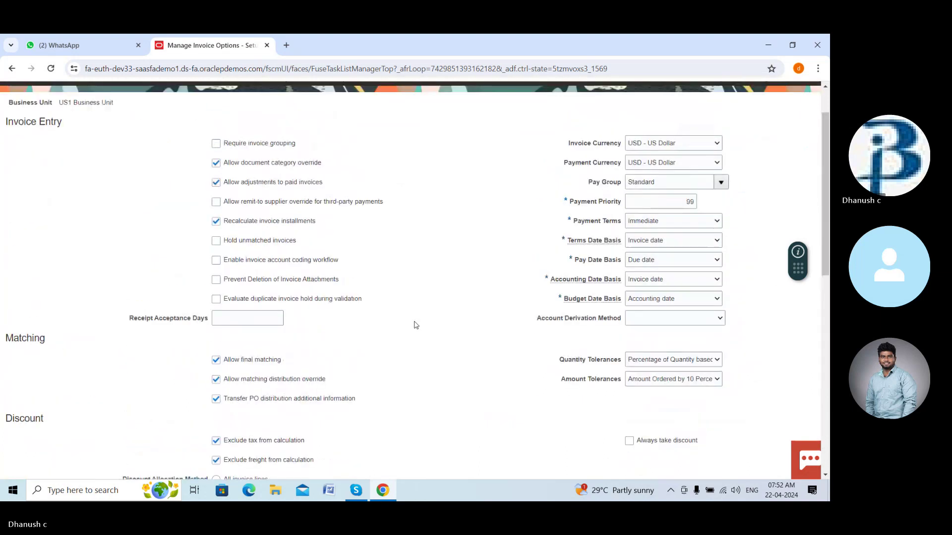
pyautogui.scroll(-6, 416, 325)
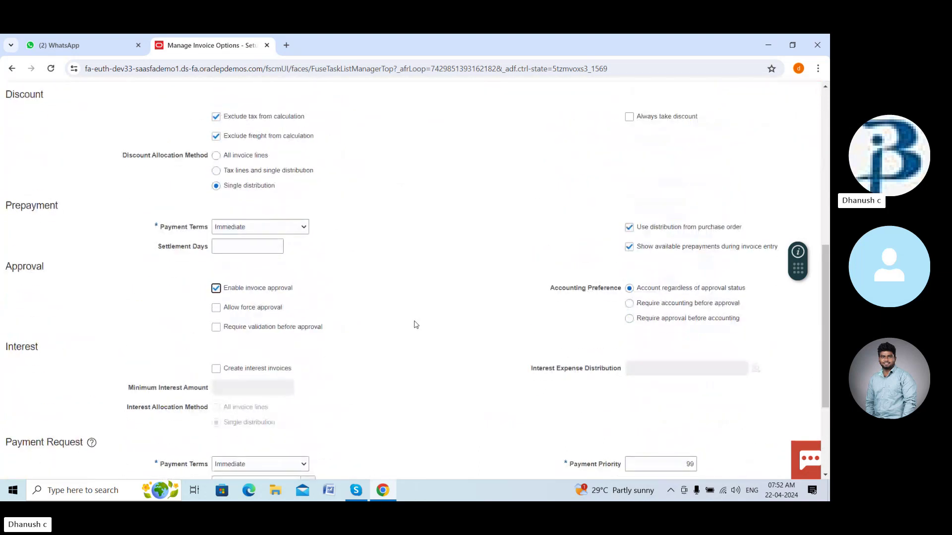
pyautogui.scroll(-3, 416, 325)
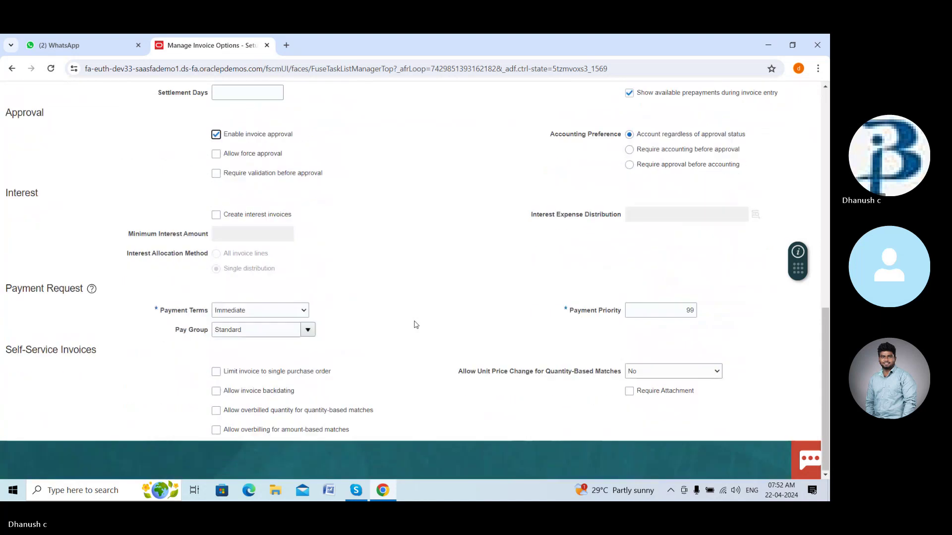
pyautogui.scroll(2, 416, 325)
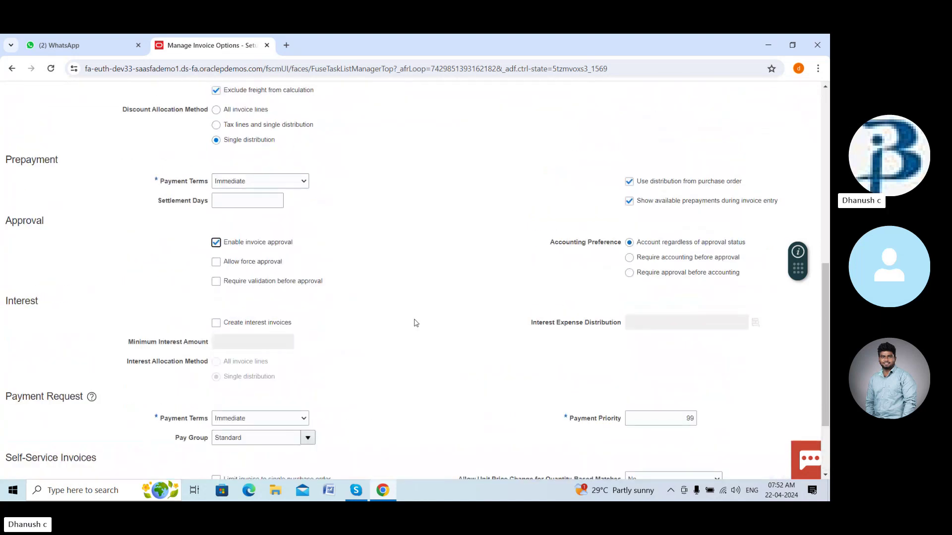
pyautogui.scroll(6, 340, 308)
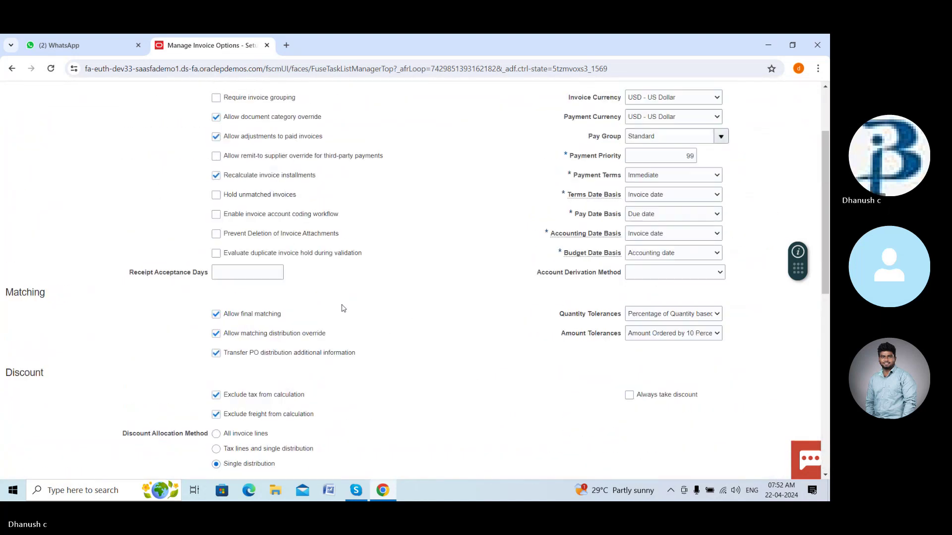
pyautogui.scroll(-6, 344, 308)
pyautogui.scroll(-1, 344, 308)
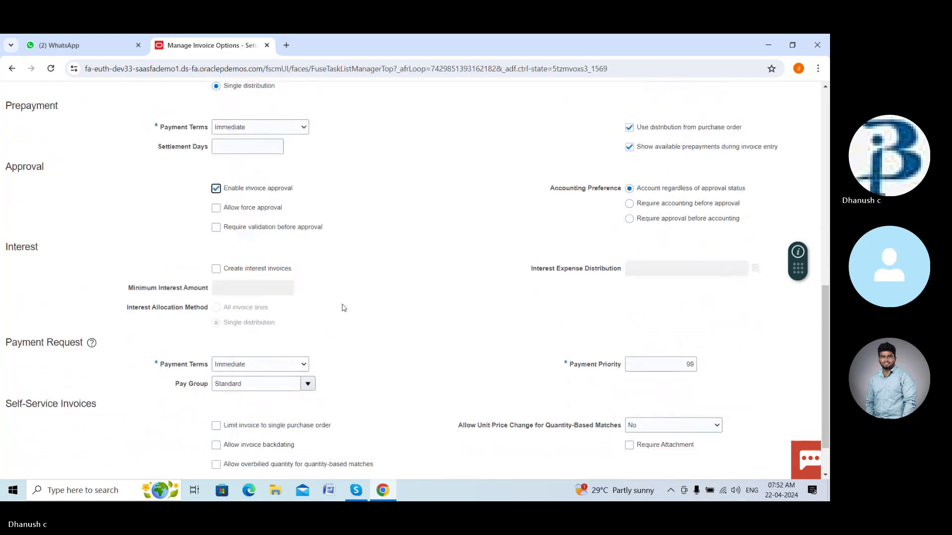
# Enable Allow force approval and Require validation before approval, and save and close the invoice options.
pyautogui.click(217, 209)
pyautogui.click(216, 227)
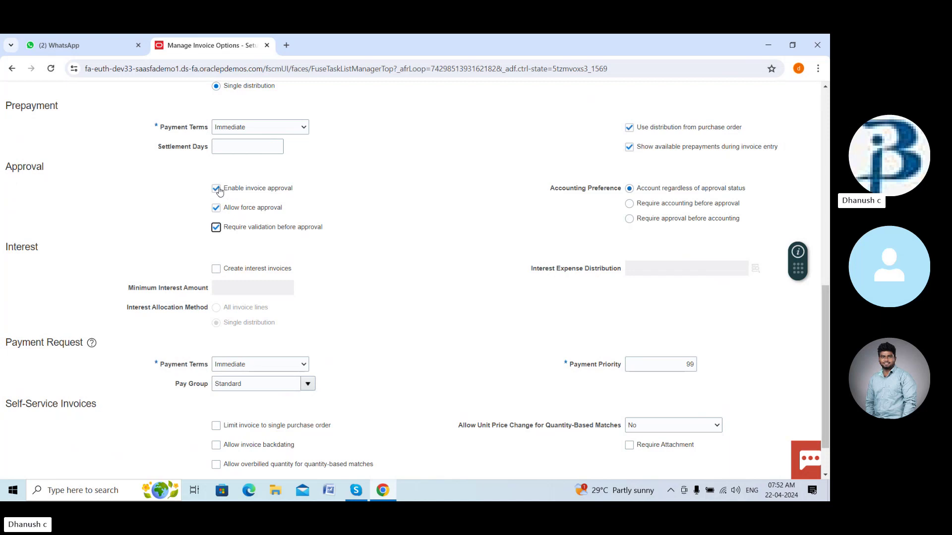
pyautogui.scroll(6, 265, 236)
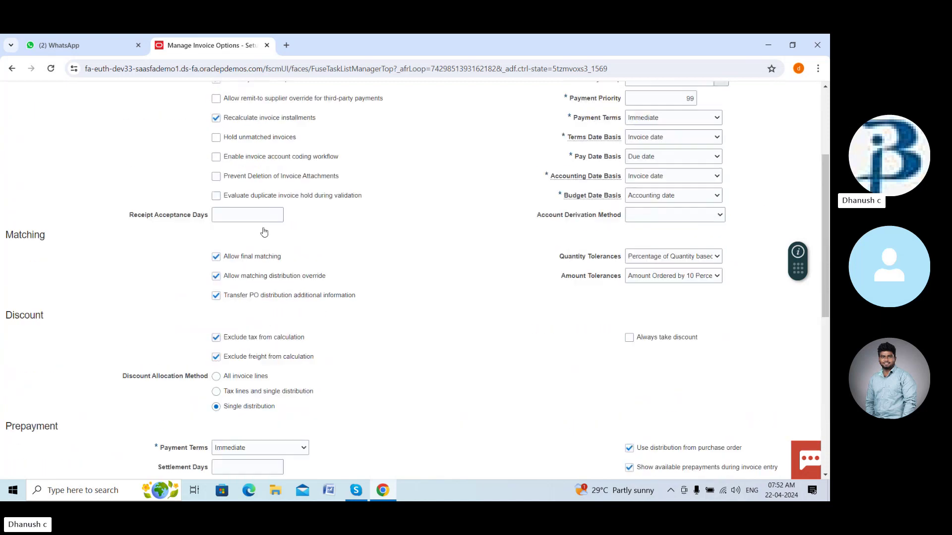
pyautogui.scroll(-7, 253, 208)
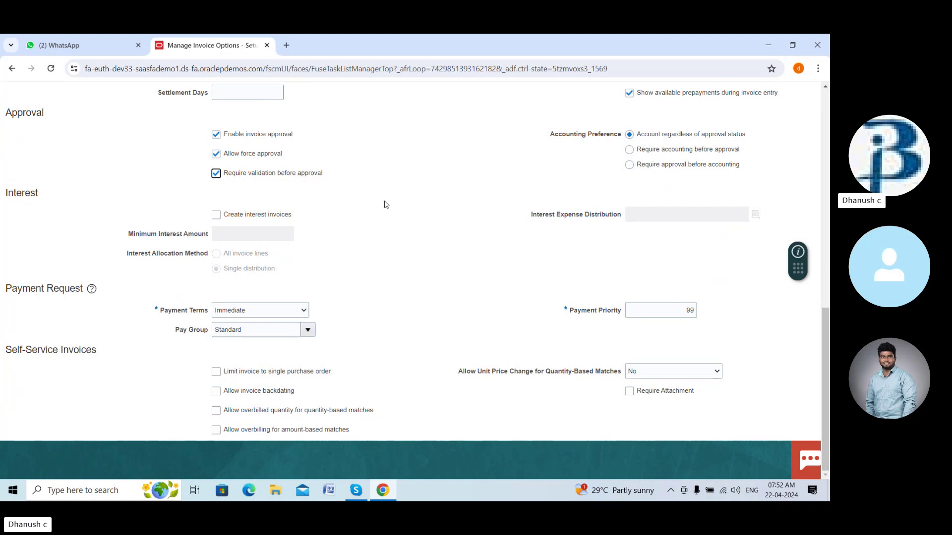
pyautogui.scroll(15, 395, 233)
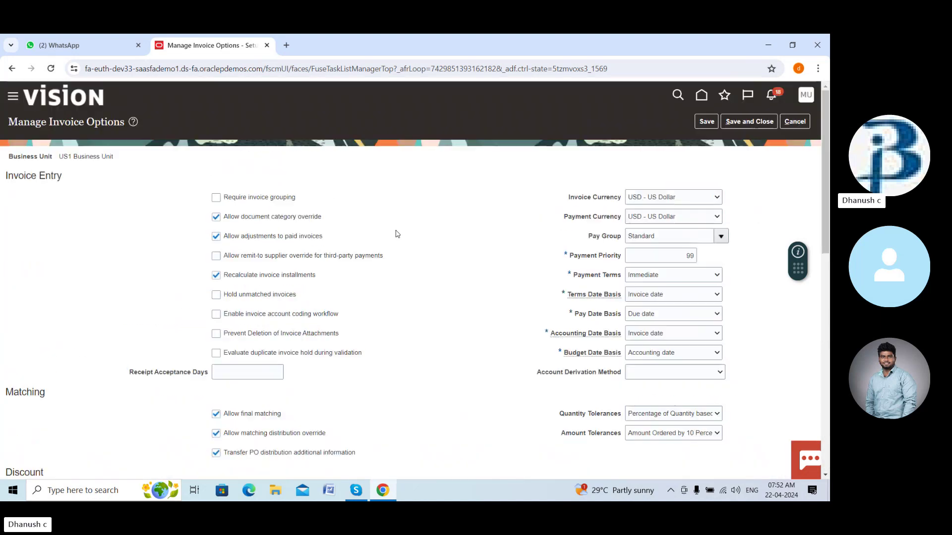
pyautogui.click(707, 122)
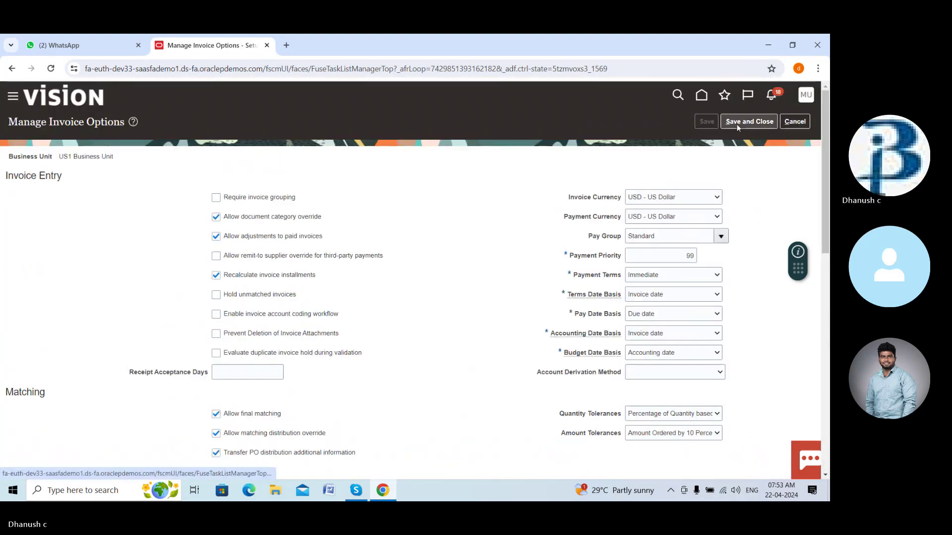
pyautogui.click(740, 122)
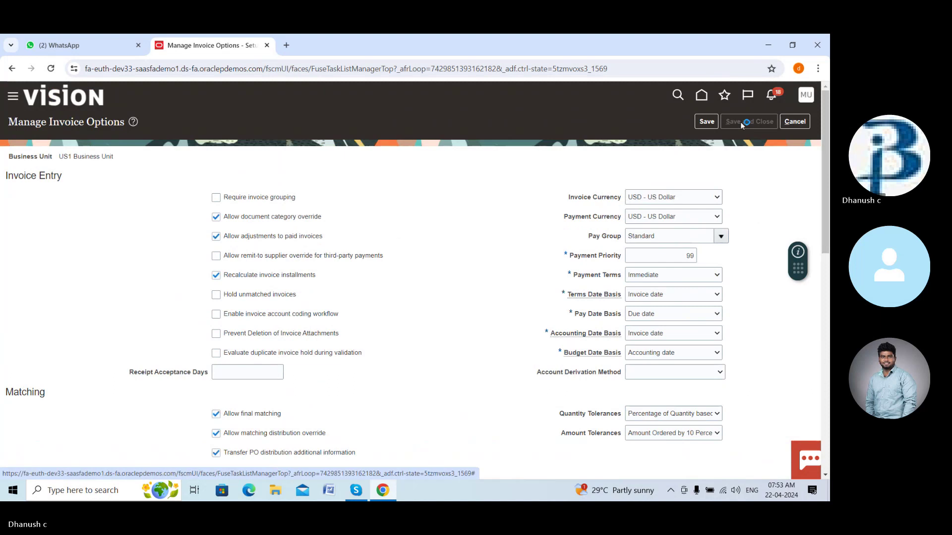
# Return to the home page, open the Payables Invoices work area and start creating a new invoice.
pyautogui.click(701, 96)
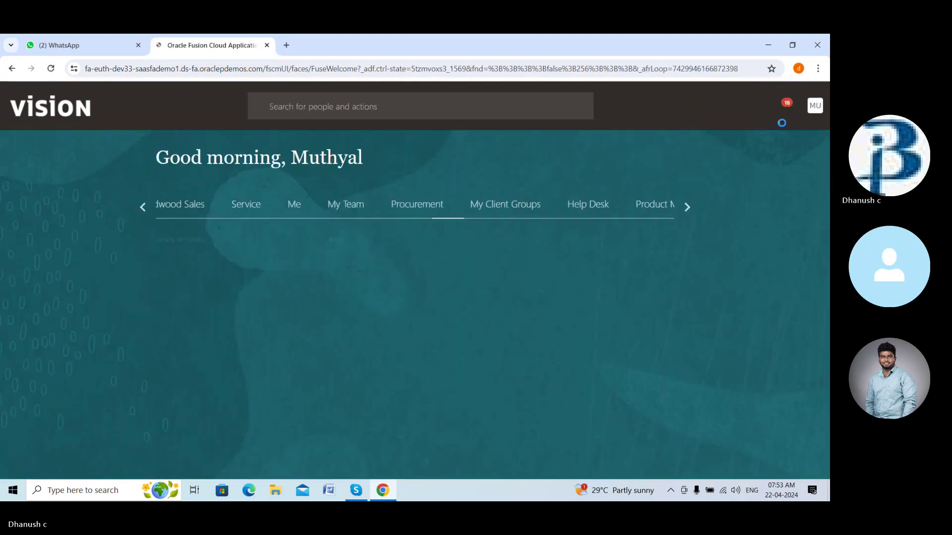
pyautogui.click(806, 107)
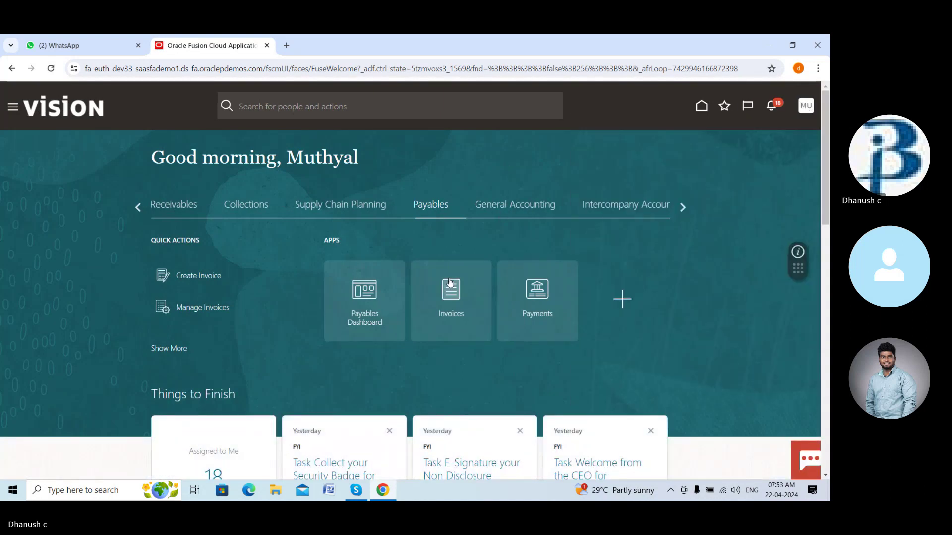
pyautogui.click(450, 284)
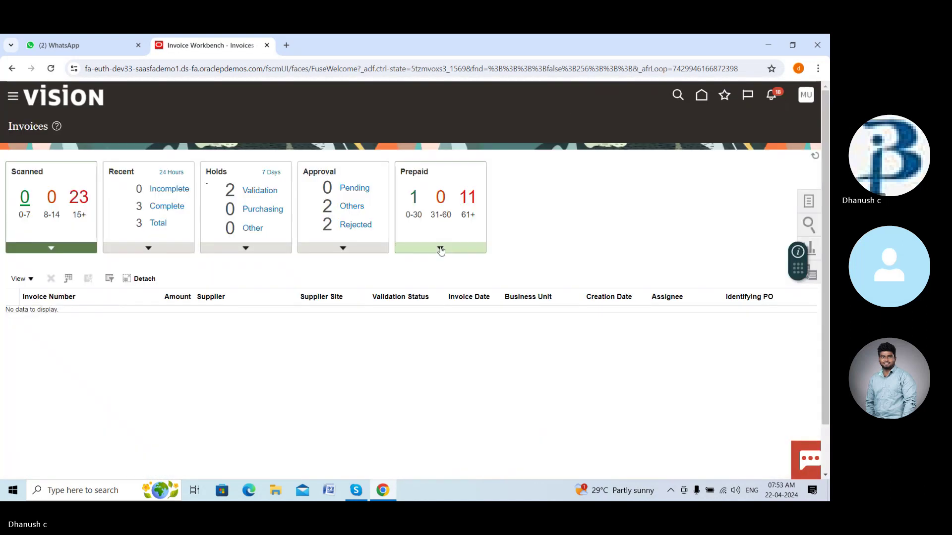
pyautogui.click(811, 200)
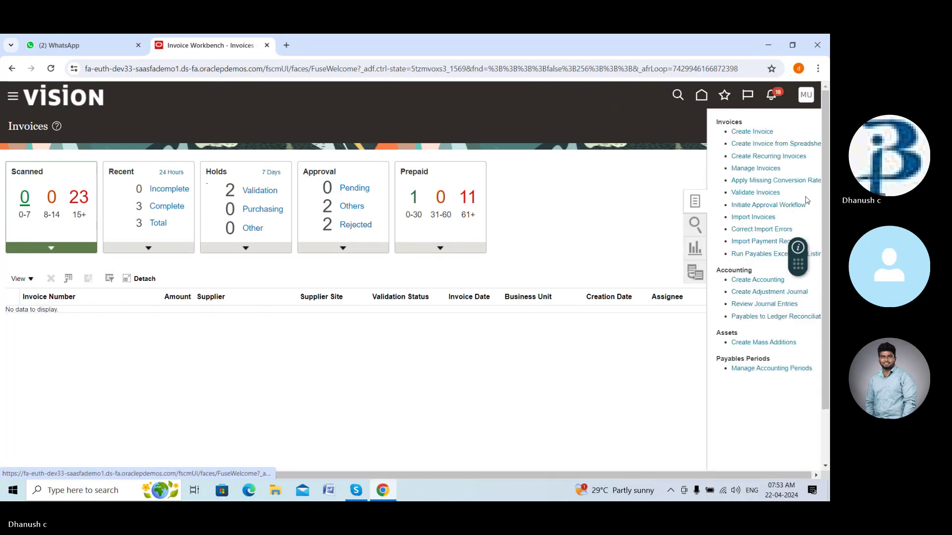
pyautogui.click(742, 133)
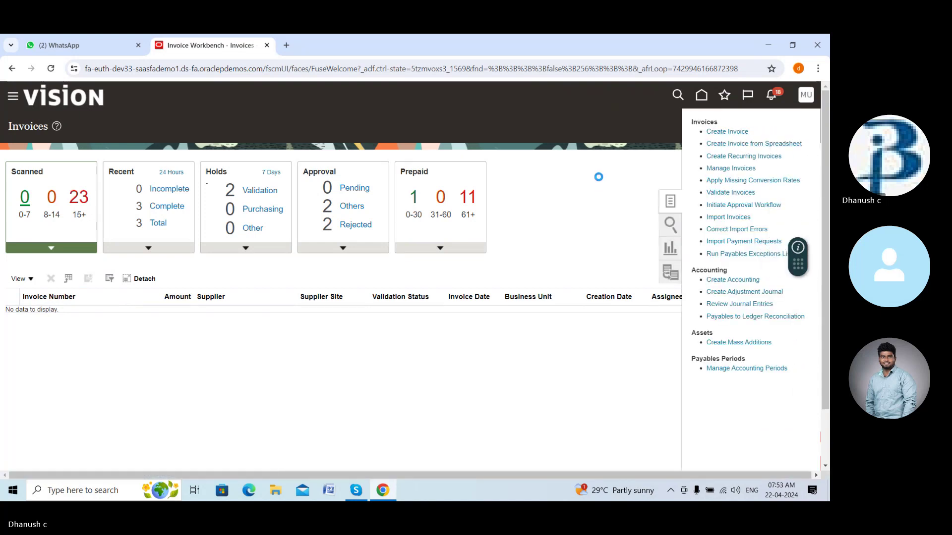
# Fill the invoice header with US1 Business Unit, supplier Advanced Corp and supplier site AC US1.
pyautogui.click(173, 211)
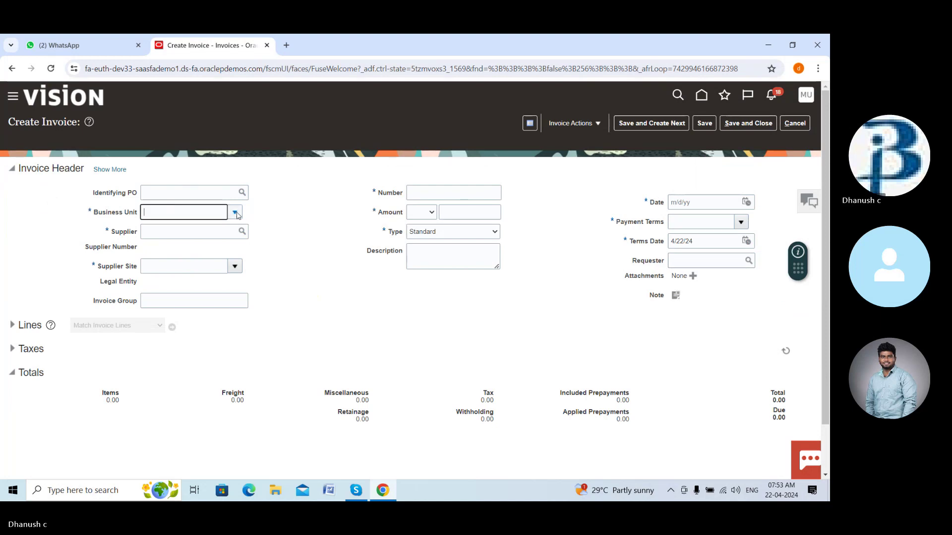
pyautogui.click(234, 212)
pyautogui.click(188, 246)
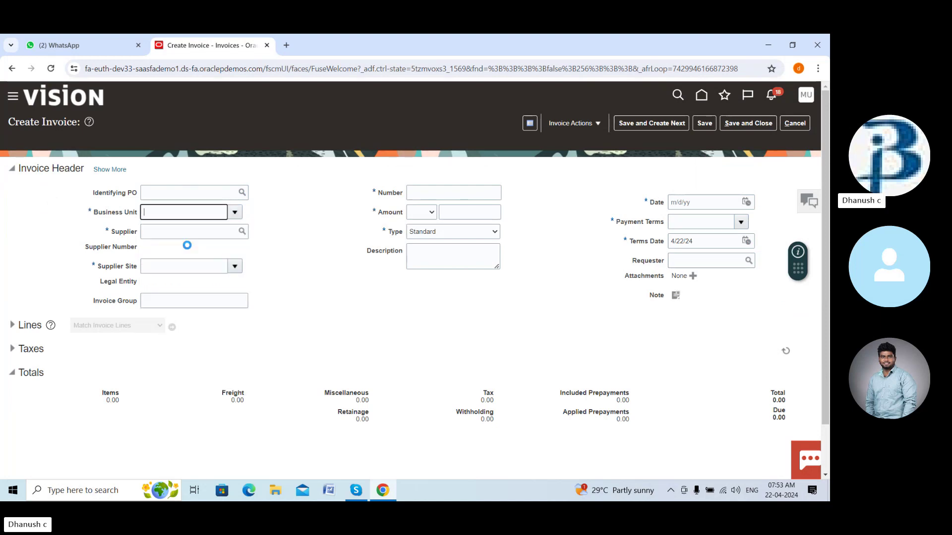
pyautogui.click(200, 232)
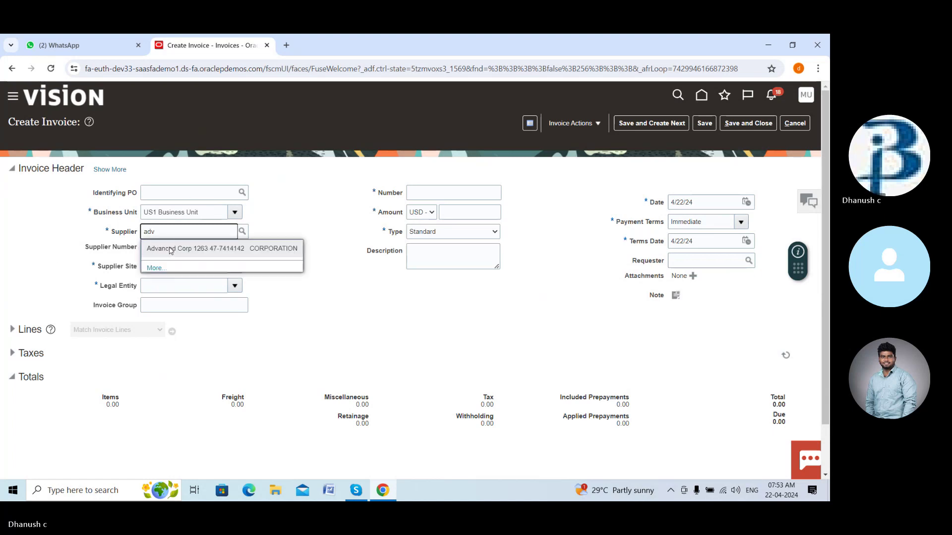
pyautogui.click(174, 248)
pyautogui.click(173, 265)
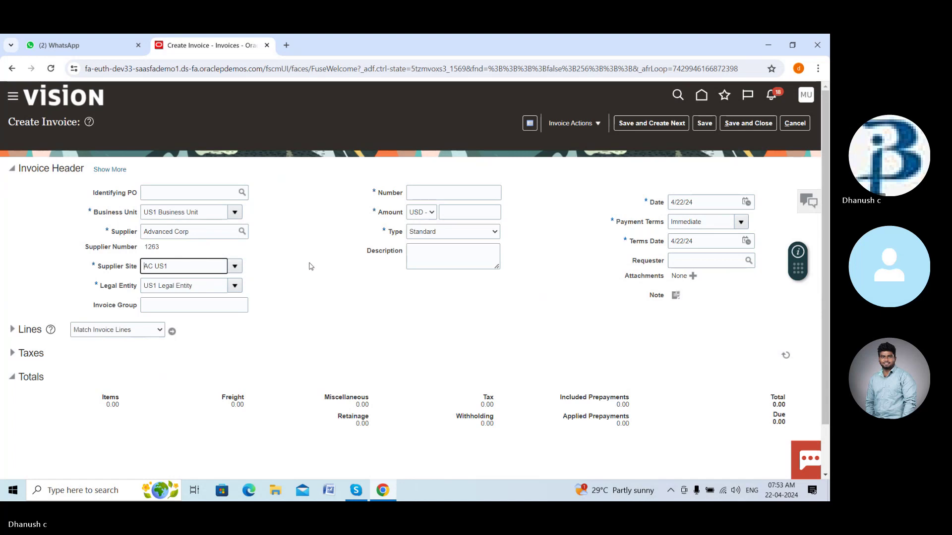
# Enter AZ43 as the invoice number and 10000 USD as the amount.
pyautogui.click(448, 194)
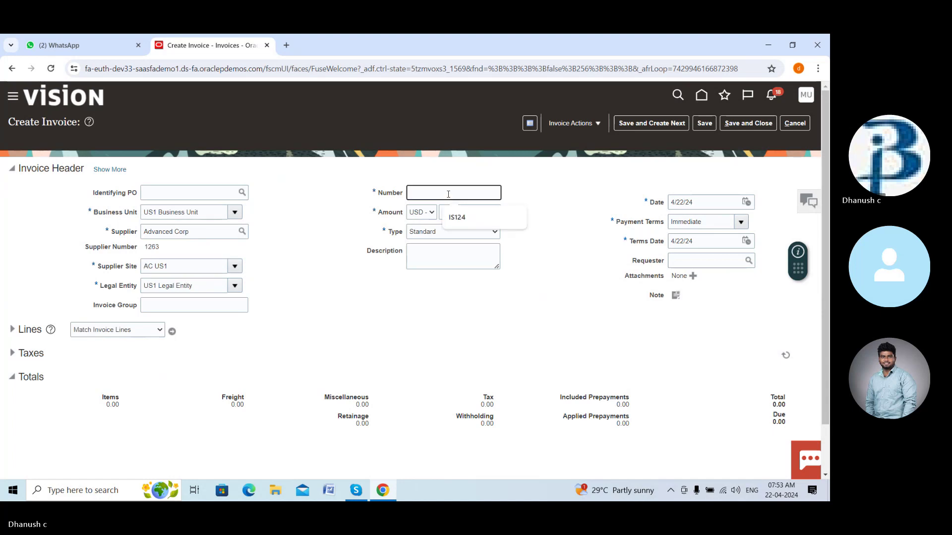
pyautogui.write('AZ43')
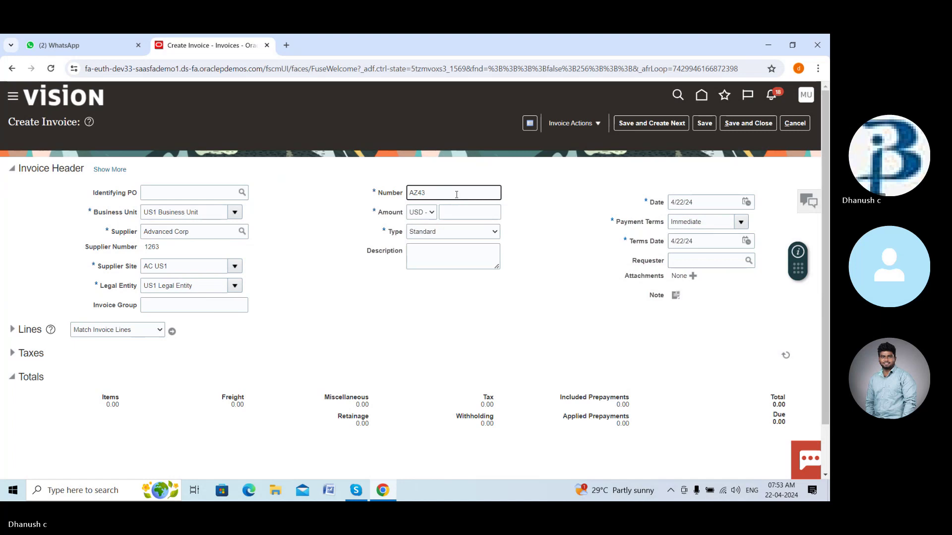
pyautogui.click(461, 212)
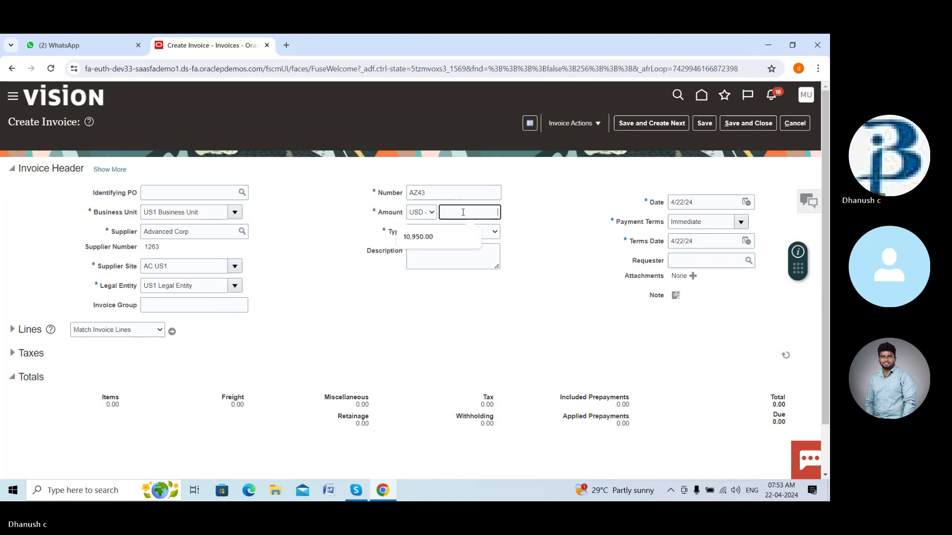
pyautogui.write('10000')
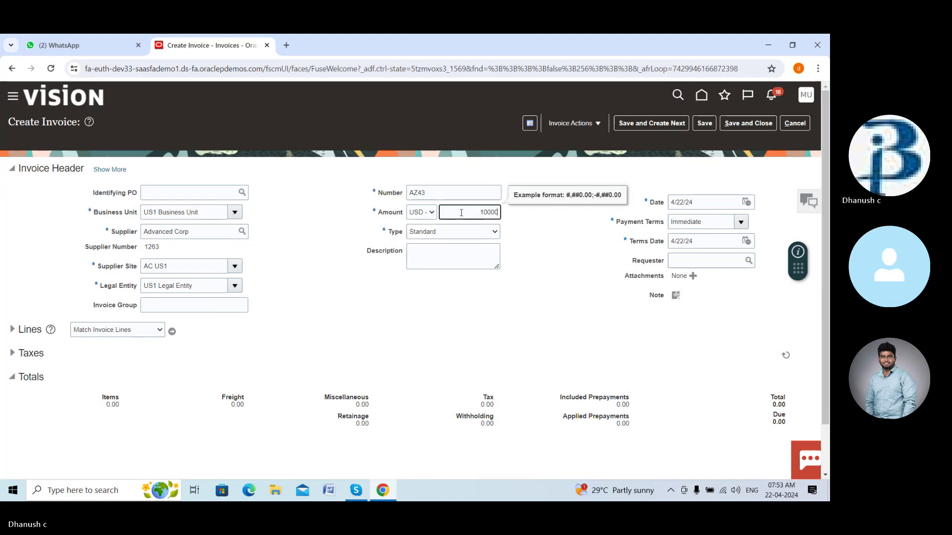
# Add invoice line 1 as an Item of 10,000 with the Miscellaneous Expenses distribution set.
pyautogui.click(541, 249)
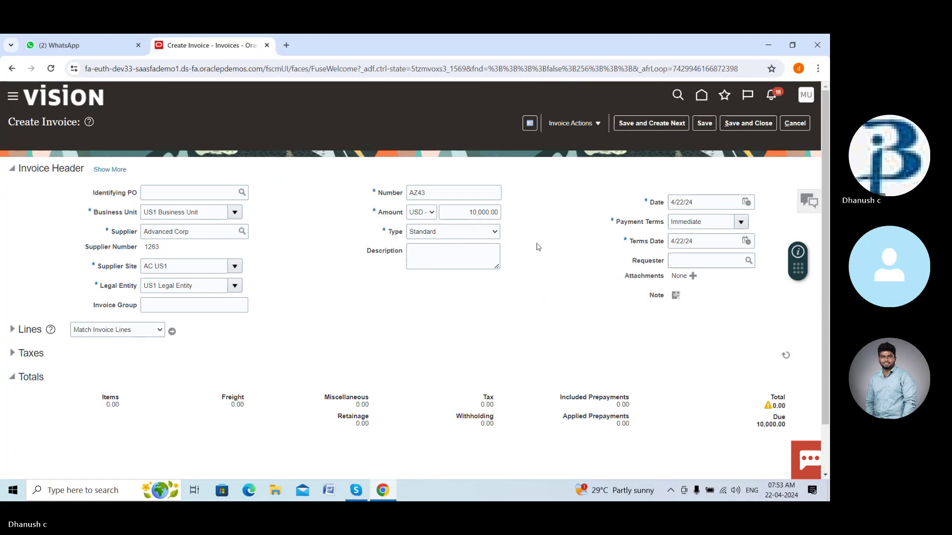
pyautogui.scroll(-2, 364, 317)
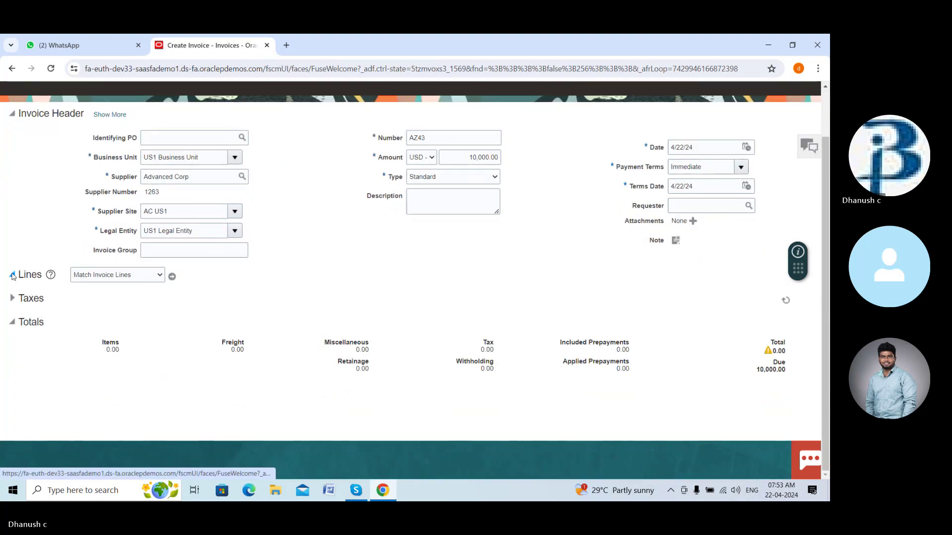
pyautogui.click(12, 276)
pyautogui.click(158, 371)
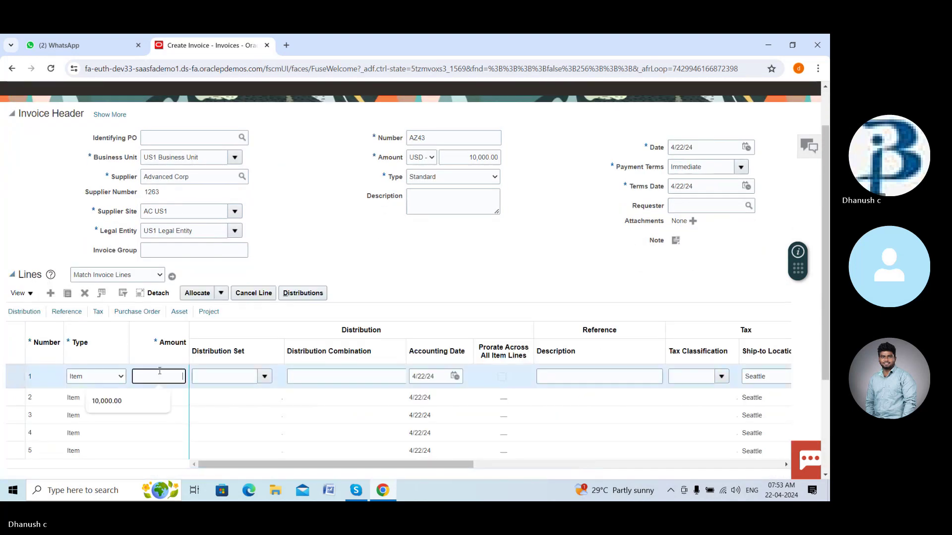
pyautogui.write('10000')
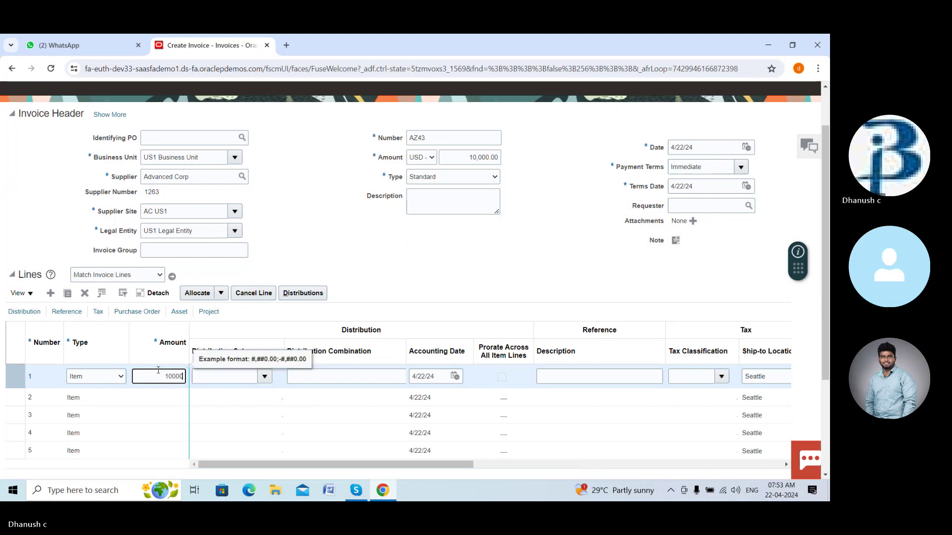
pyautogui.click(196, 379)
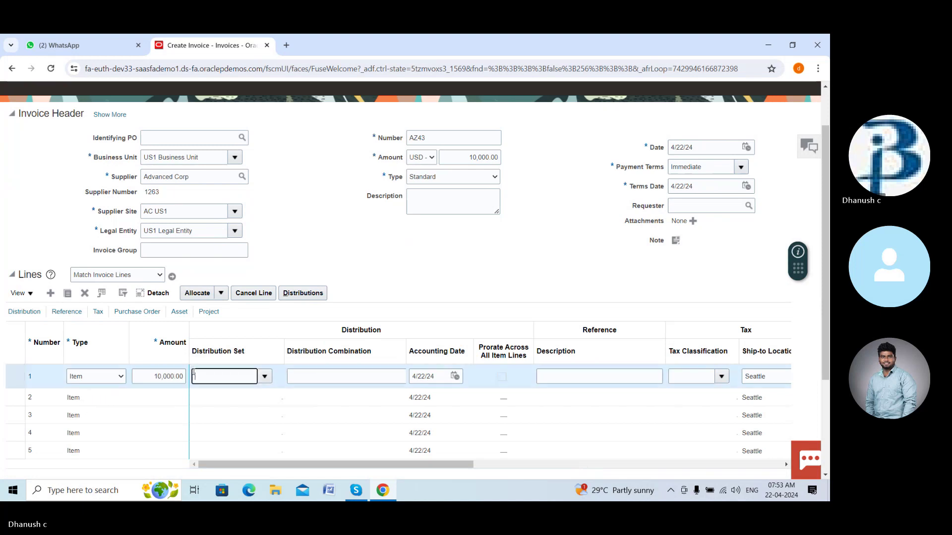
pyautogui.click(262, 377)
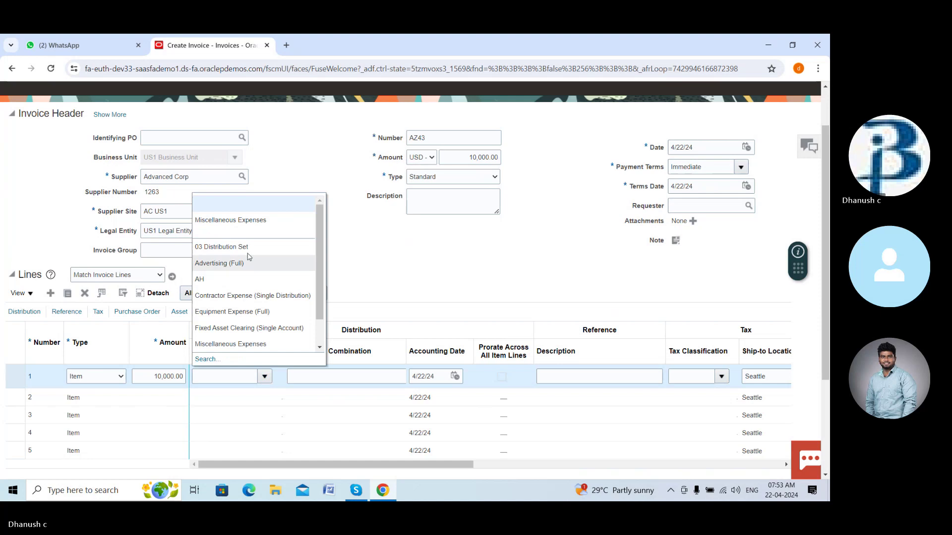
pyautogui.click(252, 228)
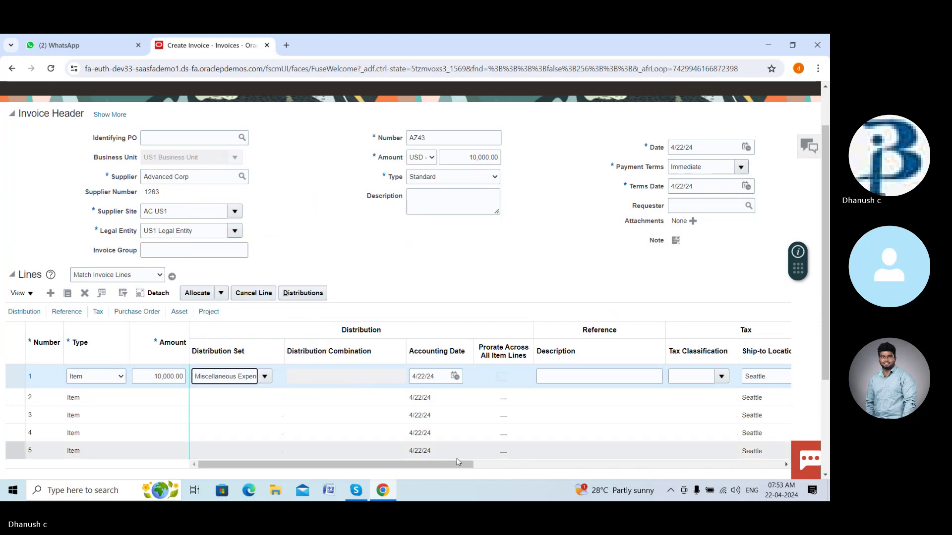
# Validate the invoice and compare its calculated totals with the header amount.
pyautogui.moveTo(459, 464); pyautogui.dragTo(775, 463)
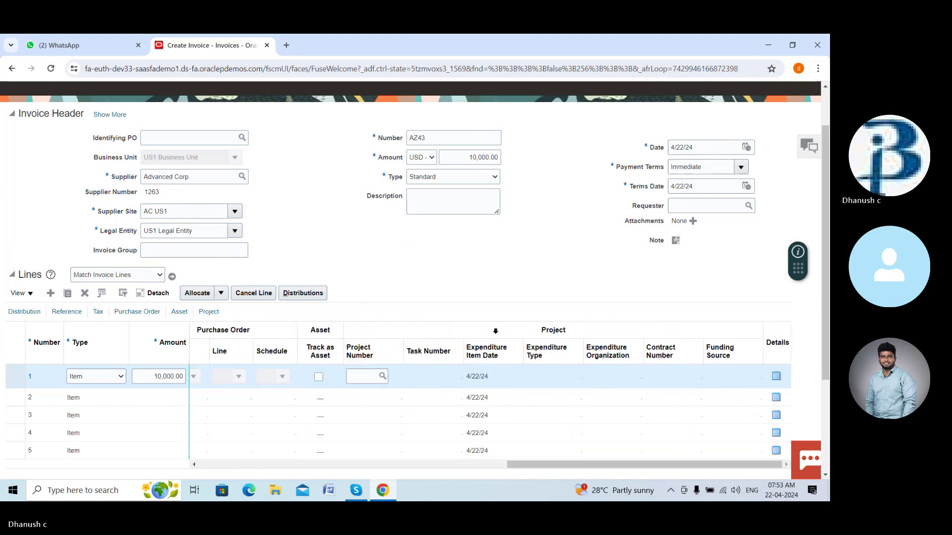
pyautogui.scroll(-3, 495, 331)
pyautogui.moveTo(544, 323); pyautogui.dragTo(214, 330)
pyautogui.scroll(4, 547, 306)
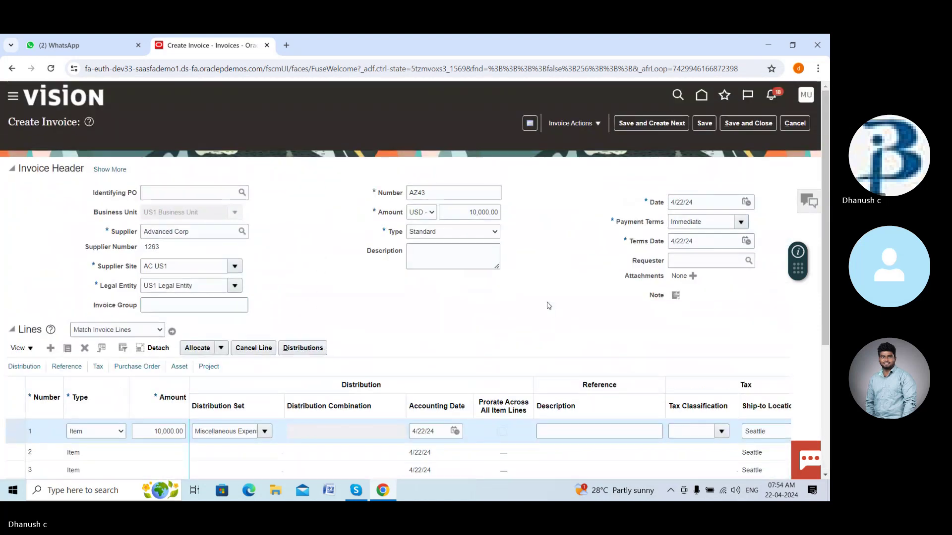
pyautogui.click(580, 130)
pyautogui.click(573, 170)
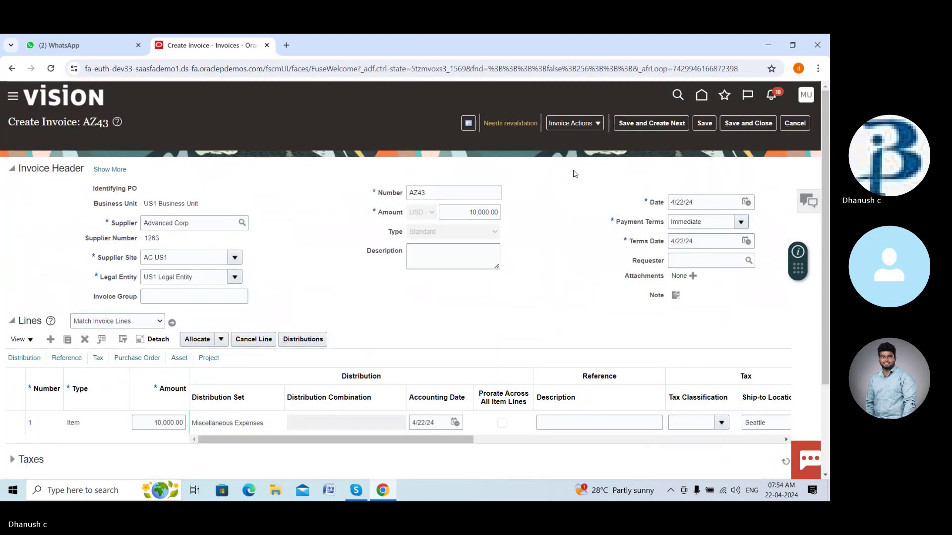
pyautogui.scroll(-2, 498, 156)
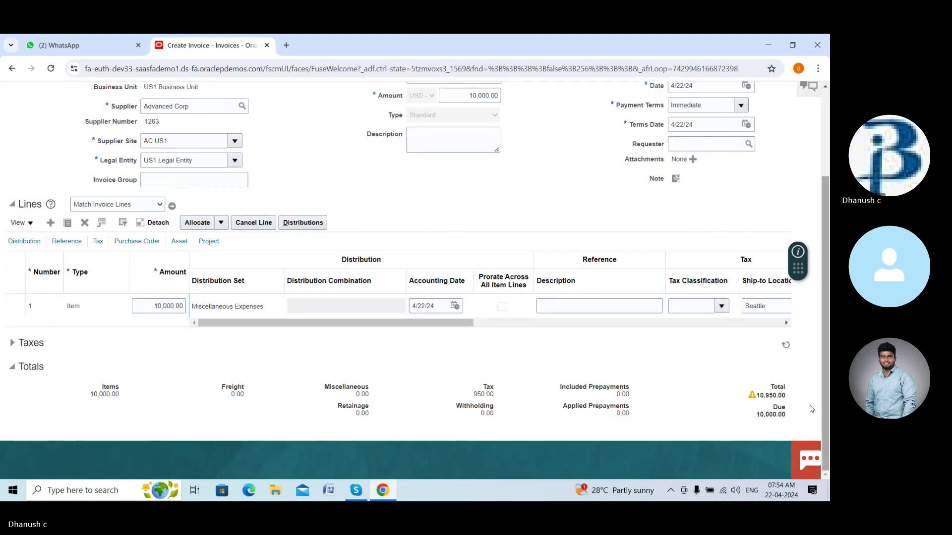
pyautogui.scroll(2, 499, 157)
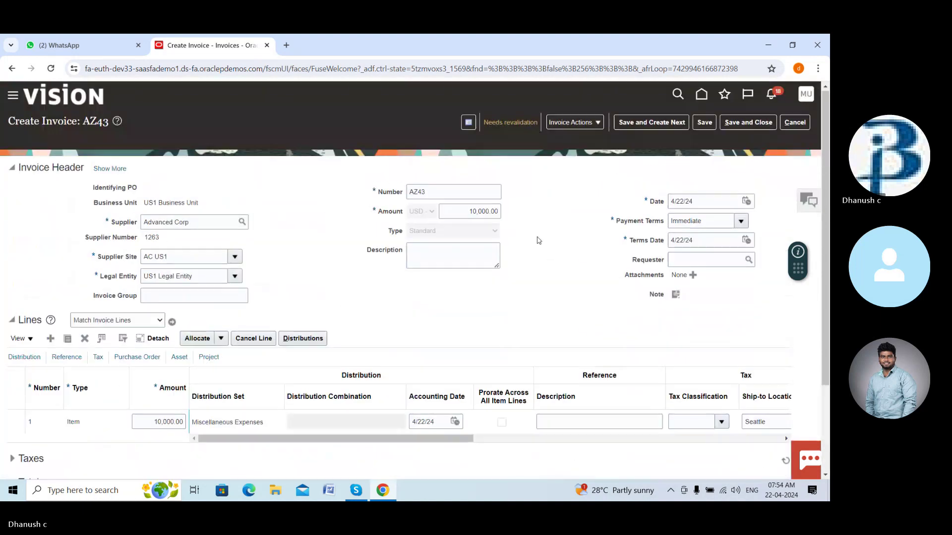
# Set the invoice header amount to 10,950 USD.
pyautogui.click(489, 213)
pyautogui.press('BackSpace')
pyautogui.press('BackSpace')
pyautogui.press('BackSpace')
pyautogui.press('BackSpace')
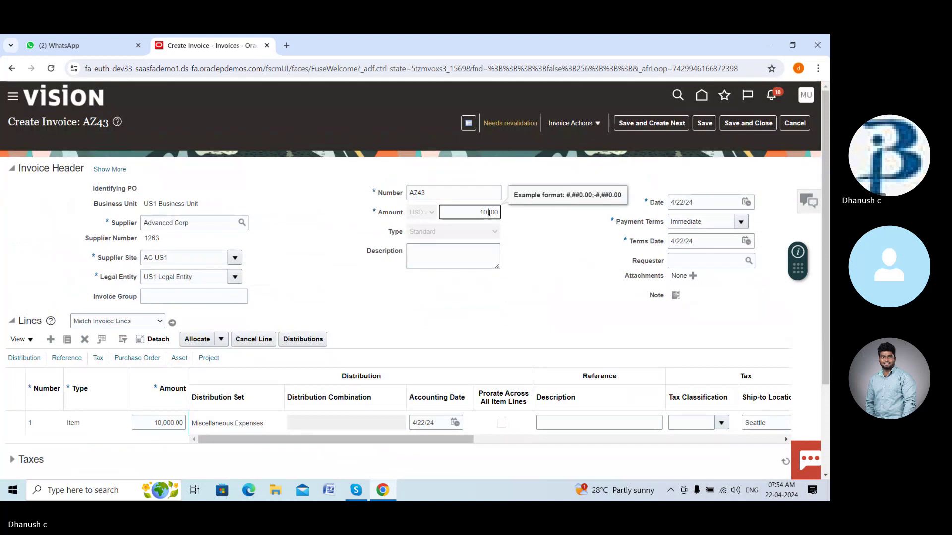
pyautogui.write(',950')
pyautogui.click(556, 208)
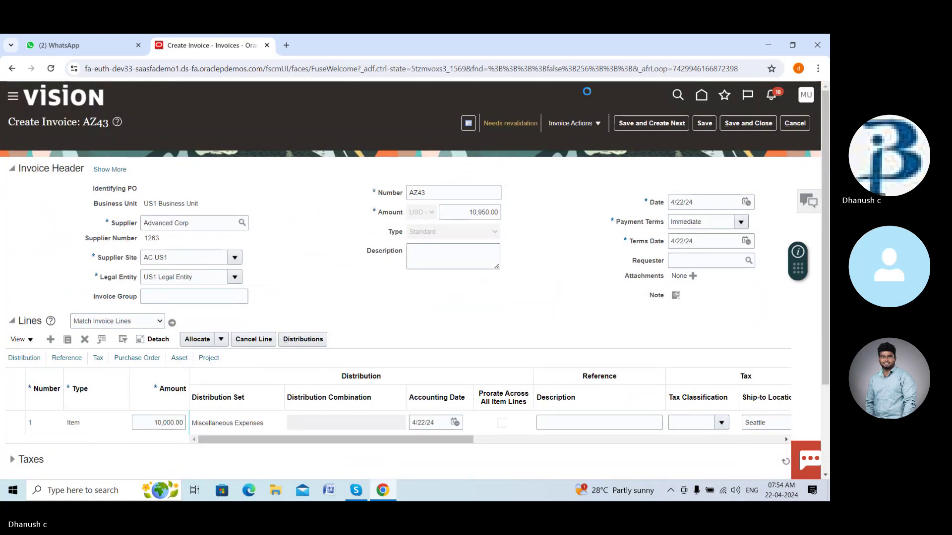
# Validate the invoice with the corrected amount, continuing past the duplicate invoice warning.
pyautogui.click(590, 127)
pyautogui.click(580, 175)
pyautogui.scroll(-2, 574, 190)
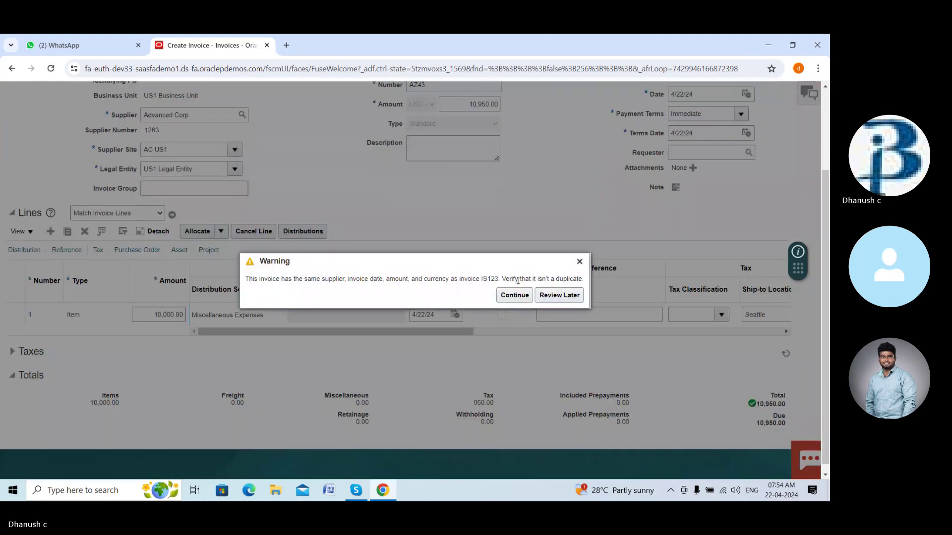
pyautogui.click(514, 295)
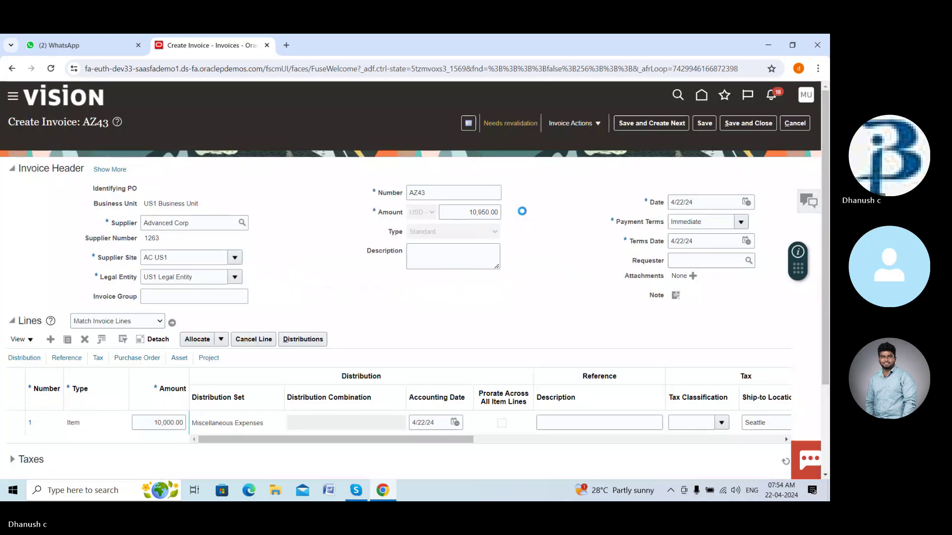
# Review the invoice summary's statuses and holds, and validate the invoice once more.
pyautogui.scroll(-2, 532, 214)
pyautogui.scroll(2, 535, 212)
pyautogui.click(529, 125)
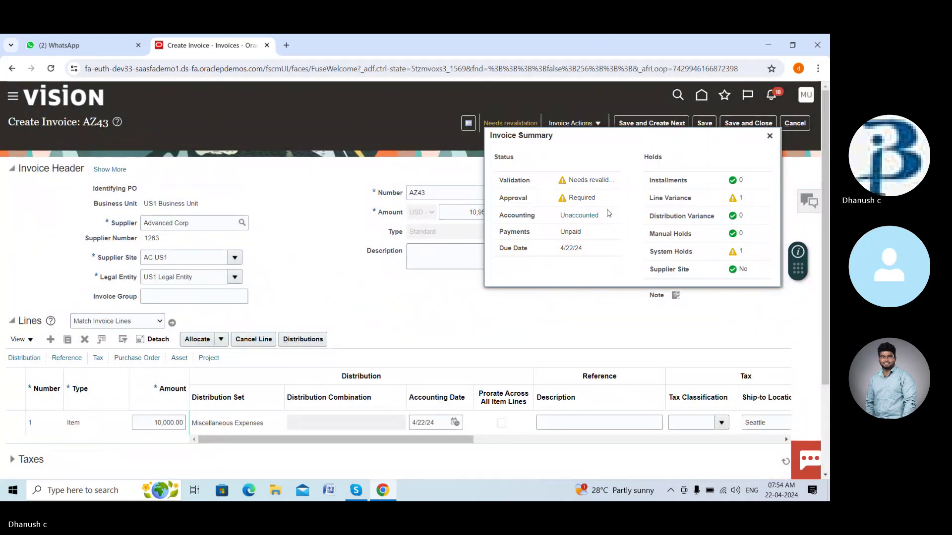
pyautogui.click(770, 135)
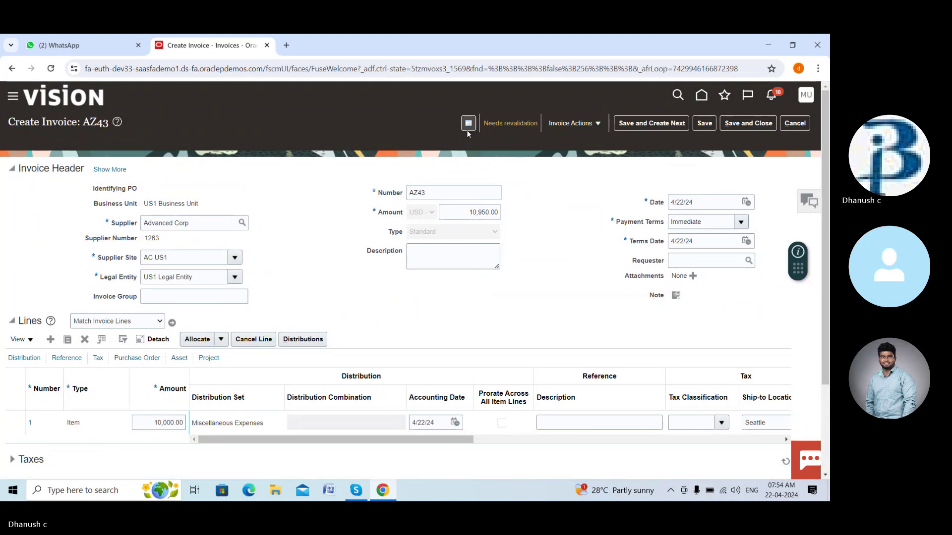
pyautogui.click(505, 126)
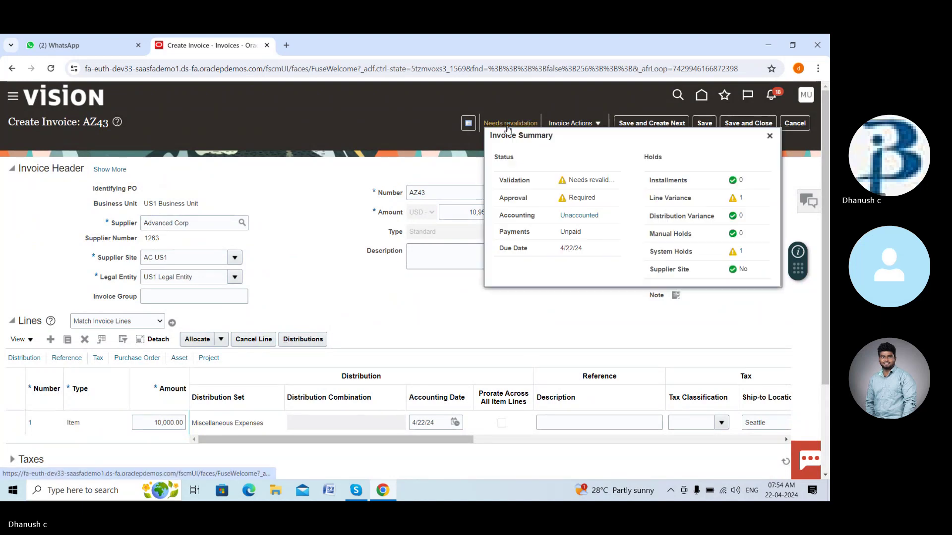
pyautogui.click(769, 135)
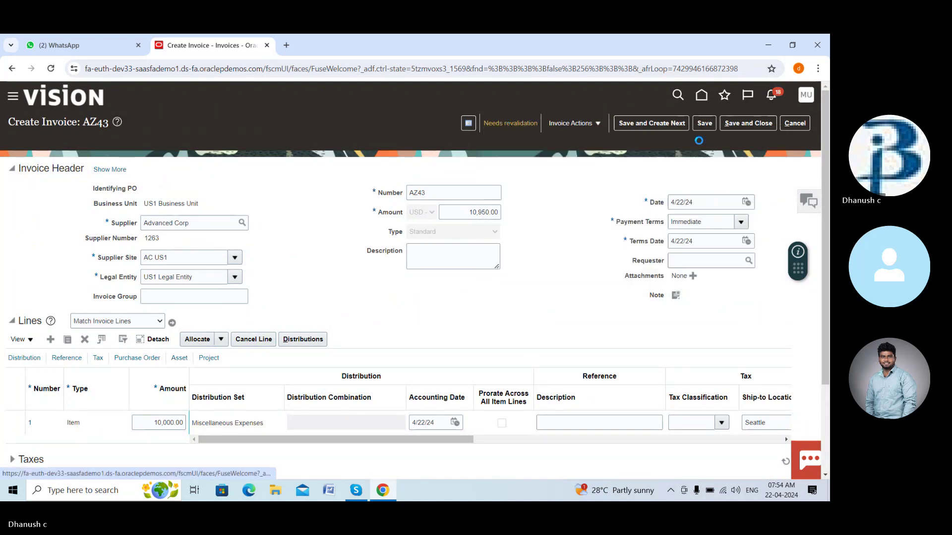
pyautogui.click(574, 123)
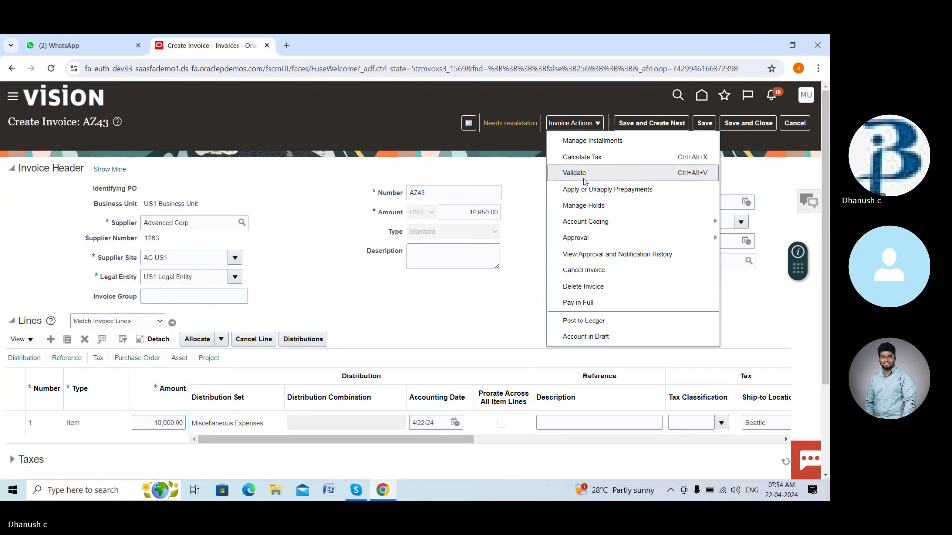
pyautogui.click(583, 174)
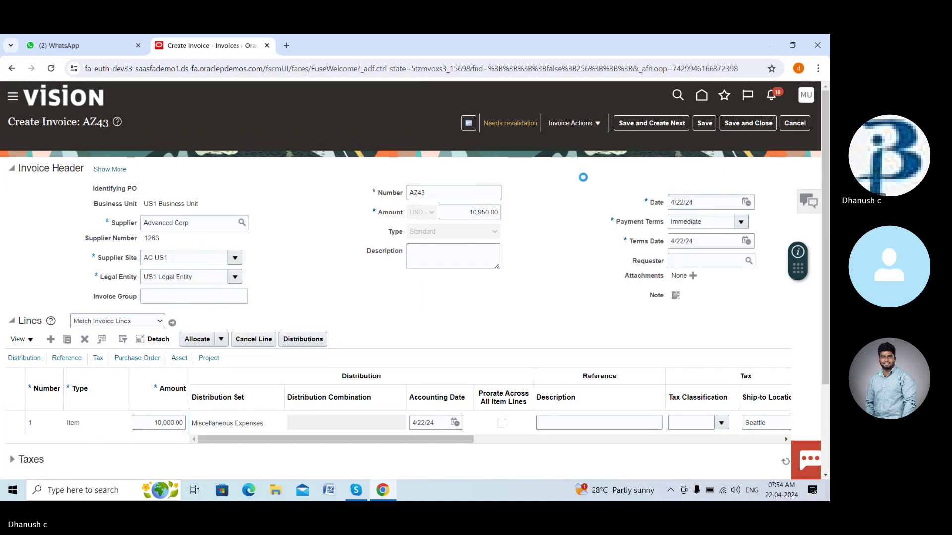
# Force approve the invoice and check its approval status in the invoice summary.
pyautogui.click(595, 124)
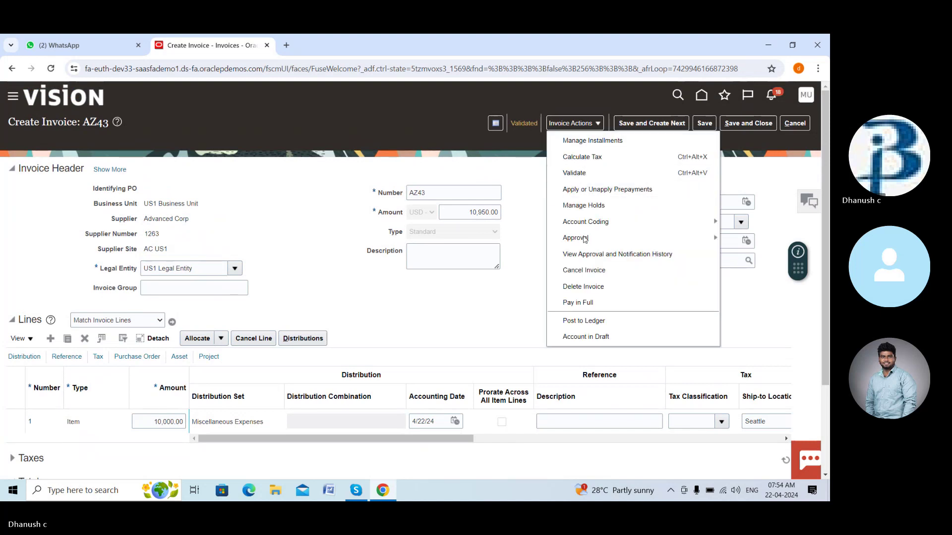
pyautogui.moveTo(585, 238)
pyautogui.click(753, 290)
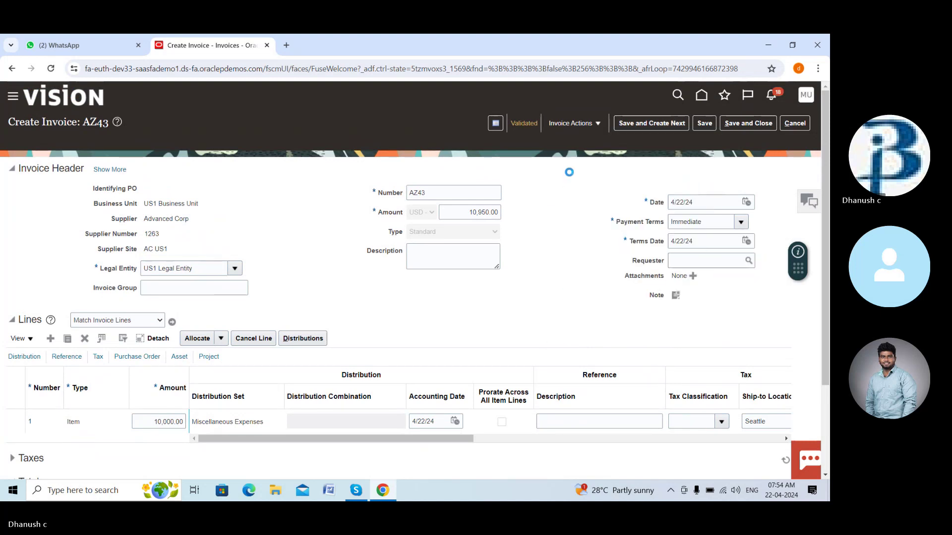
pyautogui.scroll(-3, 562, 202)
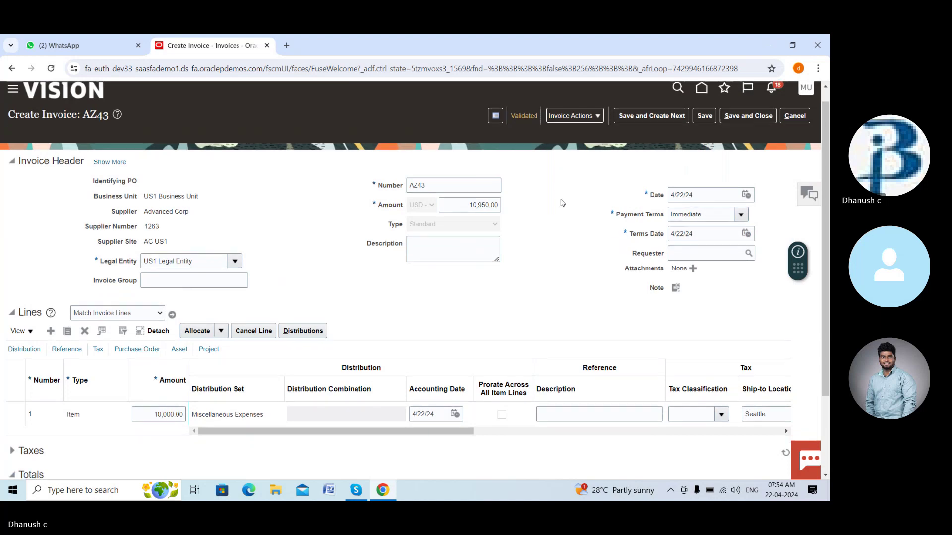
pyautogui.scroll(3, 562, 202)
pyautogui.click(590, 123)
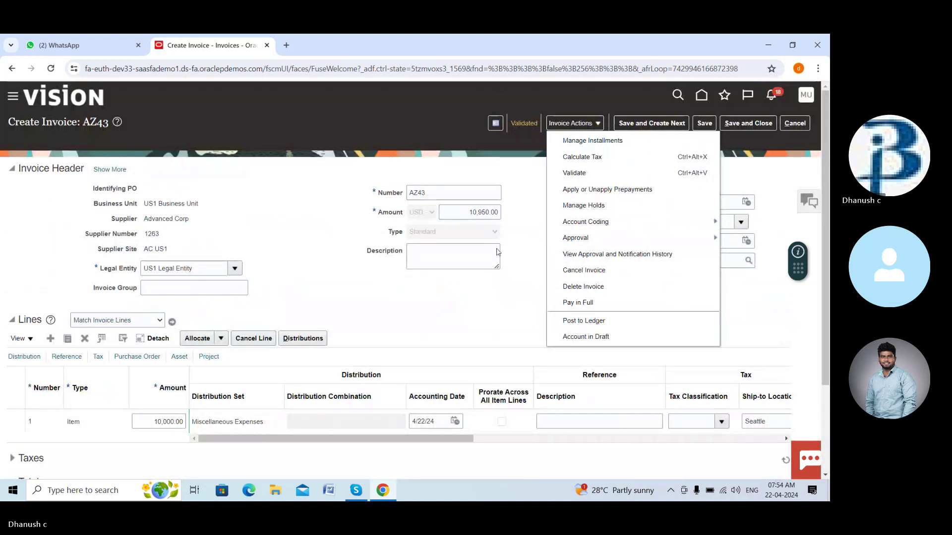
pyautogui.moveTo(620, 238)
pyautogui.click(744, 290)
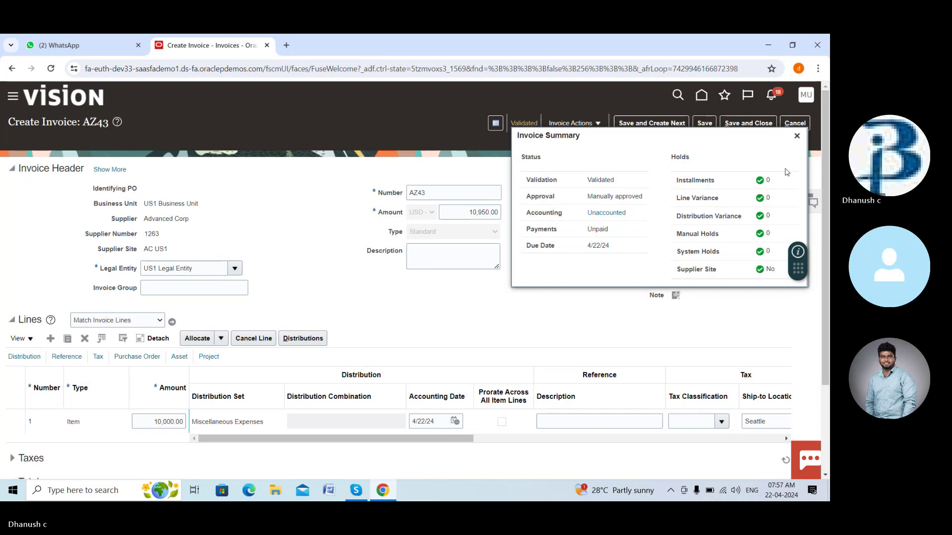
pyautogui.click(797, 136)
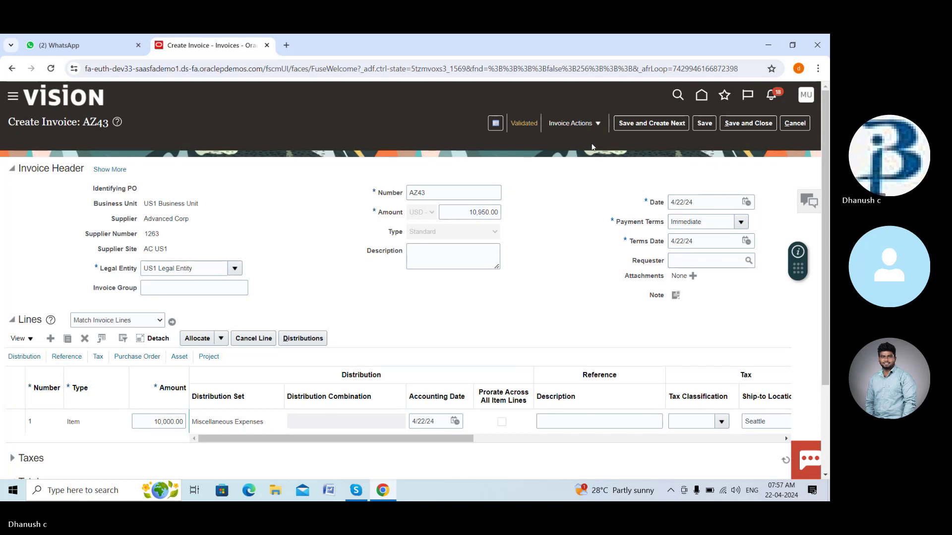
# Account the invoice in draft and open its accounting lines to examine the error details.
pyautogui.click(569, 124)
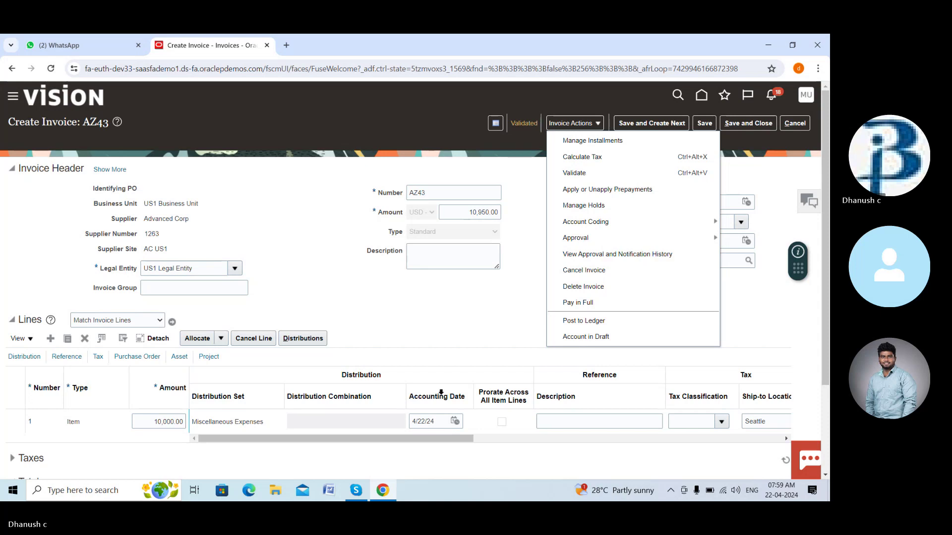
pyautogui.click(366, 493)
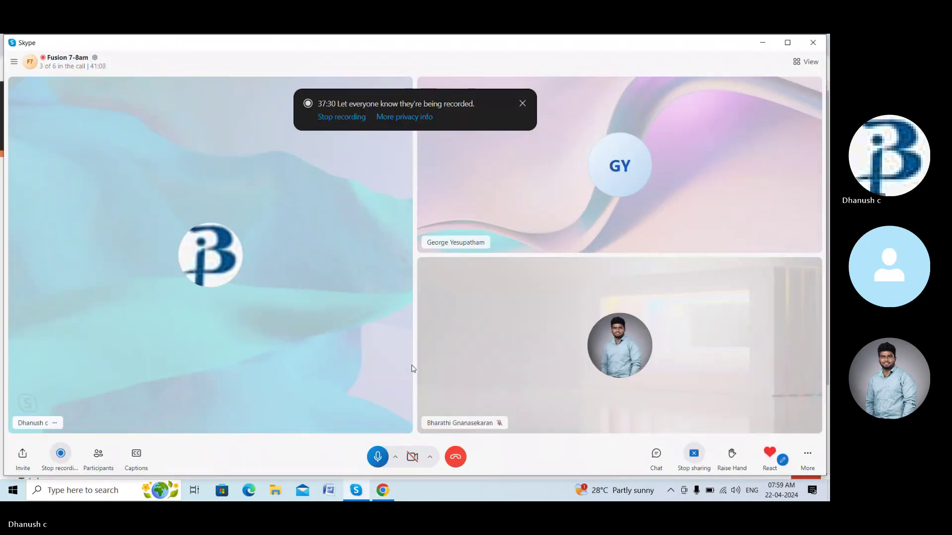
pyautogui.click(383, 493)
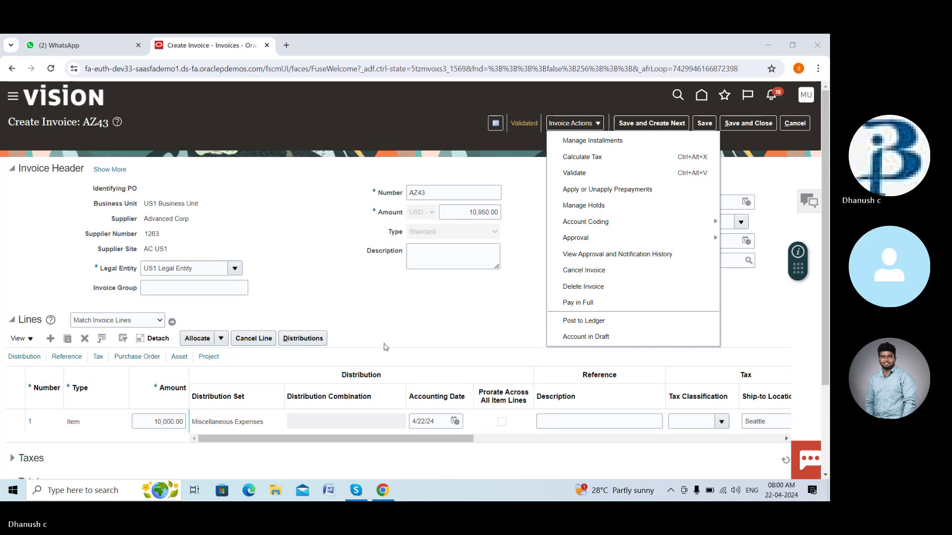
pyautogui.scroll(-1, 408, 331)
pyautogui.scroll(-3, 409, 330)
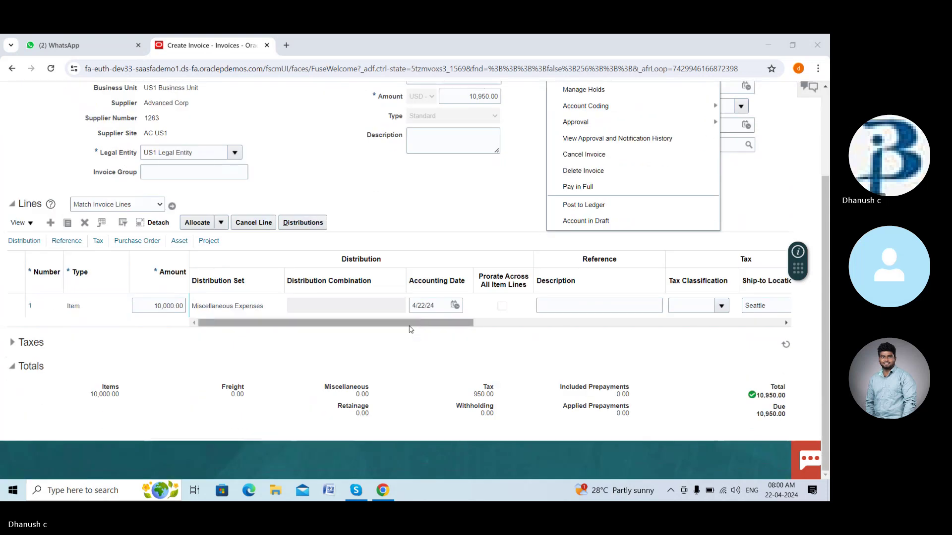
pyautogui.scroll(4, 410, 329)
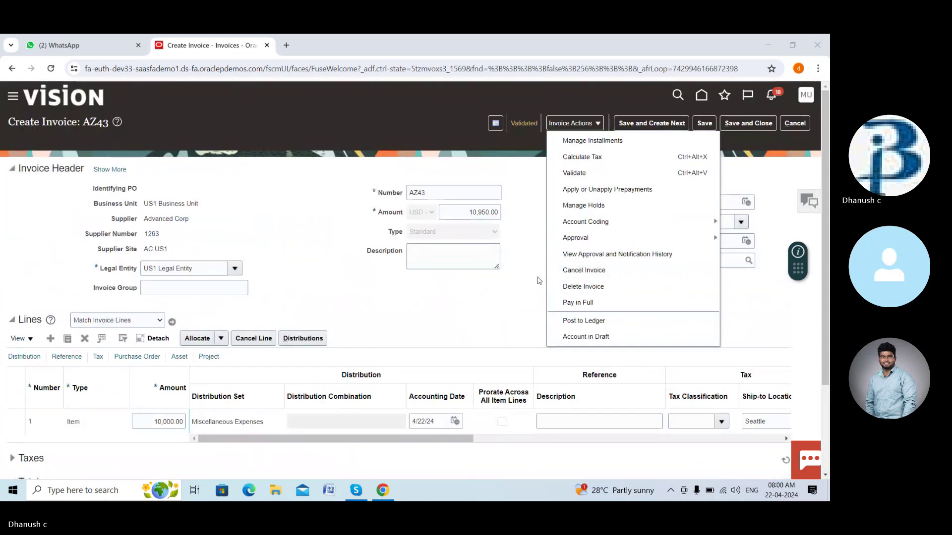
pyautogui.click(600, 336)
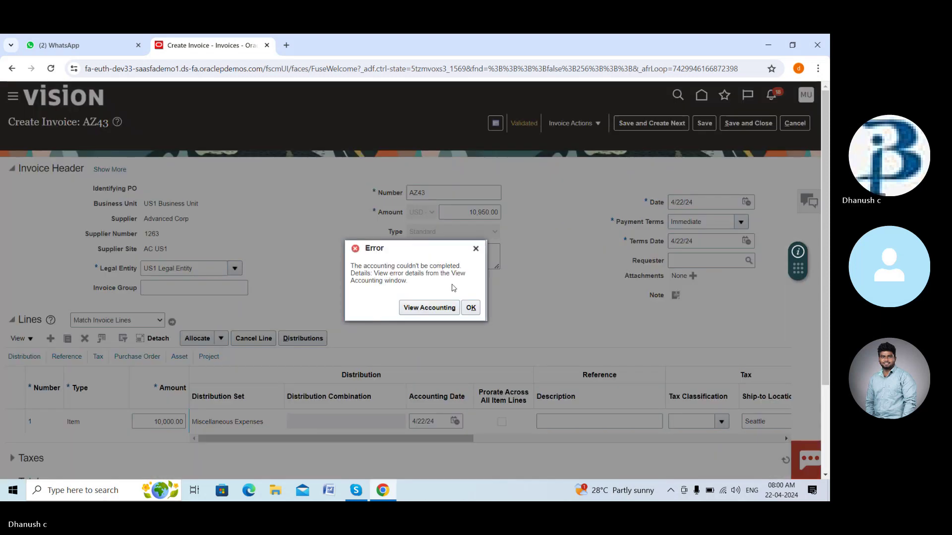
pyautogui.click(415, 304)
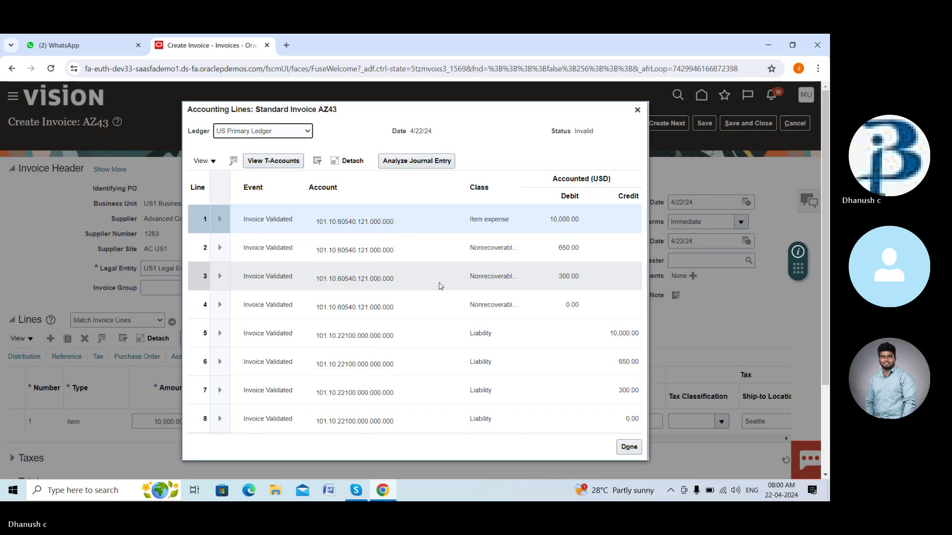
# Close the accounting lines and check the accounting status in the invoice summary.
pyautogui.scroll(-3, 440, 286)
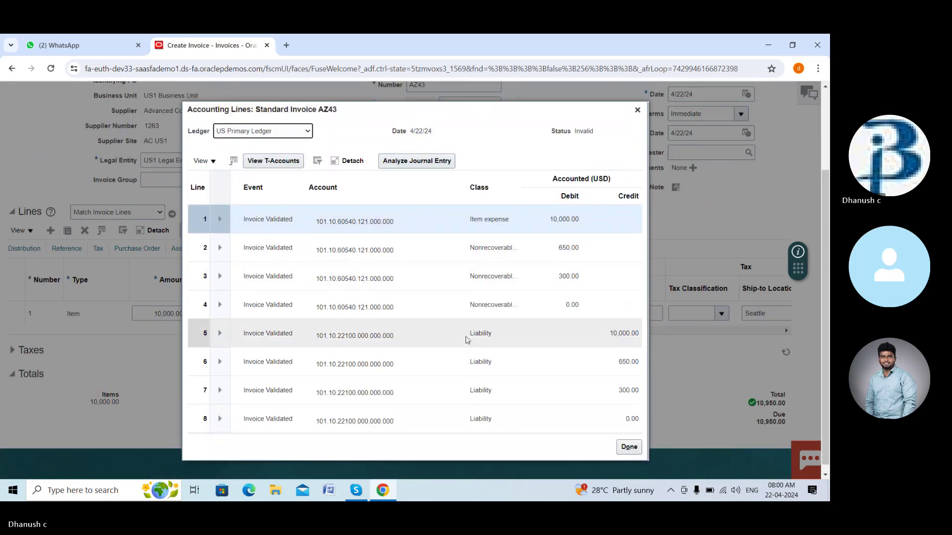
pyautogui.click(629, 446)
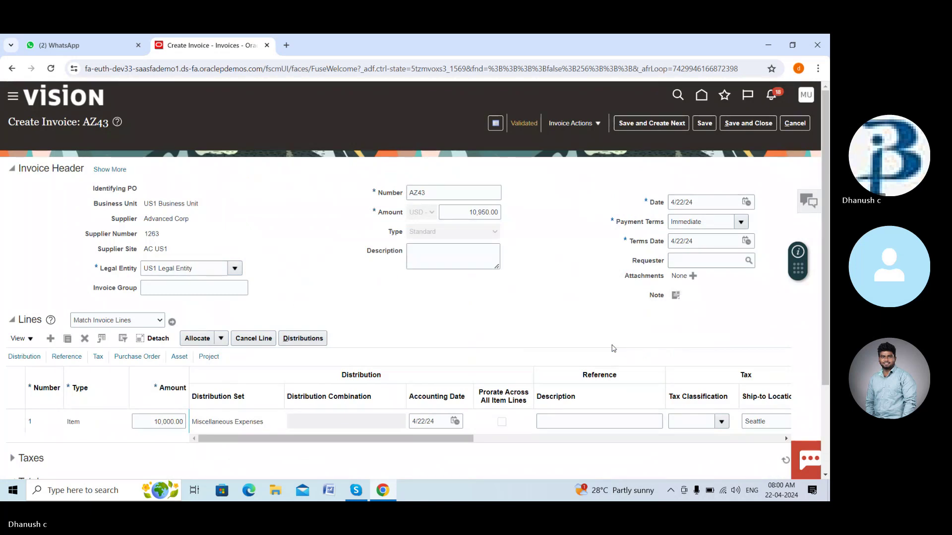
pyautogui.click(528, 125)
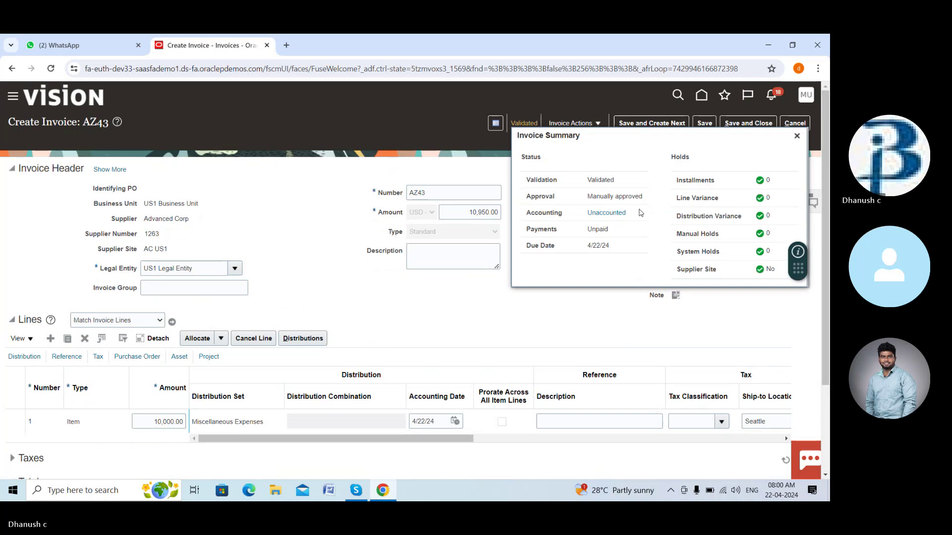
pyautogui.click(796, 136)
# Try to initiate account coding for invoice AZ43 and dismiss the resulting message.
pyautogui.click(573, 124)
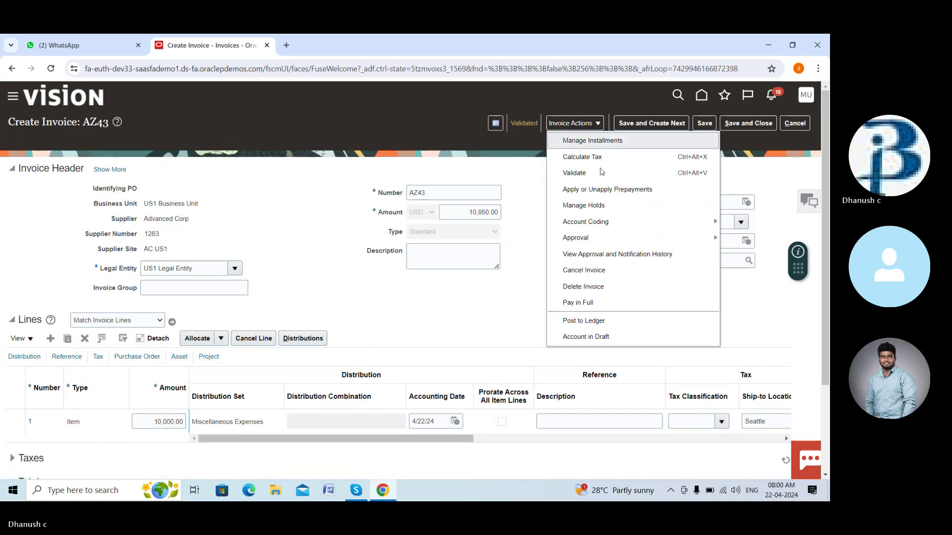
pyautogui.moveTo(608, 224)
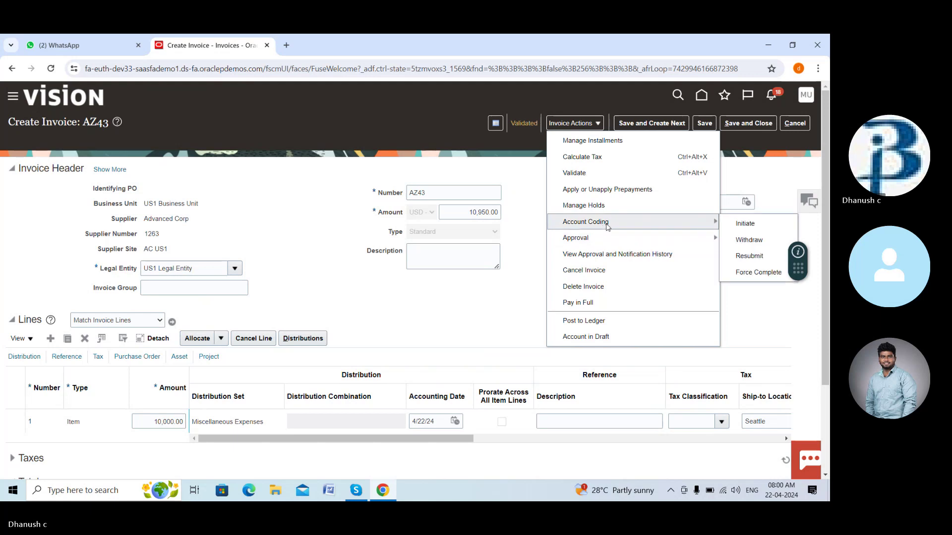
pyautogui.click(745, 224)
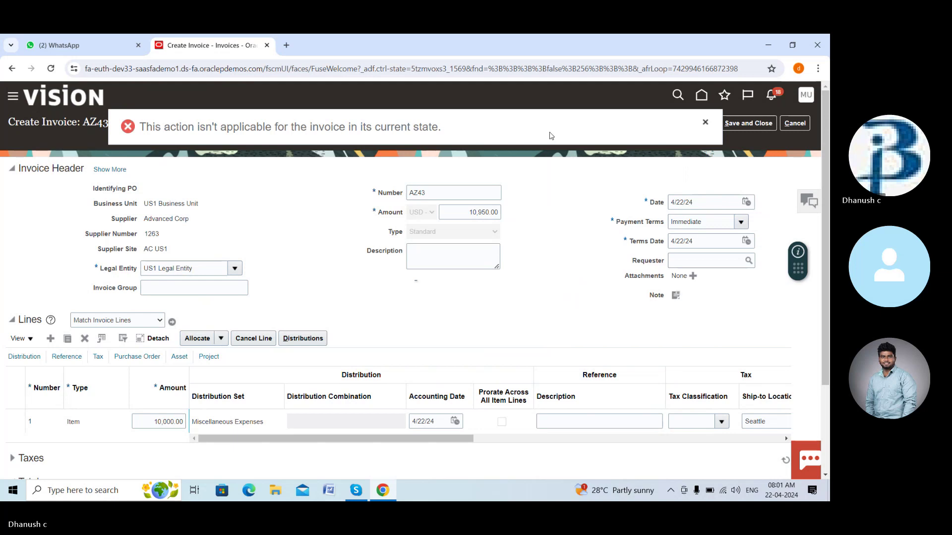
pyautogui.click(706, 121)
pyautogui.scroll(-3, 570, 218)
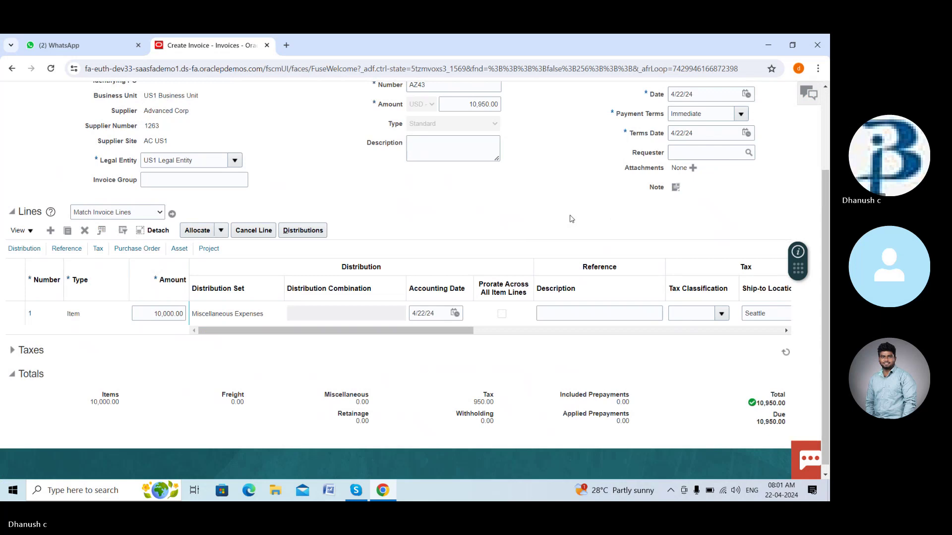
pyautogui.scroll(3, 572, 218)
# Examine the Pay in Full form for invoice AZ43 and close it without submitting a payment.
pyautogui.click(574, 123)
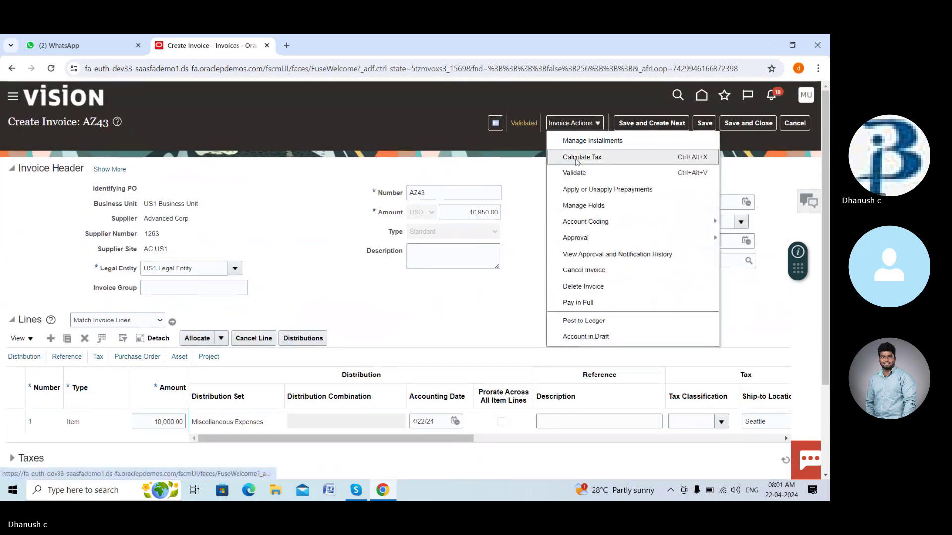
pyautogui.click(577, 301)
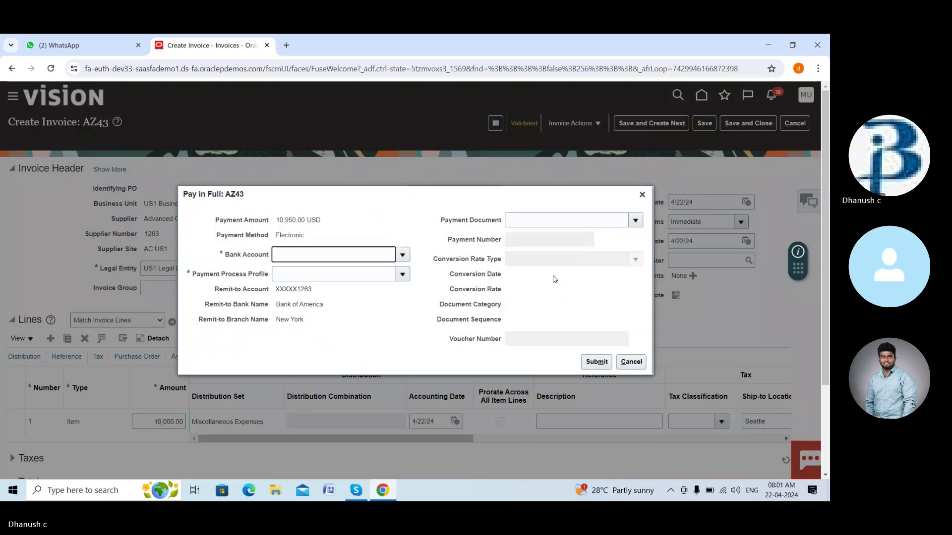
pyautogui.click(643, 195)
pyautogui.click(598, 122)
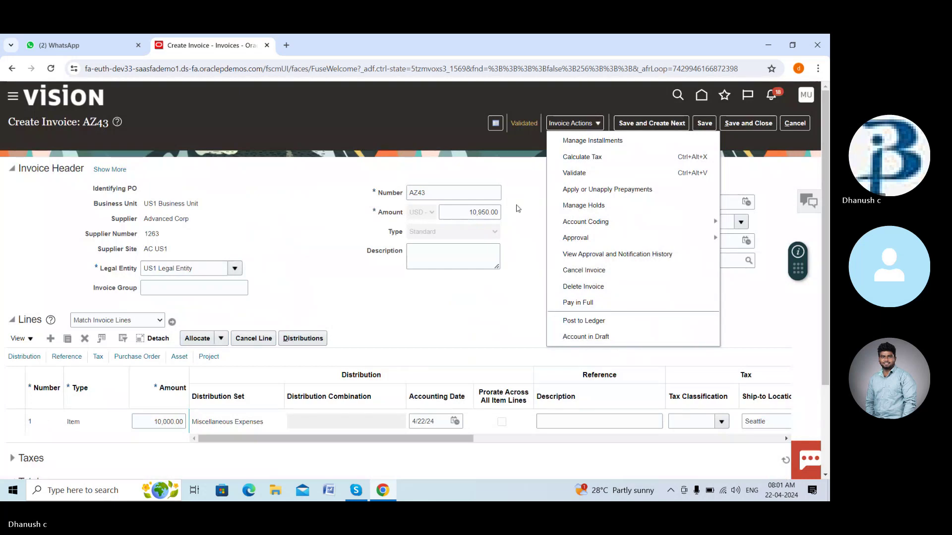
pyautogui.click(520, 204)
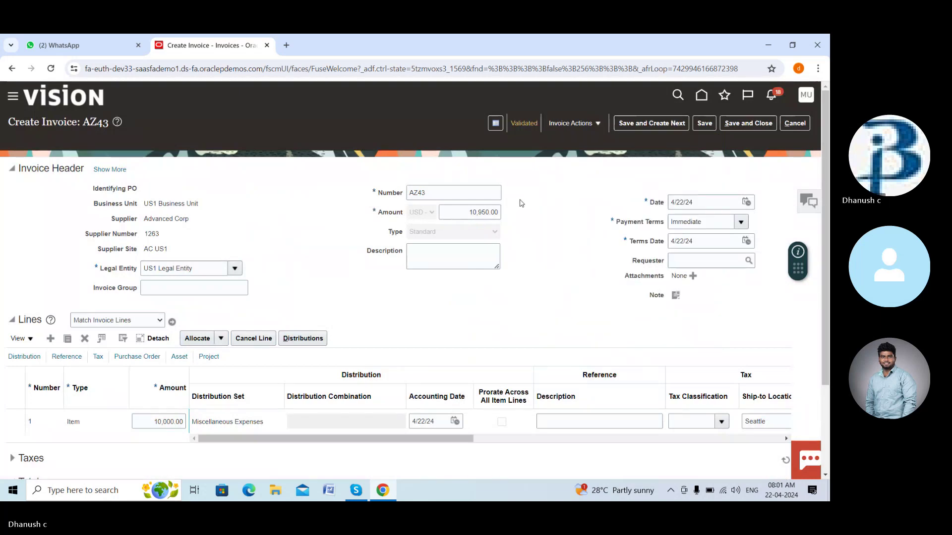
pyautogui.scroll(-3, 545, 238)
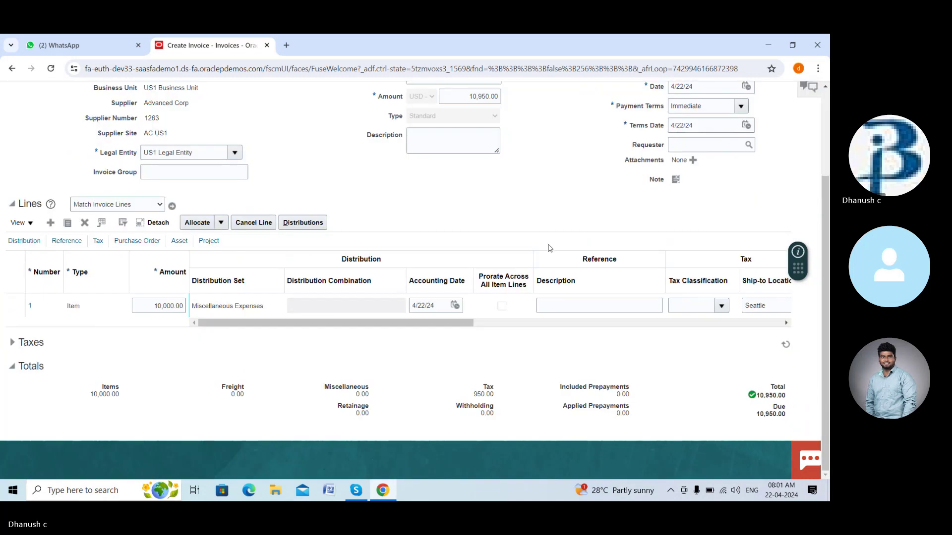
pyautogui.scroll(3, 548, 197)
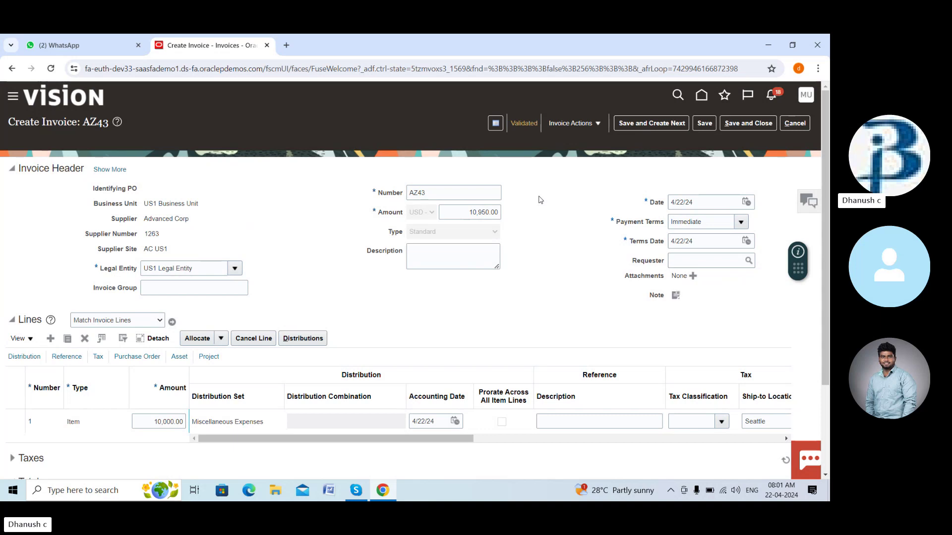
pyautogui.scroll(-2, 570, 263)
pyautogui.scroll(2, 590, 198)
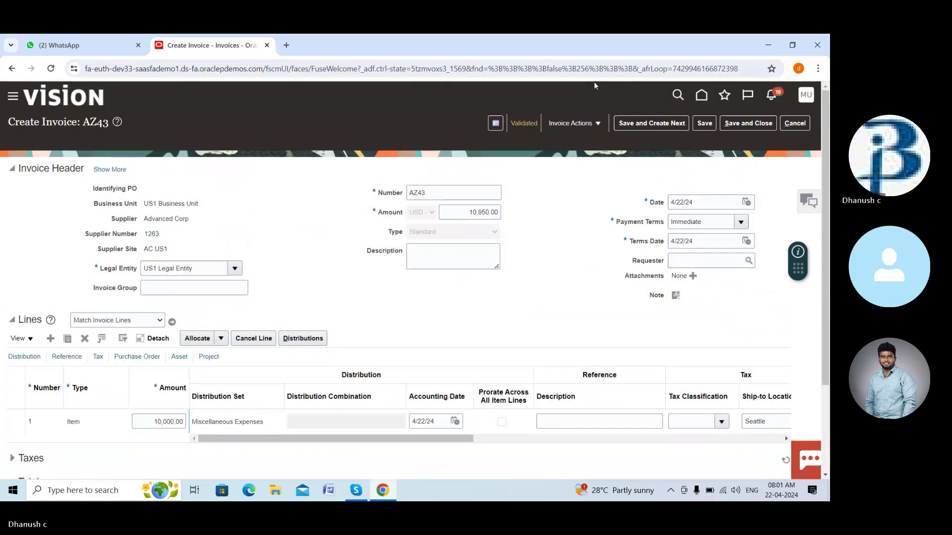
pyautogui.click(574, 123)
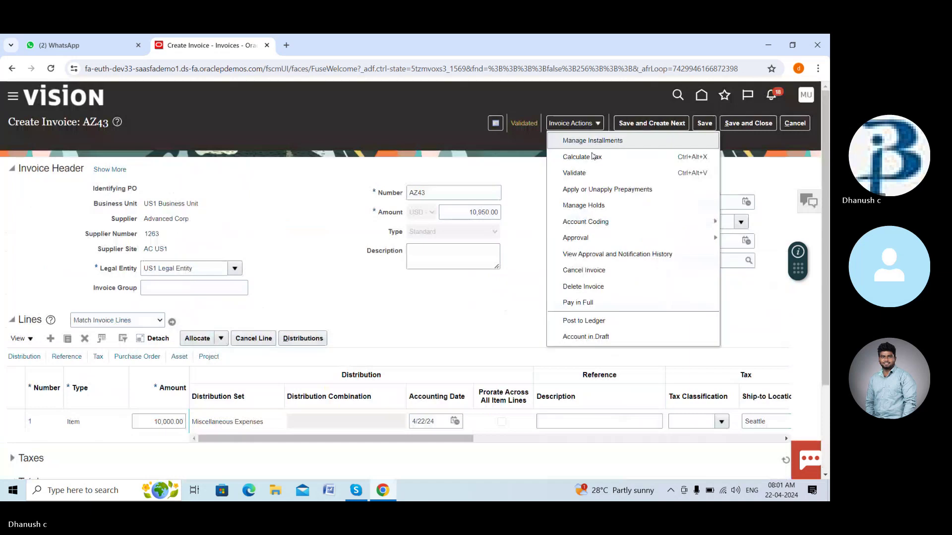
pyautogui.click(593, 336)
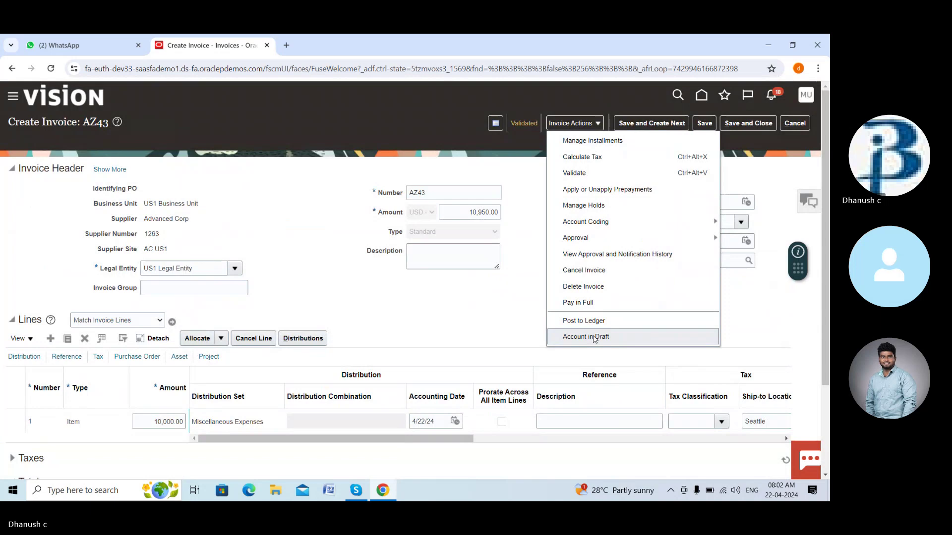
pyautogui.click(508, 316)
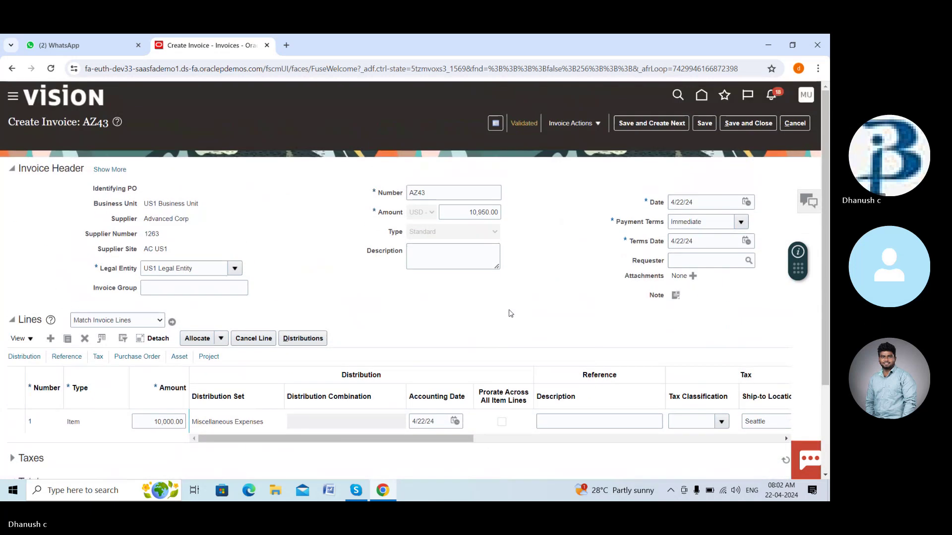
# Try to post invoice AZ43 to the ledger and open its accounting lines for the error details.
pyautogui.click(570, 123)
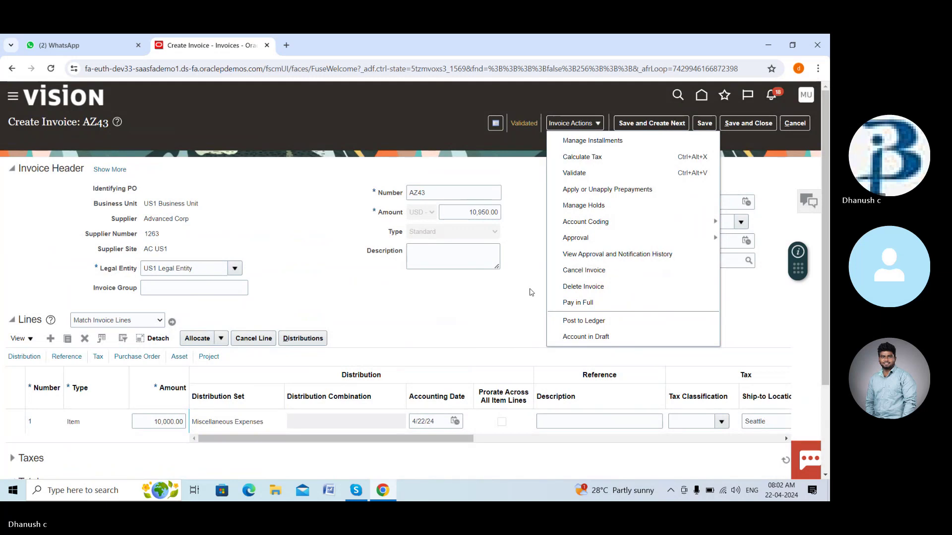
pyautogui.click(590, 321)
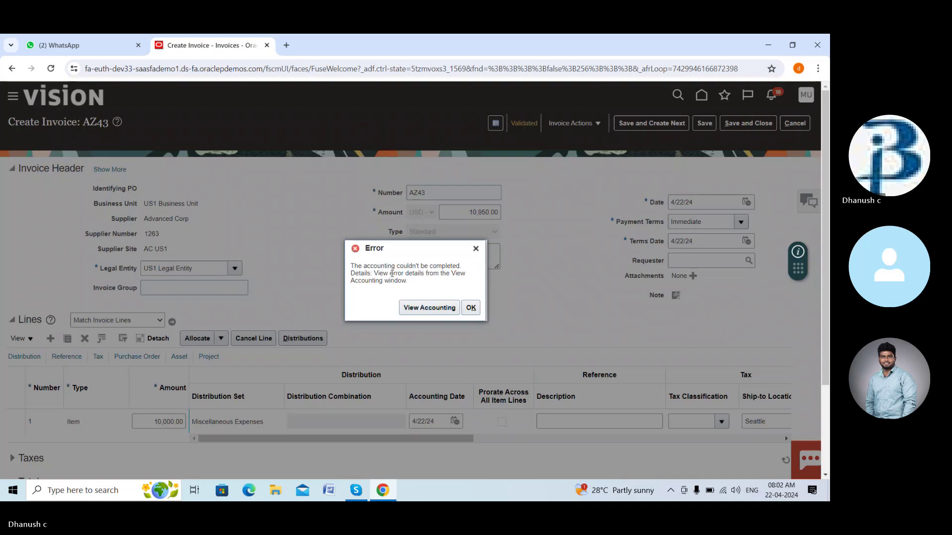
pyautogui.click(424, 311)
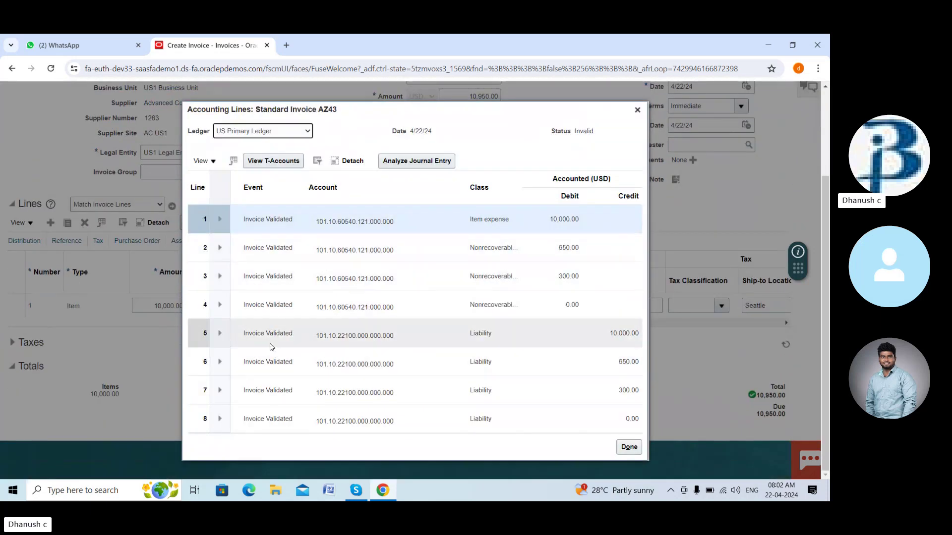
# Look through the available ledgers and examine the T-accounts of the US Primary Ledger for the invoice.
pyautogui.scroll(2, 271, 347)
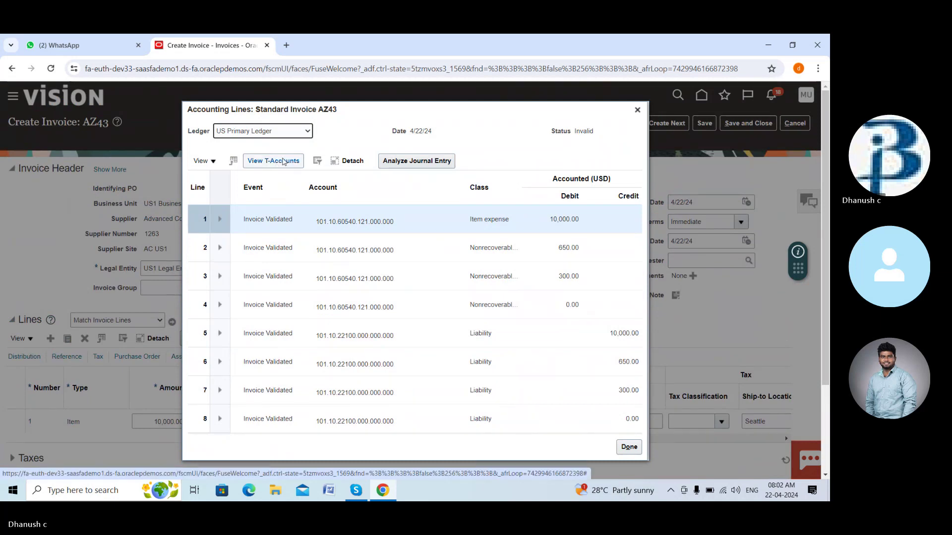
pyautogui.click(302, 132)
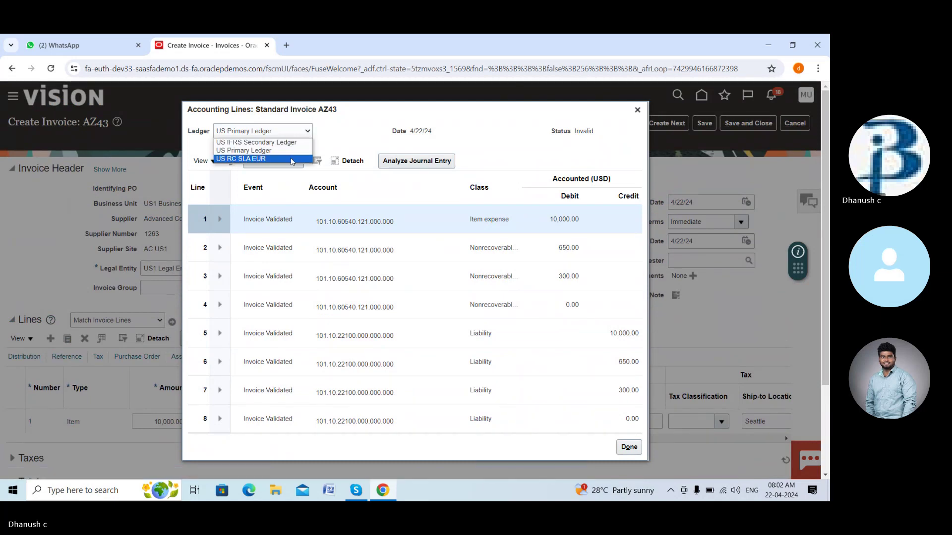
pyautogui.click(349, 138)
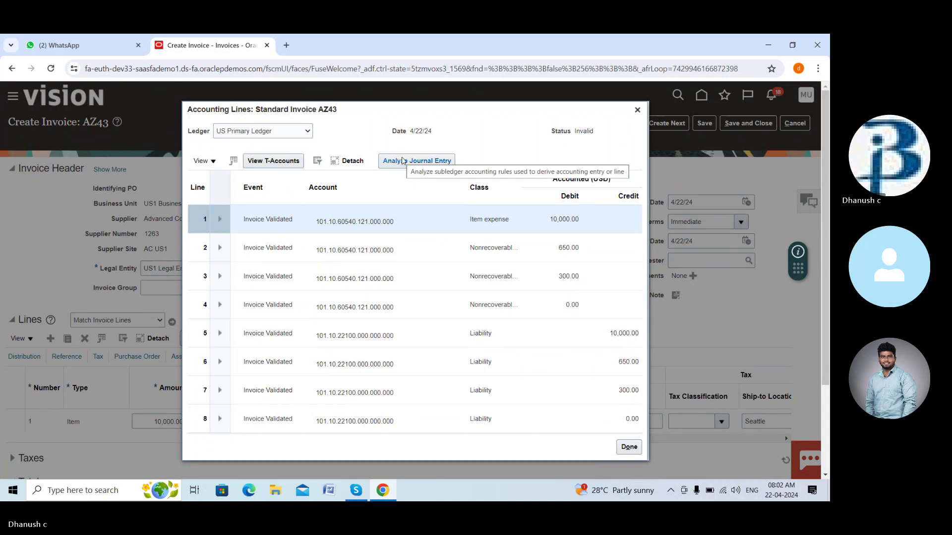
pyautogui.click(289, 165)
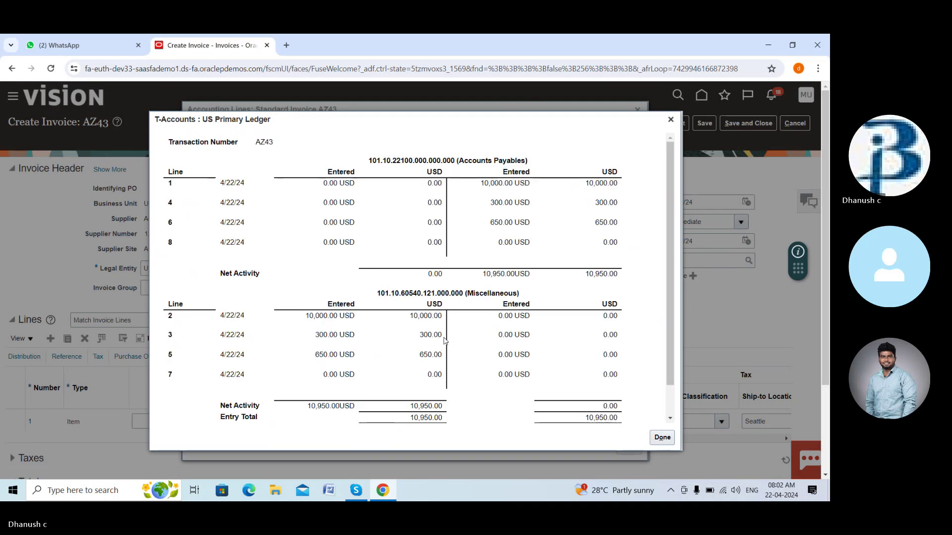
pyautogui.scroll(-2, 445, 341)
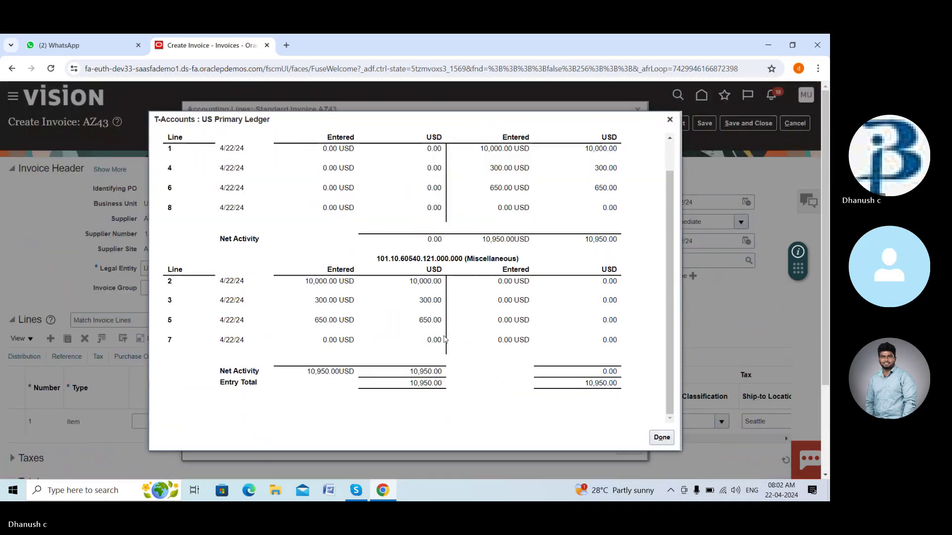
pyautogui.click(658, 437)
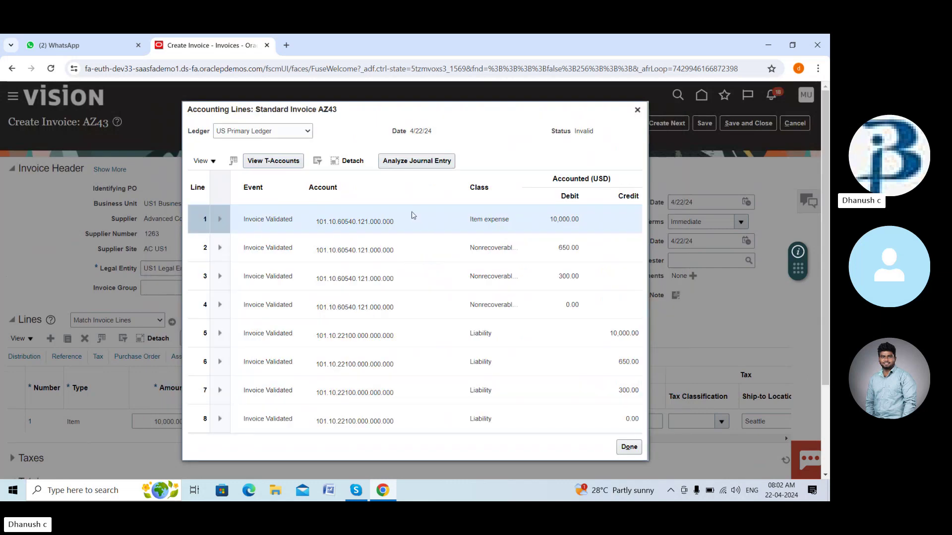
# Keep US Primary Ledger as the displayed ledger, review the accounting lines and close them.
pyautogui.click(307, 132)
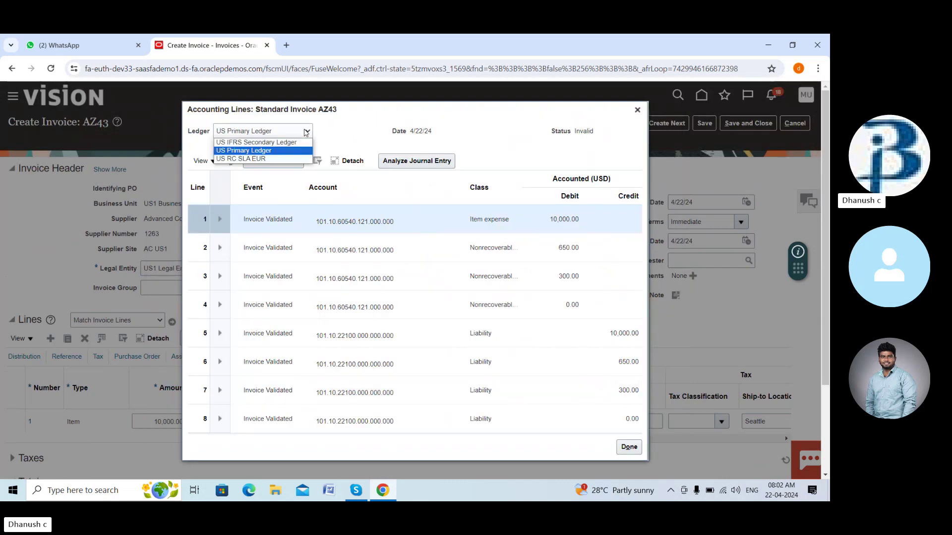
pyautogui.click(269, 151)
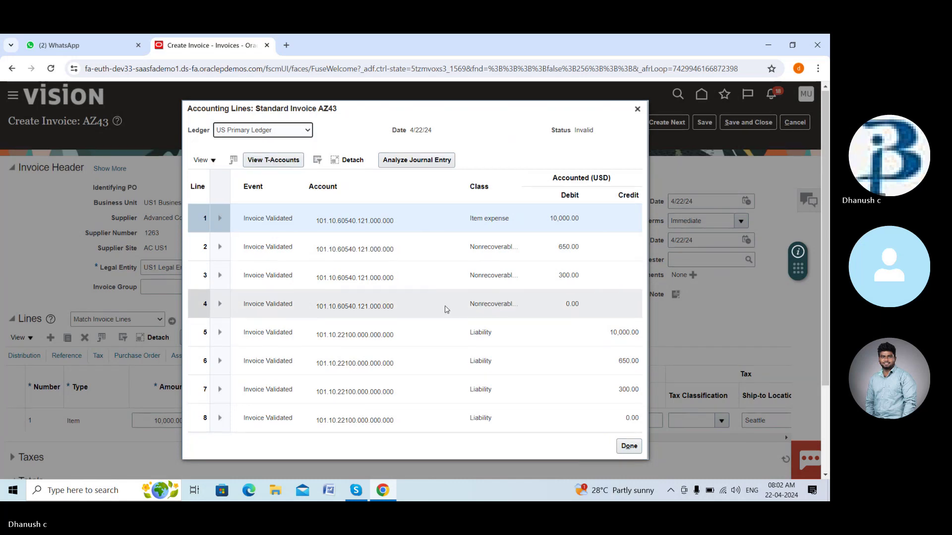
pyautogui.scroll(-2, 460, 305)
pyautogui.click(629, 447)
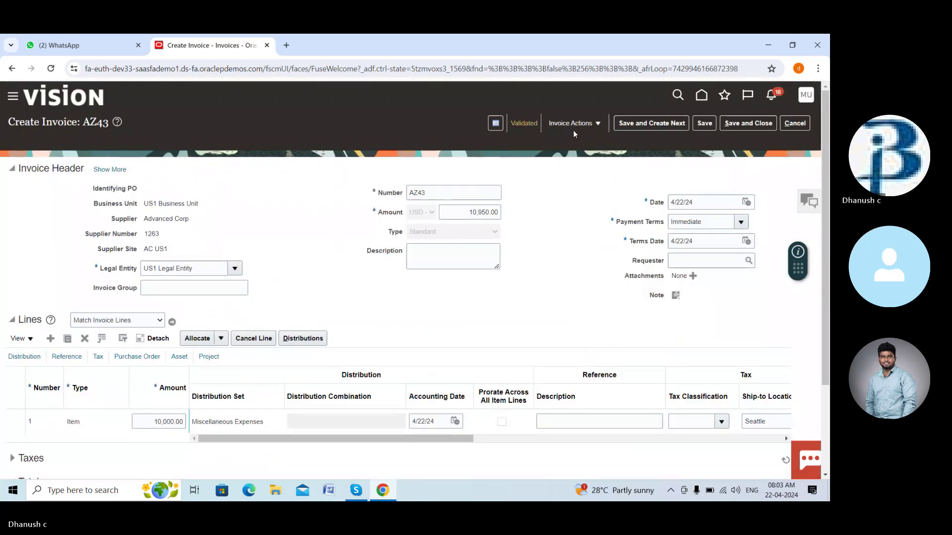
# Check the invoice summary's accounting status, review the accounting lines linked from it, and return to the invoice.
pyautogui.click(523, 123)
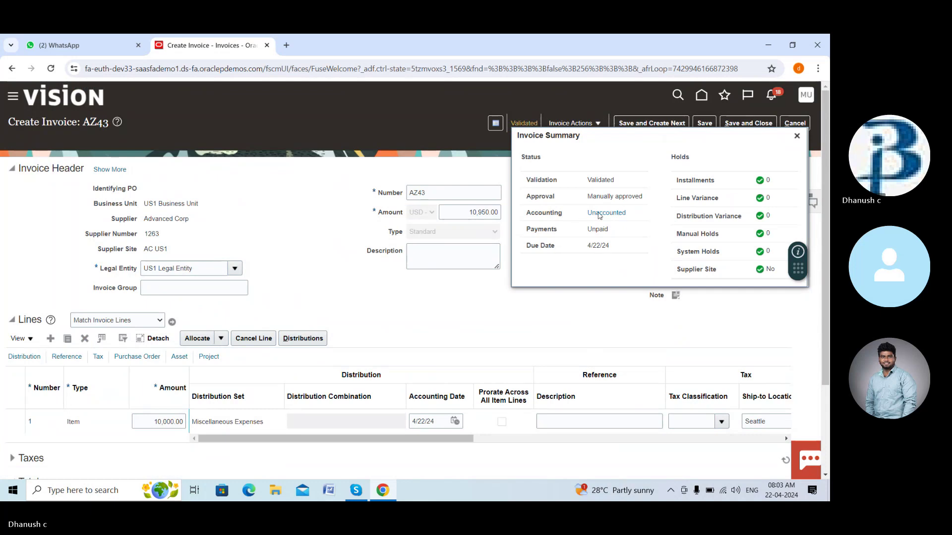
pyautogui.click(608, 213)
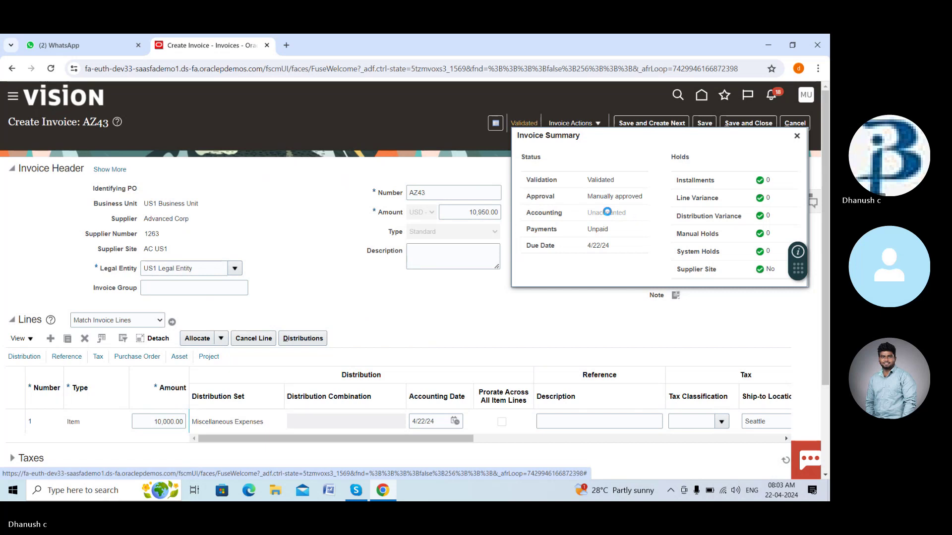
pyautogui.scroll(-1, 502, 273)
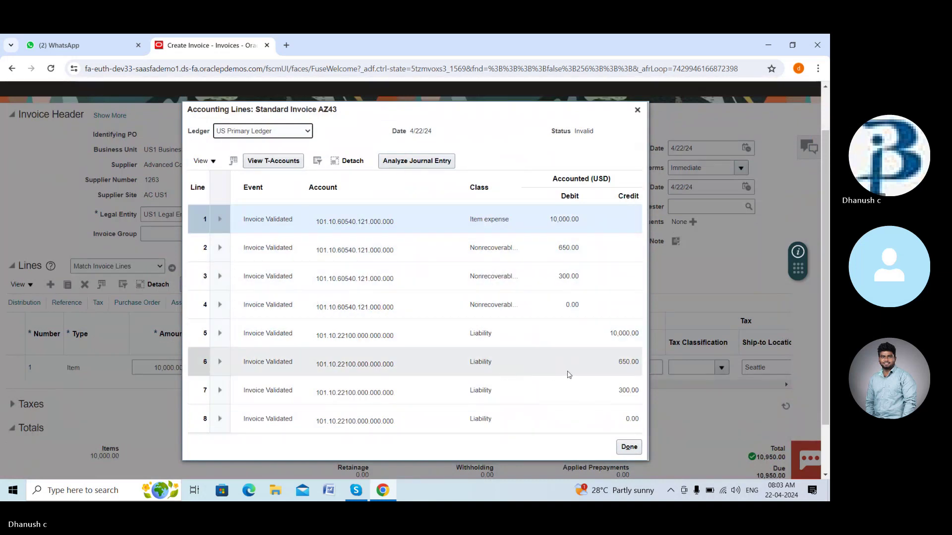
pyautogui.scroll(-2, 570, 362)
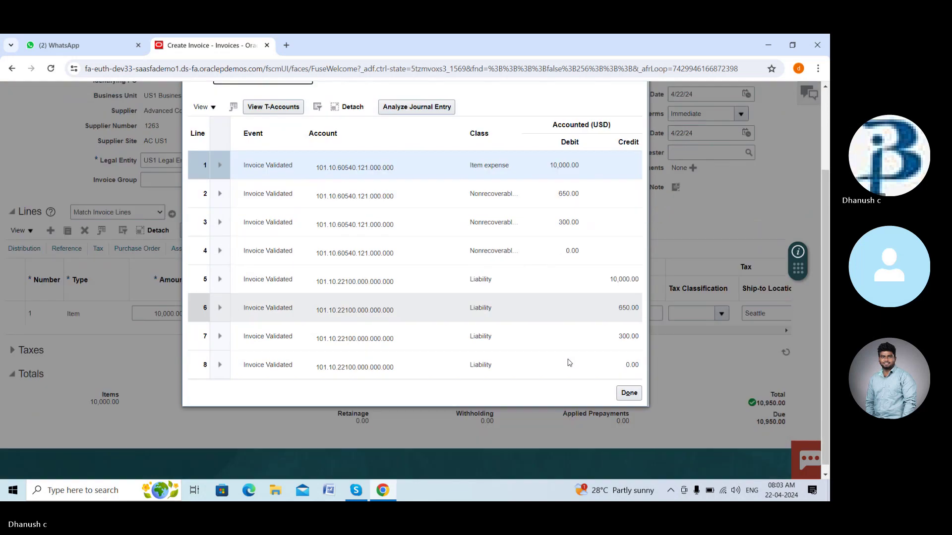
pyautogui.click(628, 446)
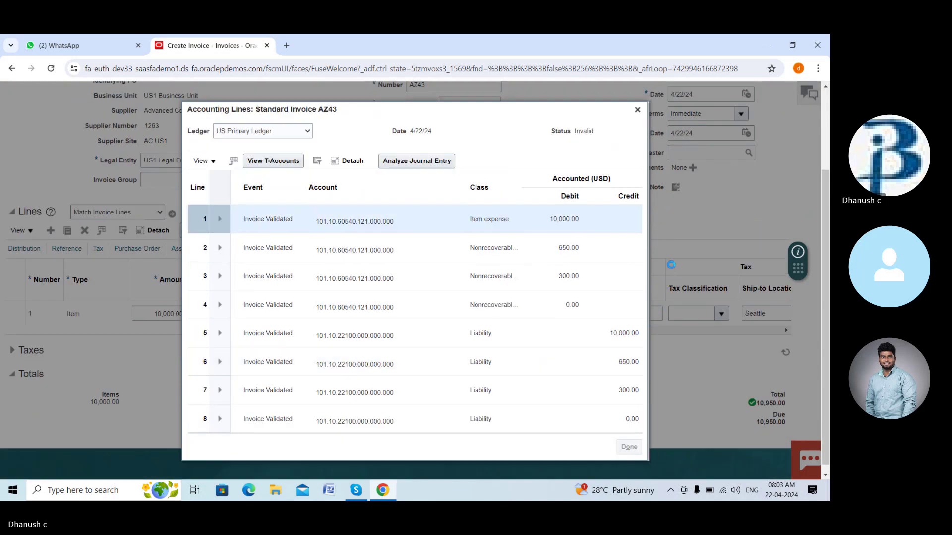
pyautogui.scroll(-3, 576, 253)
pyautogui.scroll(3, 565, 268)
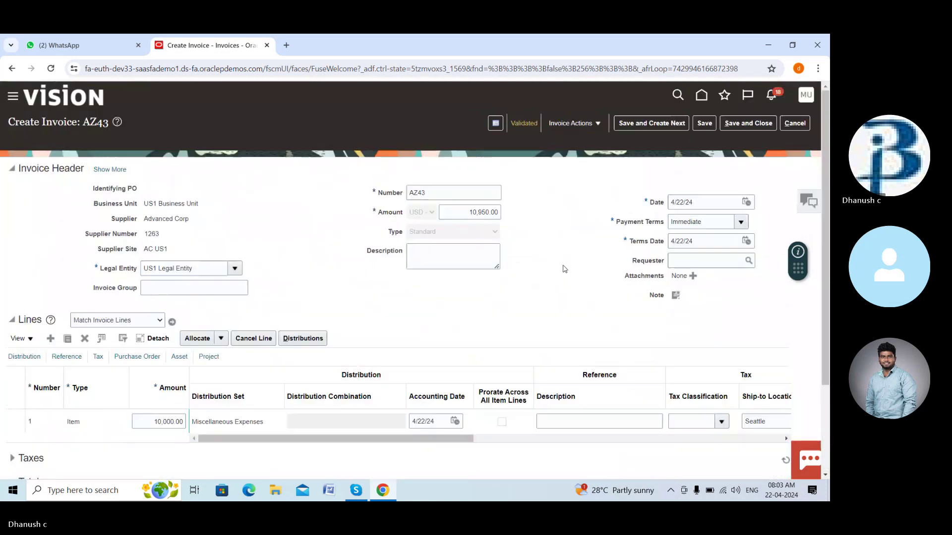
pyautogui.scroll(-2, 564, 268)
pyautogui.scroll(2, 564, 267)
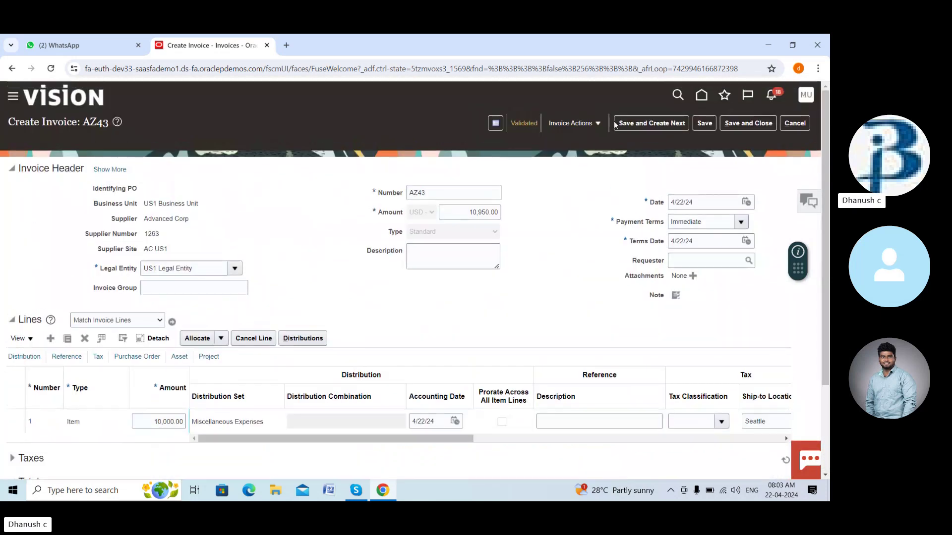
pyautogui.click(574, 123)
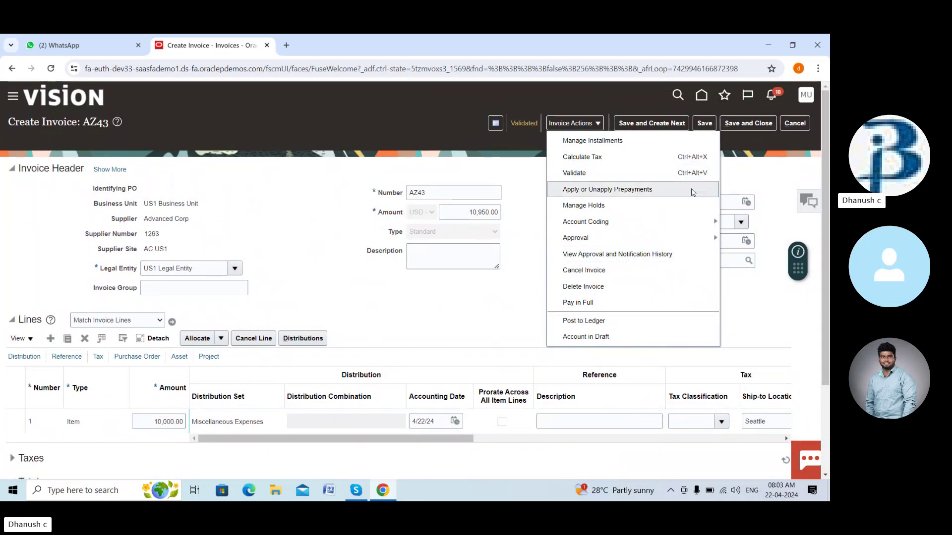
pyautogui.moveTo(695, 239)
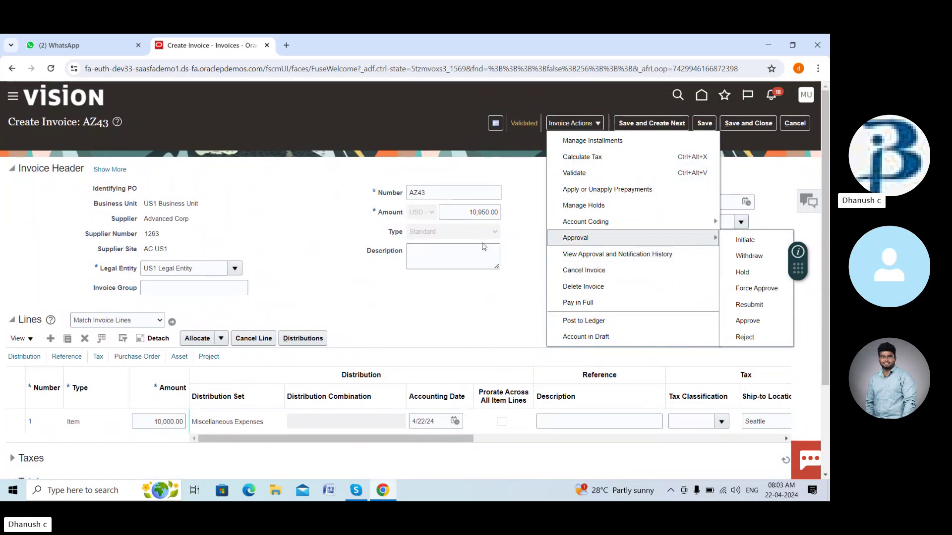
pyautogui.click(545, 247)
# Prepare a full payment of invoice AZ43 from the BofA bank account with the PayPal payment process profile.
pyautogui.click(577, 120)
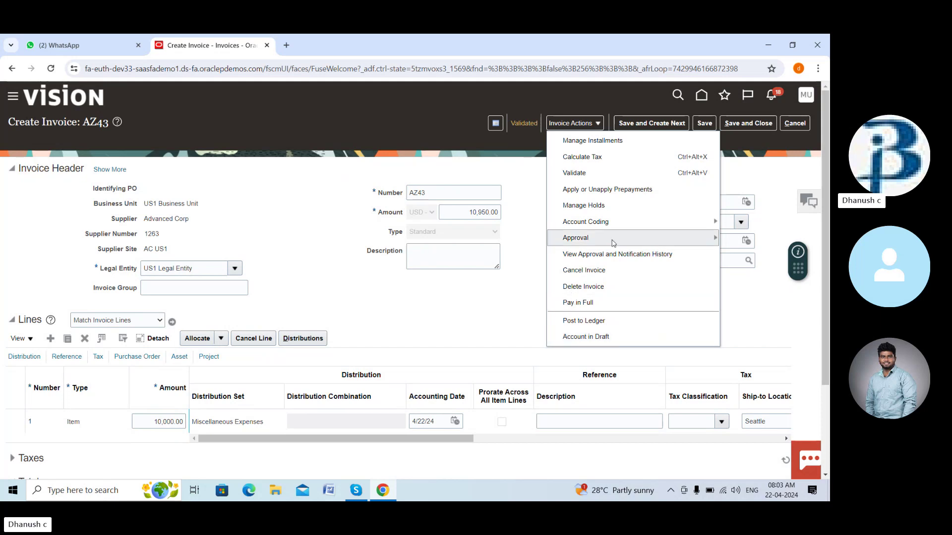
pyautogui.click(580, 303)
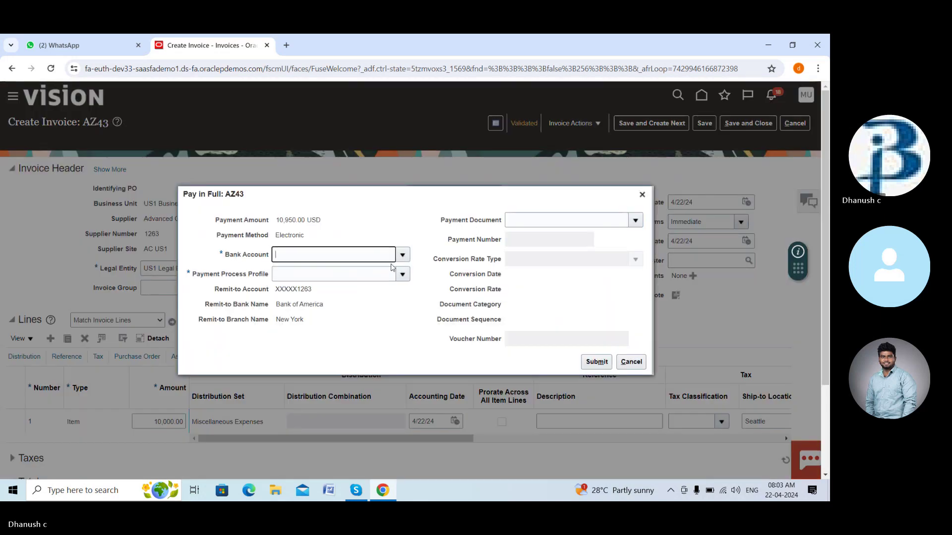
pyautogui.click(402, 255)
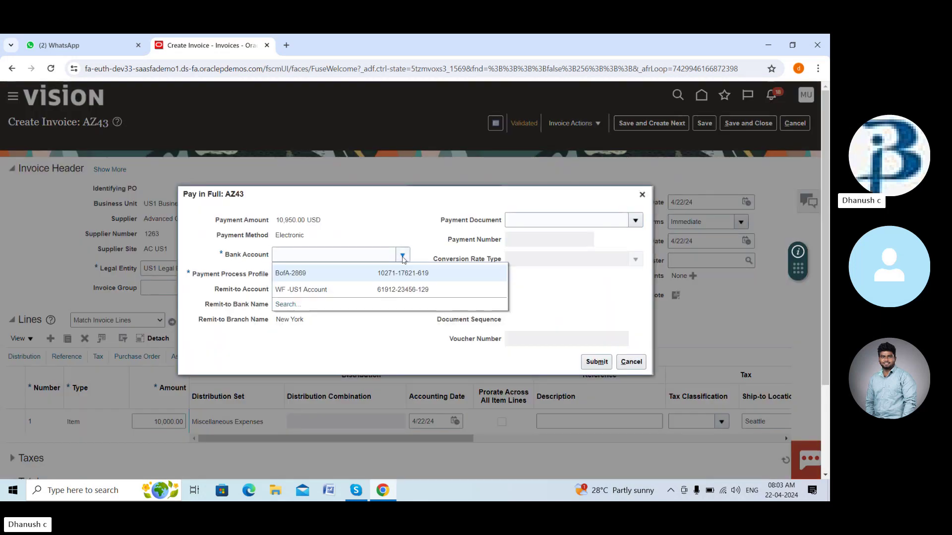
pyautogui.click(325, 276)
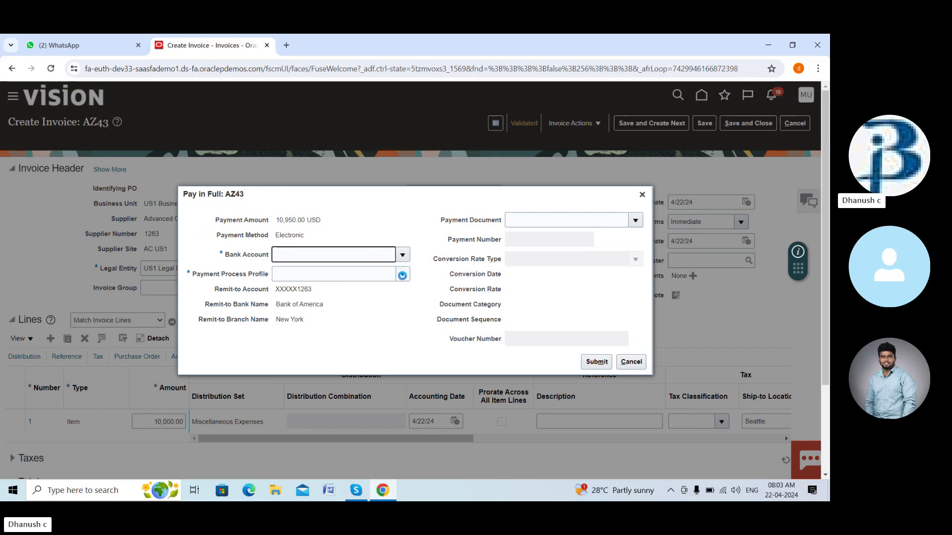
pyautogui.click(403, 276)
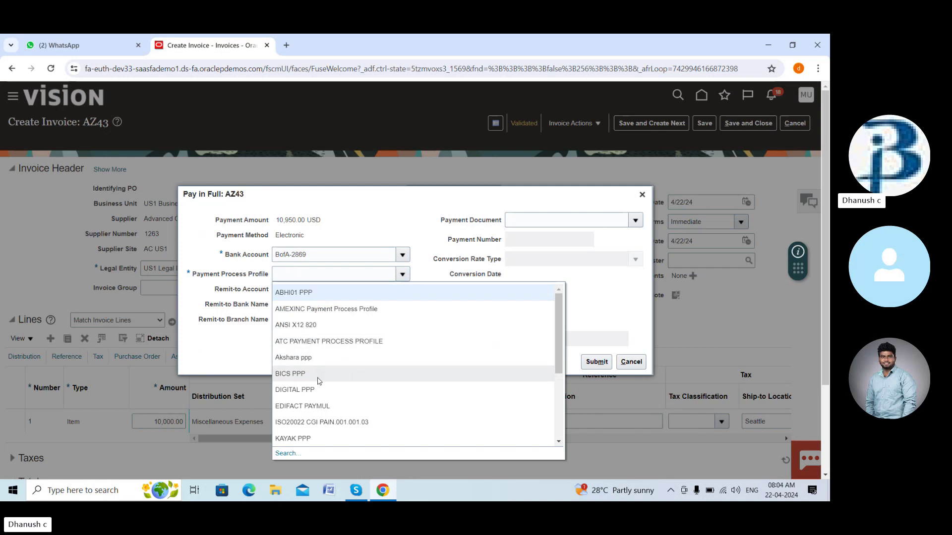
pyautogui.scroll(-3, 327, 416)
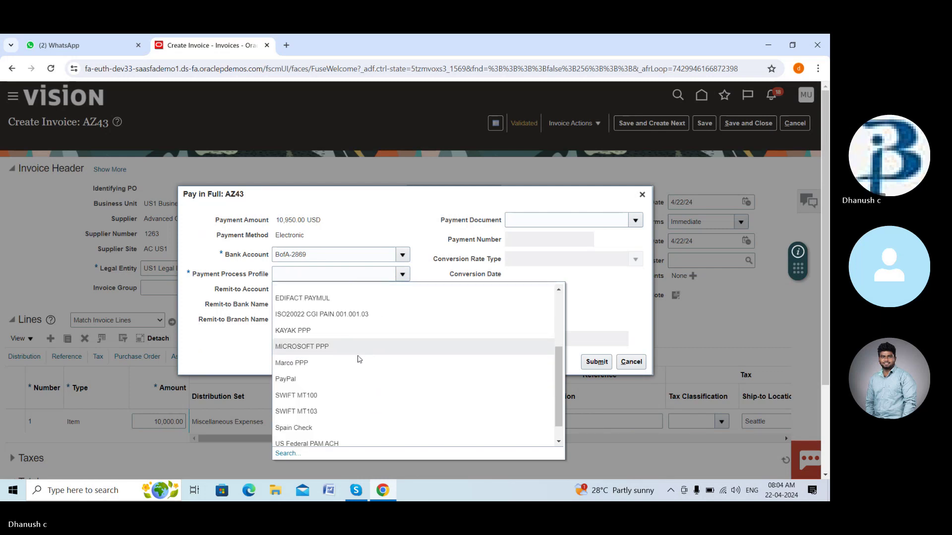
pyautogui.click(362, 379)
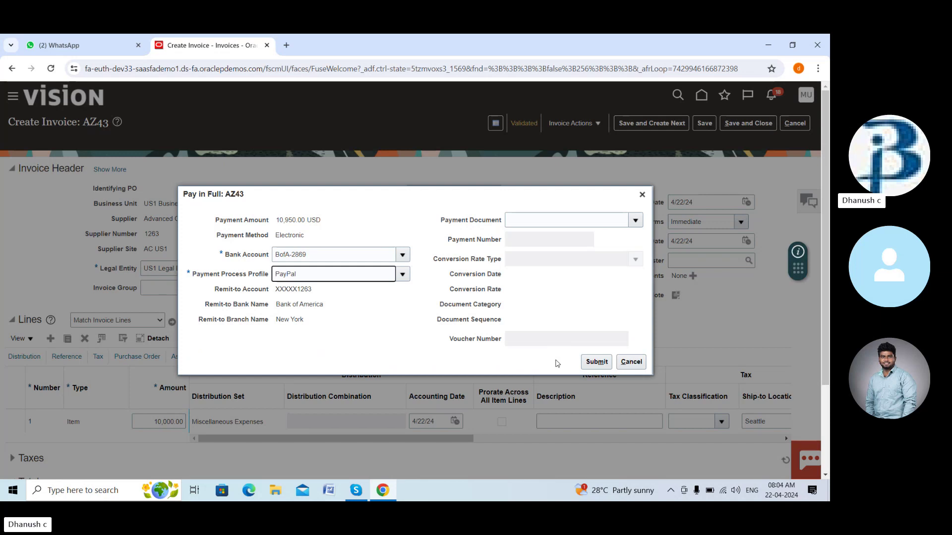
# Submit the full payment of invoice AZ43 and check its payment, approval and accounting statuses in the invoice summary.
pyautogui.click(597, 362)
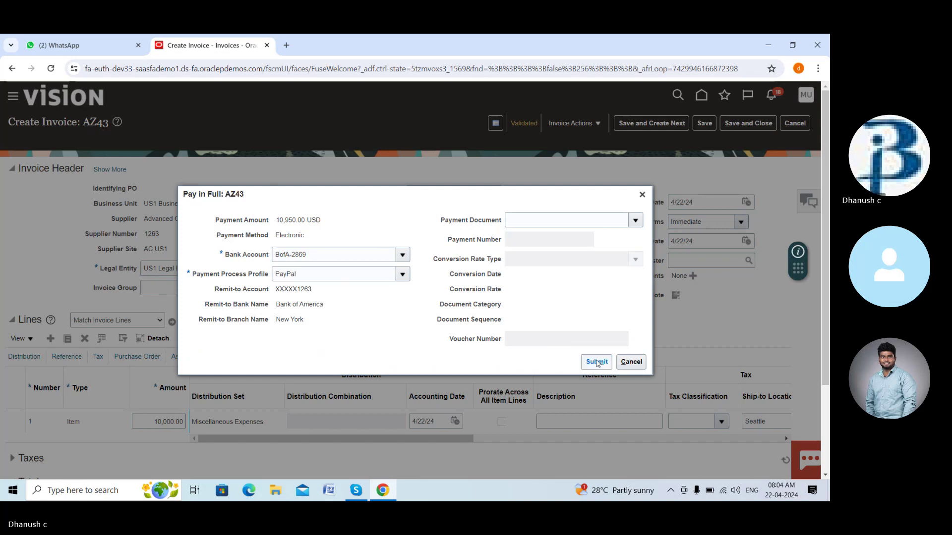
pyautogui.click(597, 363)
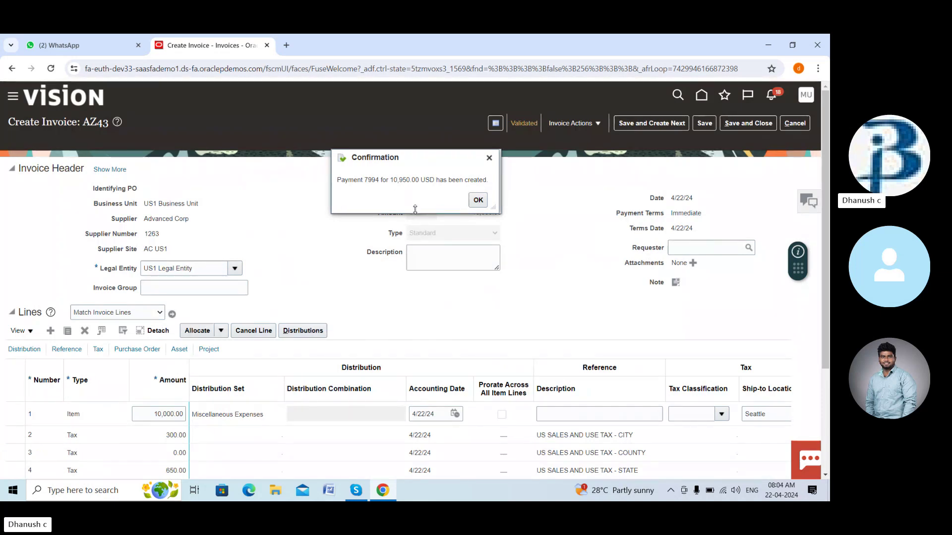
pyautogui.click(480, 202)
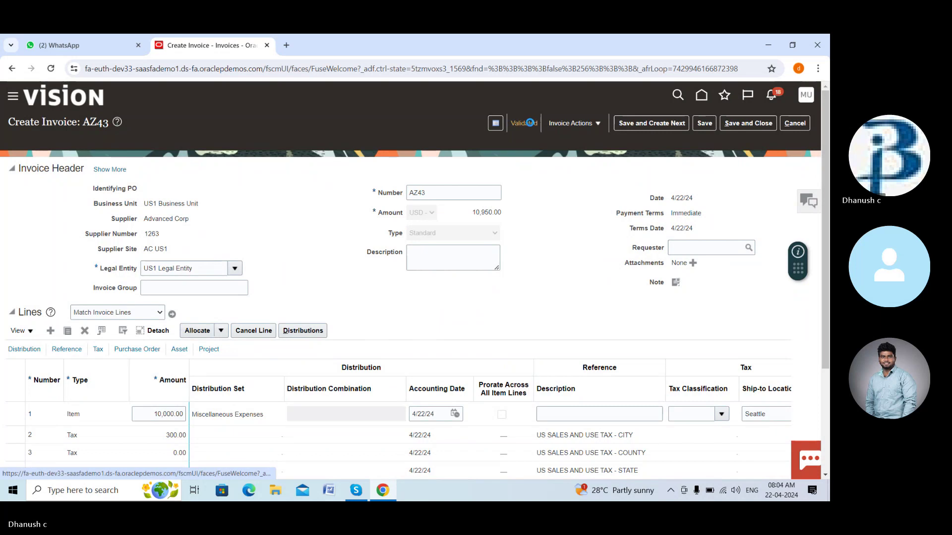
pyautogui.click(530, 125)
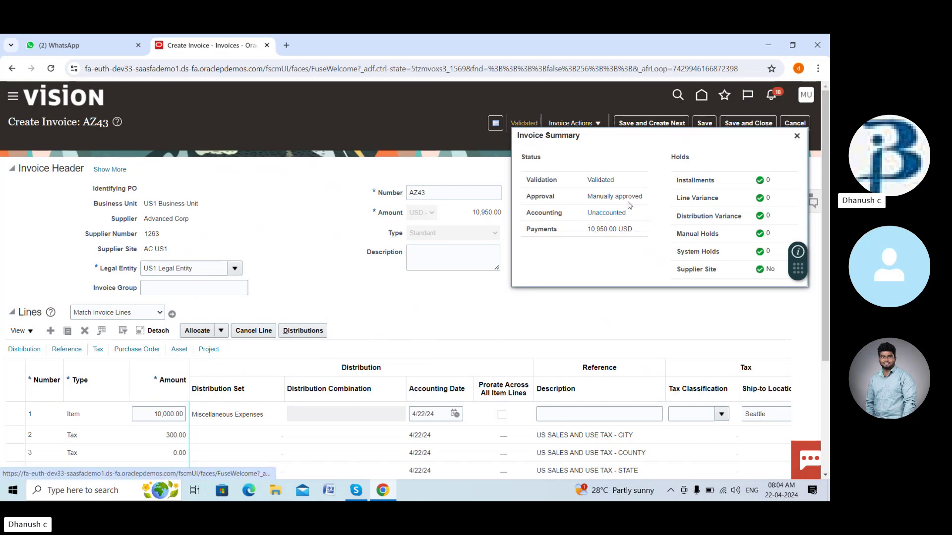
pyautogui.click(797, 135)
# Try again to post the paid invoice AZ43 to the ledger and open its accounting lines for the error details.
pyautogui.click(573, 123)
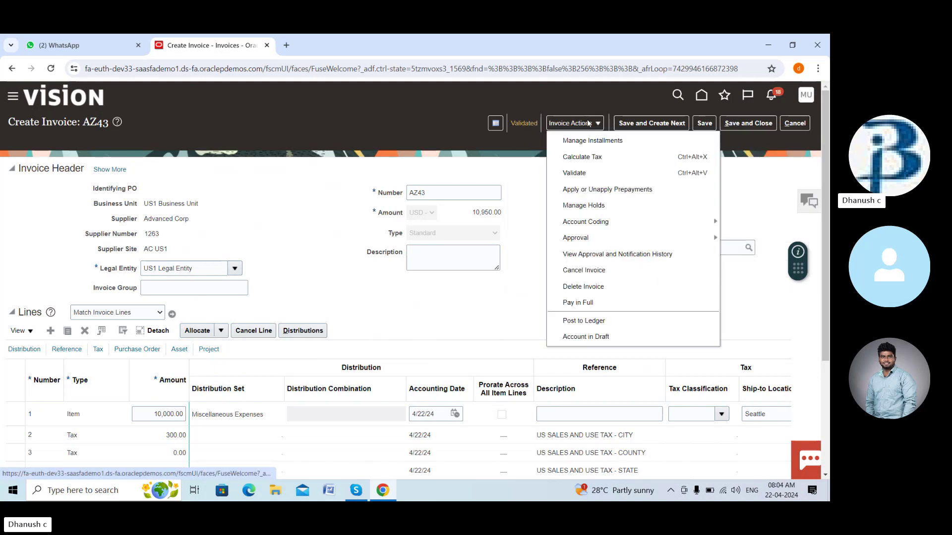
pyautogui.scroll(-3, 359, 339)
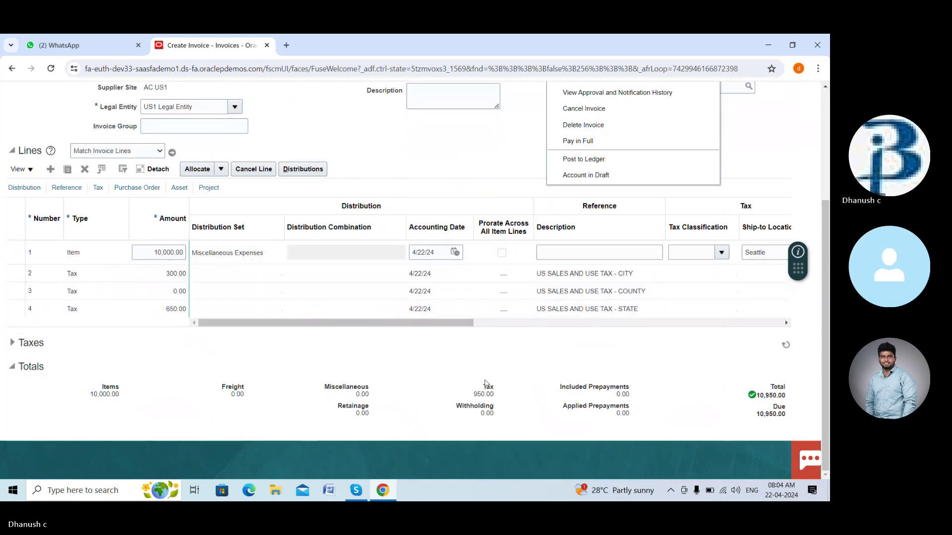
pyautogui.scroll(3, 411, 315)
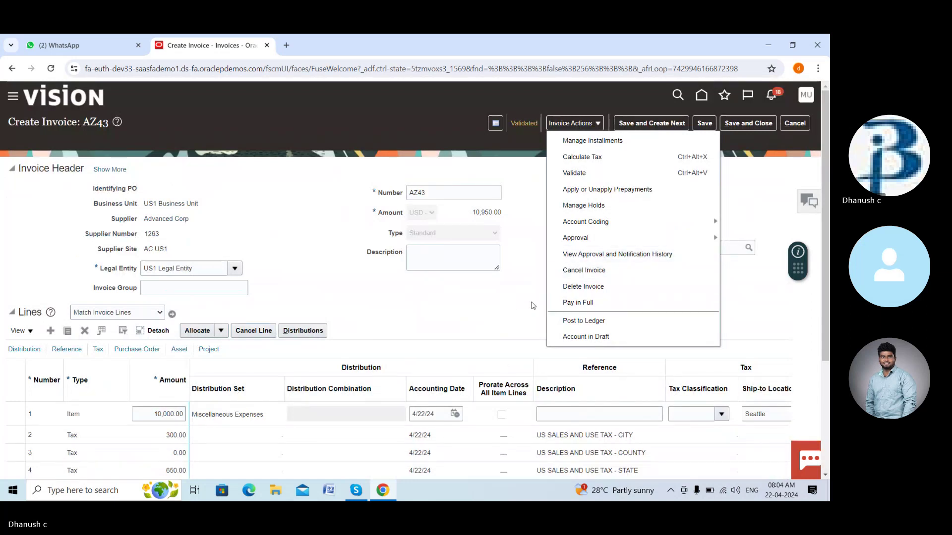
pyautogui.click(587, 320)
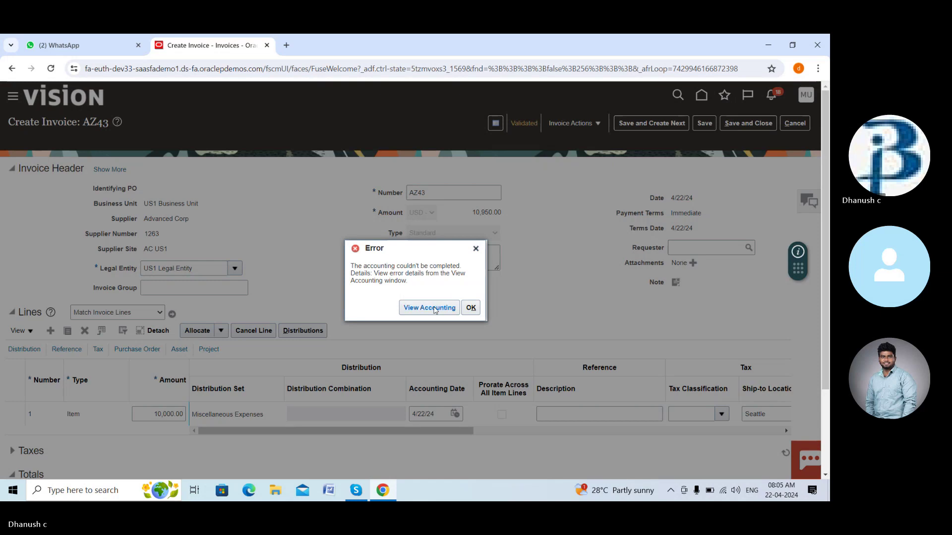
pyautogui.click(433, 300)
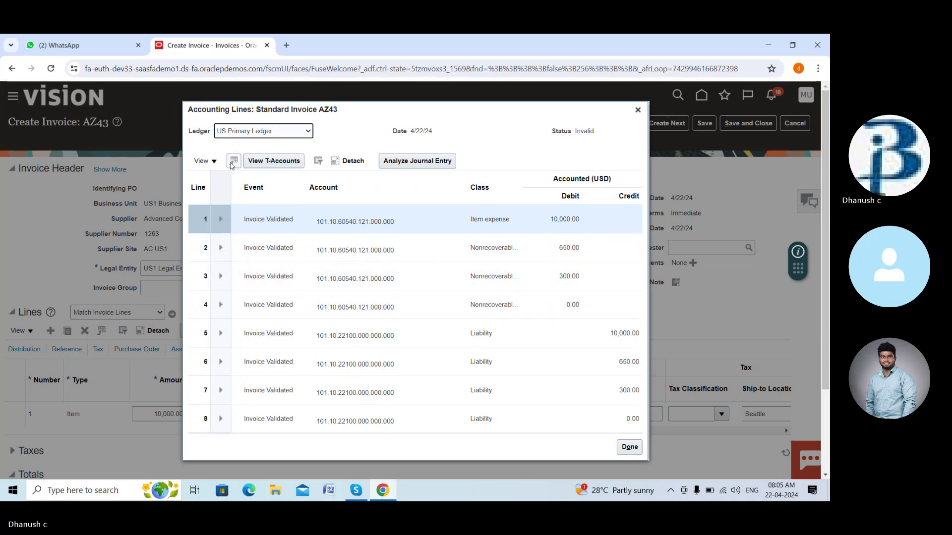
# Review the invoice's accounting lines in US Primary Ledger, look at the available table view options and close the lines.
pyautogui.click(203, 161)
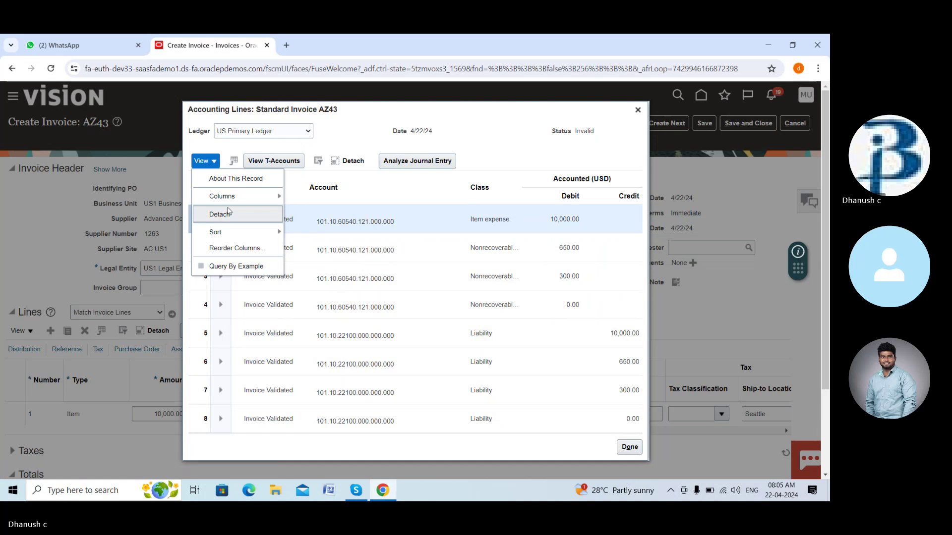
pyautogui.click(434, 146)
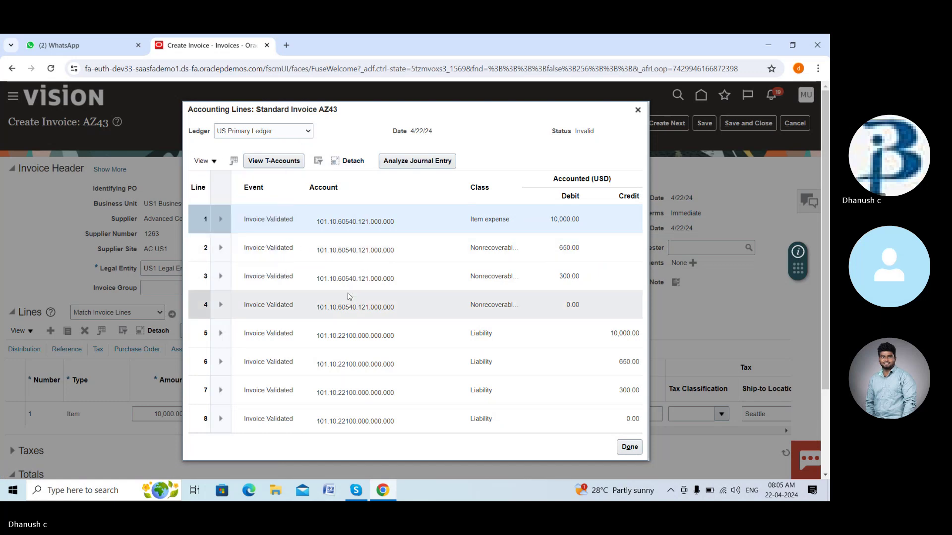
pyautogui.scroll(-2, 349, 296)
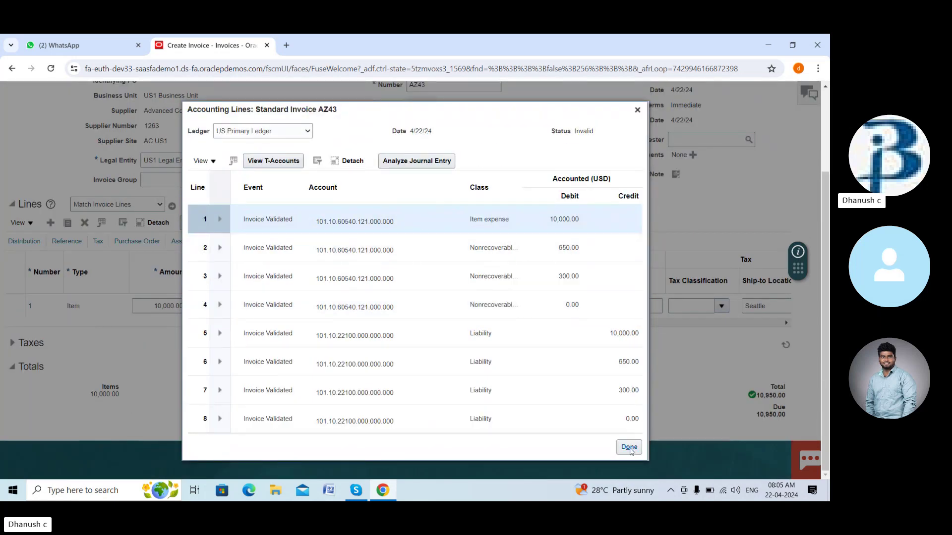
pyautogui.click(629, 448)
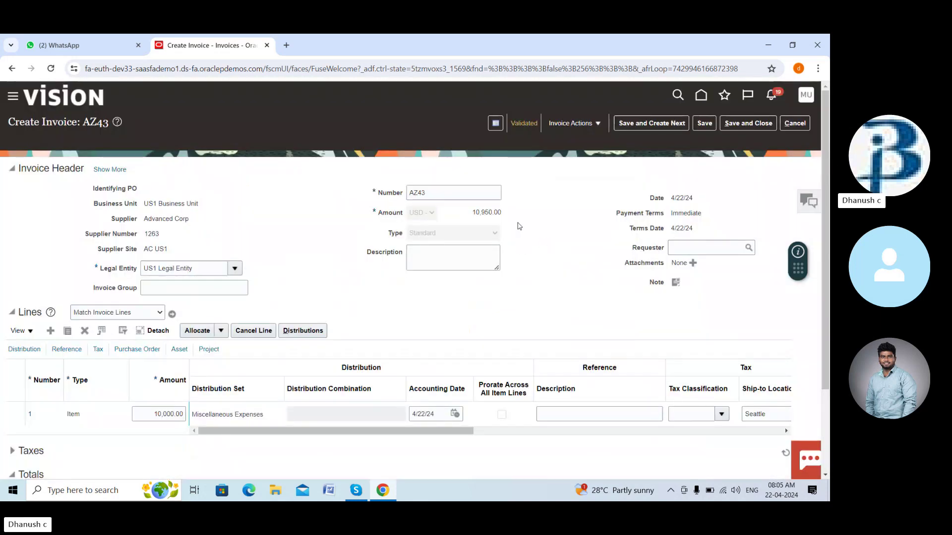
pyautogui.click(572, 123)
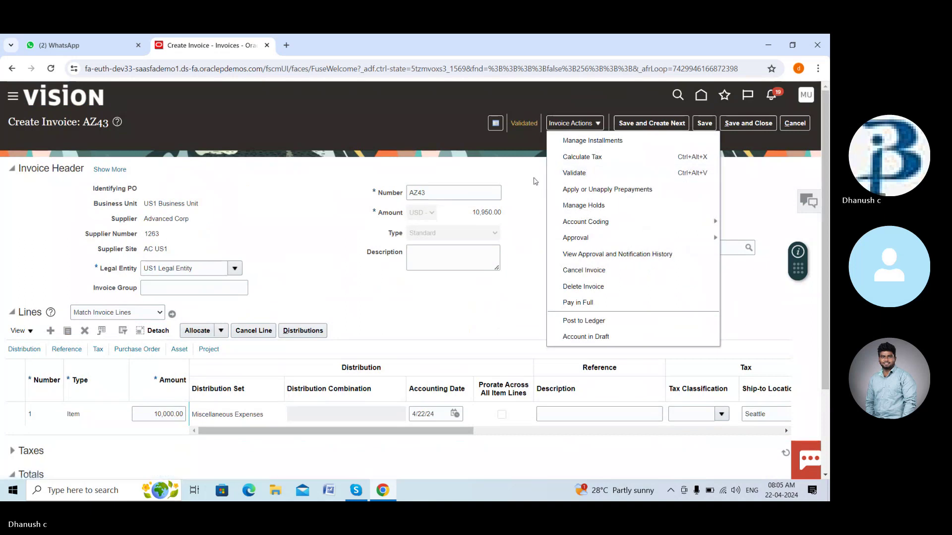
pyautogui.click(534, 181)
pyautogui.click(579, 123)
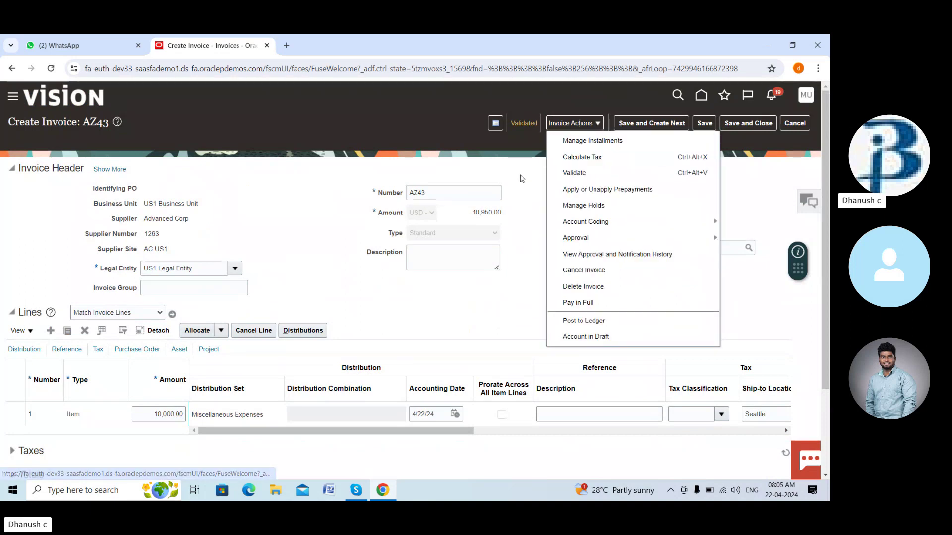
pyautogui.click(578, 126)
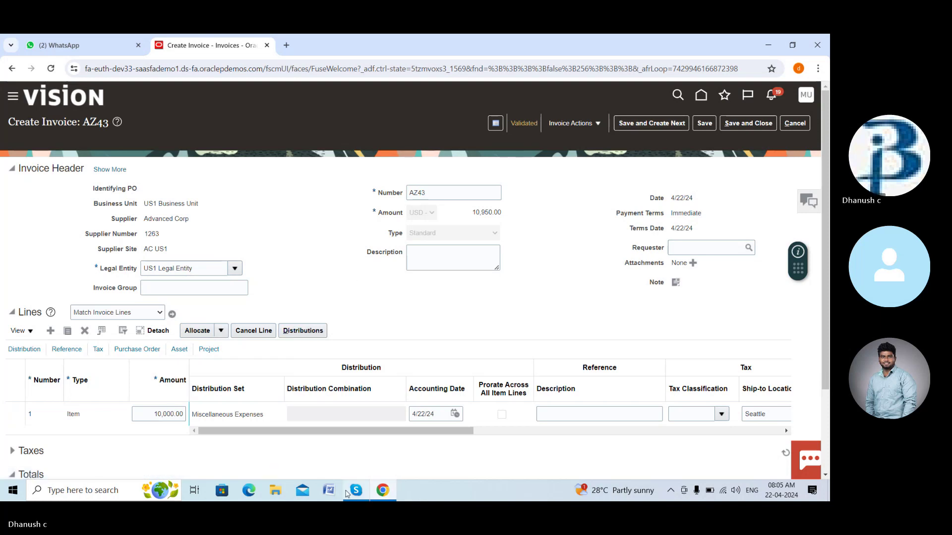
# Switch to the Skype call, mute the microphone and start ending the screen sharing.
pyautogui.click(357, 491)
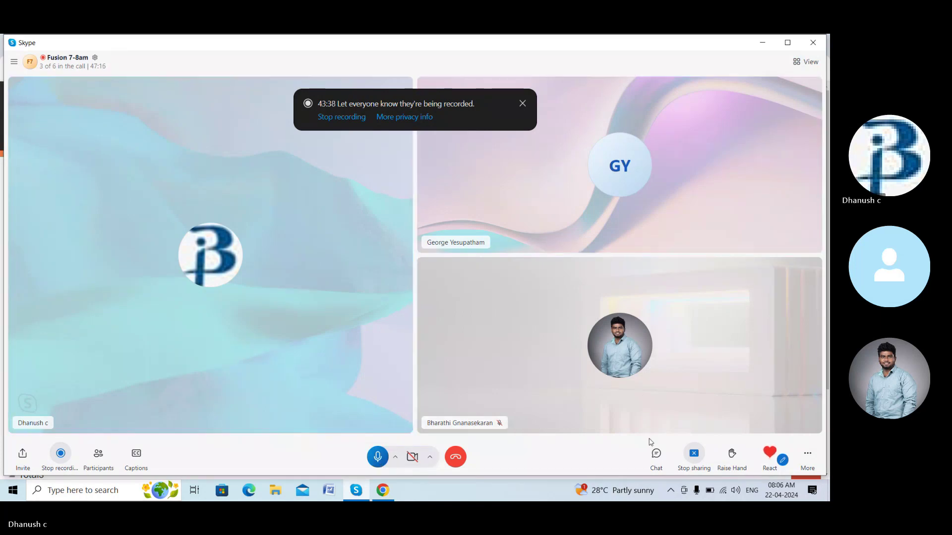
pyautogui.click(379, 457)
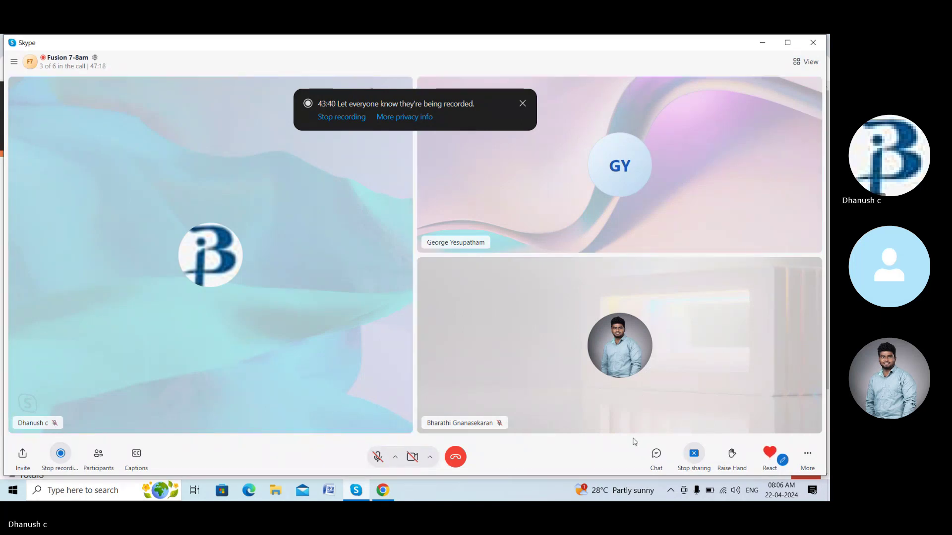
pyautogui.click(697, 450)
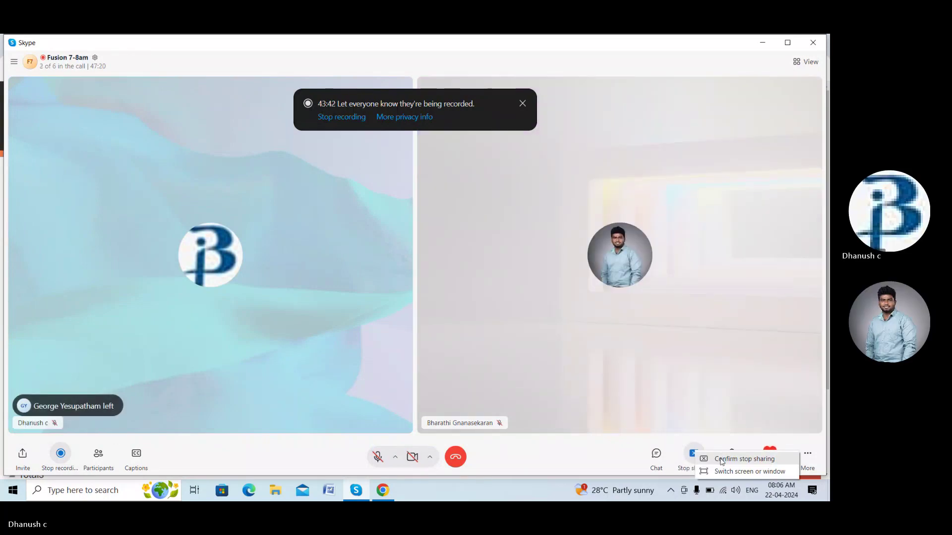